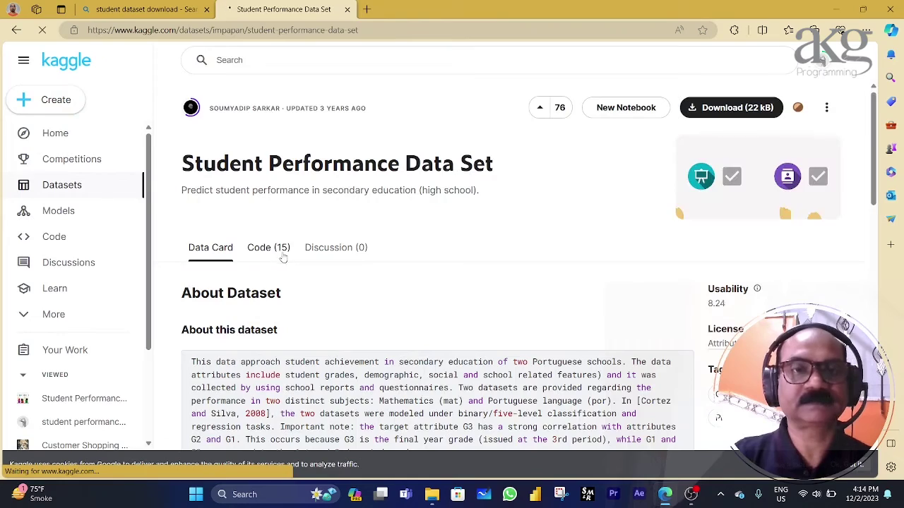
- Download the Student Performance Data Set from its Kaggle page and show the downloaded archive in its folder
{"action": "scroll", "coordinate": [401, 296], "scroll_direction": "down", "scroll_amount": 4}
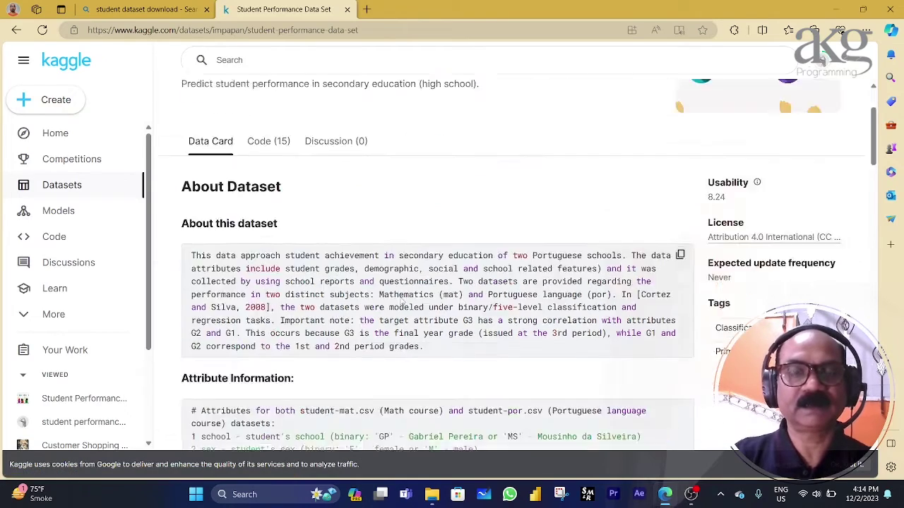
{"action": "scroll", "coordinate": [399, 304], "scroll_direction": "up", "scroll_amount": 4}
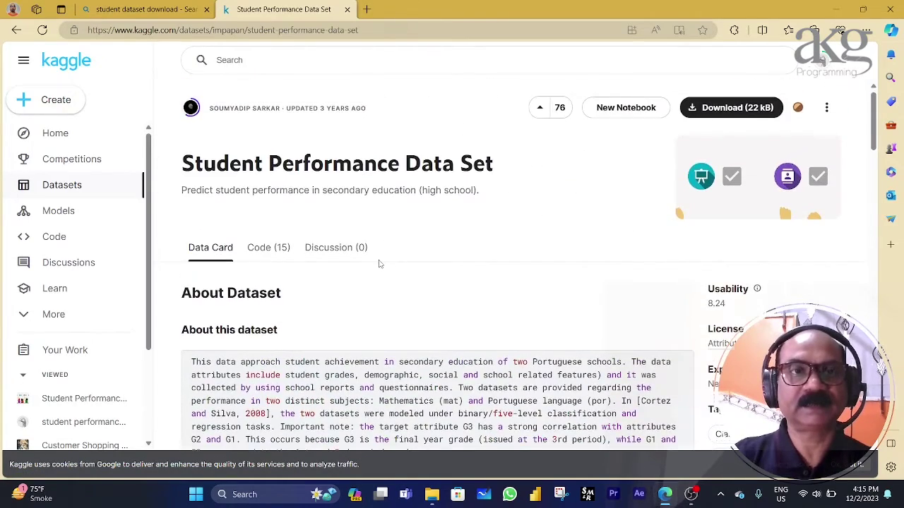
{"action": "scroll", "coordinate": [399, 290], "scroll_direction": "down", "scroll_amount": 10}
{"action": "scroll", "coordinate": [375, 311], "scroll_direction": "down", "scroll_amount": 2}
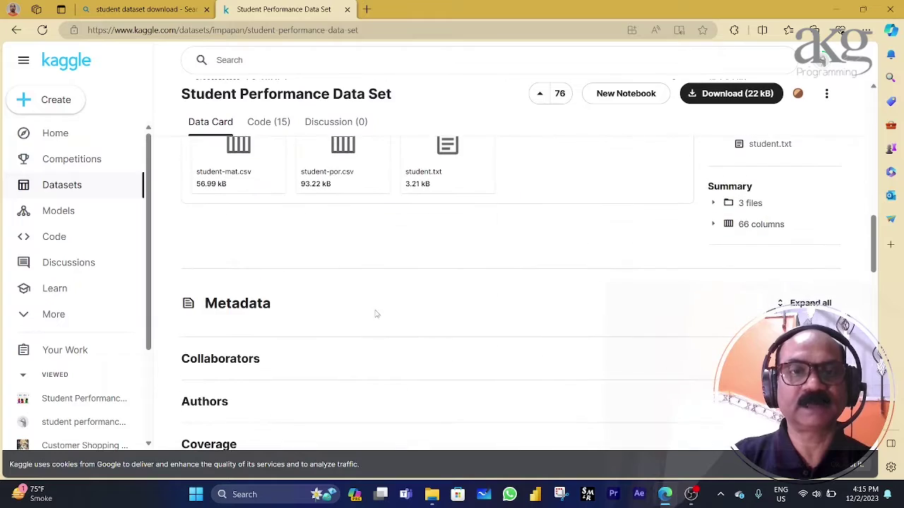
{"action": "scroll", "coordinate": [371, 309], "scroll_direction": "up", "scroll_amount": 4}
{"action": "scroll", "coordinate": [367, 305], "scroll_direction": "up", "scroll_amount": 8}
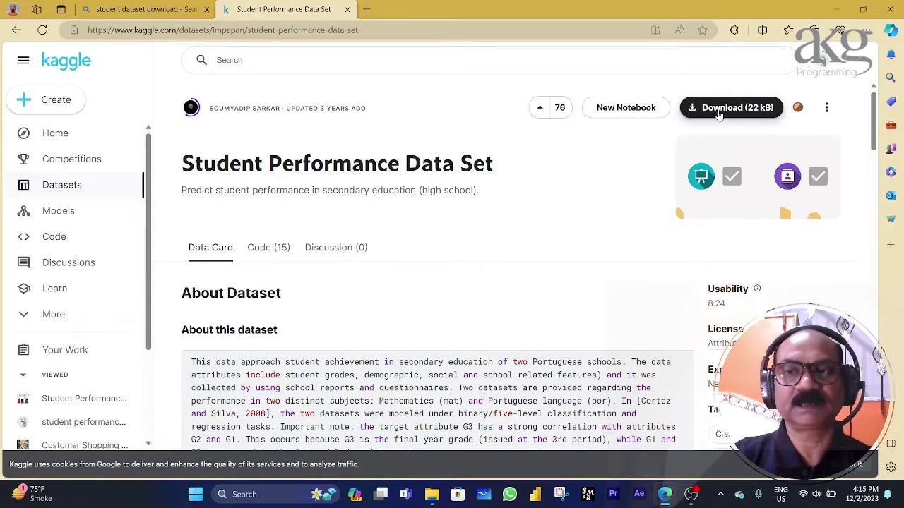
{"action": "left_click", "coordinate": [720, 115]}
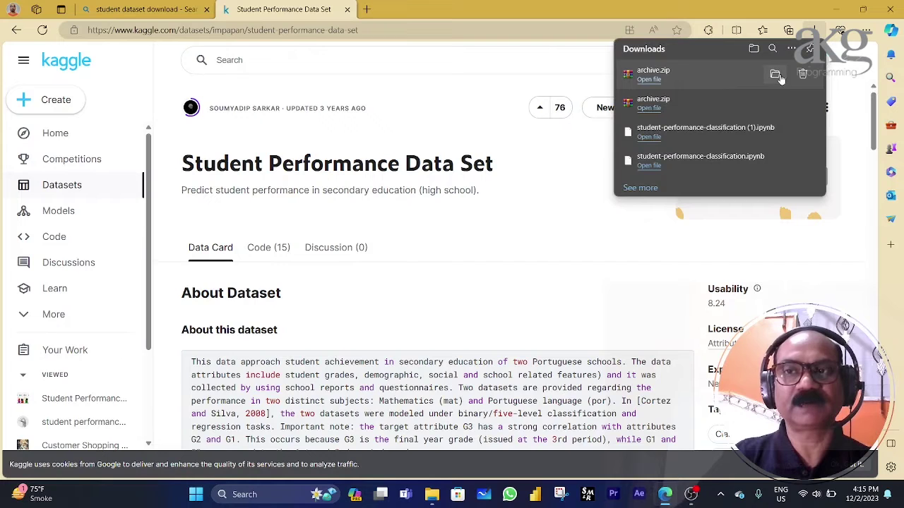
{"action": "left_click", "coordinate": [774, 75]}
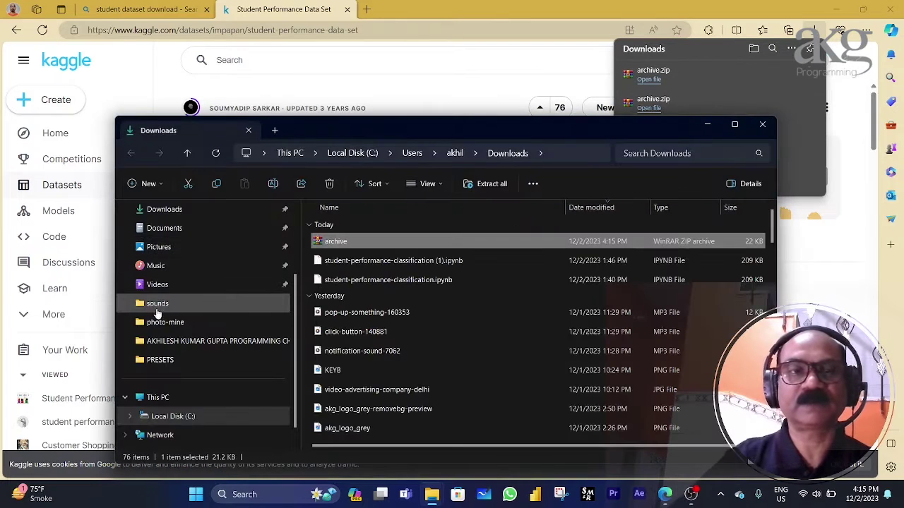
- Open the downloaded archive, enter its student folder and open student-mat.csv in Excel
{"action": "double_click", "coordinate": [364, 243]}
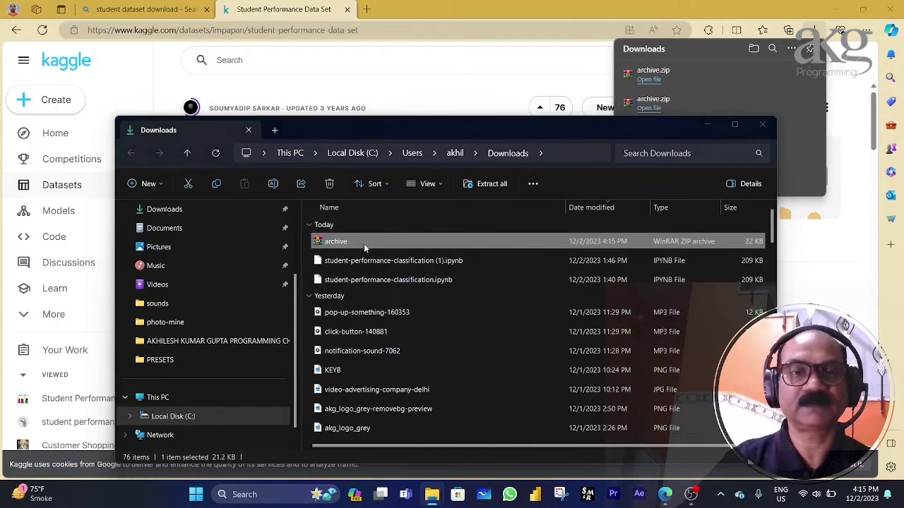
{"action": "left_click", "coordinate": [226, 133]}
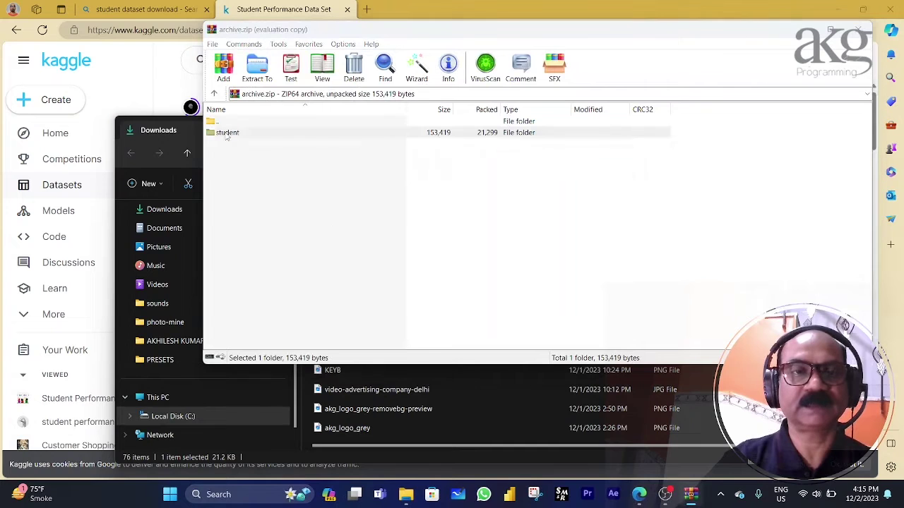
{"action": "left_click", "coordinate": [590, 203]}
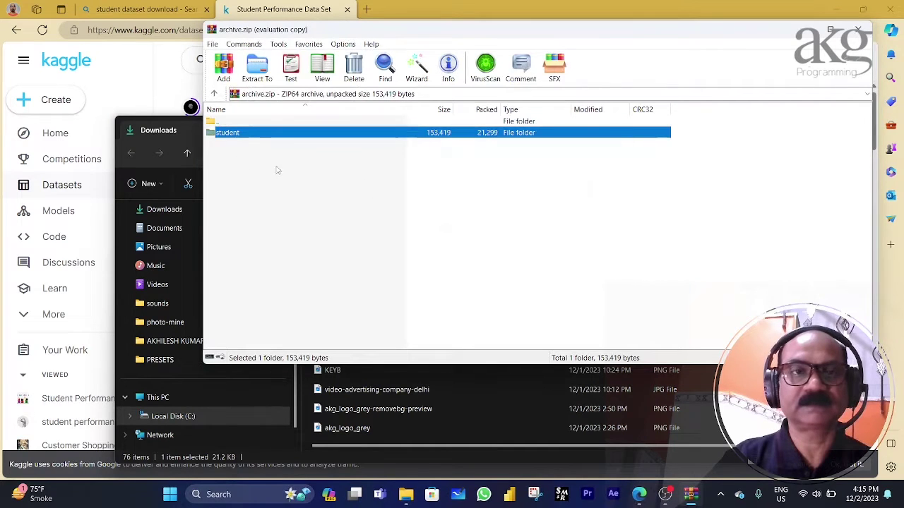
{"action": "double_click", "coordinate": [224, 133]}
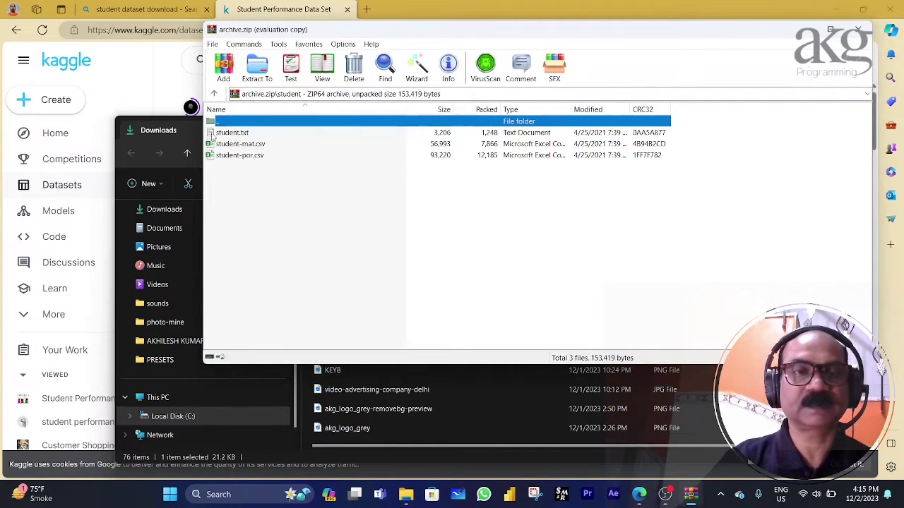
{"action": "left_click", "coordinate": [262, 145]}
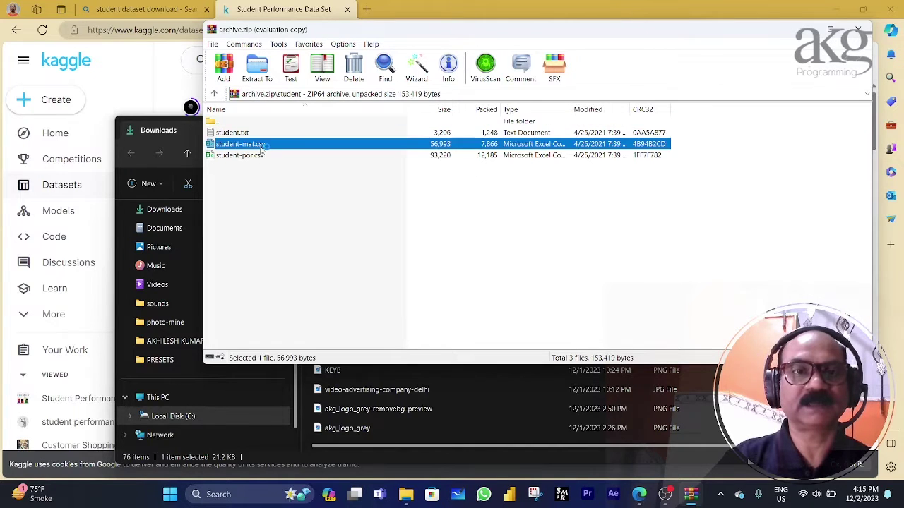
{"action": "double_click", "coordinate": [262, 145]}
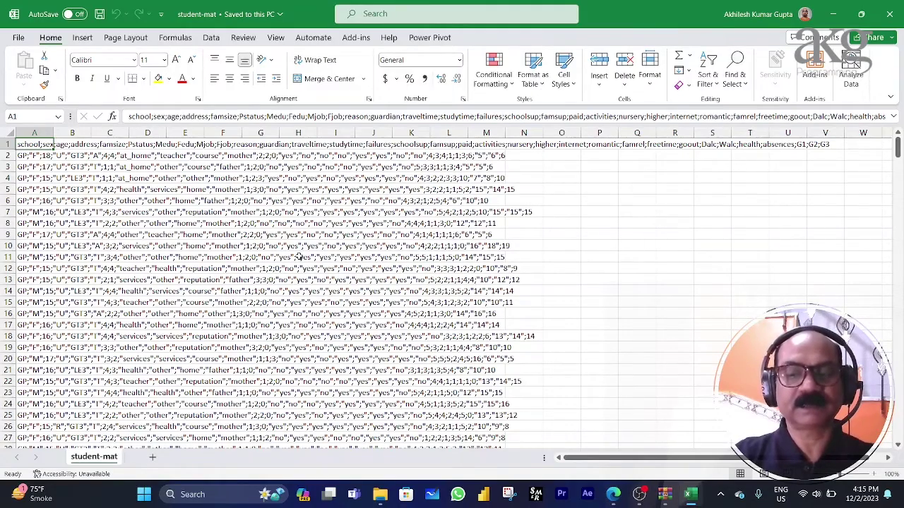
- Split column A into separate columns with Text to Columns, as delimited data using a semicolon as the other delimiter
{"action": "key", "text": "ctrl+Down"}
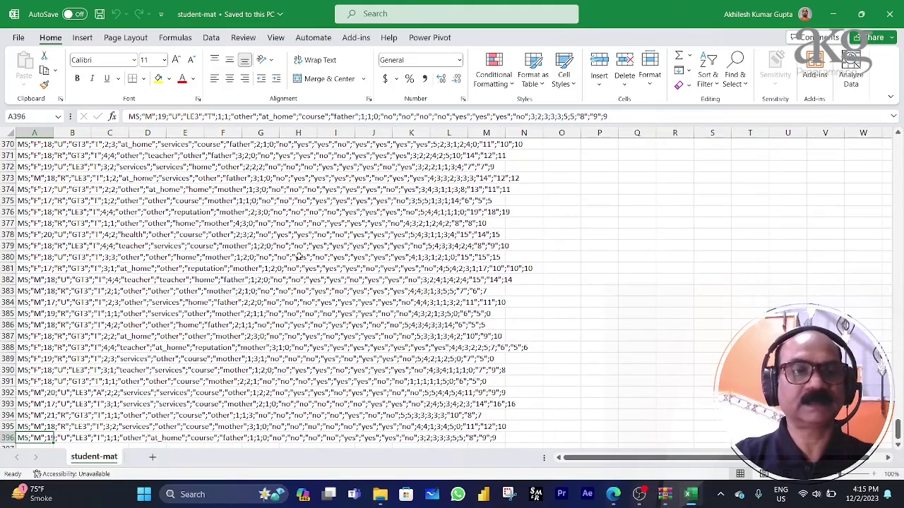
{"action": "key", "text": "ctrl+Up"}
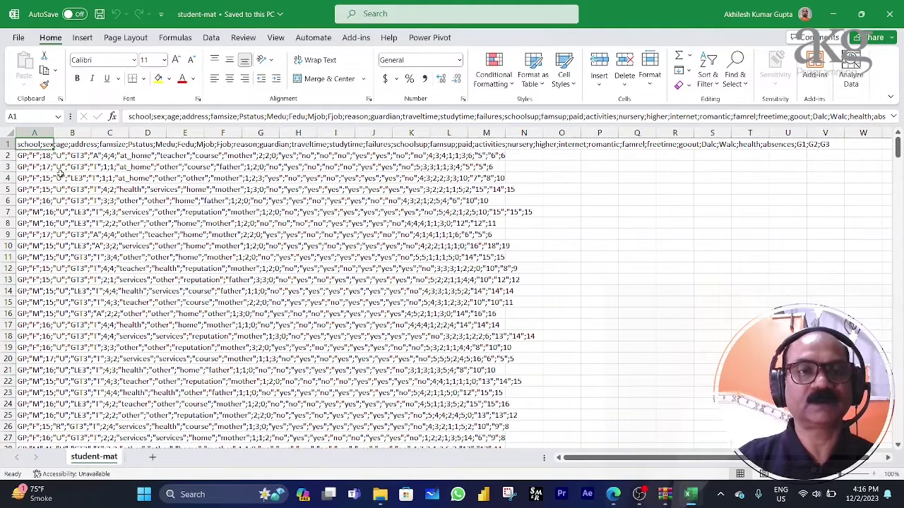
{"action": "left_click", "coordinate": [26, 132]}
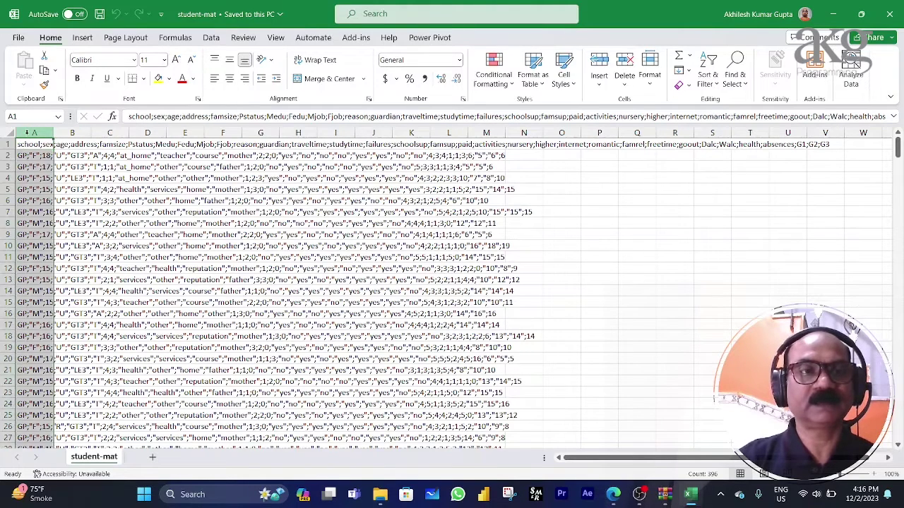
{"action": "key", "text": "alt+d"}
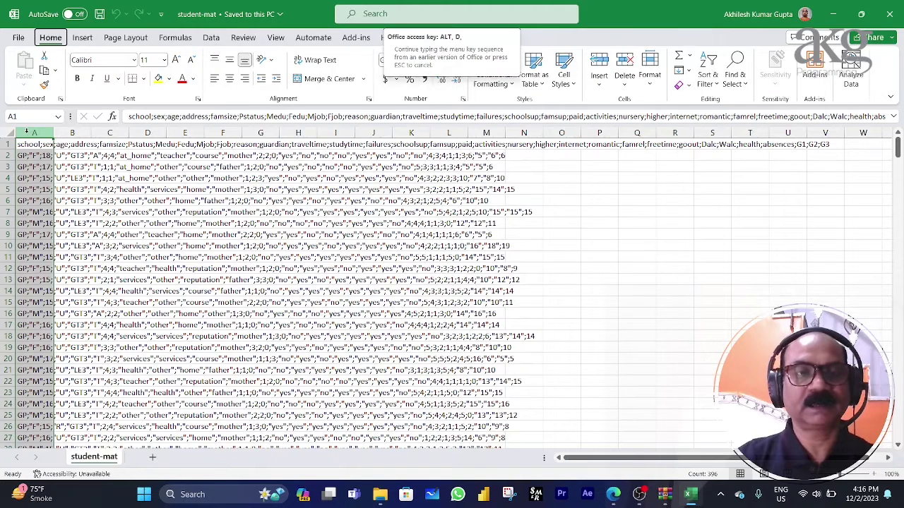
{"action": "key", "text": "e"}
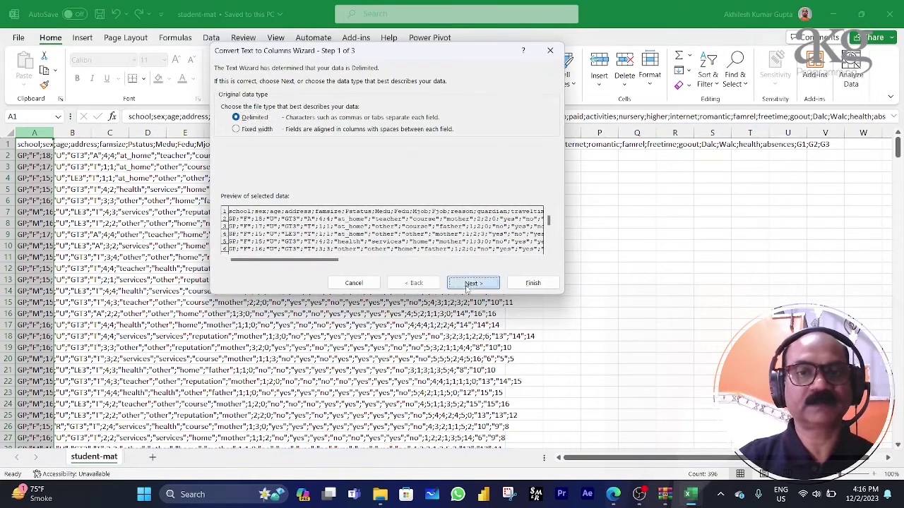
{"action": "left_click", "coordinate": [471, 283]}
{"action": "left_click", "coordinate": [225, 144]}
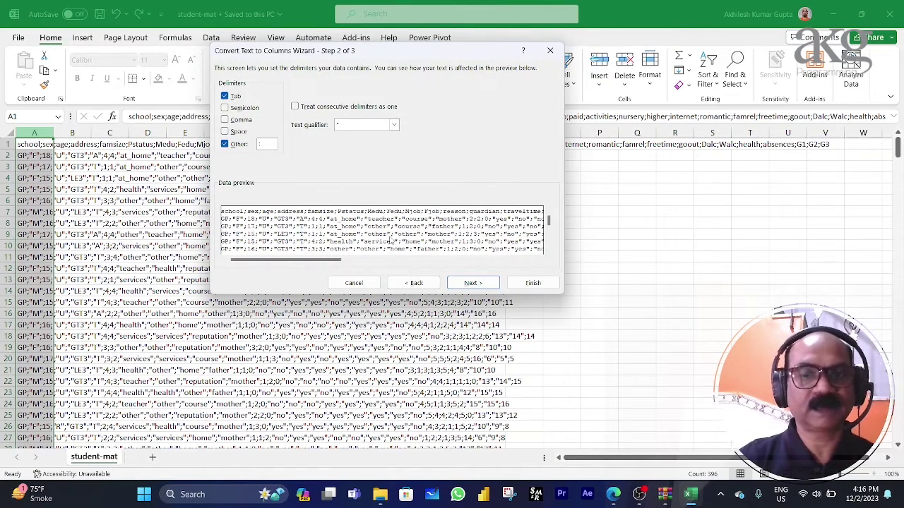
{"action": "type", "text": ";"}
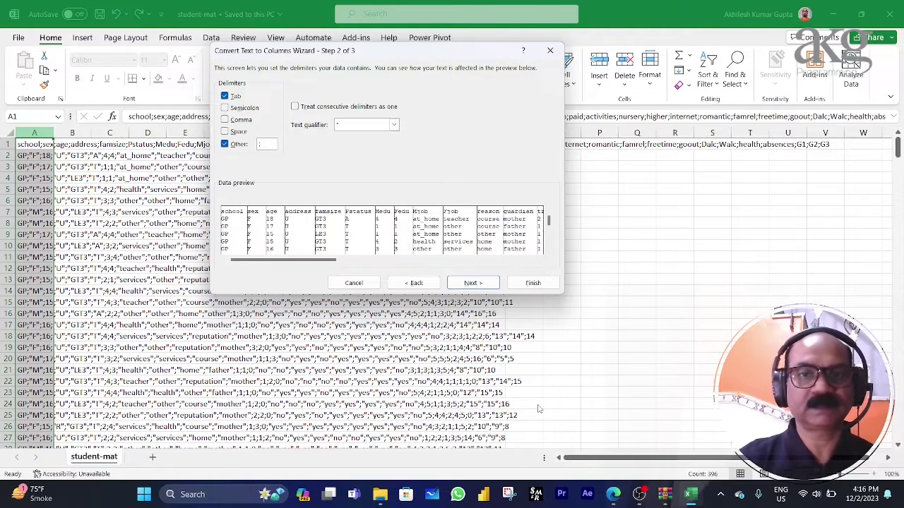
{"action": "left_click", "coordinate": [533, 283]}
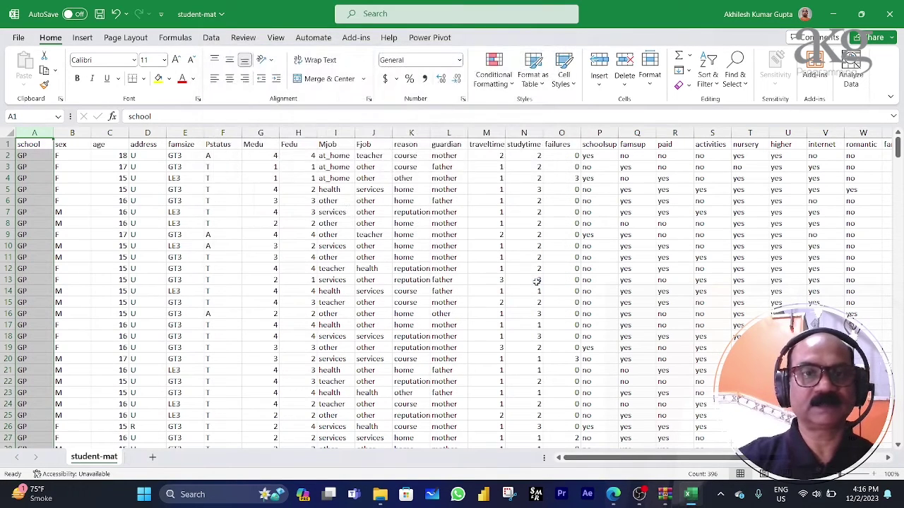
- Set the width of all columns on the student-mat sheet to 7
{"action": "left_click", "coordinate": [332, 226]}
{"action": "key", "text": "ctrl+Up"}
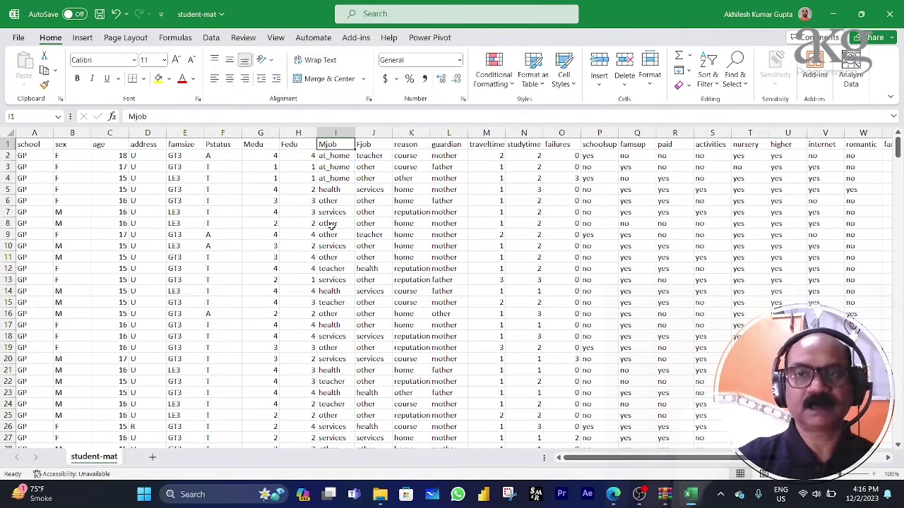
{"action": "key", "text": "ctrl+Left"}
{"action": "key", "text": "ctrl+Right"}
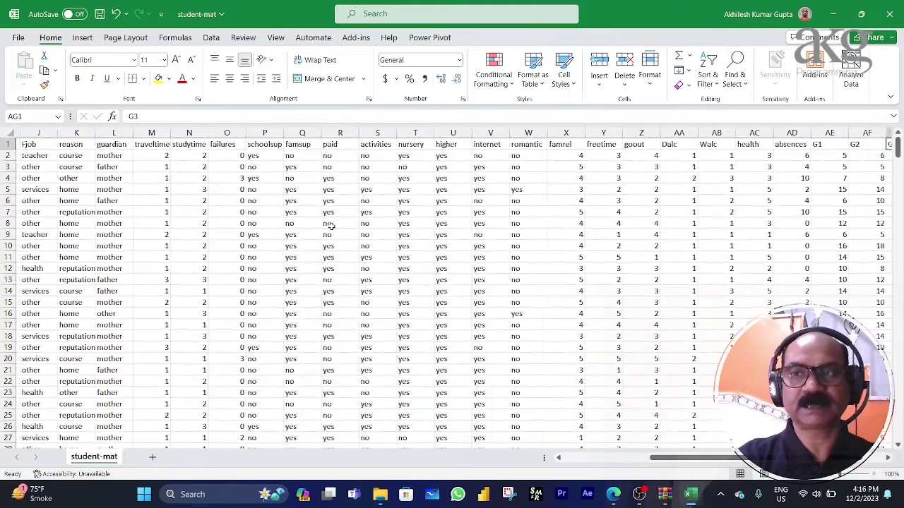
{"action": "key", "text": "ctrl+Left"}
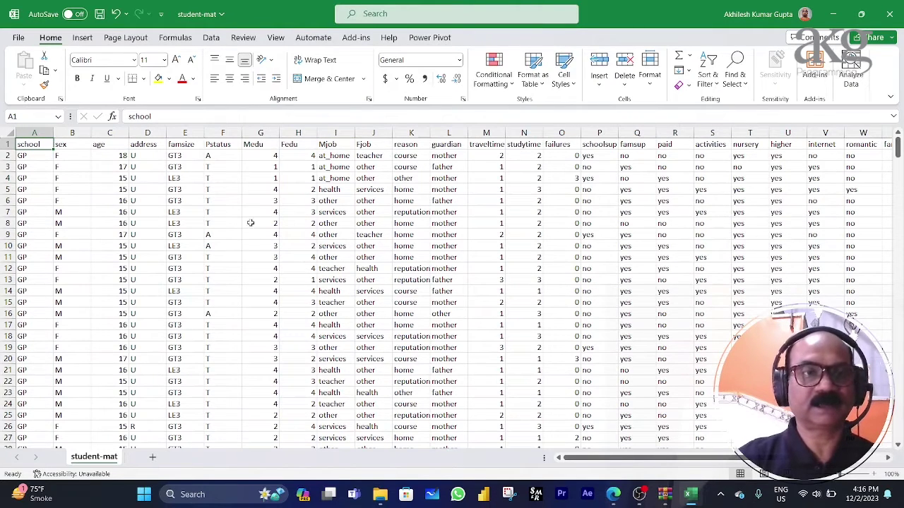
{"action": "left_click", "coordinate": [8, 133]}
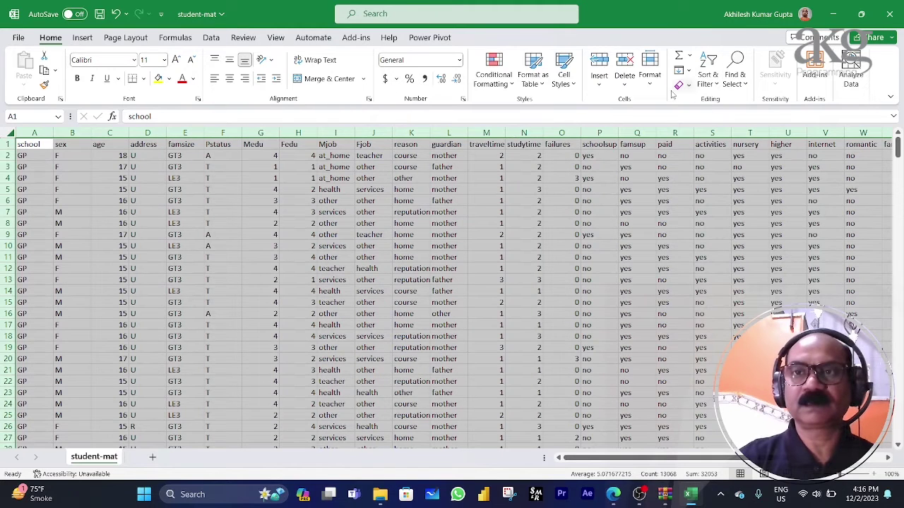
{"action": "left_click", "coordinate": [650, 80]}
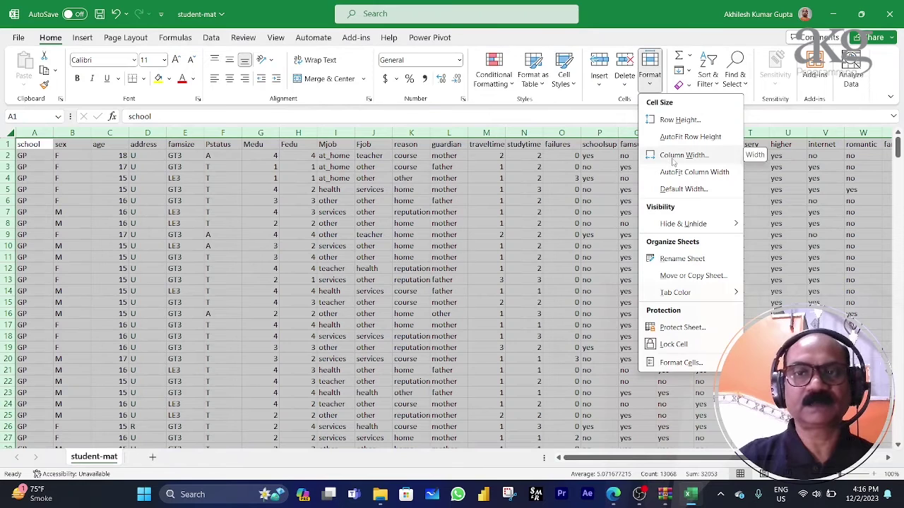
{"action": "left_click", "coordinate": [672, 157]}
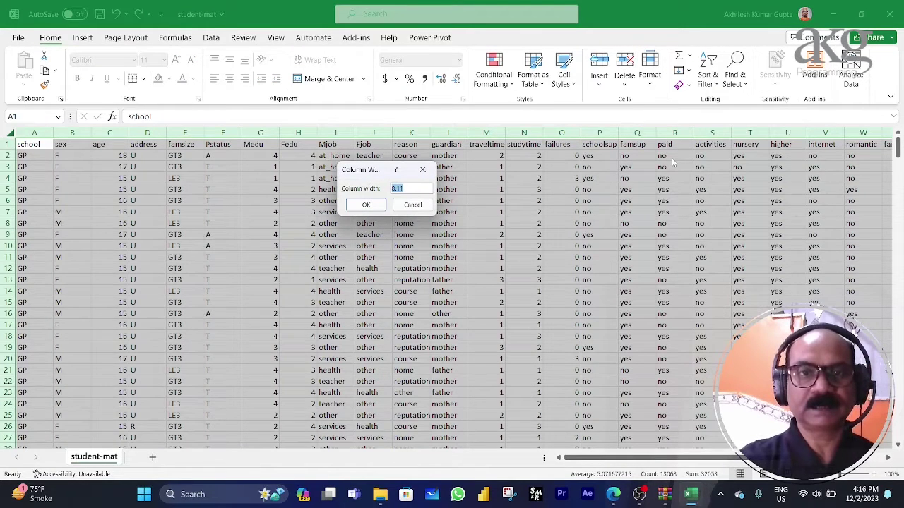
{"action": "type", "text": "7"}
{"action": "key", "text": "Return"}
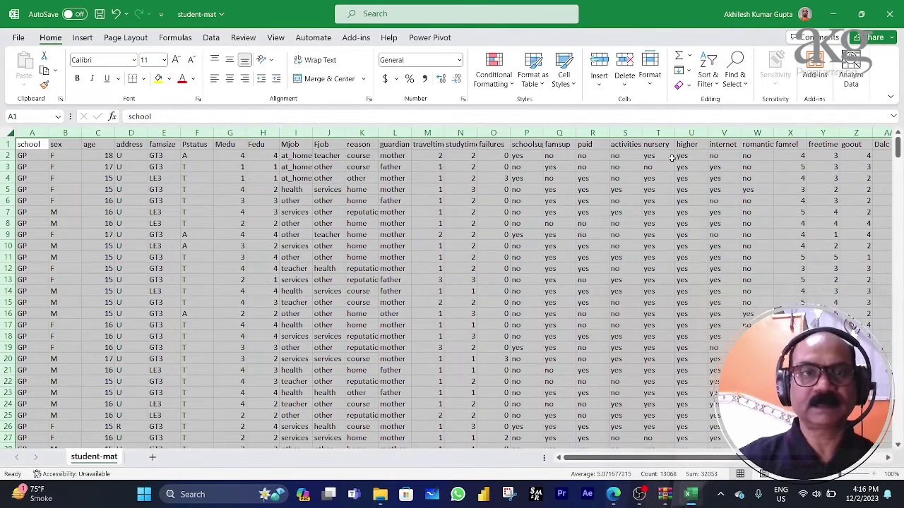
- Set the height of all rows on the student-mat sheet to 13
{"action": "left_click", "coordinate": [650, 88]}
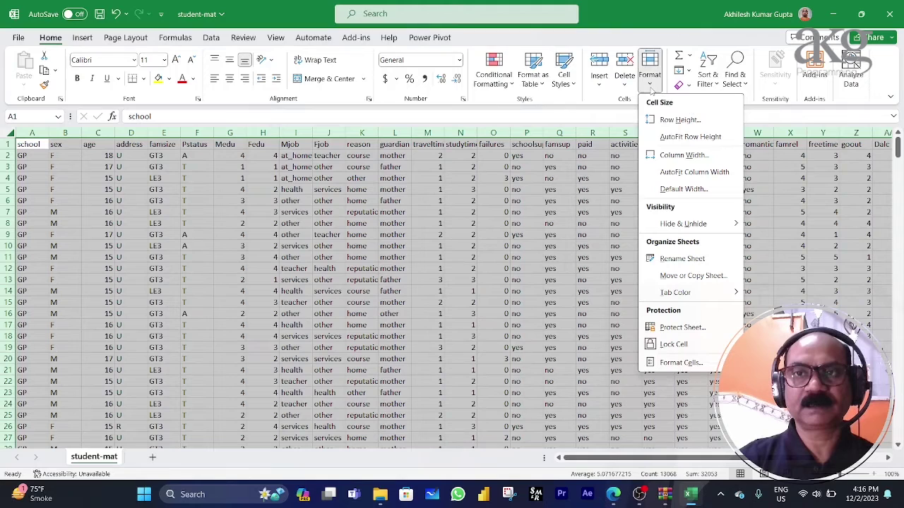
{"action": "left_click", "coordinate": [680, 125]}
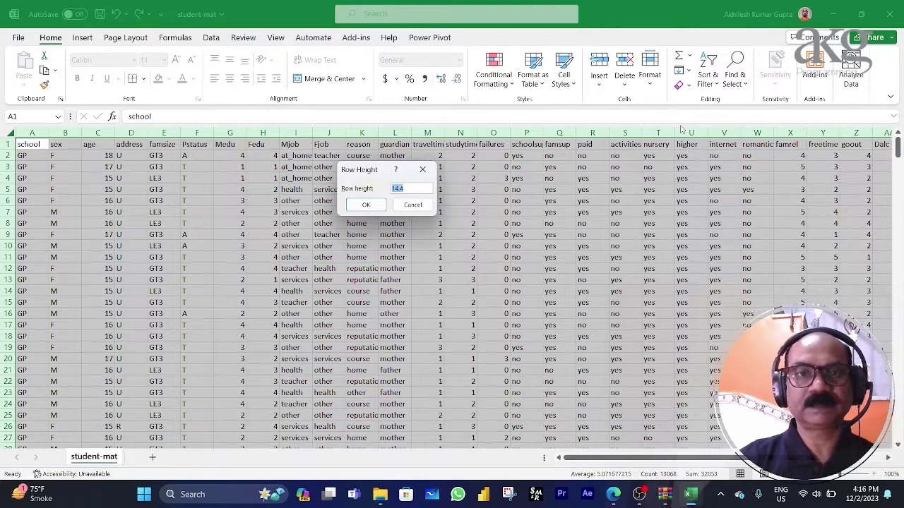
{"action": "type", "text": "13"}
{"action": "key", "text": "Return"}
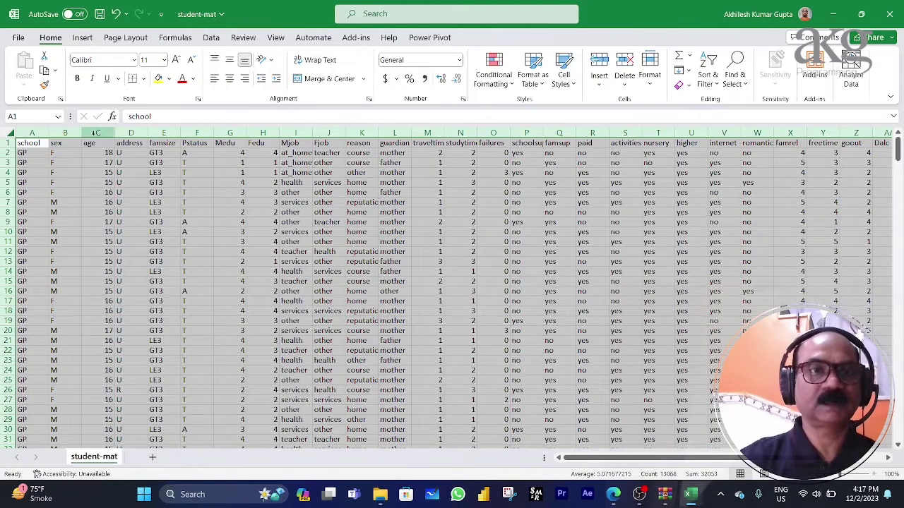
- Format the whole sheet's text as Arial at font size 9
{"action": "left_click", "coordinate": [164, 61]}
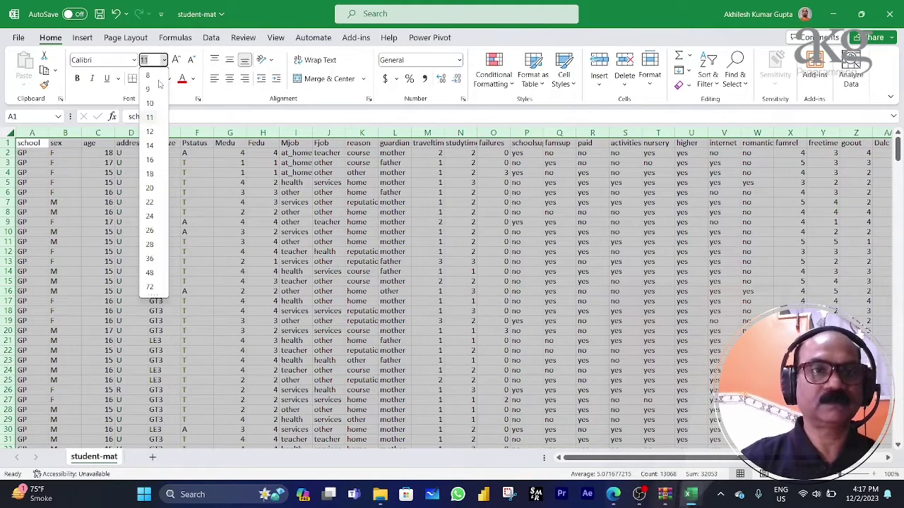
{"action": "left_click", "coordinate": [149, 89]}
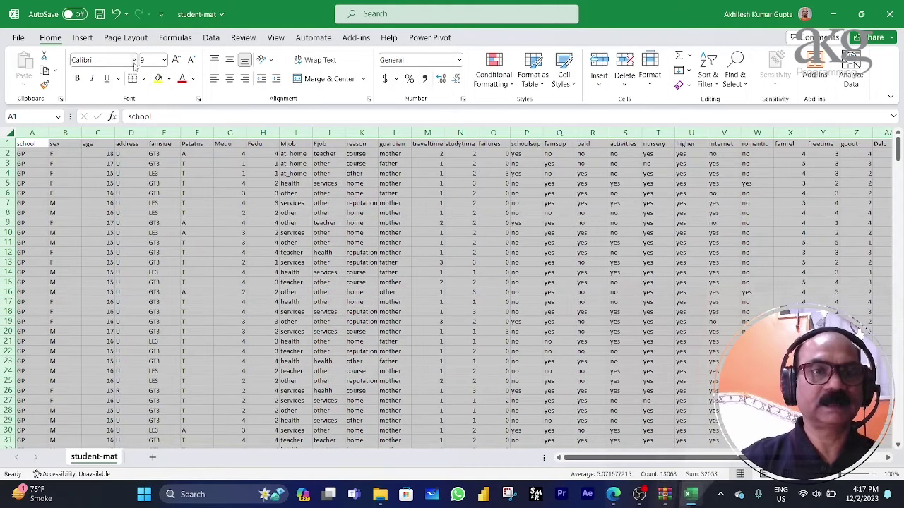
{"action": "left_click", "coordinate": [134, 60]}
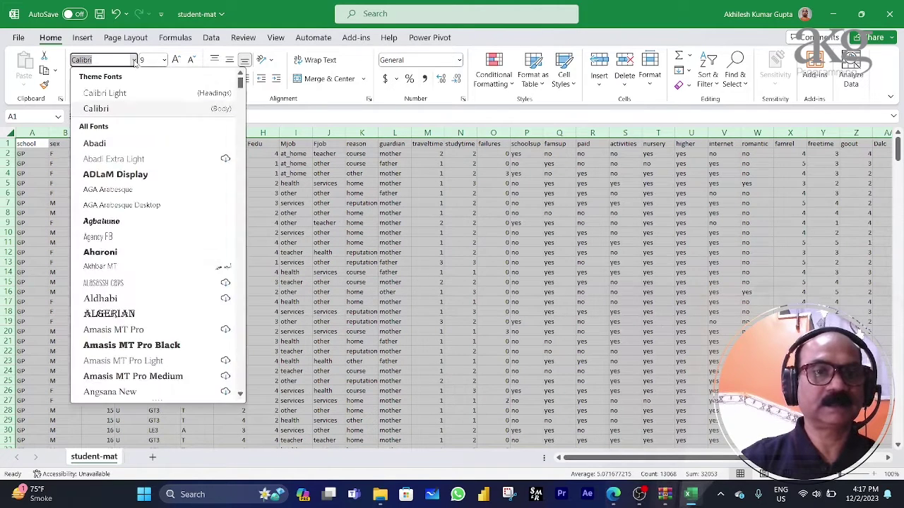
{"action": "type", "text": "Arial"}
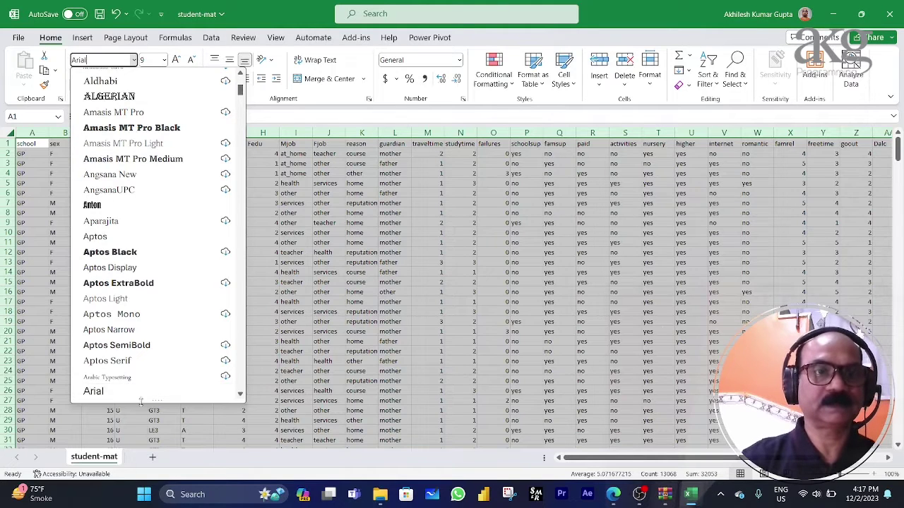
{"action": "left_click", "coordinate": [96, 392]}
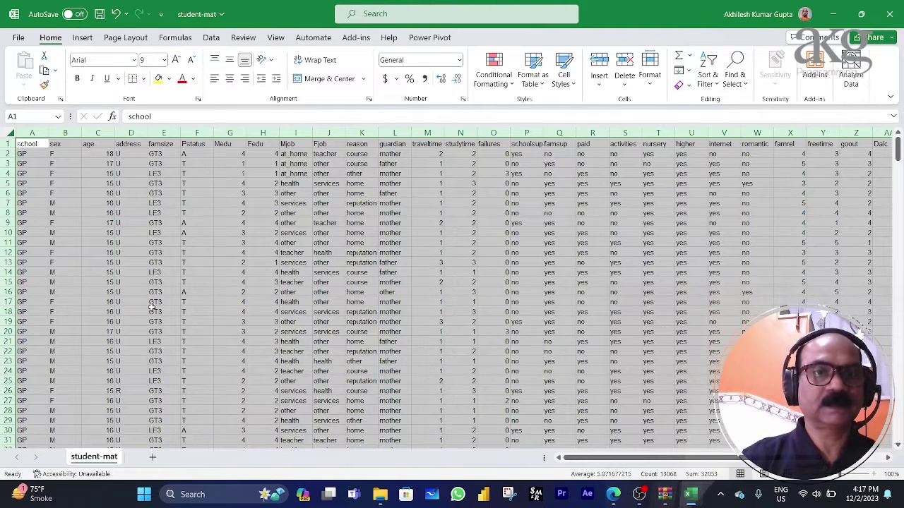
- AutoFit the width of all columns on the student-mat sheet to their contents
{"action": "key", "text": "alt+o"}
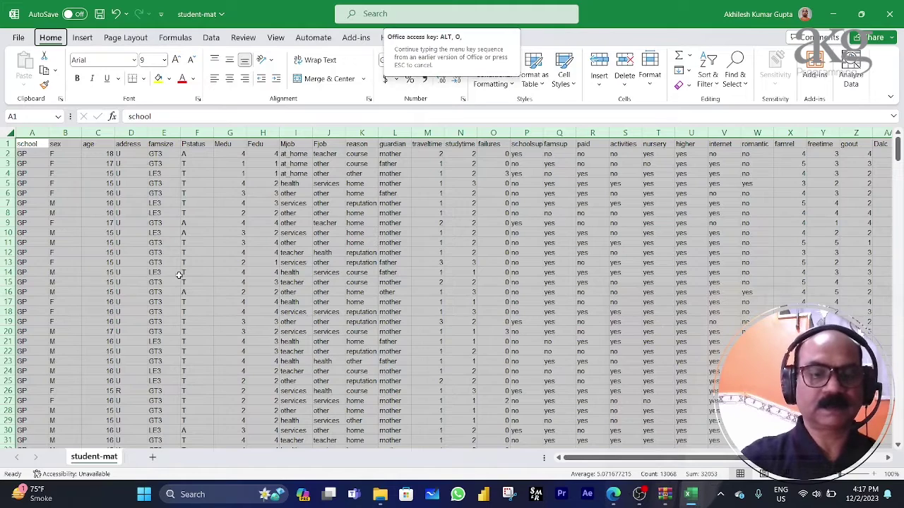
{"action": "key", "text": "c"}
{"action": "key", "text": "a"}
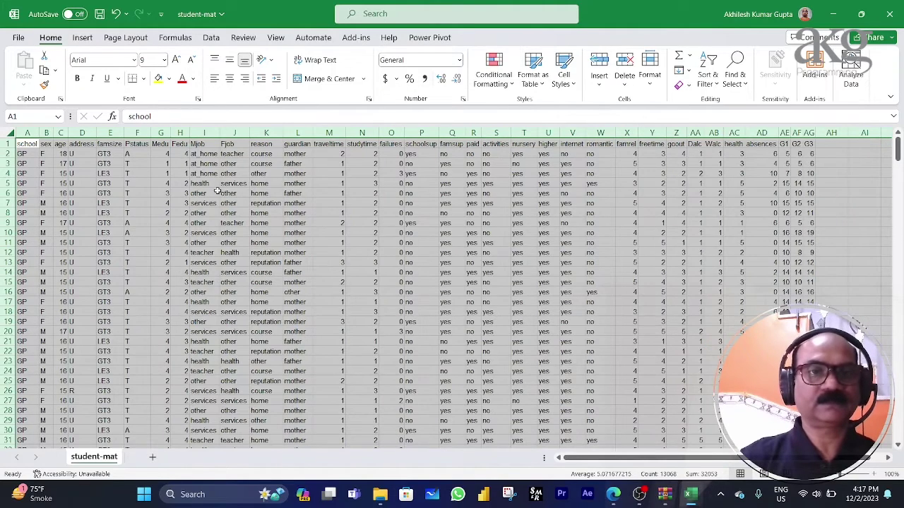
{"action": "left_click", "coordinate": [204, 144]}
- Examine the extent of the dataset by selecting the header row, the school column's records and the whole data range
{"action": "key", "text": "ctrl+Home"}
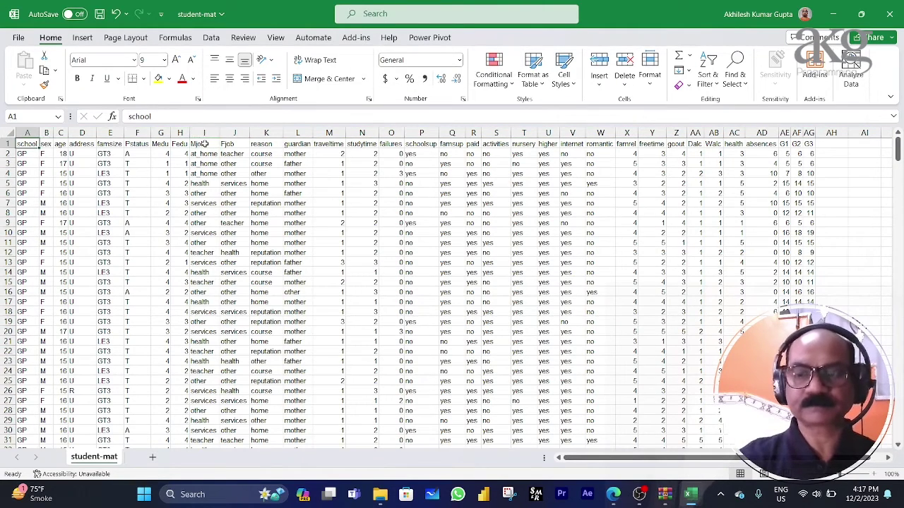
{"action": "key", "text": "ctrl+shift+Right"}
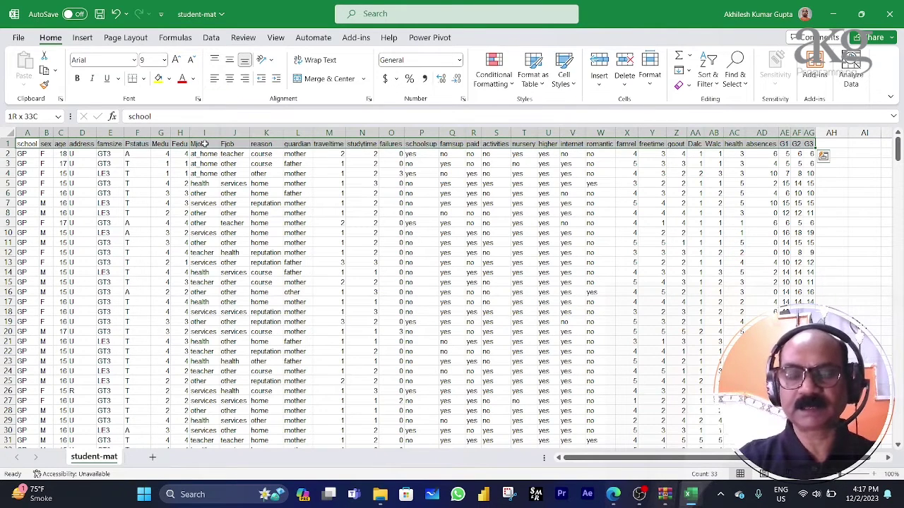
{"action": "key", "text": "Down"}
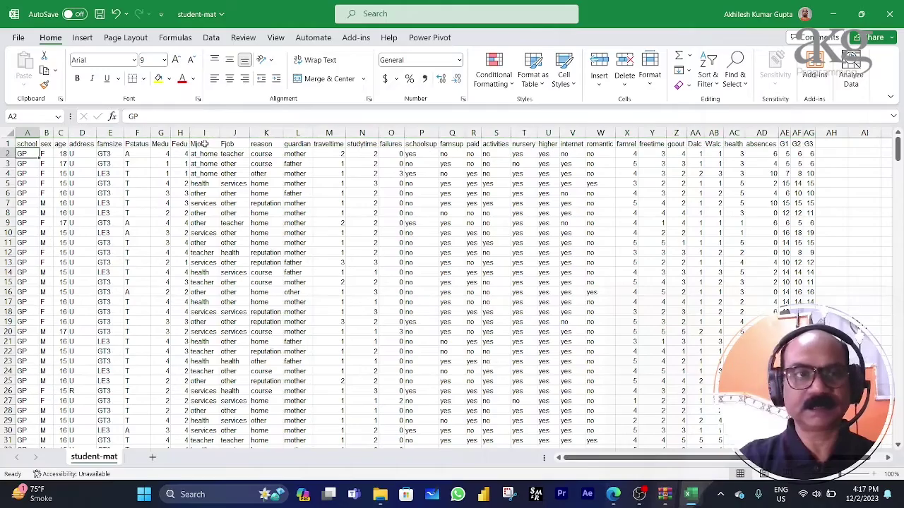
{"action": "key", "text": "ctrl+shift+Down"}
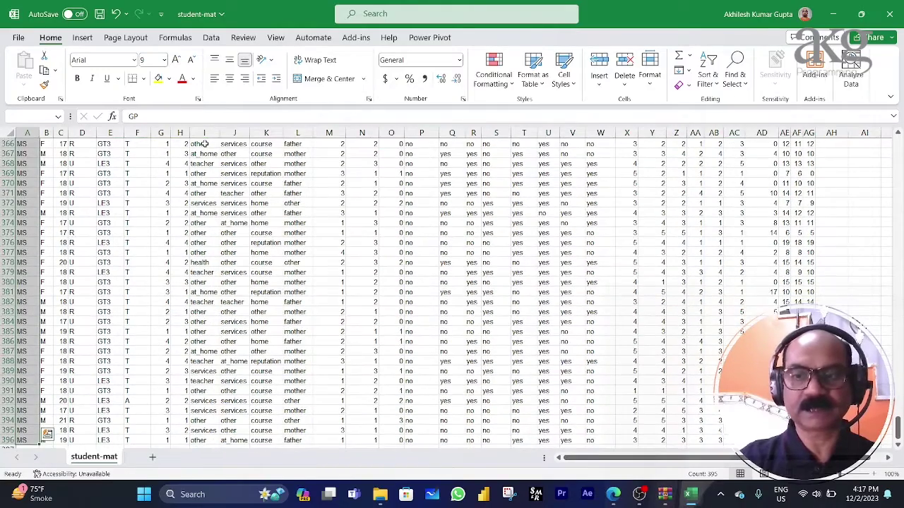
{"action": "key", "text": "ctrl+Home"}
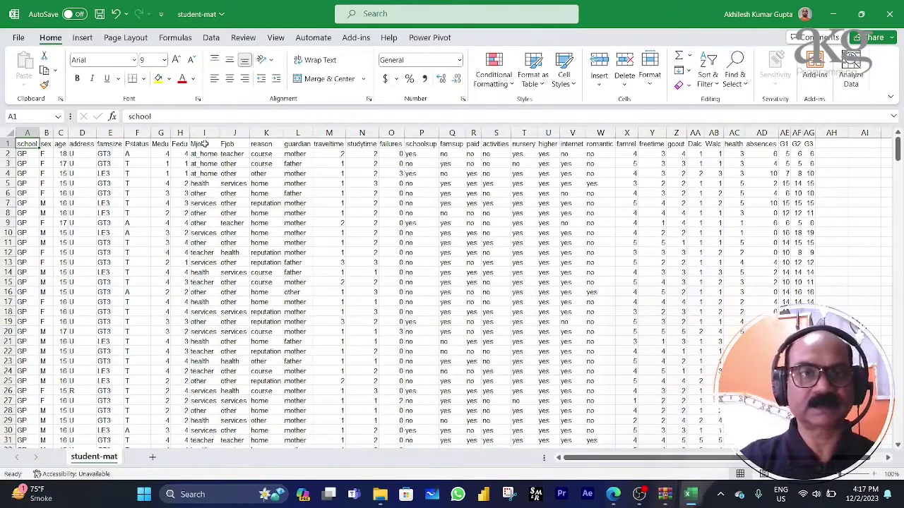
{"action": "key", "text": "ctrl+shift+Right"}
{"action": "key", "text": "ctrl+shift+Down"}
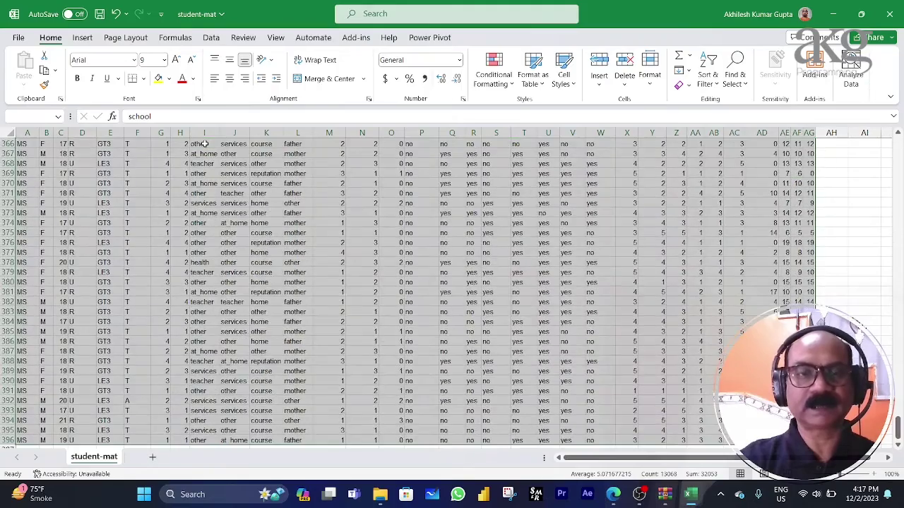
{"action": "key", "text": "ctrl+Home"}
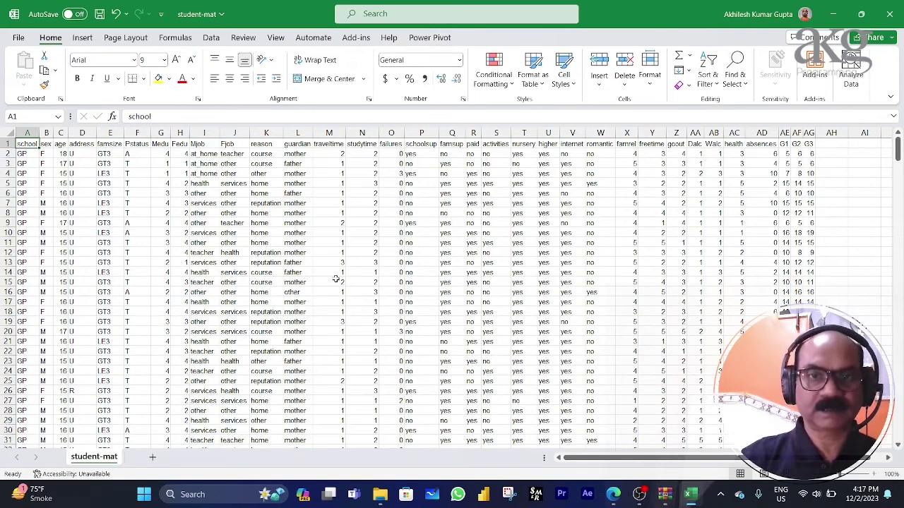
{"action": "scroll", "coordinate": [336, 280], "scroll_direction": "down", "scroll_amount": 4}
{"action": "scroll", "coordinate": [238, 350], "scroll_direction": "up", "scroll_amount": 4}
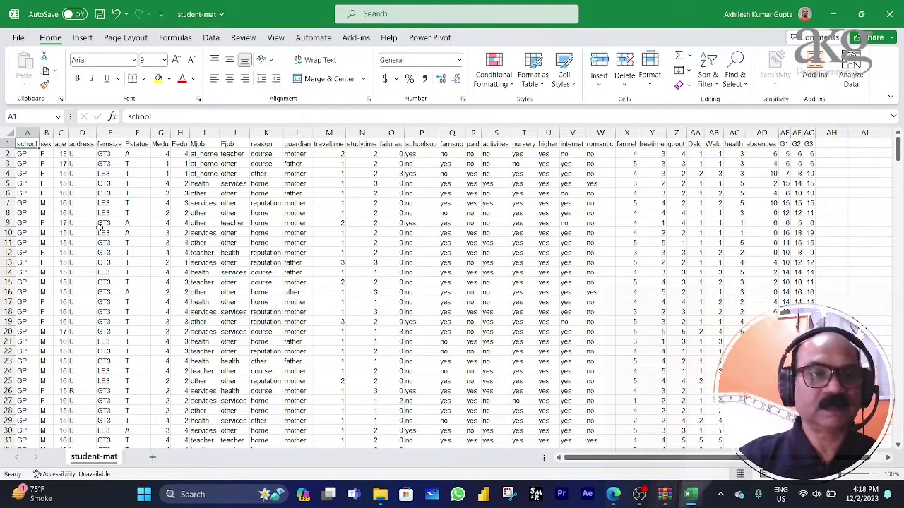
- Turn on filtering for the header row and check the distinct values in the school column
{"action": "key", "text": "ctrl+shift+l"}
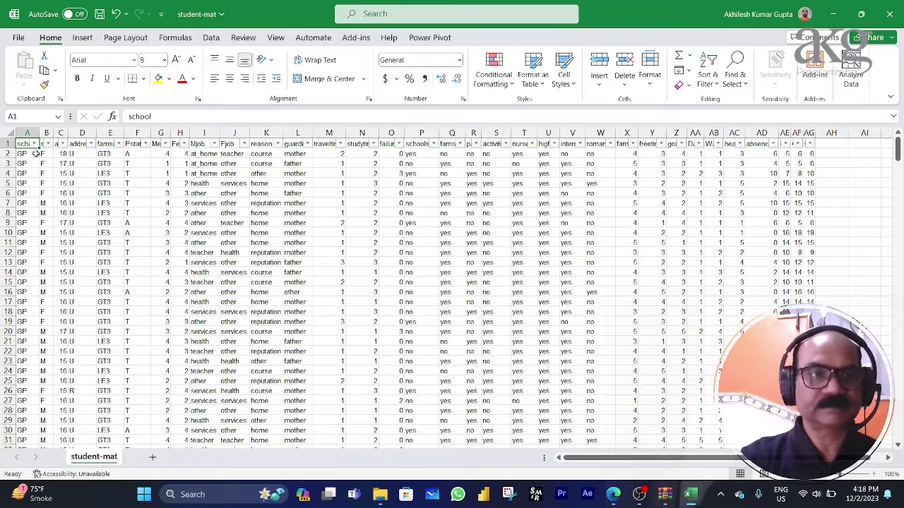
{"action": "left_click", "coordinate": [33, 144]}
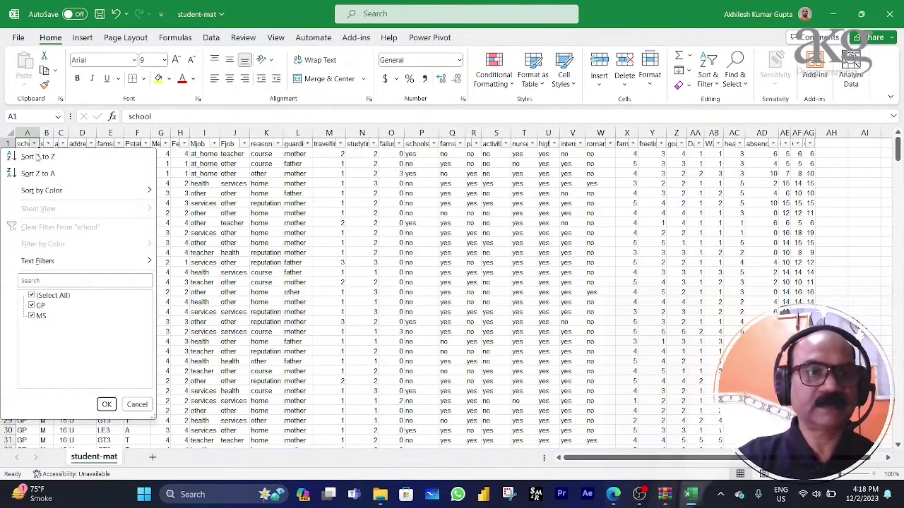
{"action": "key", "text": "Escape"}
- Review the distinct filter values of the sex, age and address columns without applying a filter
{"action": "key", "text": "Right"}
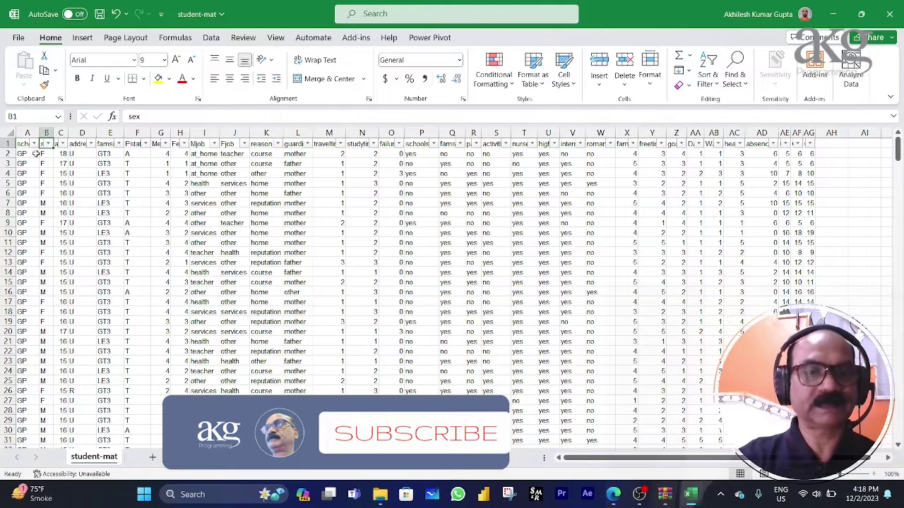
{"action": "key", "text": "alt+Down"}
{"action": "key", "text": "Escape"}
{"action": "key", "text": "Right"}
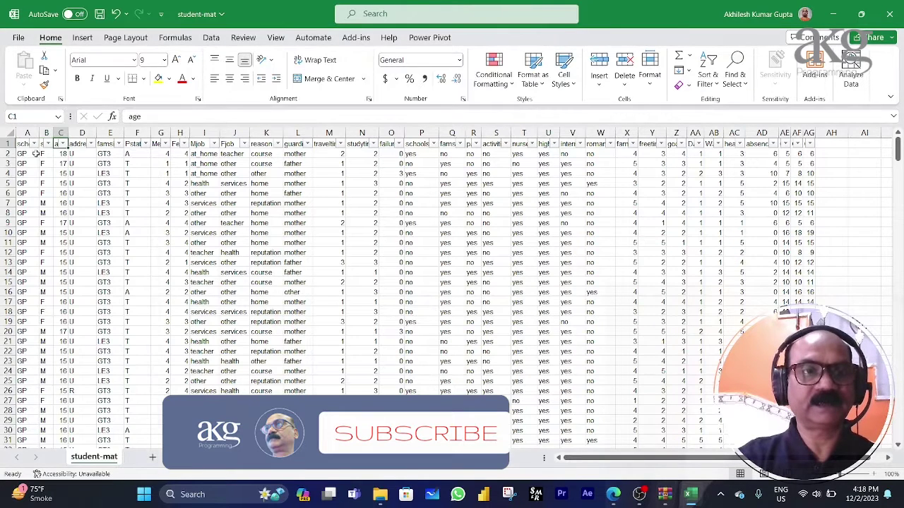
{"action": "key", "text": "alt+Down"}
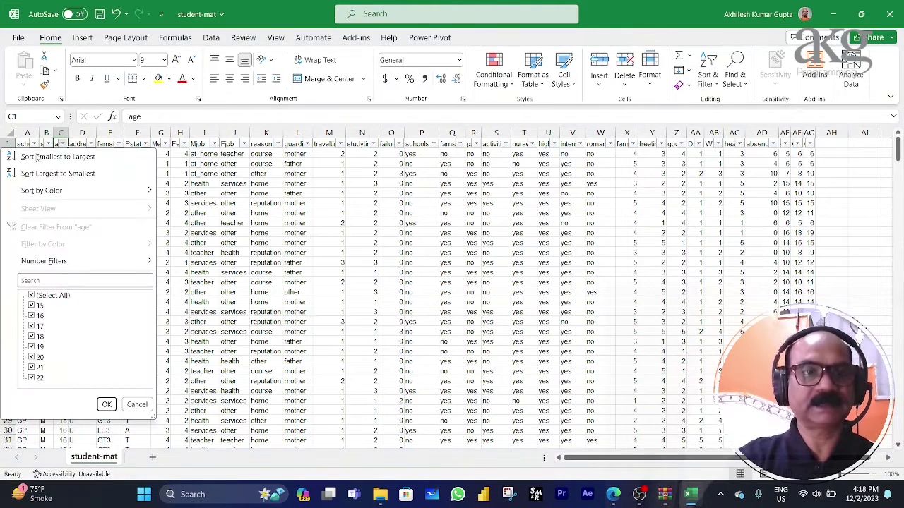
{"action": "key", "text": "Escape"}
{"action": "key", "text": "Right"}
{"action": "key", "text": "alt+Down"}
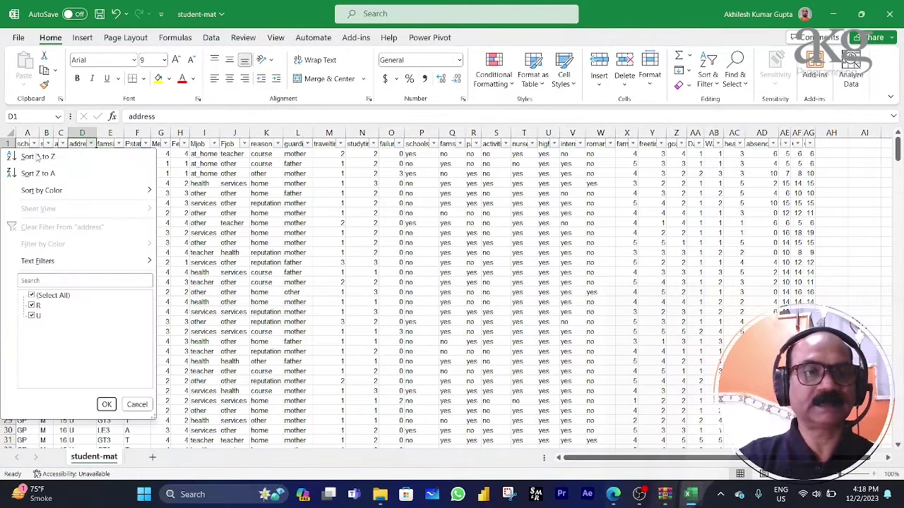
{"action": "key", "text": "Escape"}
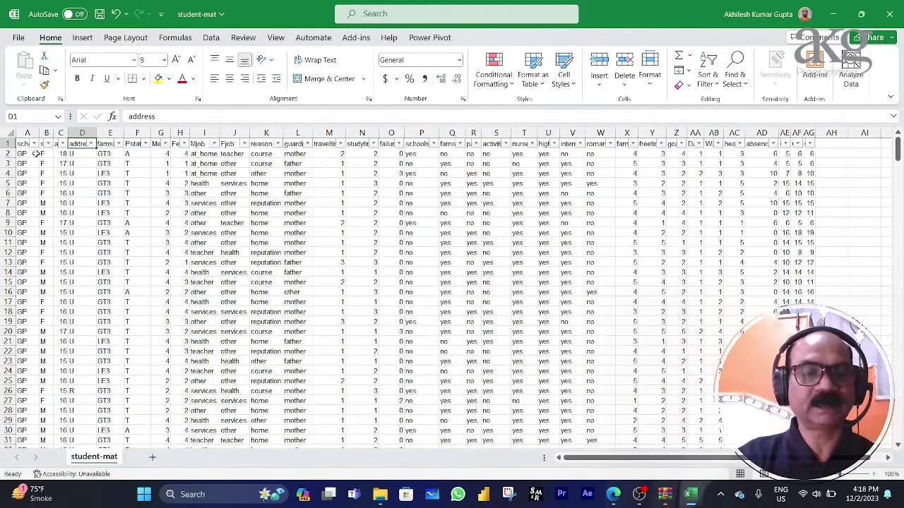
{"action": "key", "text": "alt+Down"}
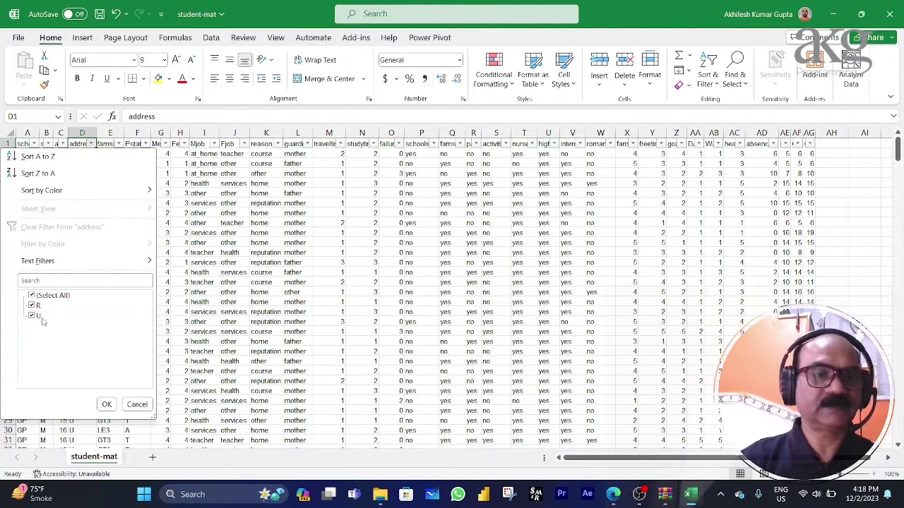
{"action": "key", "text": "Escape"}
- Review the distinct filter values of the famsize and Pstatus columns without applying a filter
{"action": "key", "text": "Right"}
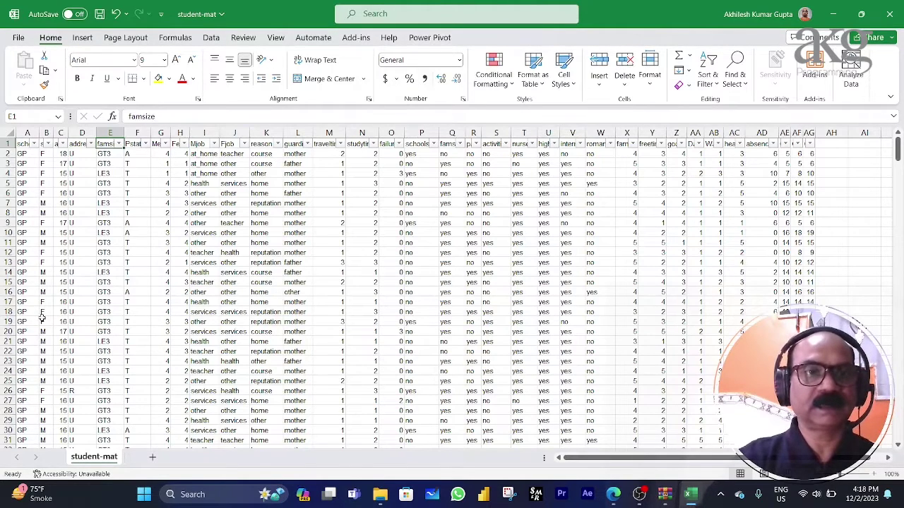
{"action": "key", "text": "alt+Down"}
{"action": "key", "text": "Escape"}
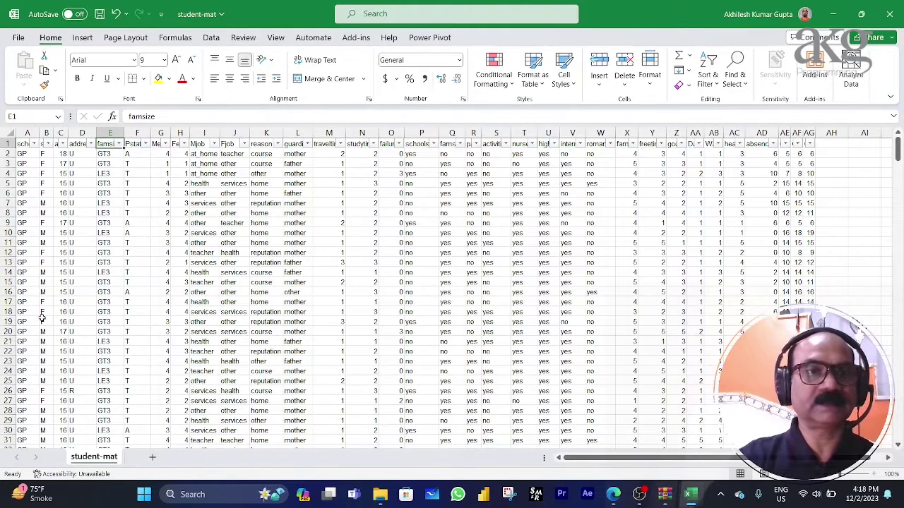
{"action": "left_click", "coordinate": [117, 144]}
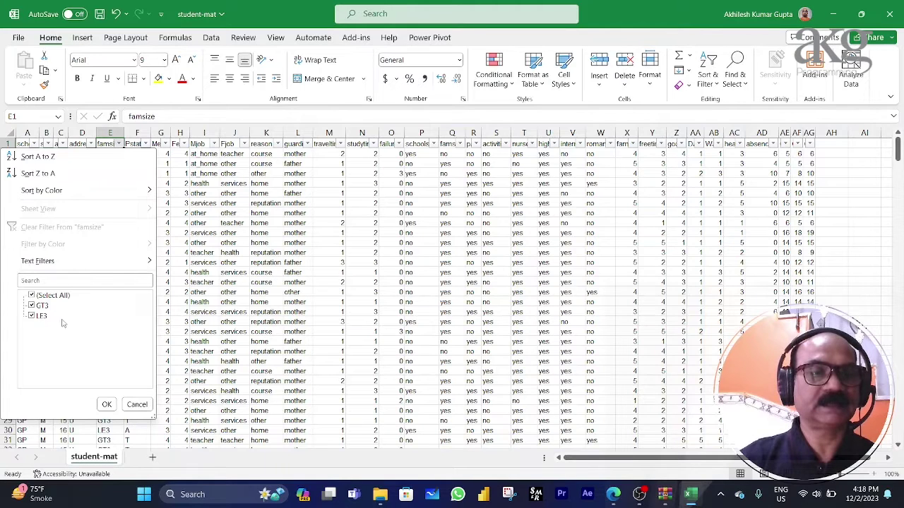
{"action": "key", "text": "Escape"}
{"action": "key", "text": "Right"}
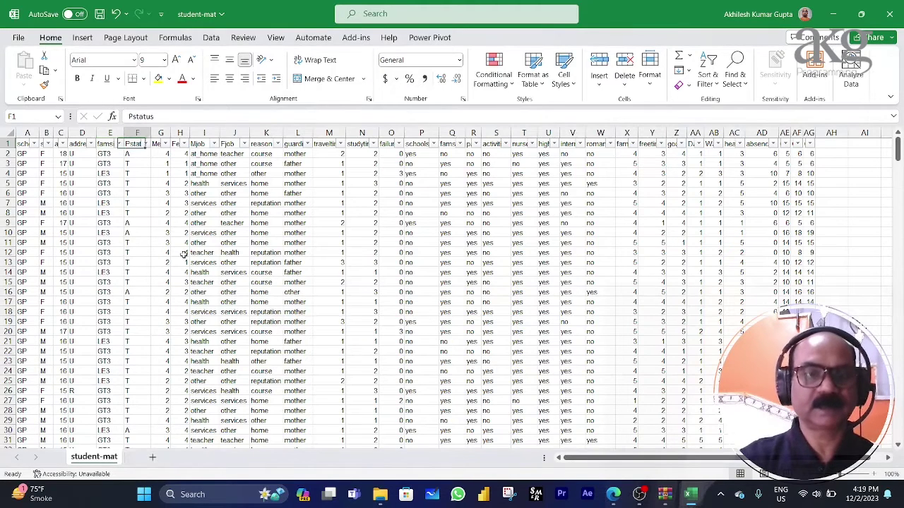
{"action": "key", "text": "alt+Down"}
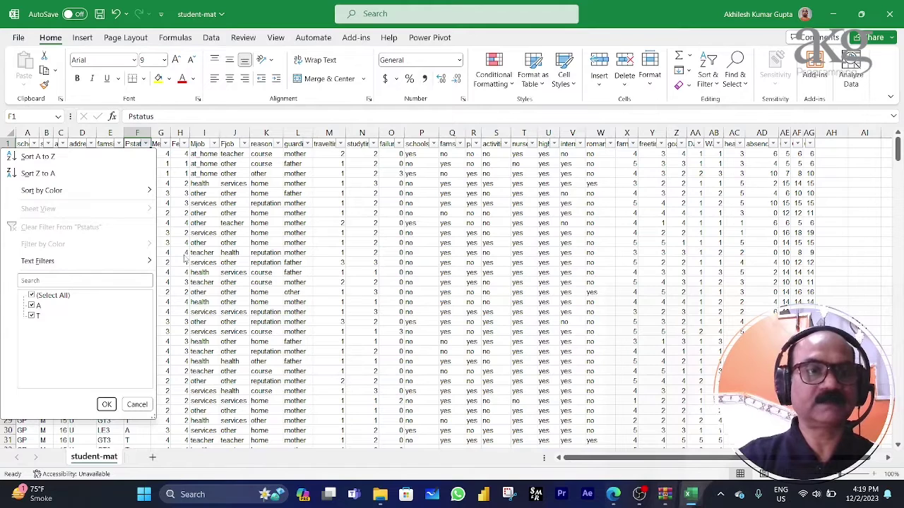
{"action": "key", "text": "Escape"}
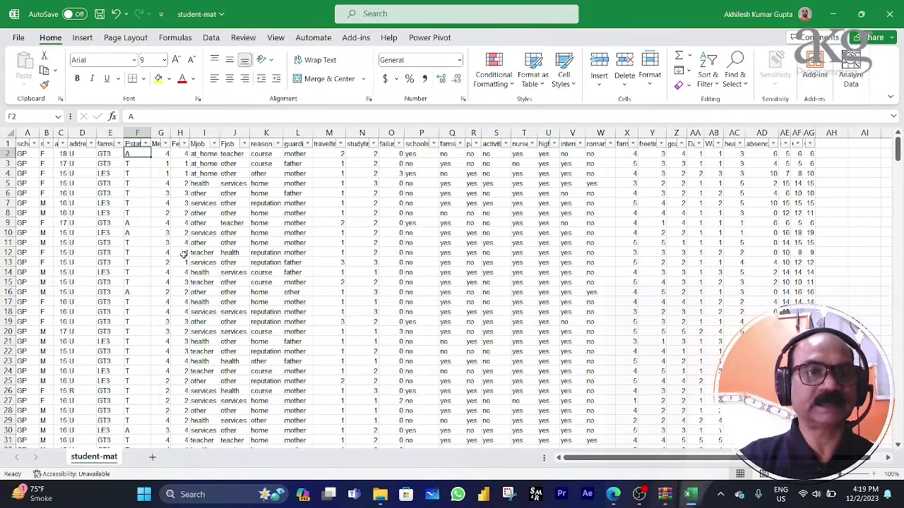
{"action": "key", "text": "alt+Down"}
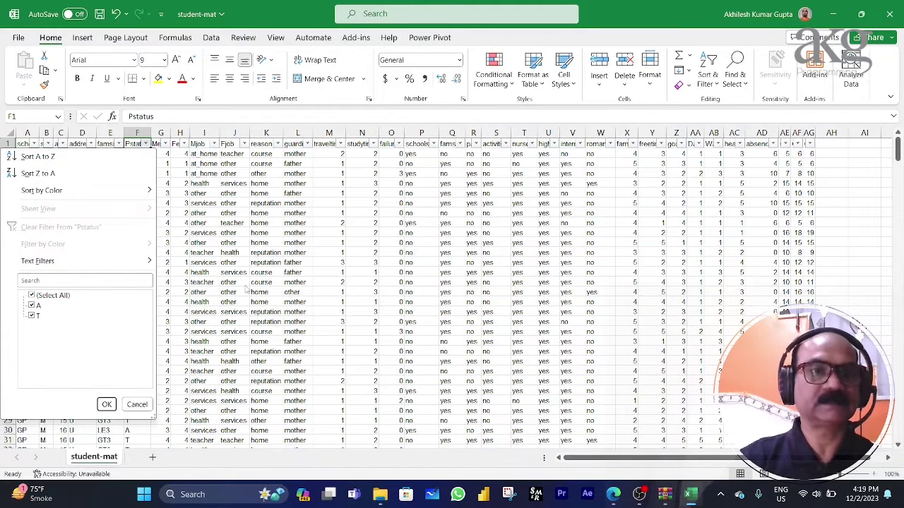
{"action": "key", "text": "Escape"}
- Check the Medu column's filter values and go through the headers from Fedu to failures
{"action": "key", "text": "Right"}
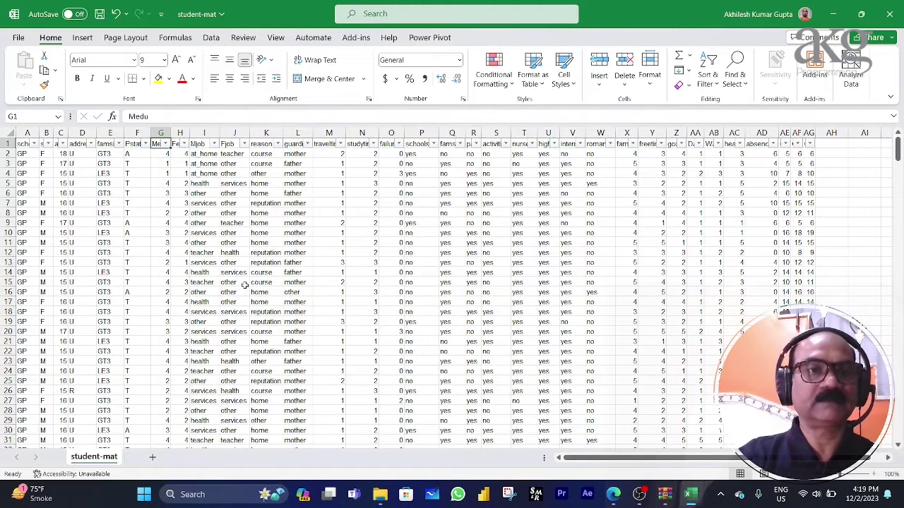
{"action": "key", "text": "alt+Down"}
{"action": "key", "text": "Escape"}
{"action": "key", "text": "Right"}
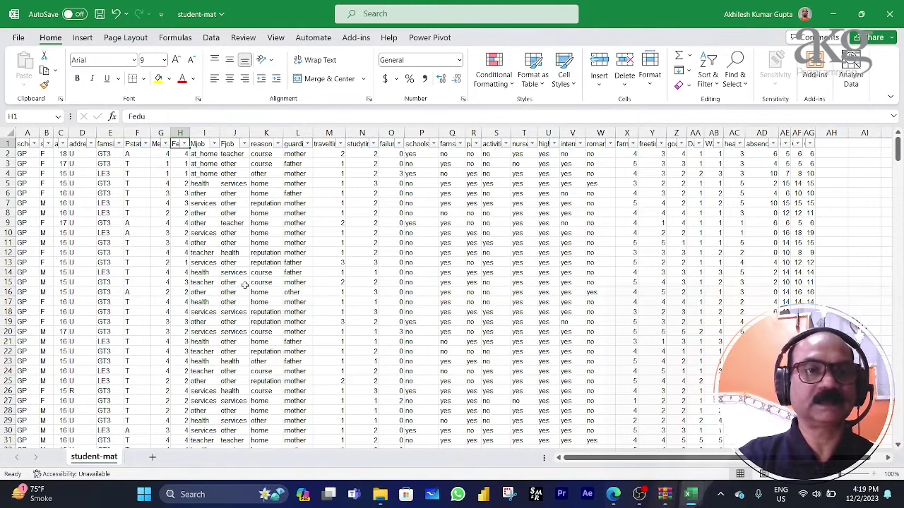
{"action": "key", "text": "Right"}
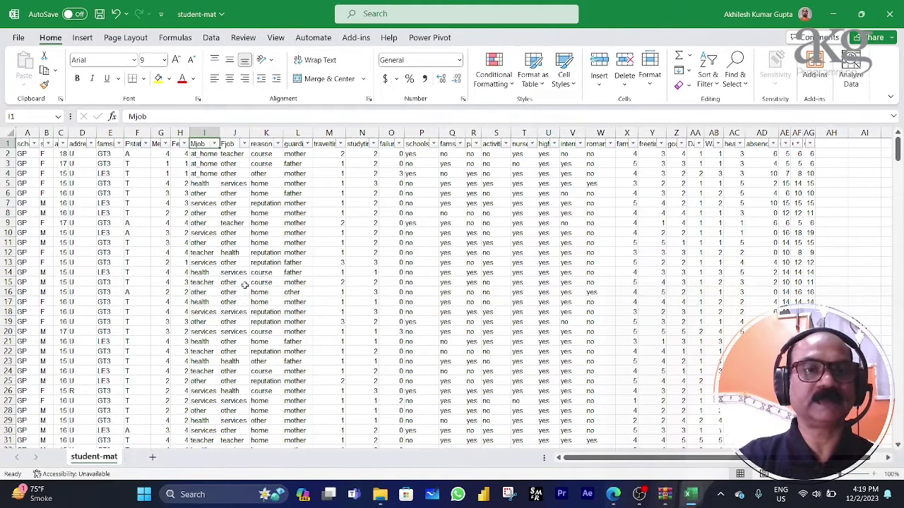
{"action": "key", "text": "Right"}
{"action": "key", "text": "Right"}
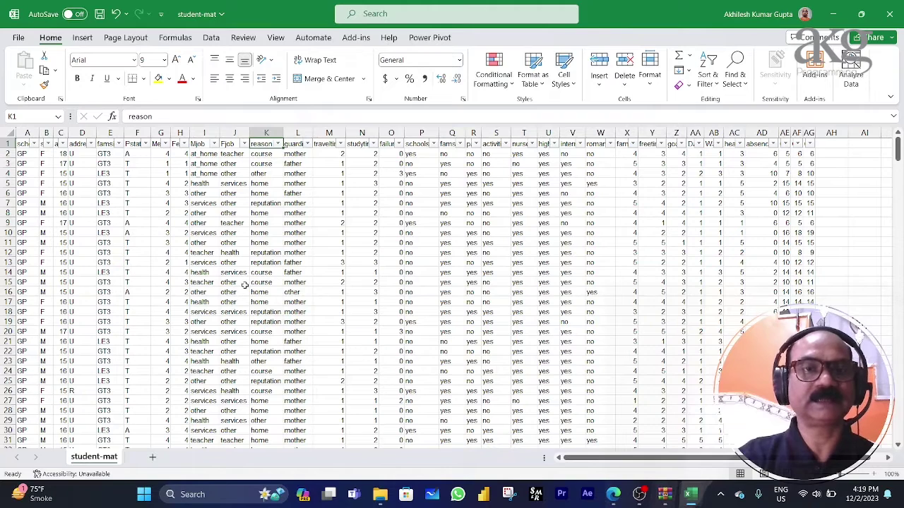
{"action": "key", "text": "Right"}
{"action": "key", "text": "Right"}
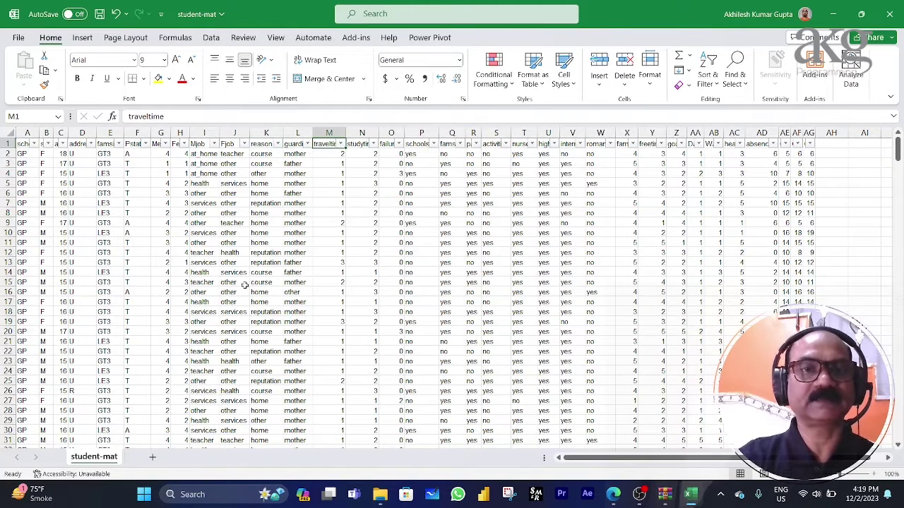
{"action": "key", "text": "Right"}
{"action": "key", "text": "Right"}
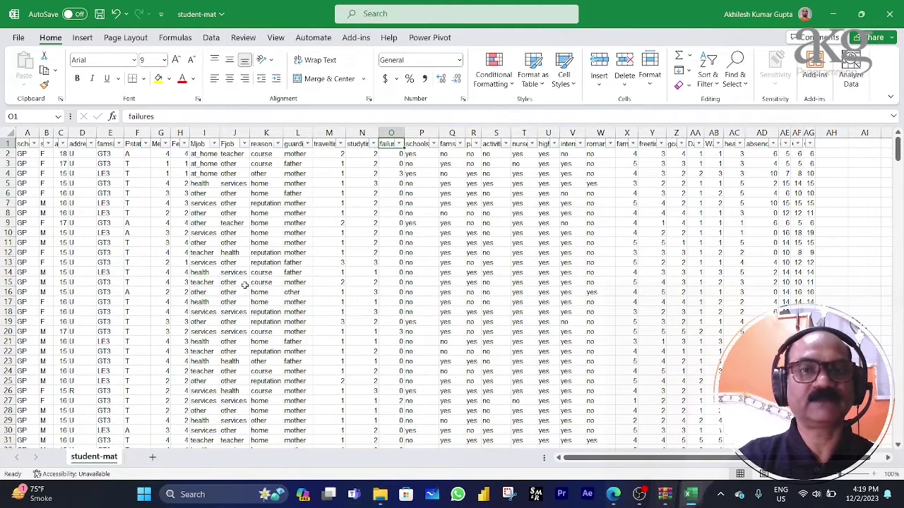
- Review the distinct filter values of the schoolsup and famsup columns without applying a filter
{"action": "key", "text": "Right"}
{"action": "key", "text": "alt+Down"}
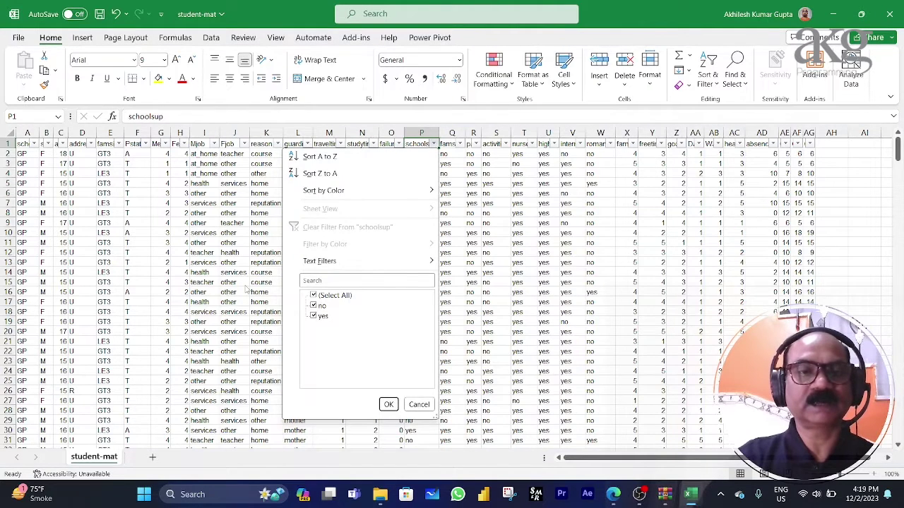
{"action": "key", "text": "Escape"}
{"action": "key", "text": "Right"}
{"action": "key", "text": "alt+Down"}
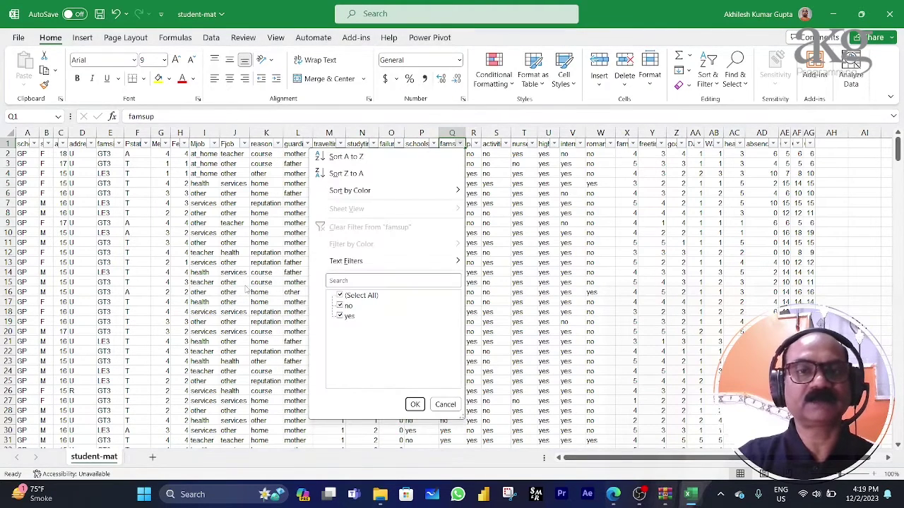
{"action": "key", "text": "Escape"}
- Review the distinct filter values of the paid column without applying a filter
{"action": "key", "text": "Right"}
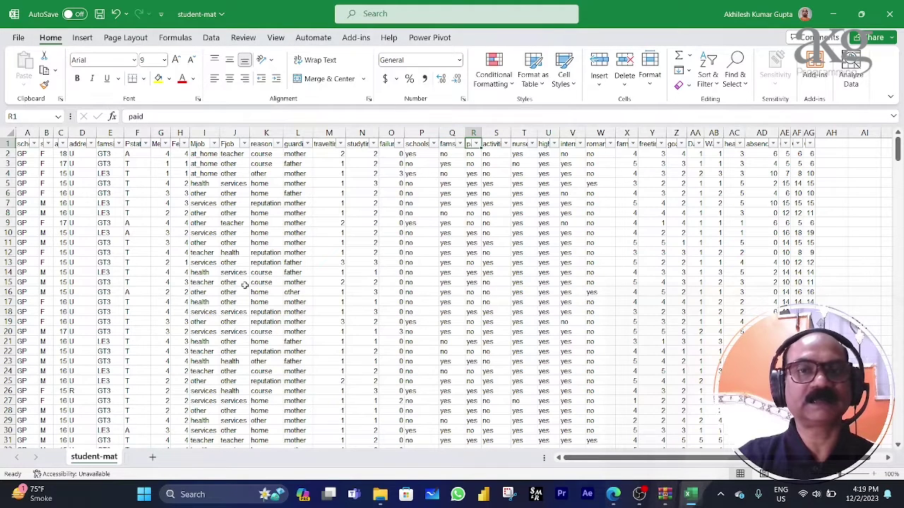
{"action": "key", "text": "alt+Down"}
{"action": "key", "text": "Escape"}
{"action": "key", "text": "alt+Down"}
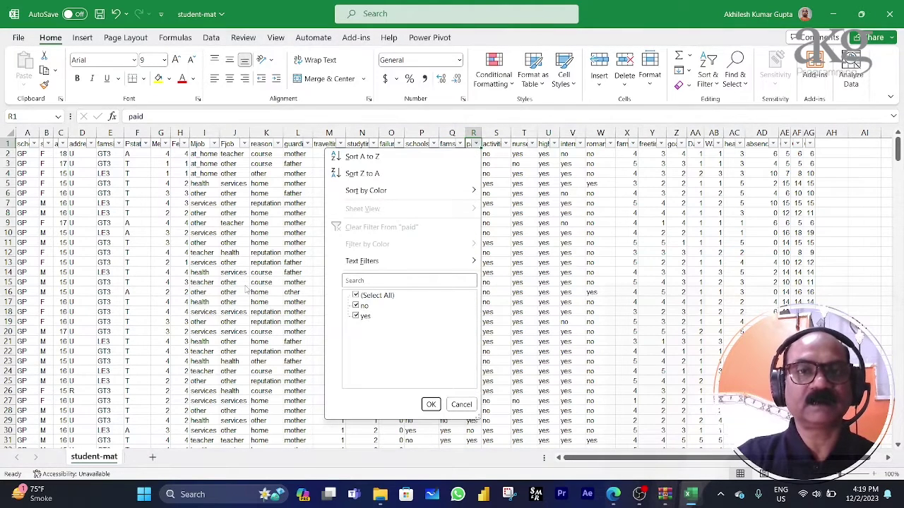
{"action": "key", "text": "Down"}
{"action": "key", "text": "Up"}
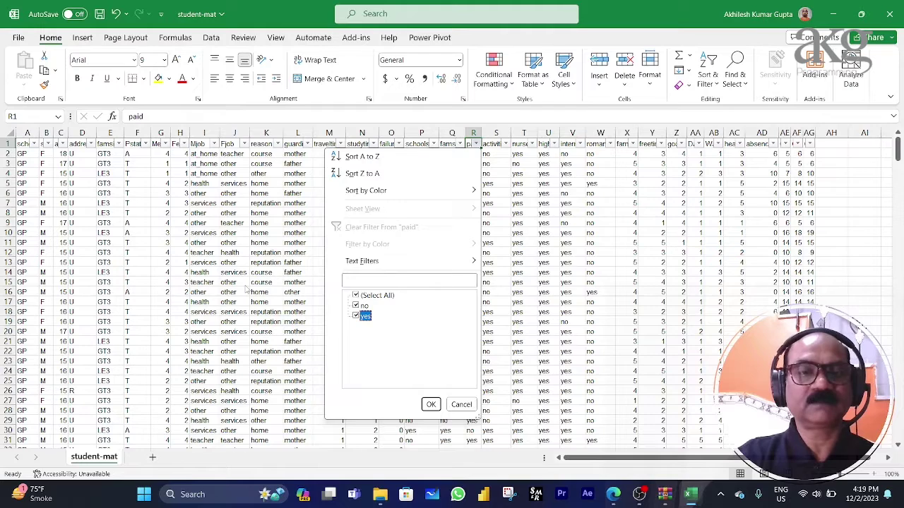
{"action": "key", "text": "Up"}
{"action": "key", "text": "Escape"}
- Go through the column headers from activities to internet
{"action": "key", "text": "Right"}
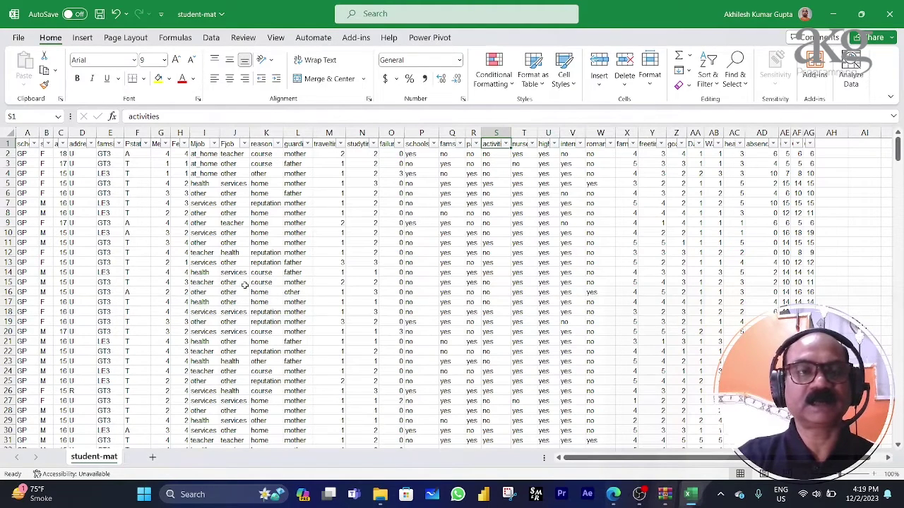
{"action": "key", "text": "Right"}
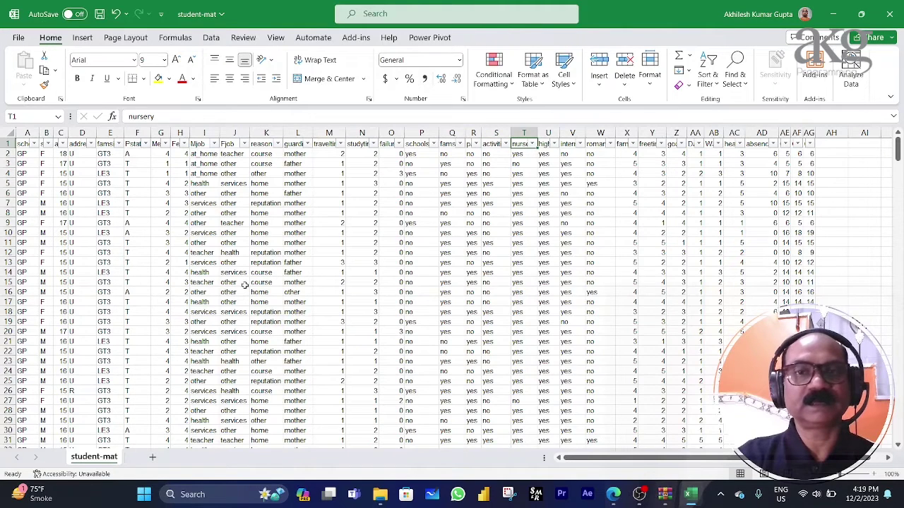
{"action": "key", "text": "Right"}
{"action": "key", "text": "Right"}
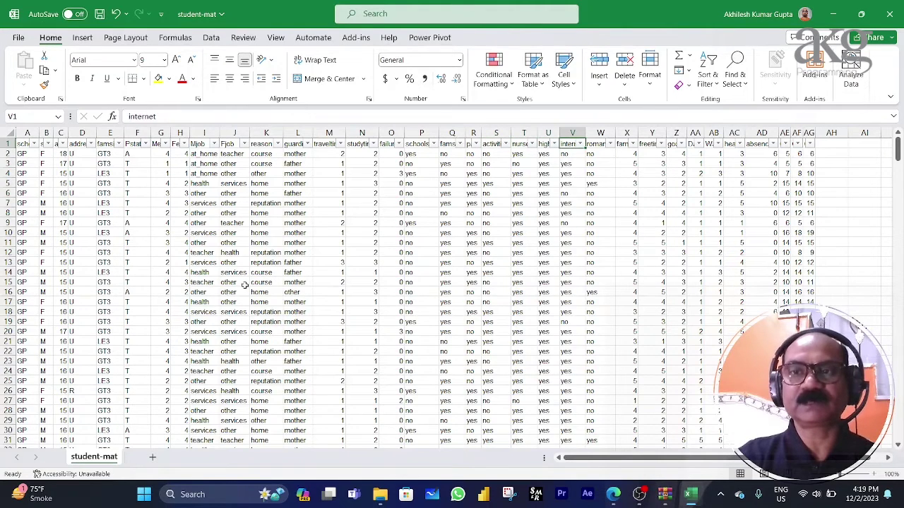
- Fit the widths of the three grade columns G1, G2 and G3 so their headers are readable
{"action": "key", "text": "ctrl+Right"}
{"action": "key", "text": "Left"}
{"action": "key", "text": "Left"}
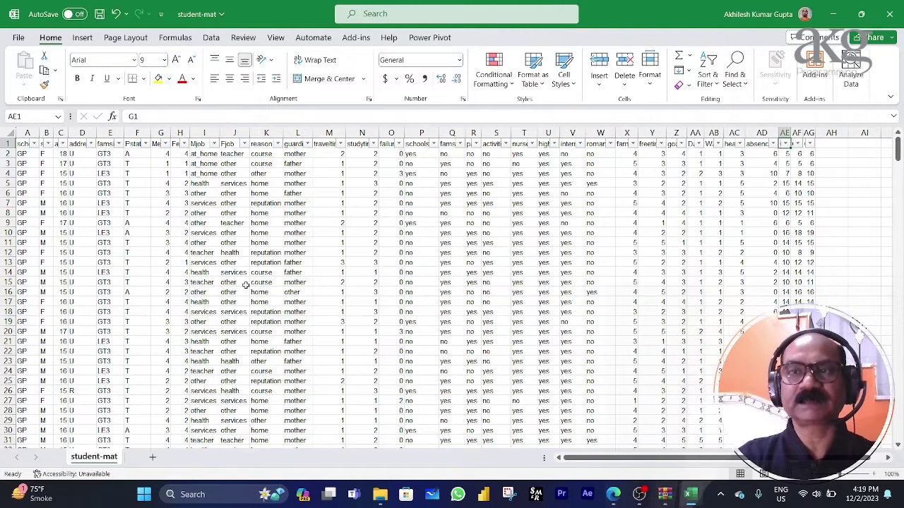
{"action": "key", "text": "shift+Right"}
{"action": "key", "text": "shift+Right"}
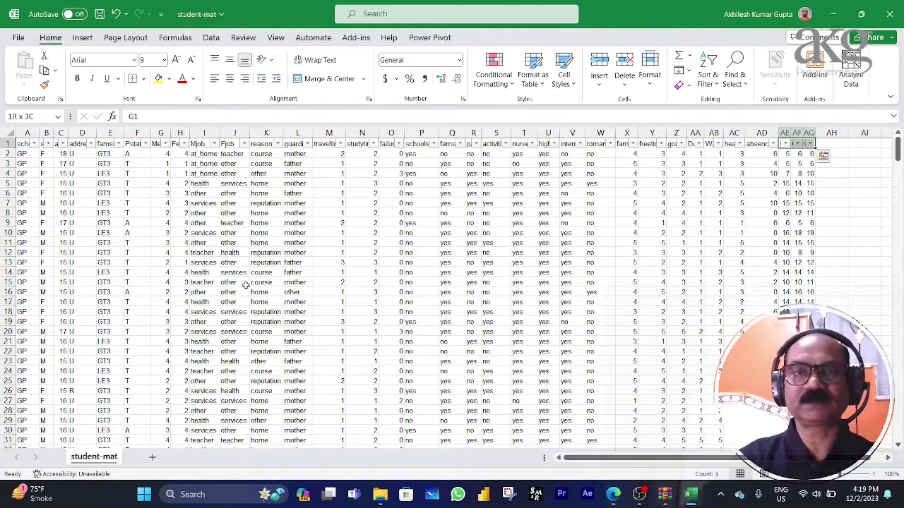
{"action": "double_click", "coordinate": [790, 134]}
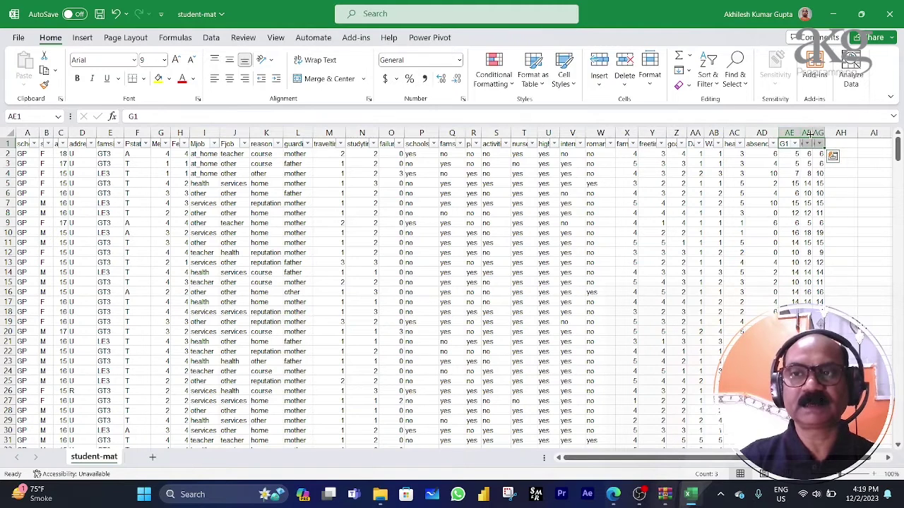
{"action": "double_click", "coordinate": [812, 134]}
{"action": "double_click", "coordinate": [832, 134]}
- Return to the first column header of the dataset and add a new blank worksheet to the workbook
{"action": "left_click", "coordinate": [690, 153]}
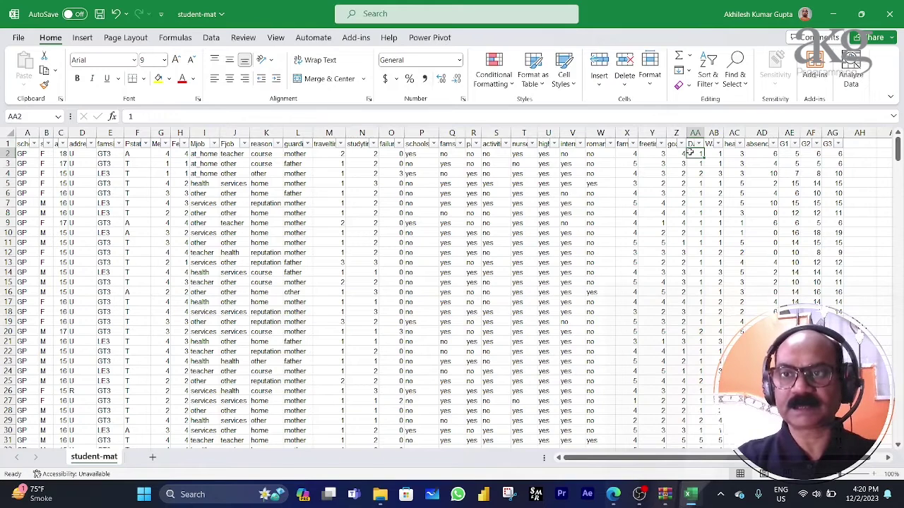
{"action": "key", "text": "Up"}
{"action": "key", "text": "ctrl+Left"}
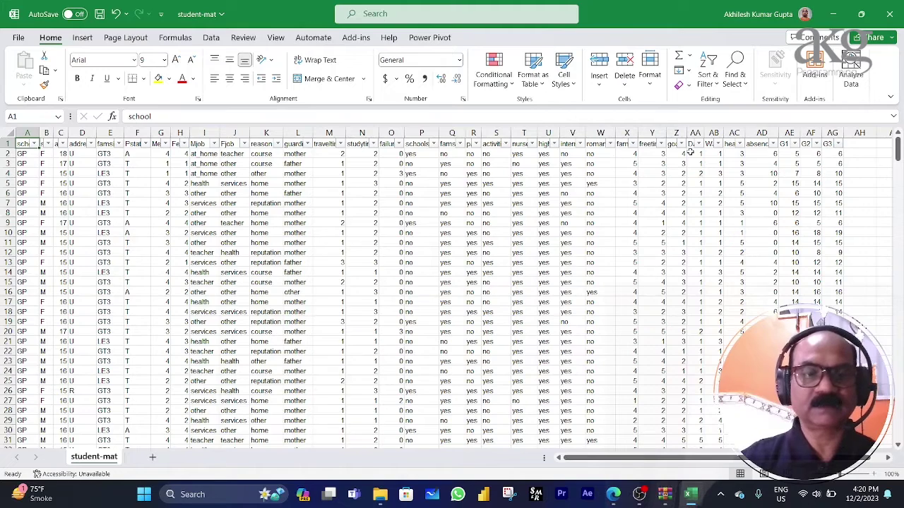
{"action": "scroll", "coordinate": [691, 152], "scroll_direction": "down", "scroll_amount": 2}
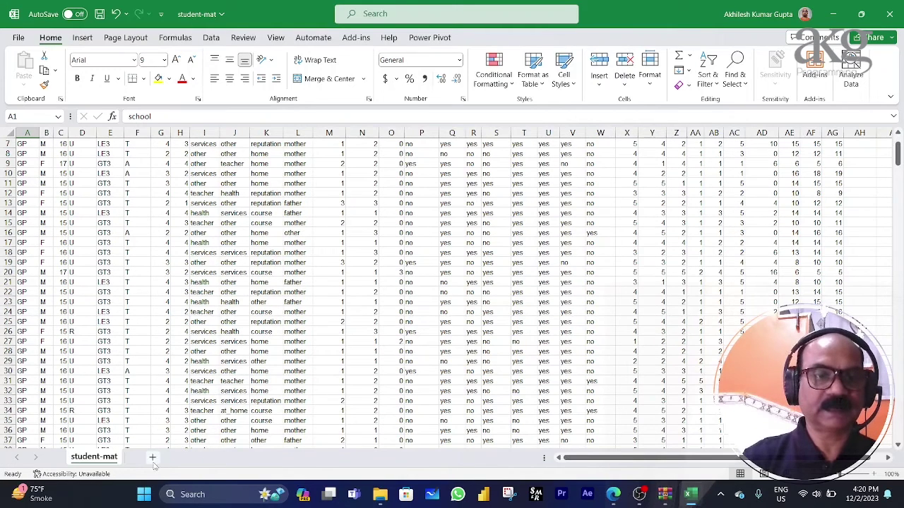
{"action": "left_click", "coordinate": [152, 457]}
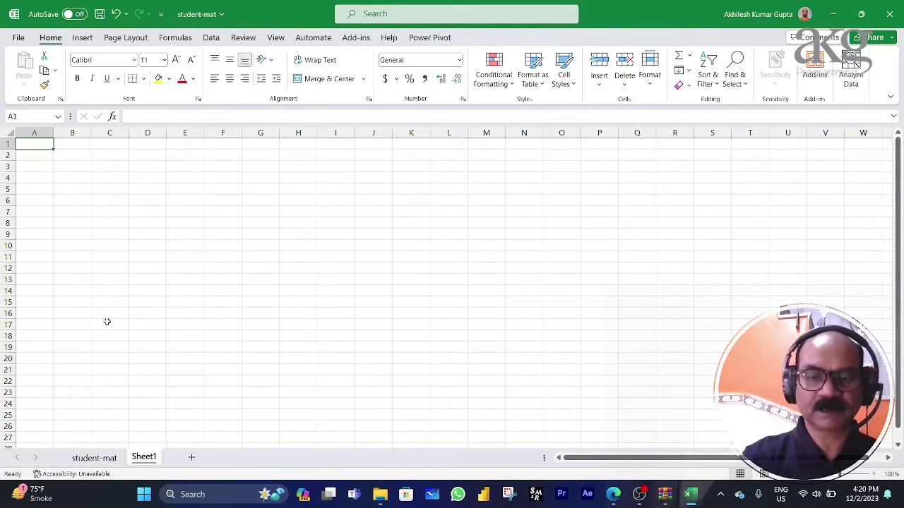
- Check the school column's distinct filter values in the student-mat sheet without applying a filter
{"action": "left_click", "coordinate": [94, 458]}
{"action": "left_click", "coordinate": [27, 164]}
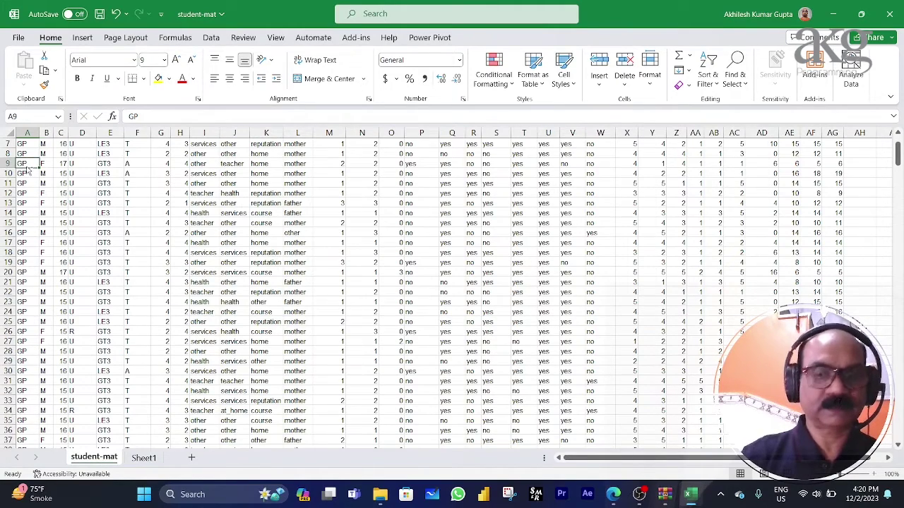
{"action": "key", "text": "ctrl+Home"}
{"action": "key", "text": "alt+Down"}
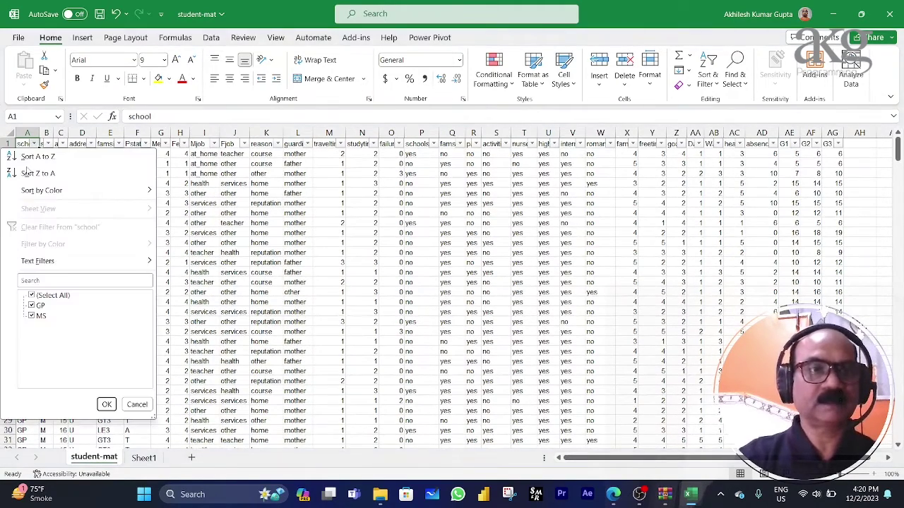
{"action": "key", "text": "Escape"}
{"action": "key", "text": "Down"}
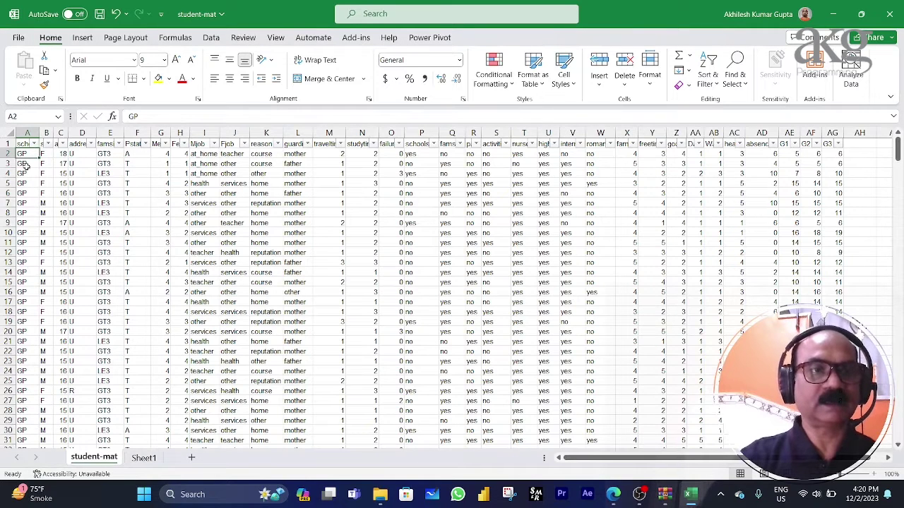
- Enter the heading "# student by schools" in cell A1 of Sheet1
{"action": "left_click", "coordinate": [144, 458]}
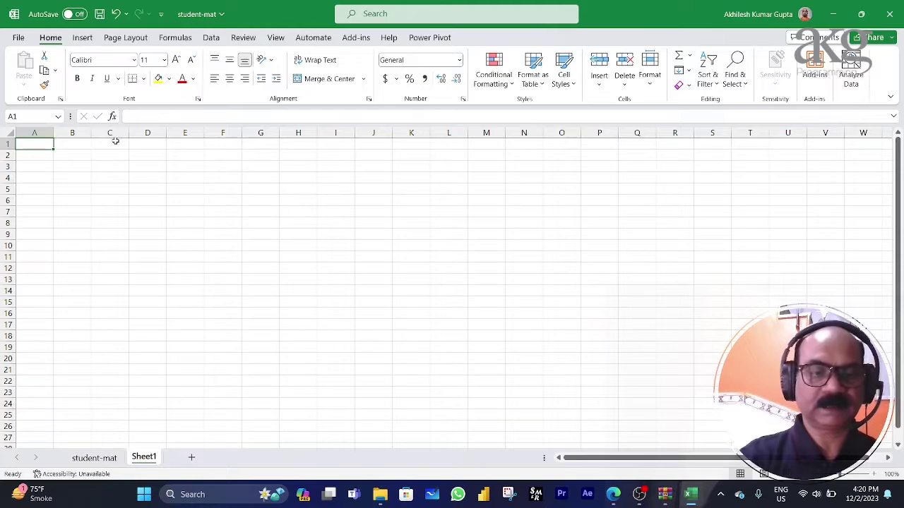
{"action": "type", "text": "#"}
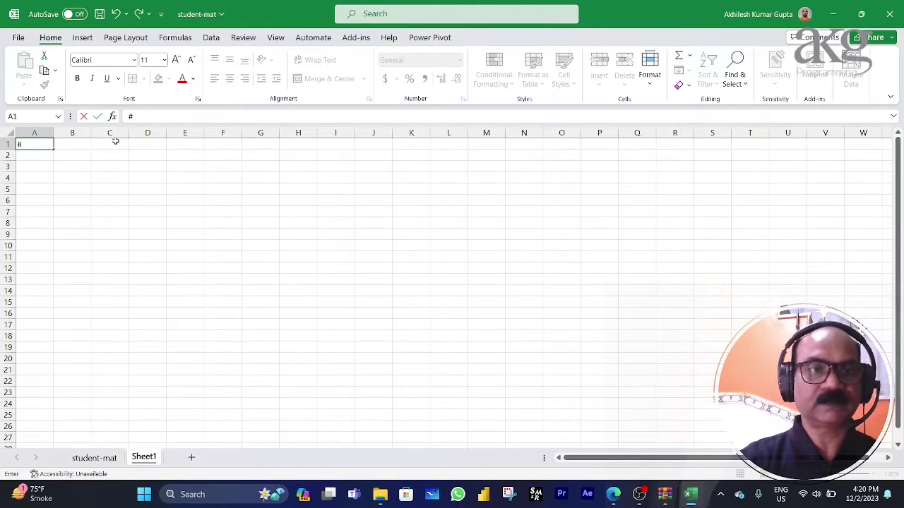
{"action": "type", "text": " student"}
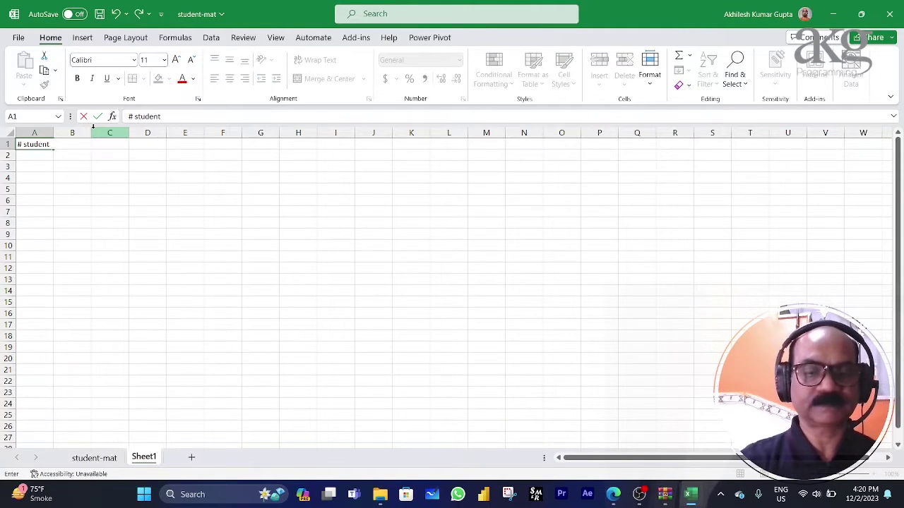
{"action": "type", "text": " by schools"}
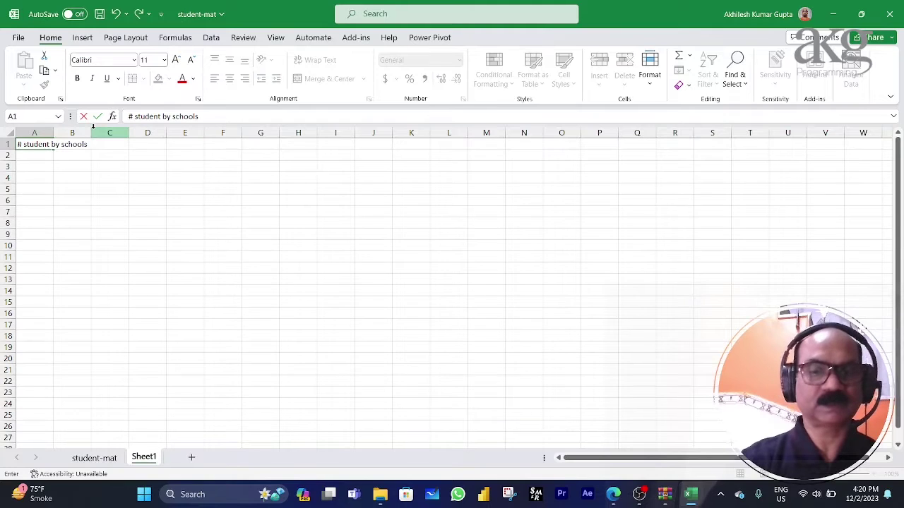
{"action": "key", "text": "Return"}
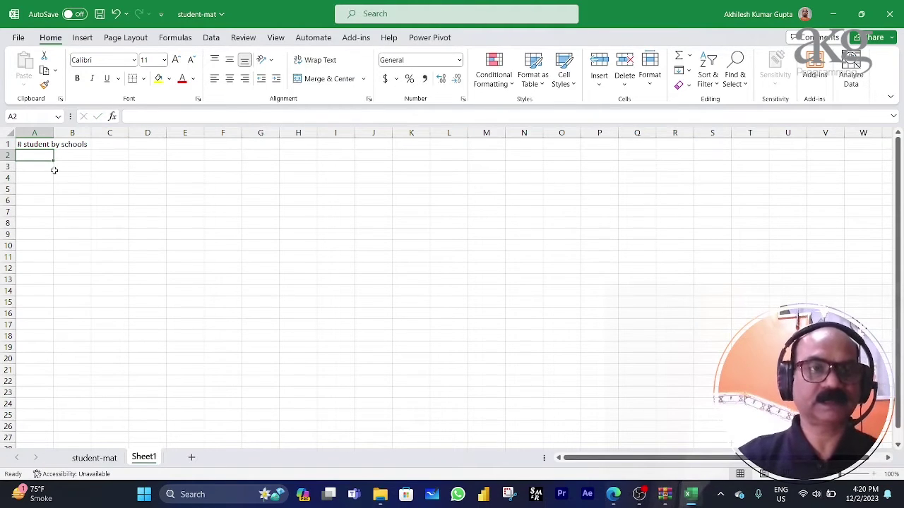
- Enter the table headers "Schools" in E3 and "#students" in F3
{"action": "left_click", "coordinate": [195, 167]}
{"action": "type", "text": "Schools"}
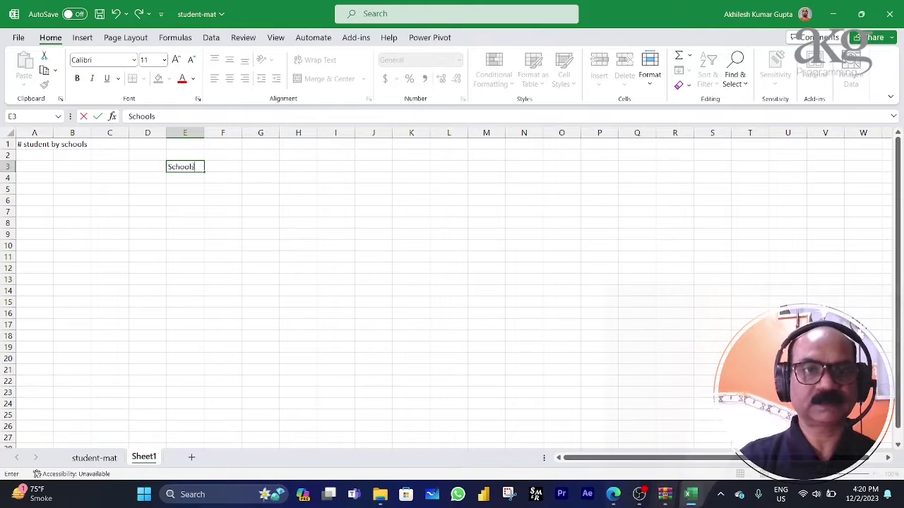
{"action": "key", "text": "Tab"}
{"action": "type", "text": "#"}
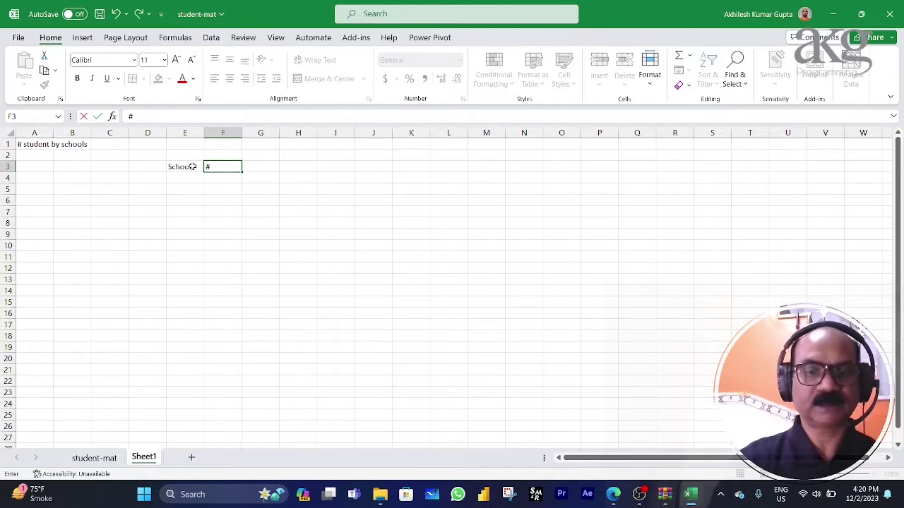
{"action": "type", "text": "students"}
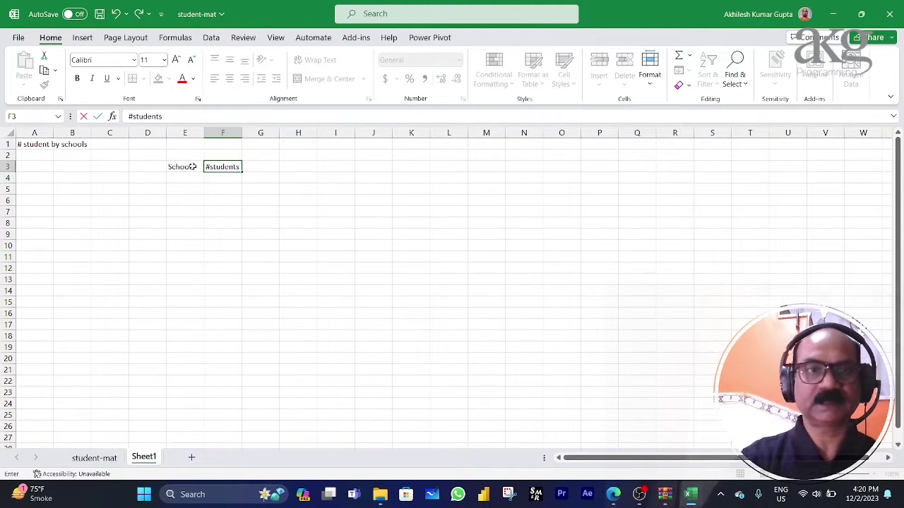
{"action": "key", "text": "Return"}
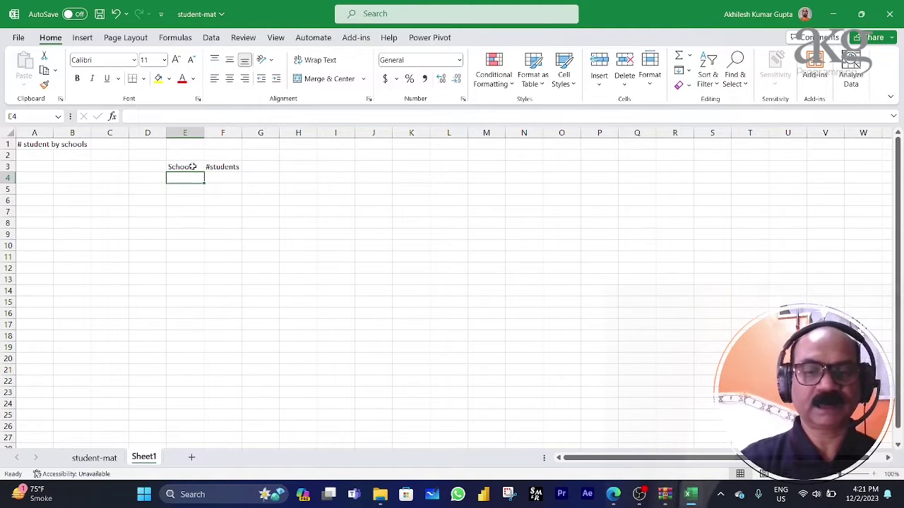
- Look at the school column's filter list in the student-mat sheet once more and close it unchanged
{"action": "left_click", "coordinate": [103, 459]}
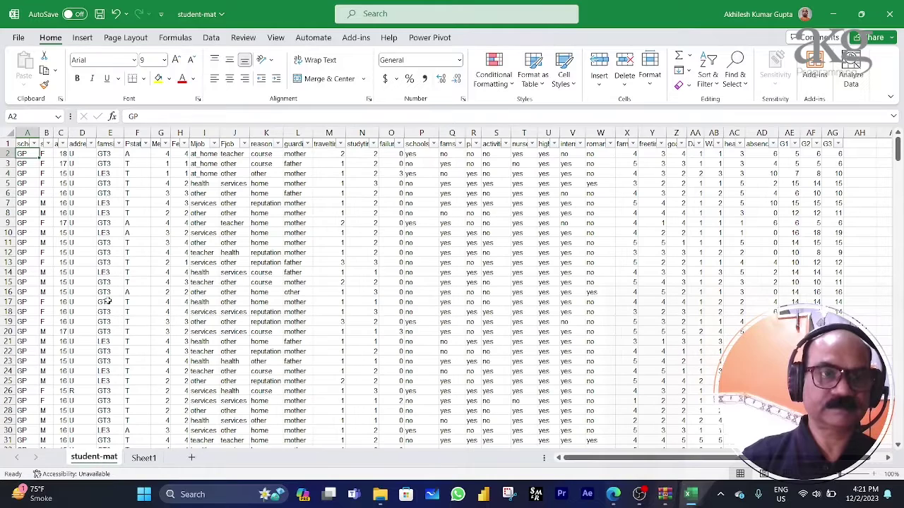
{"action": "left_click", "coordinate": [34, 144]}
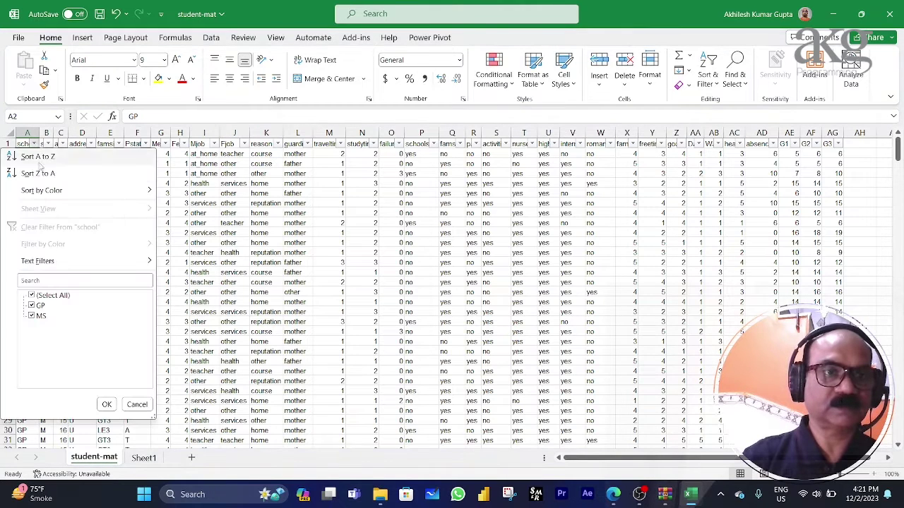
{"action": "left_click", "coordinate": [136, 404]}
- List the distinct schools in Sheet1 from E4 with a UNIQUE formula over A2:A396 of the student-mat sheet
{"action": "left_click", "coordinate": [146, 458]}
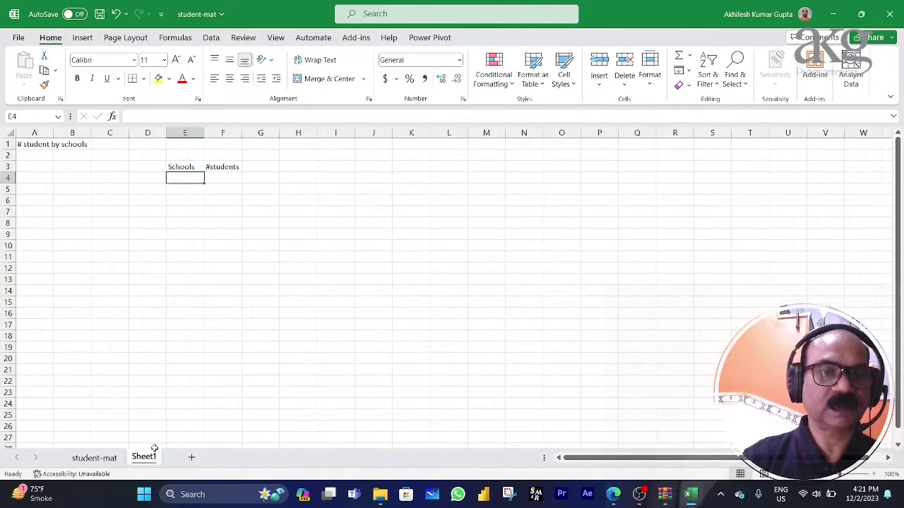
{"action": "type", "text": "="}
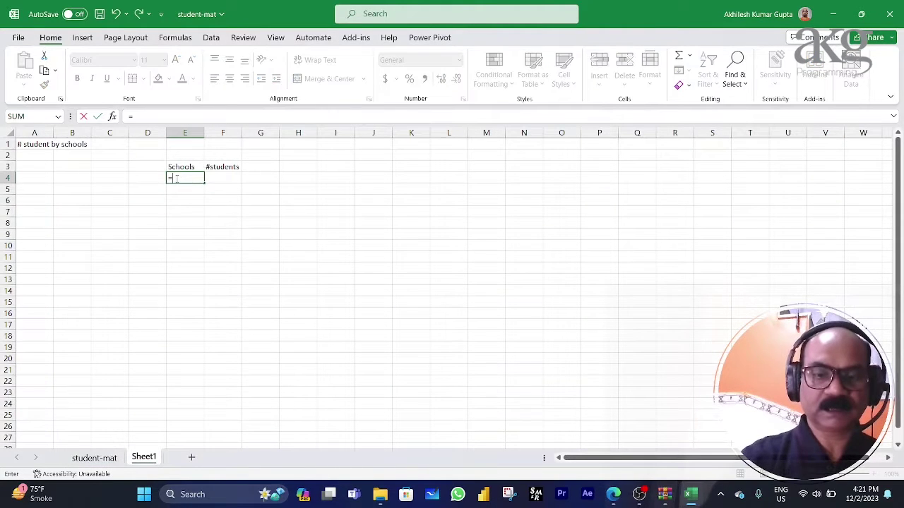
{"action": "type", "text": "uni"}
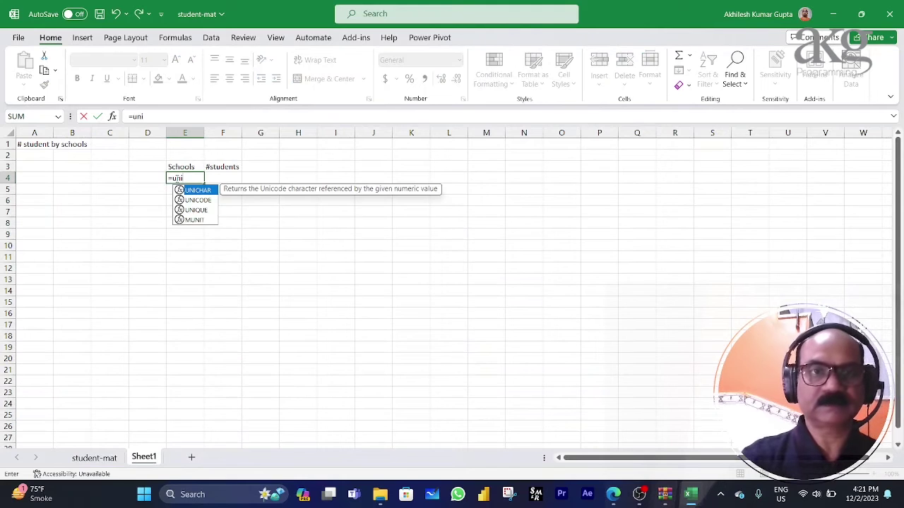
{"action": "key", "text": "Down"}
{"action": "key", "text": "Down"}
{"action": "key", "text": "Tab"}
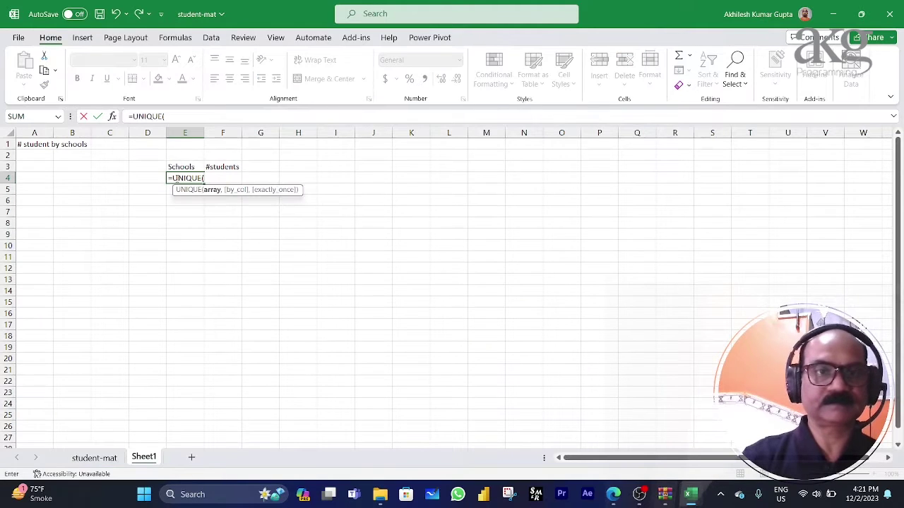
{"action": "left_click", "coordinate": [90, 461]}
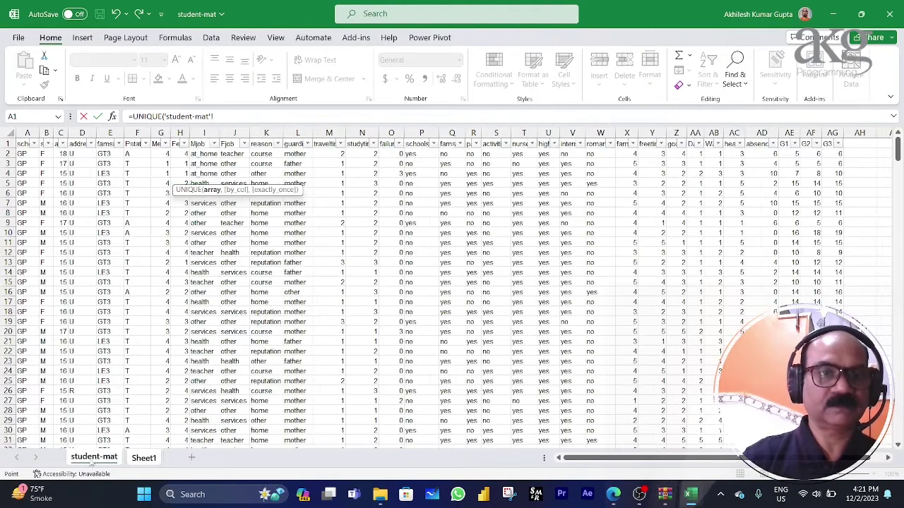
{"action": "left_click", "coordinate": [23, 152]}
{"action": "key", "text": "ctrl+shift+Down"}
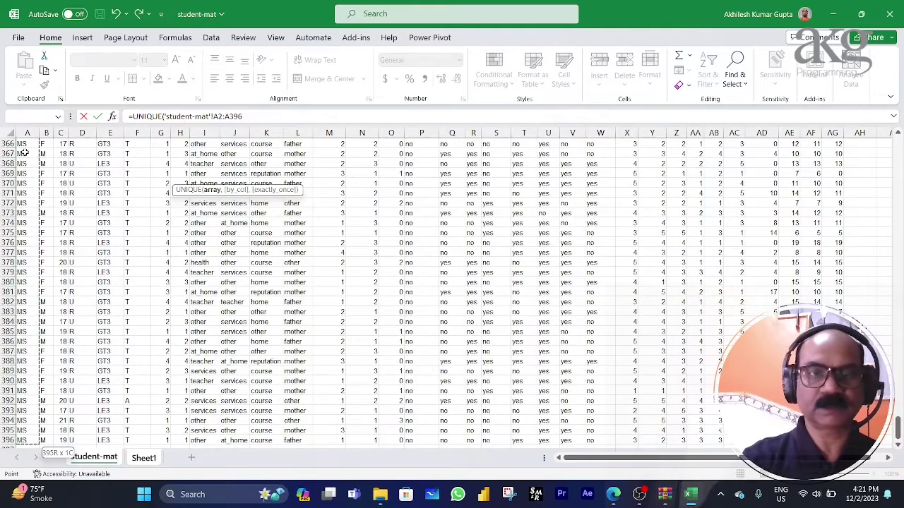
{"action": "key", "text": "Return"}
{"action": "left_click", "coordinate": [204, 243]}
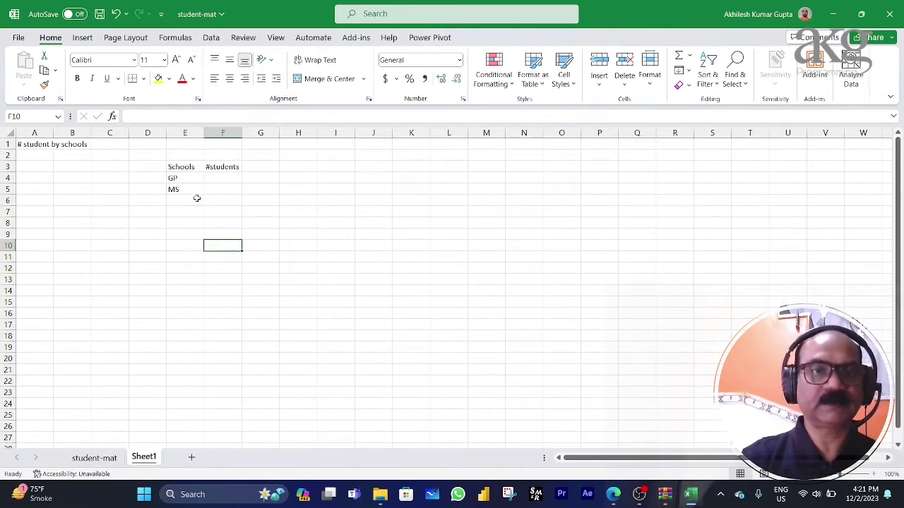
- Start a COUNTIF formula in F4 with the absolute range $A$2:$A$396 of the student-mat sheet as its range
{"action": "left_click", "coordinate": [217, 178]}
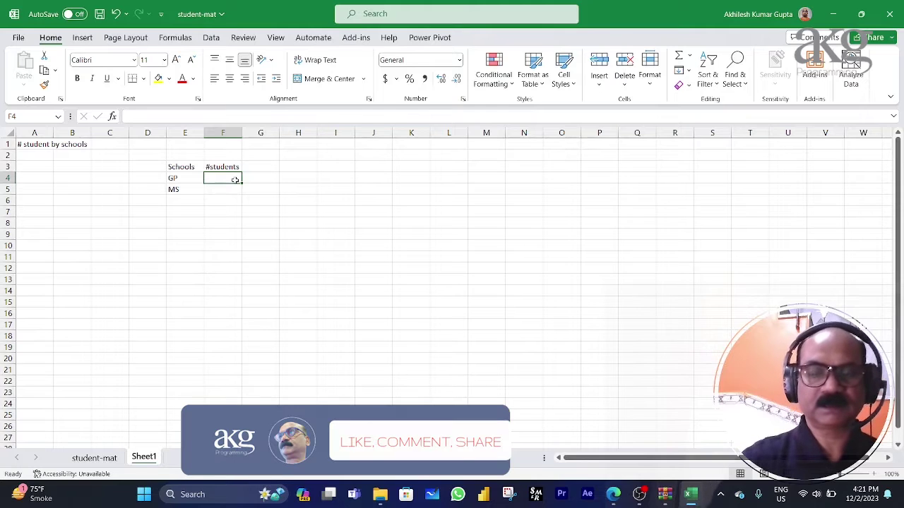
{"action": "type", "text": "=countif"}
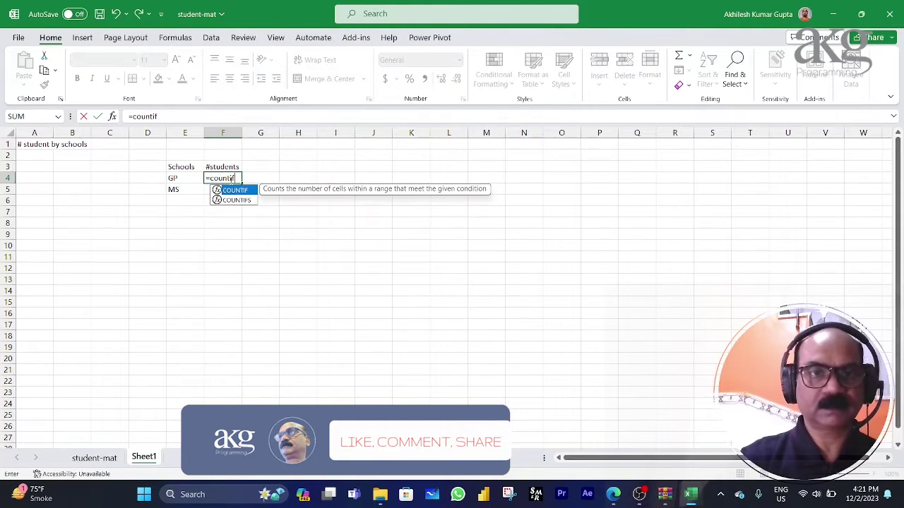
{"action": "double_click", "coordinate": [235, 191]}
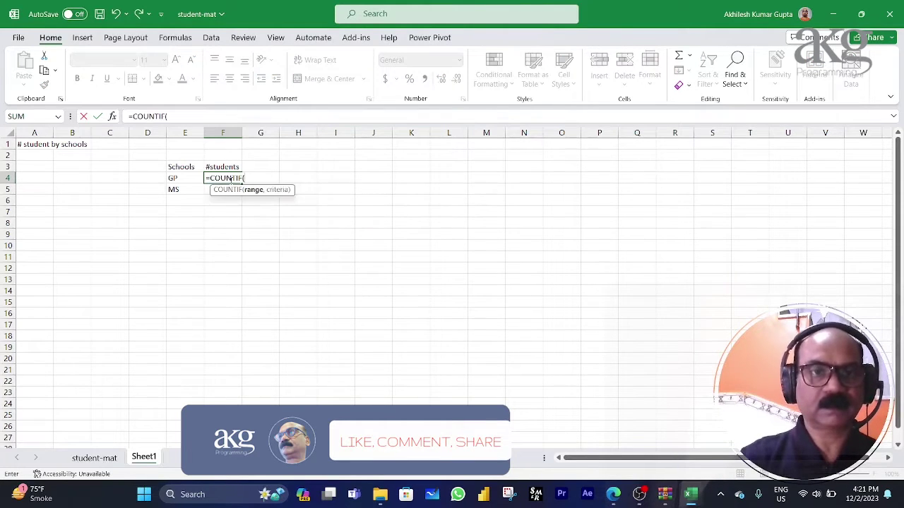
{"action": "left_click", "coordinate": [94, 458]}
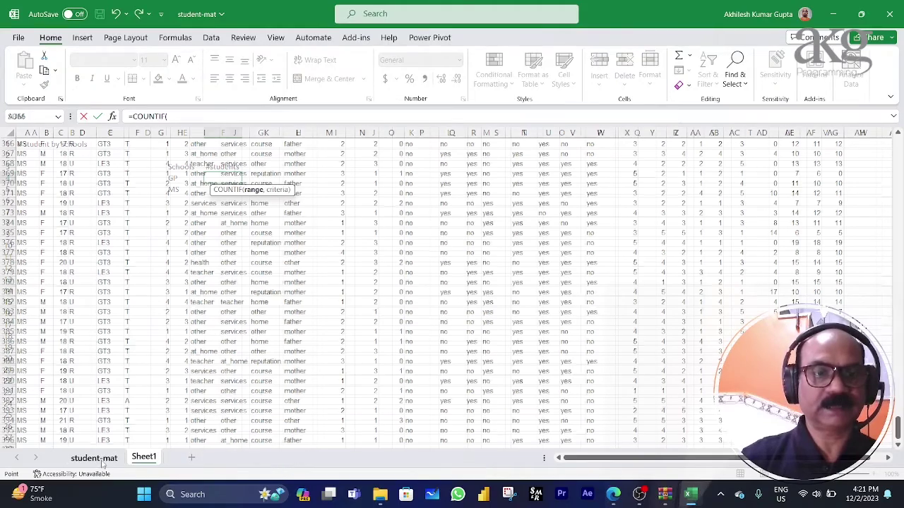
{"action": "left_click", "coordinate": [21, 164]}
{"action": "key", "text": "ctrl+Up"}
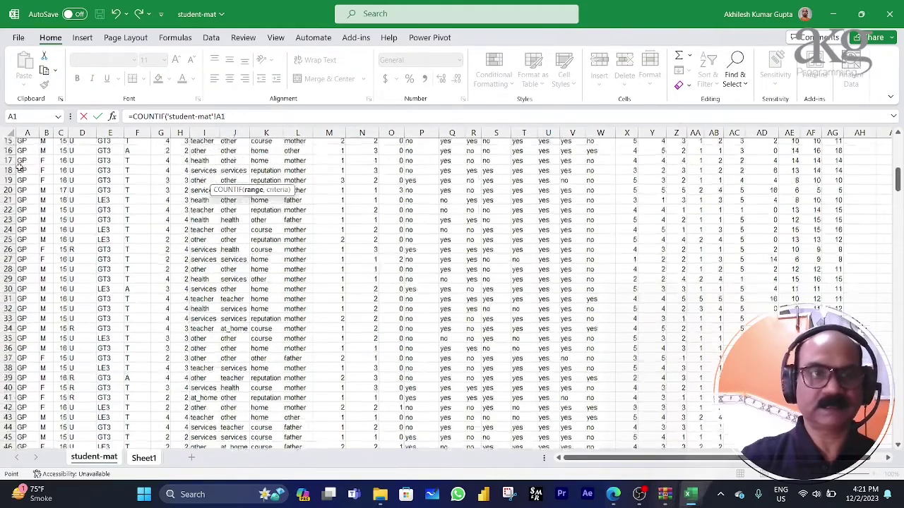
{"action": "key", "text": "Down"}
{"action": "key", "text": "ctrl+shift+Down"}
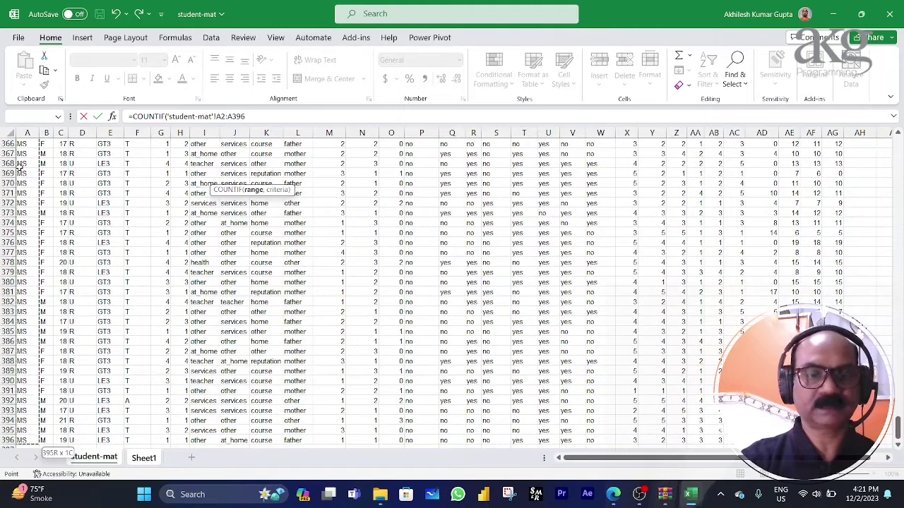
{"action": "key", "text": "F4"}
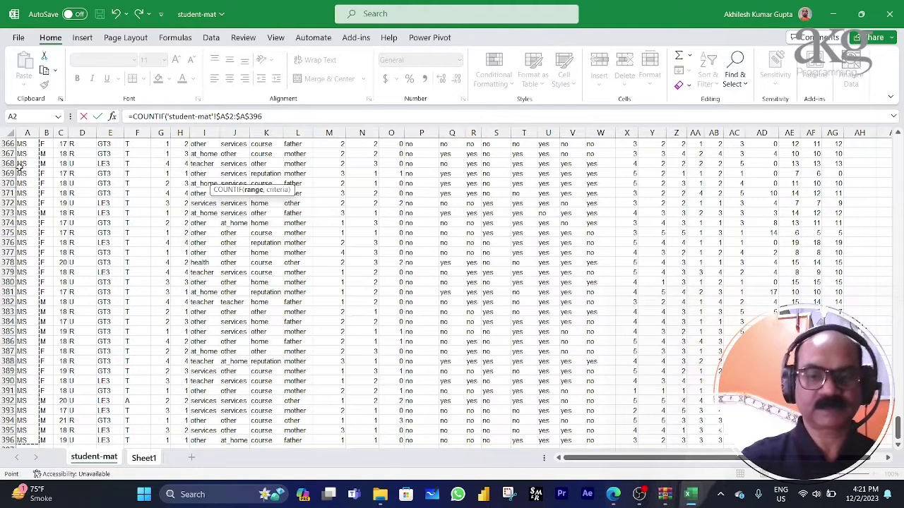
{"action": "type", "text": ","}
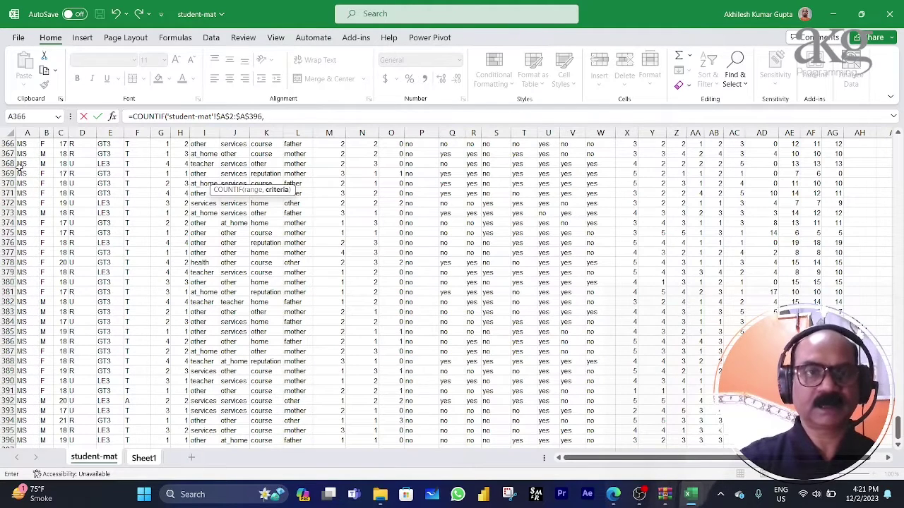
- Complete the COUNTIF formula with Sheet1's $E4 as the criteria and copy it down to F5
{"action": "left_click", "coordinate": [145, 461]}
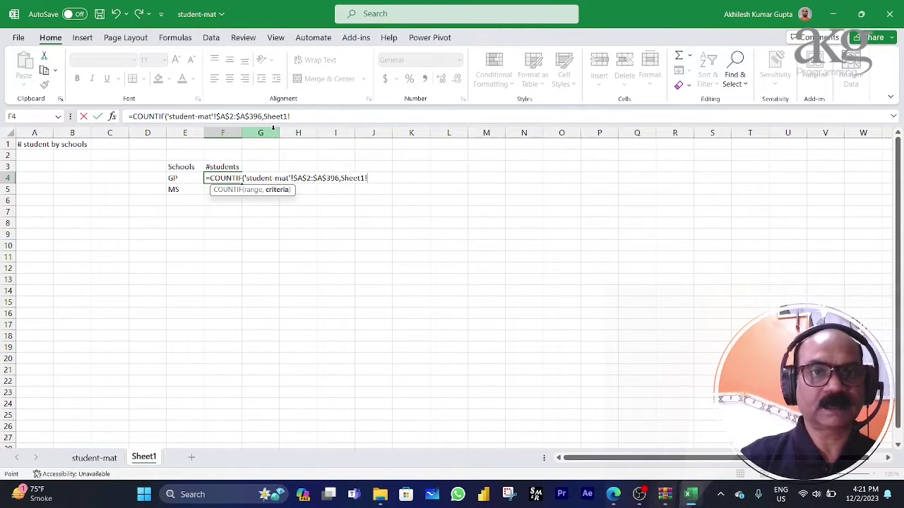
{"action": "left_click", "coordinate": [187, 178]}
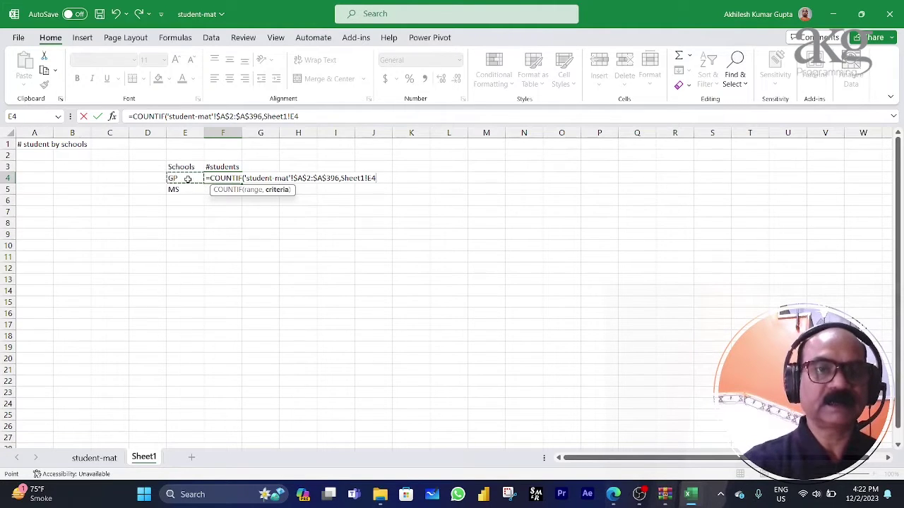
{"action": "key", "text": "F4"}
{"action": "key", "text": "F4"}
{"action": "key", "text": "F4"}
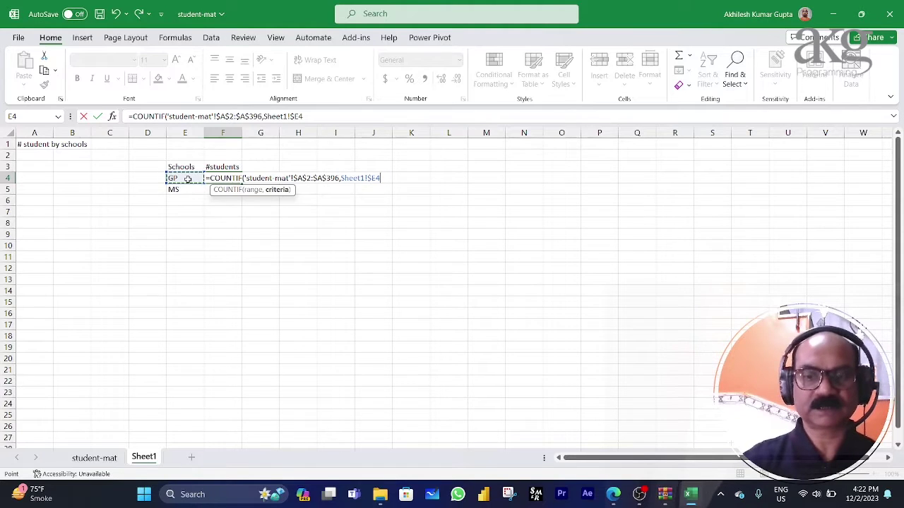
{"action": "type", "text": ")"}
{"action": "key", "text": "Return"}
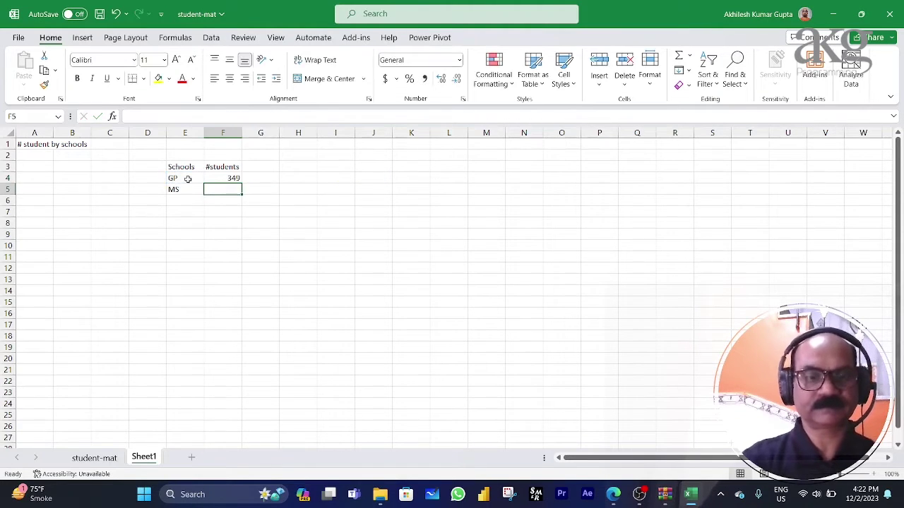
{"action": "key", "text": "ctrl+d"}
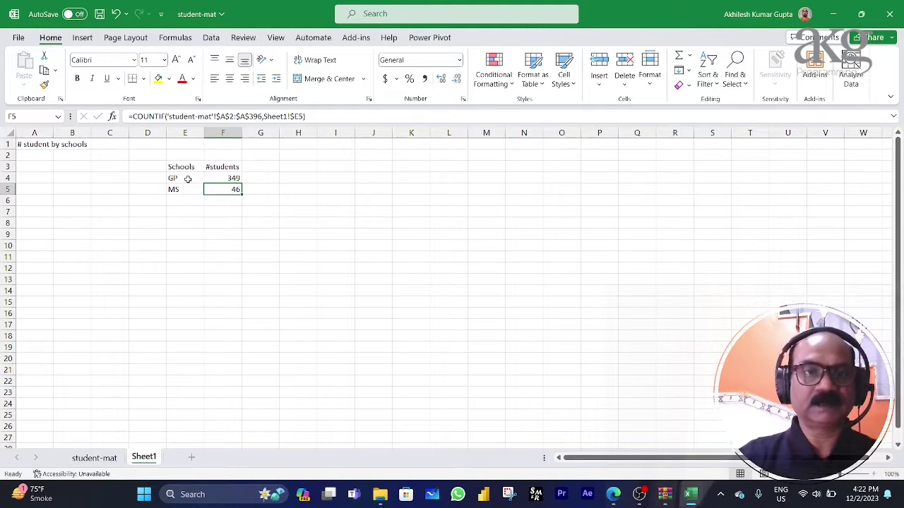
- Check the formulas behind the school names and student counts in E4:F5
{"action": "key", "text": "Up"}
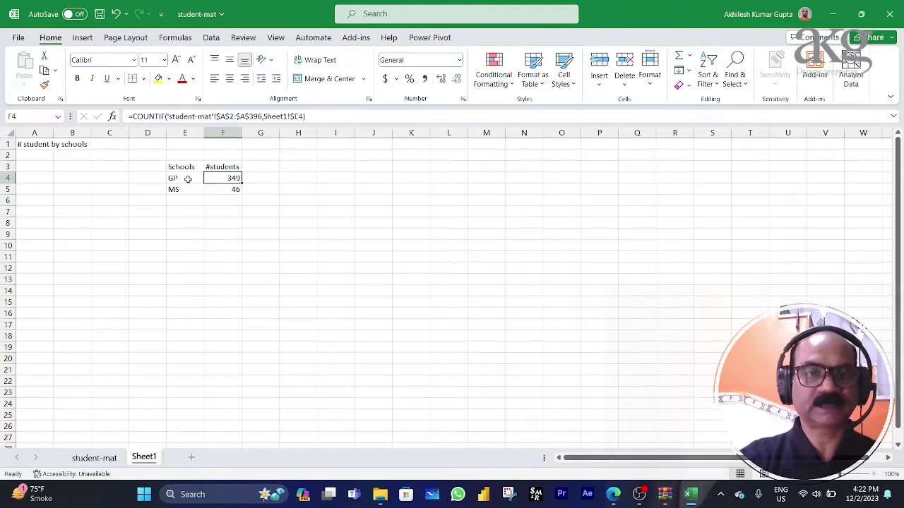
{"action": "left_click", "coordinate": [188, 179]}
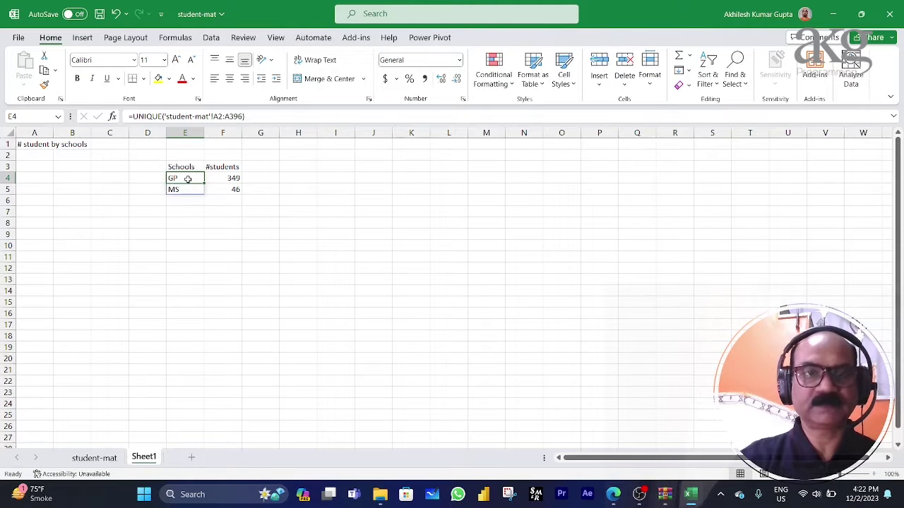
{"action": "key", "text": "Right"}
{"action": "key", "text": "Down"}
{"action": "key", "text": "Left"}
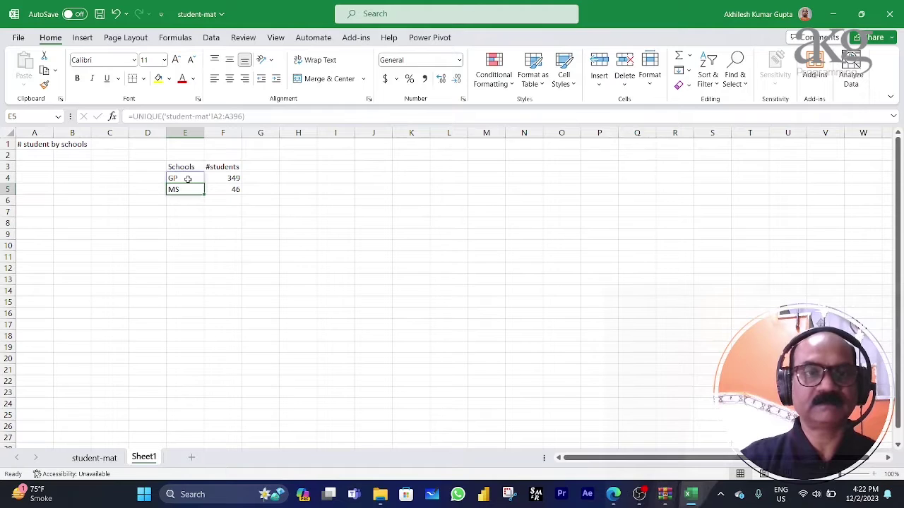
{"action": "key", "text": "Right"}
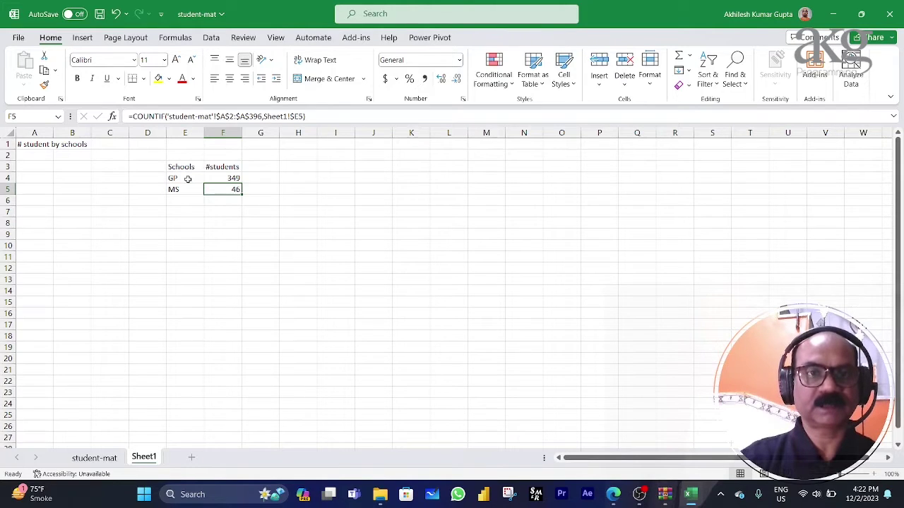
- Total the student counts in F6 with a sum of F4:F5
{"action": "key", "text": "Down"}
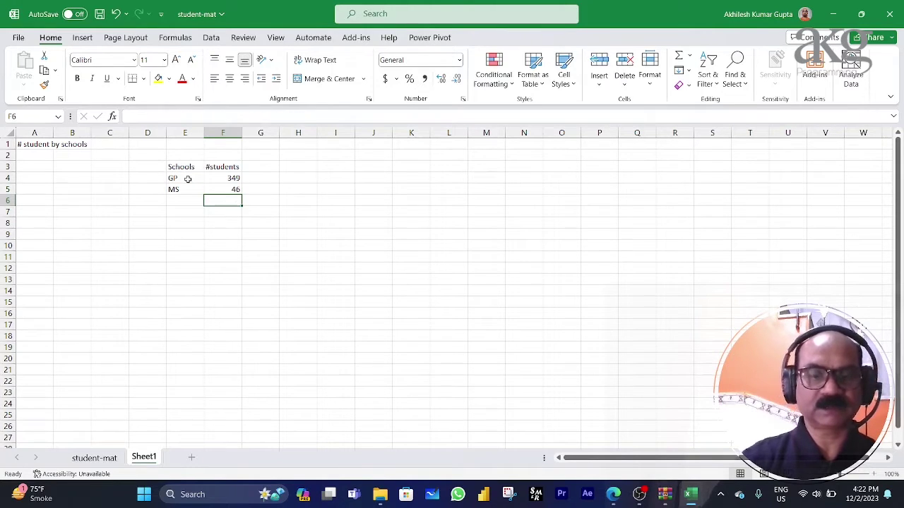
{"action": "key", "text": "alt+equal"}
{"action": "key", "text": "Return"}
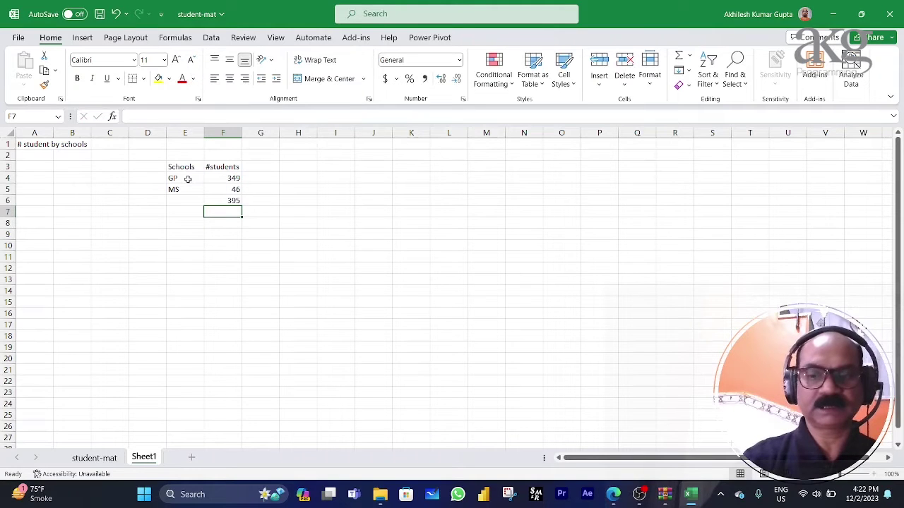
- Check the total against the number of school entries from A2 down in the student-mat sheet, and return to Sheet1
{"action": "key", "text": "Up"}
{"action": "left_click", "coordinate": [90, 456]}
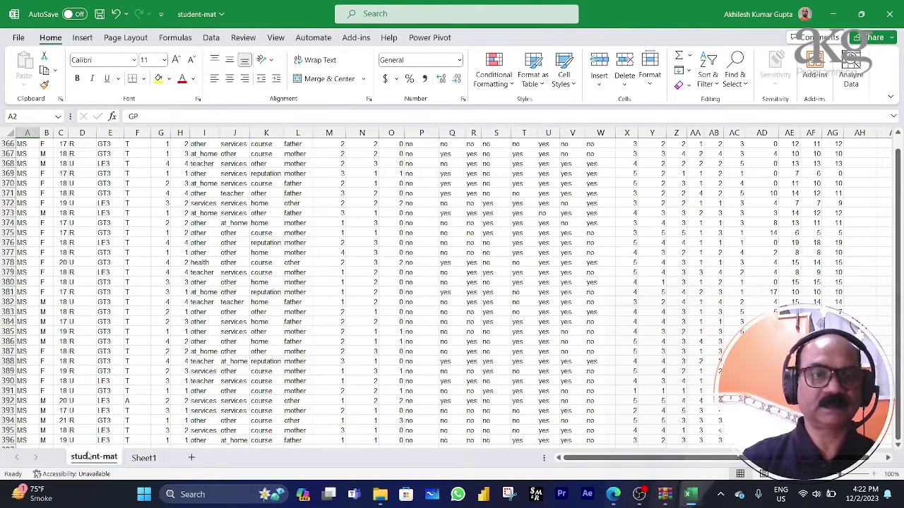
{"action": "key", "text": "ctrl+Home"}
{"action": "key", "text": "Down"}
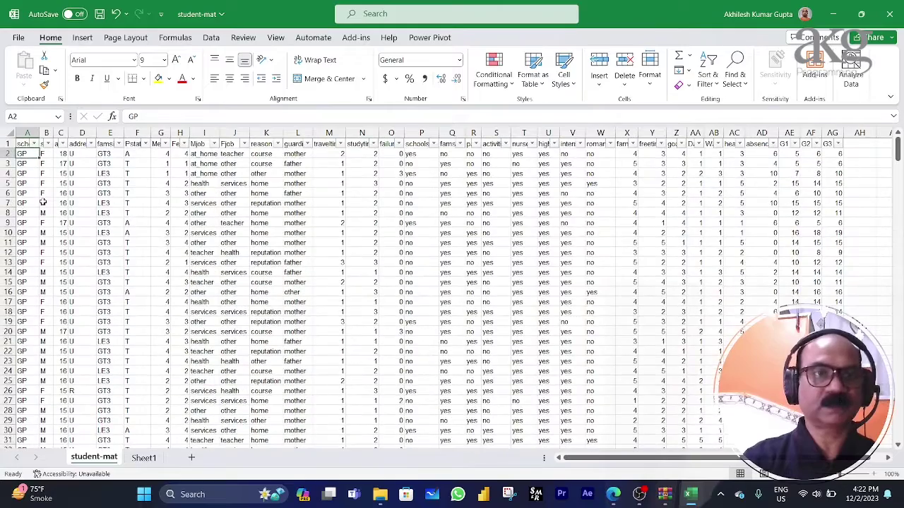
{"action": "key", "text": "ctrl+shift+Down"}
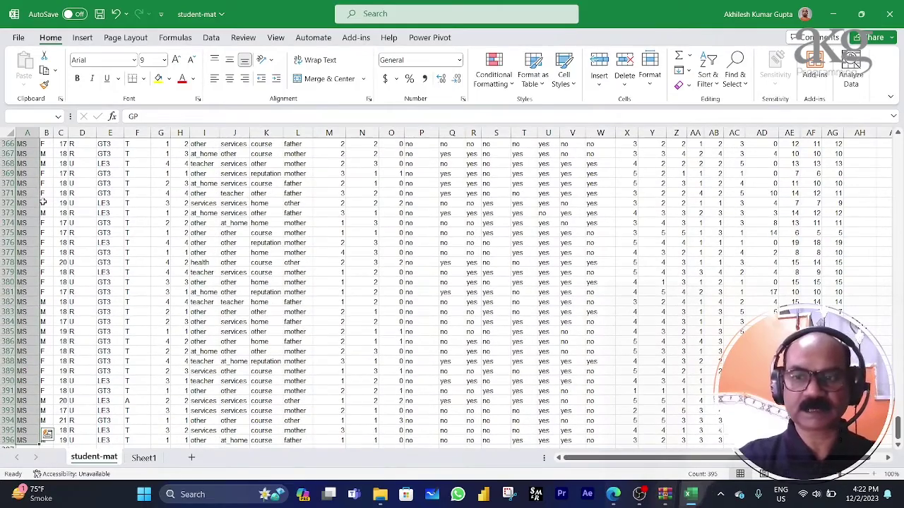
{"action": "key", "text": "ctrl+Home"}
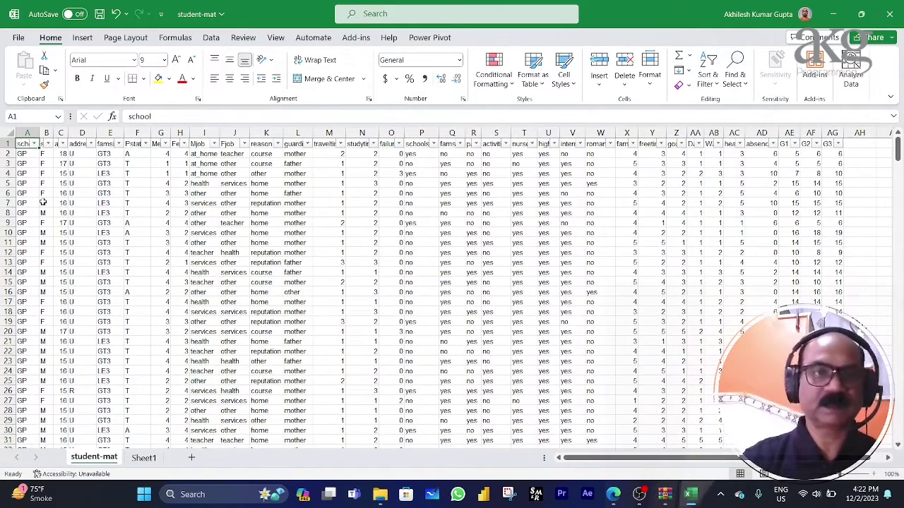
{"action": "left_click", "coordinate": [144, 458]}
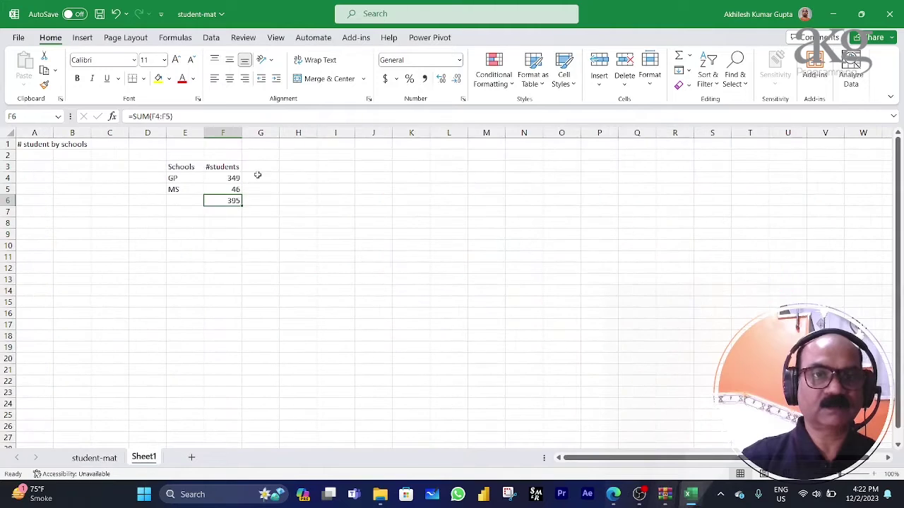
- Fill the table headers in E3:F3 with yellow
{"action": "left_click_drag", "start_coordinate": [183, 167], "coordinate": [220, 166]}
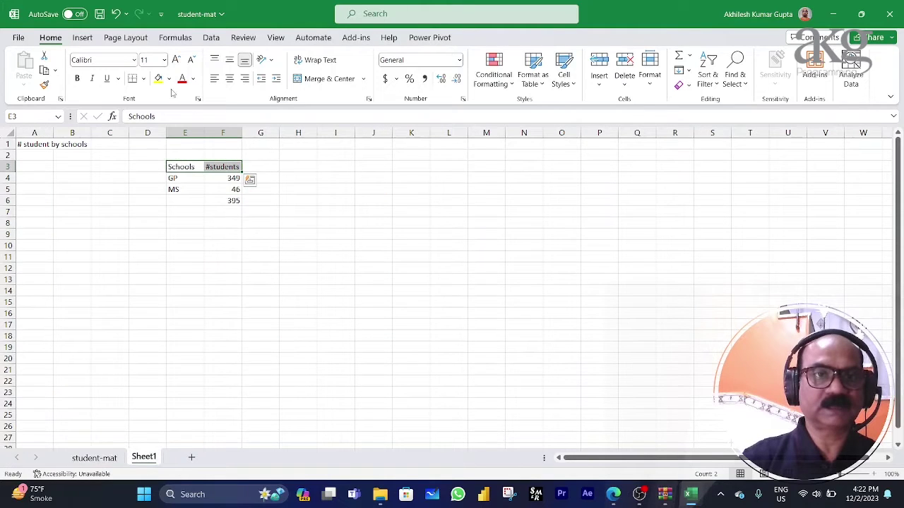
{"action": "left_click", "coordinate": [158, 78]}
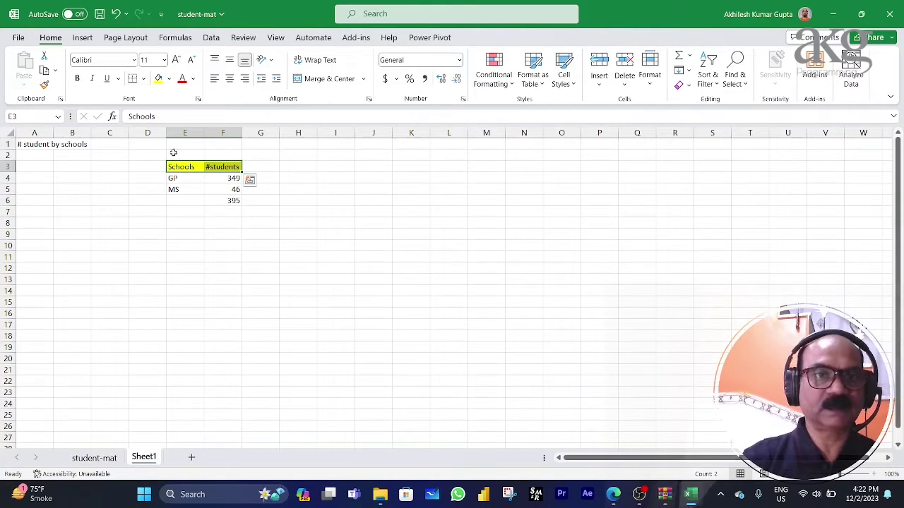
{"action": "left_click", "coordinate": [204, 205]}
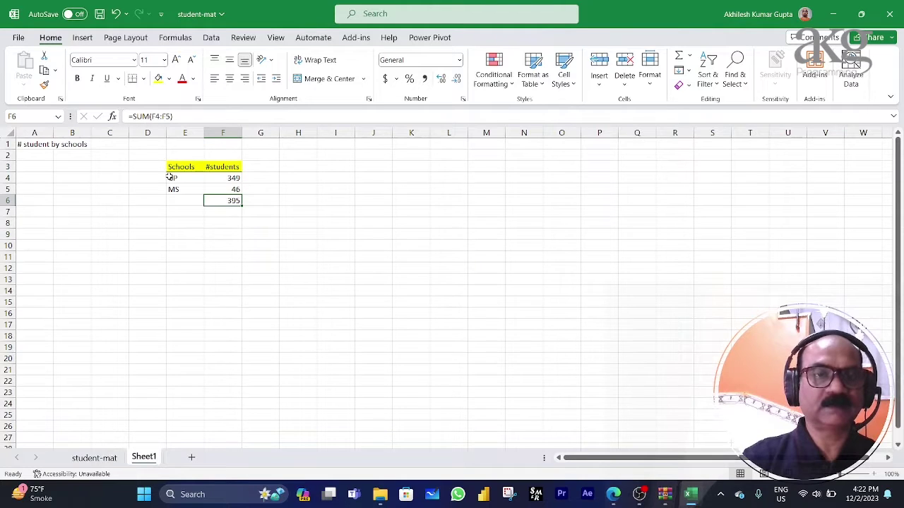
- Add borders around all cells of the school table in E3:F5
{"action": "left_click_drag", "start_coordinate": [170, 177], "coordinate": [221, 184]}
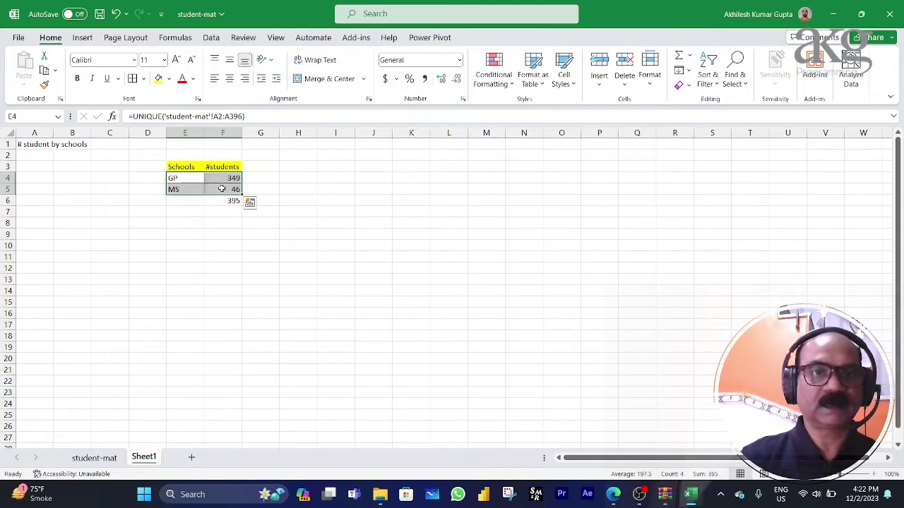
{"action": "left_click", "coordinate": [220, 210]}
{"action": "left_click_drag", "start_coordinate": [170, 167], "coordinate": [216, 167]}
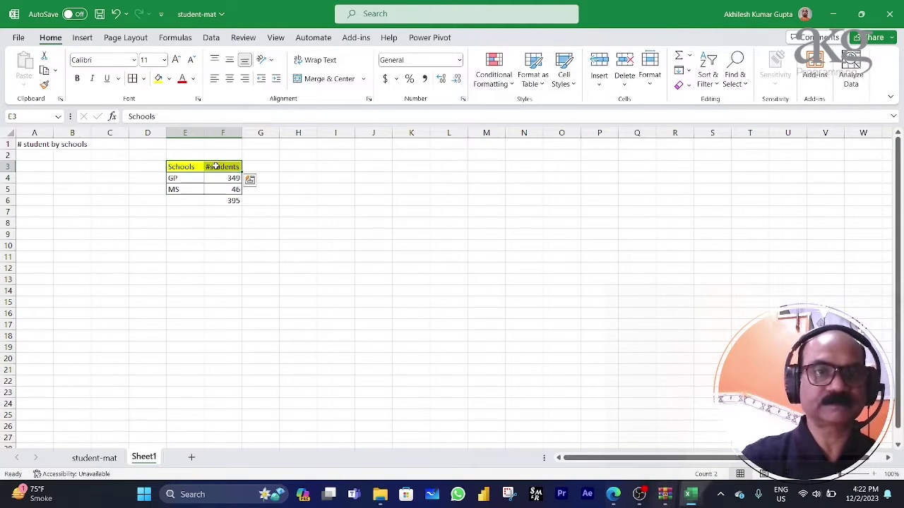
{"action": "left_click", "coordinate": [238, 226]}
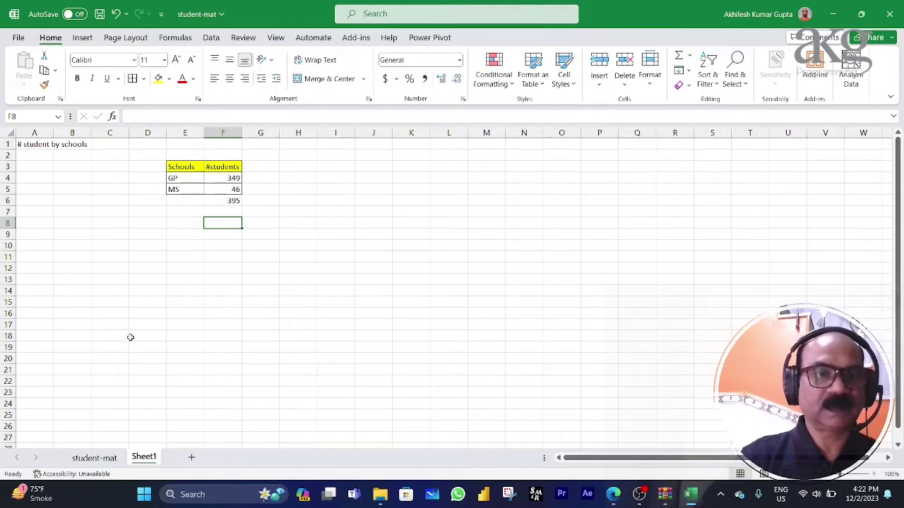
- Check the distinct values in the sex column of the student-mat sheet and return to Sheet1
{"action": "left_click", "coordinate": [99, 459]}
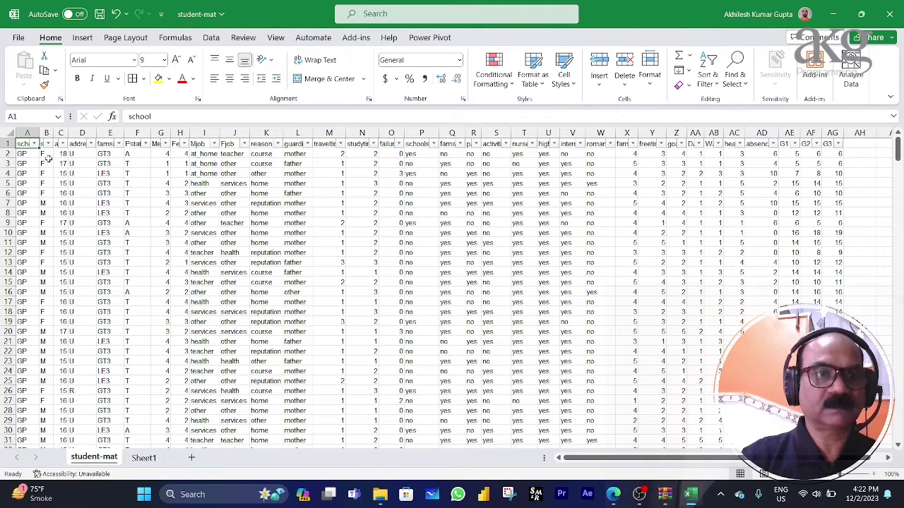
{"action": "left_click", "coordinate": [46, 146]}
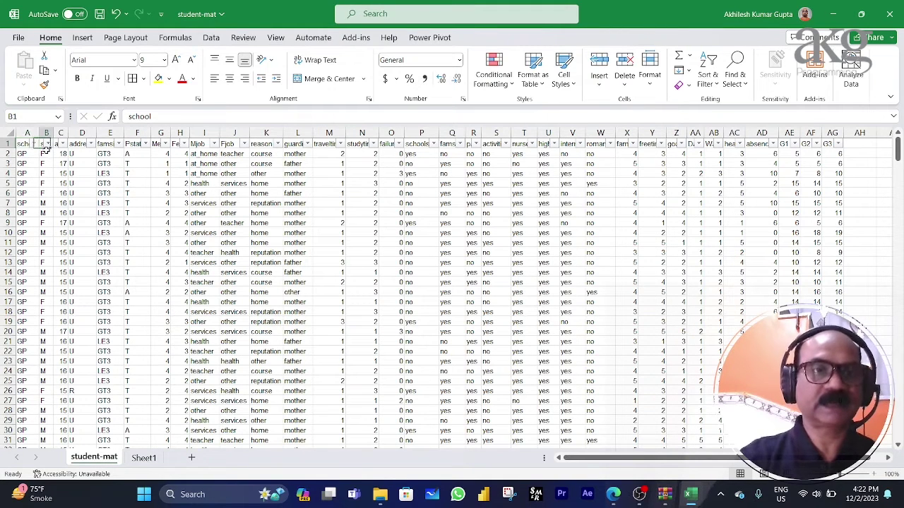
{"action": "left_click", "coordinate": [47, 144]}
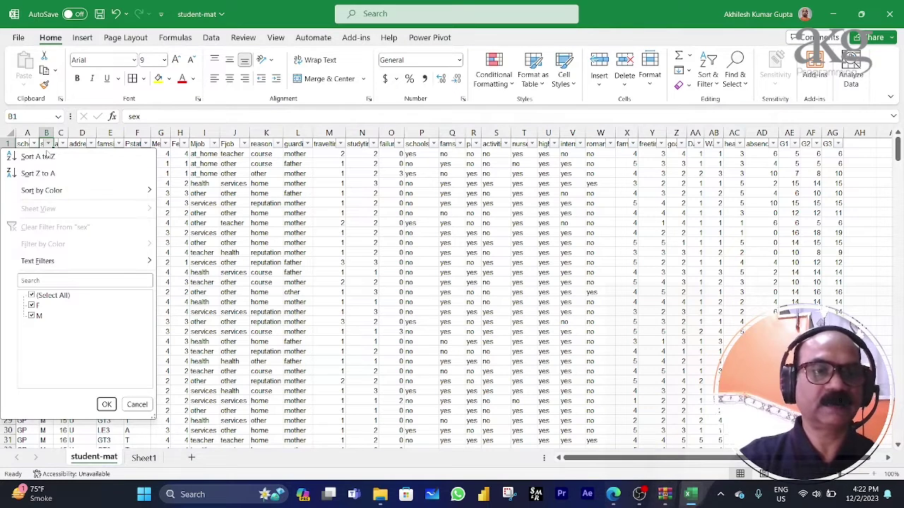
{"action": "left_click", "coordinate": [47, 144]}
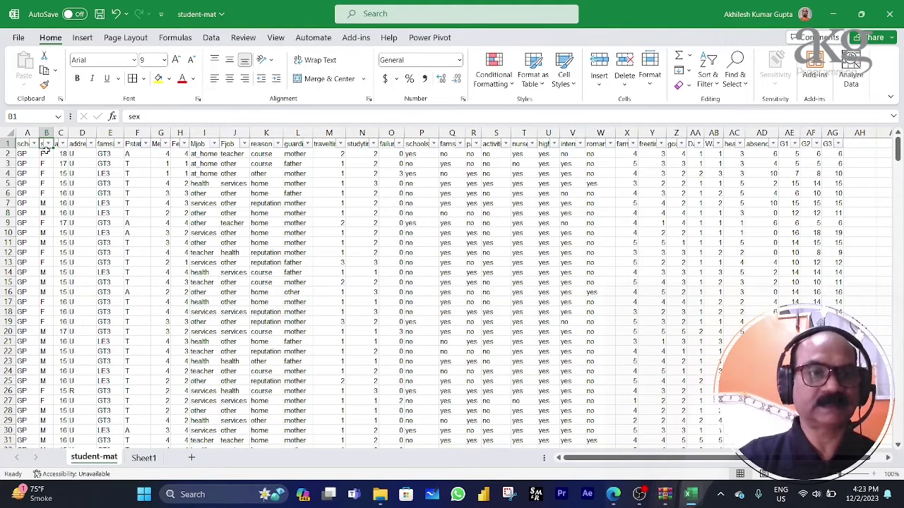
{"action": "left_click", "coordinate": [144, 458]}
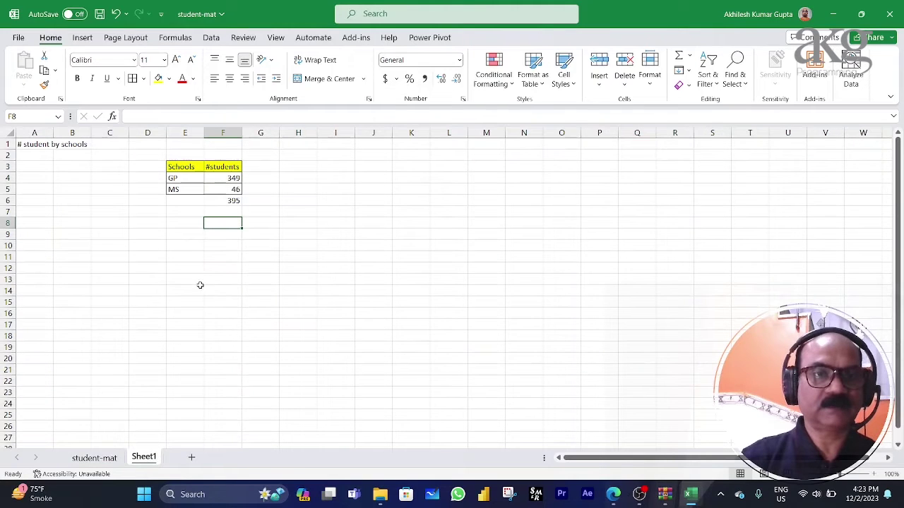
- Copy the headers from E3:F3 to H3:I3 and change the header in H3 to Sex
{"action": "left_click", "coordinate": [180, 167]}
{"action": "left_click_drag", "start_coordinate": [180, 168], "coordinate": [221, 167]}
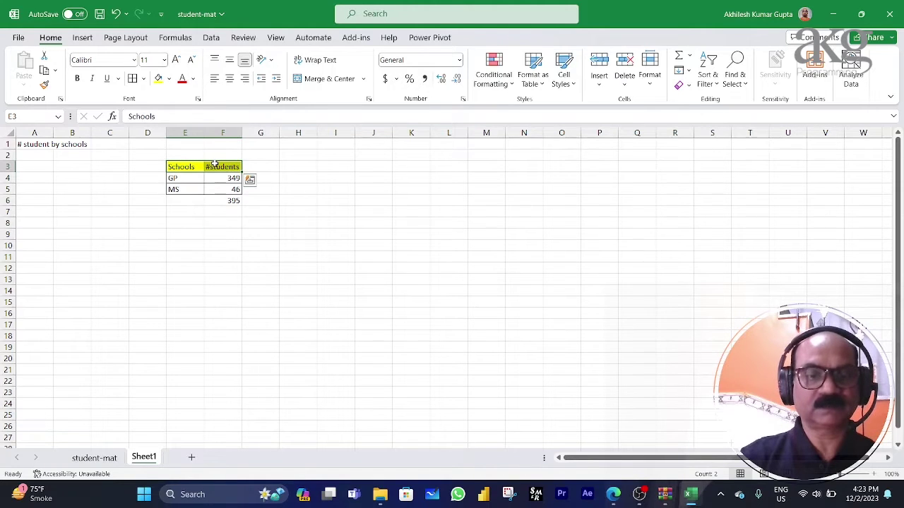
{"action": "key", "text": "ctrl+c"}
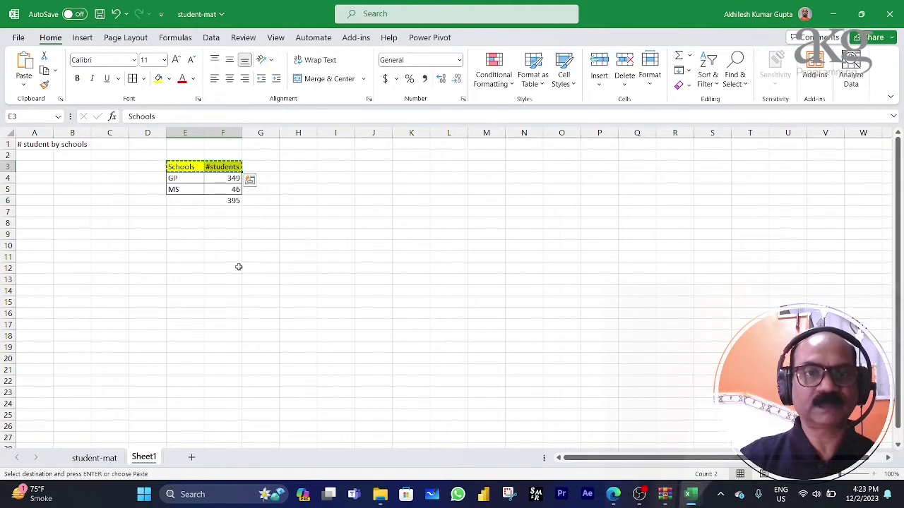
{"action": "left_click", "coordinate": [307, 167]}
{"action": "key", "text": "ctrl+v"}
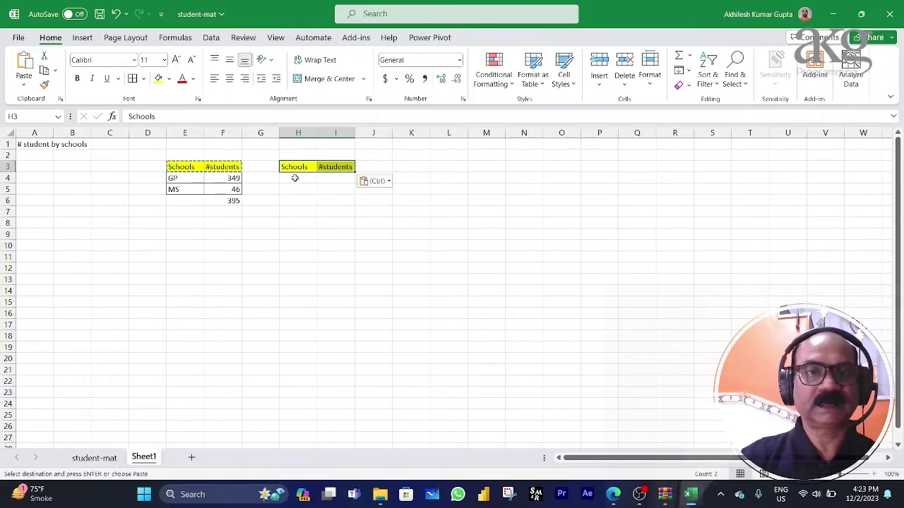
{"action": "left_click", "coordinate": [296, 167]}
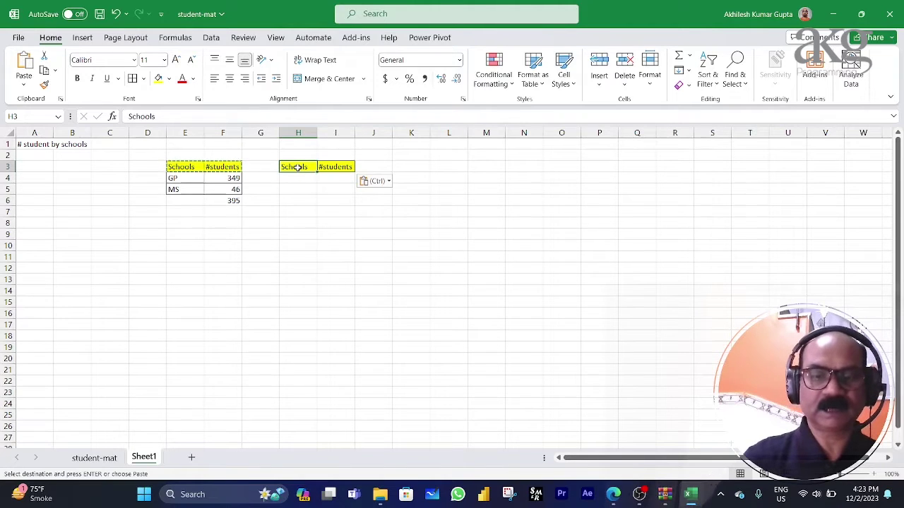
{"action": "type", "text": "Sex"}
{"action": "key", "text": "Return"}
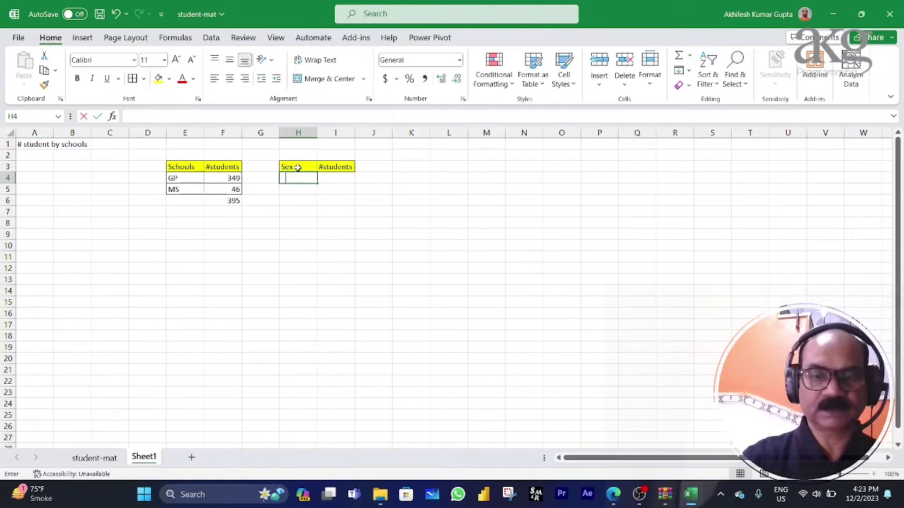
- List the unique sex values from H4 down with a UNIQUE formula over 'student-mat'!B2:B396
{"action": "type", "text": "=uniq"}
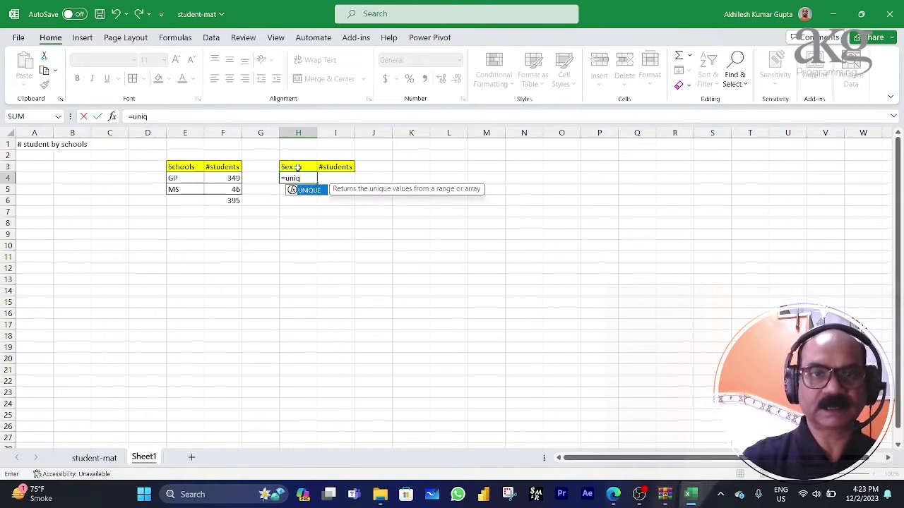
{"action": "key", "text": "Tab"}
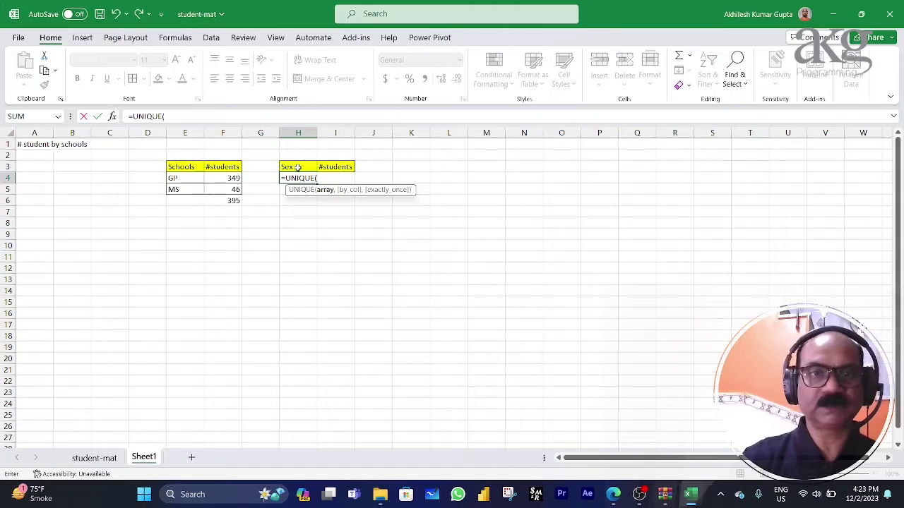
{"action": "left_click", "coordinate": [95, 457]}
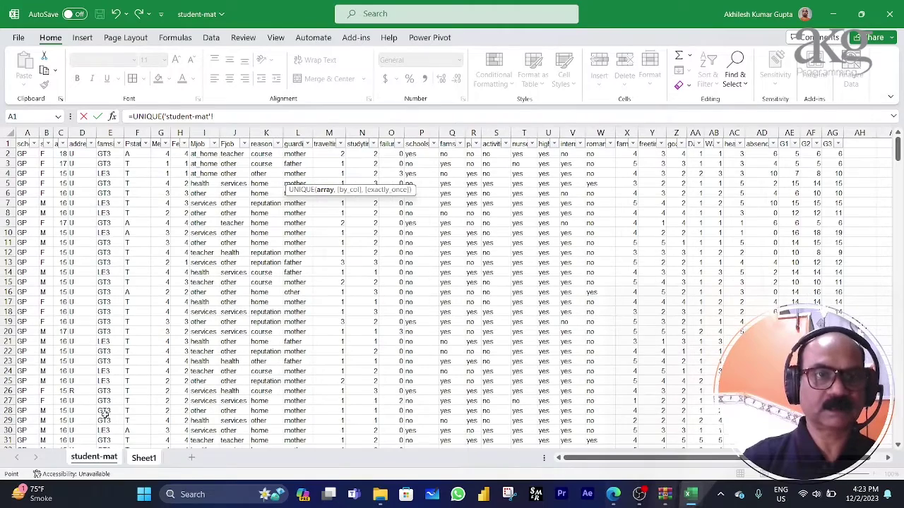
{"action": "left_click", "coordinate": [43, 152]}
{"action": "key", "text": "ctrl+shift+Down"}
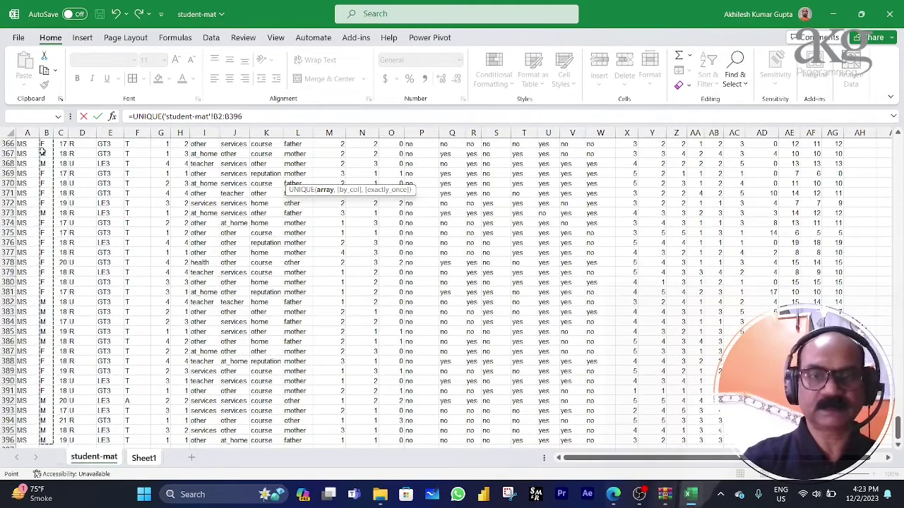
{"action": "key", "text": "Return"}
{"action": "key", "text": "Up"}
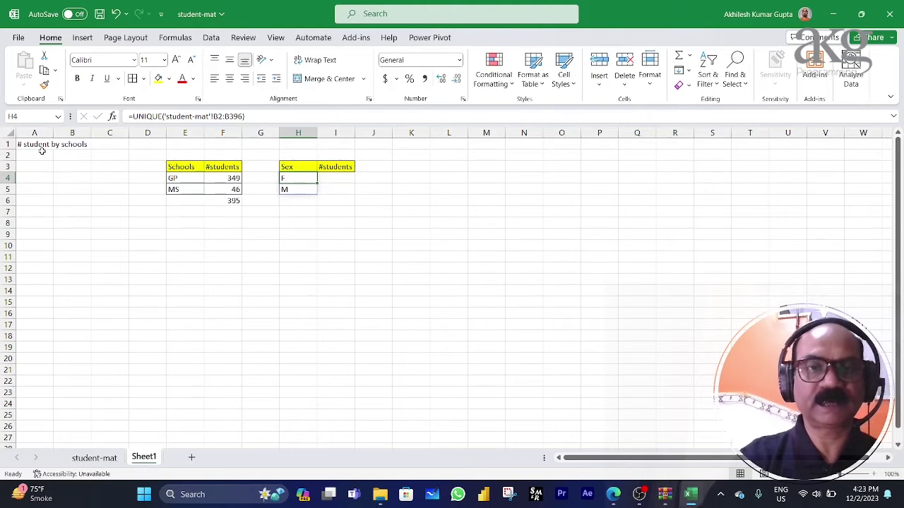
- Count the students of the first sex in I4 with COUNTIF over 'student-mat'!$B$2:$B$396, using Sheet1!H$4 as the criterion
{"action": "key", "text": "Right"}
{"action": "type", "text": "=countif"}
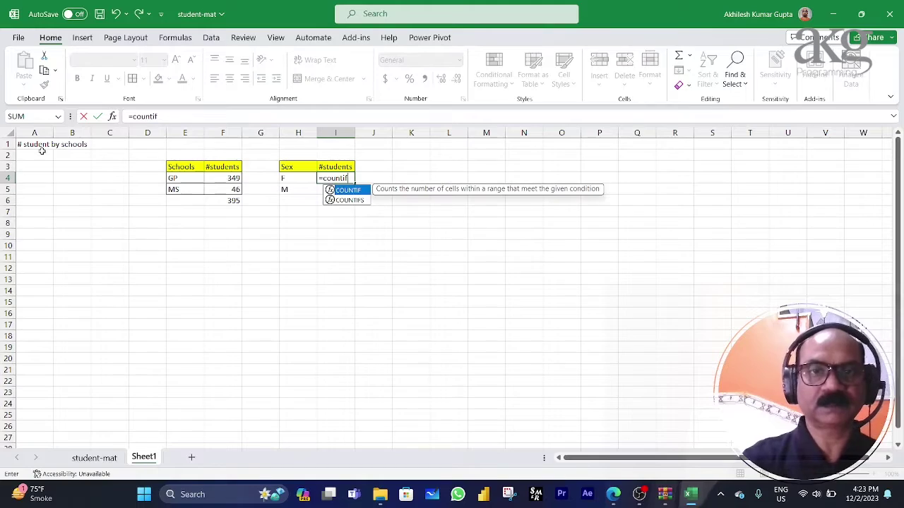
{"action": "key", "text": "Tab"}
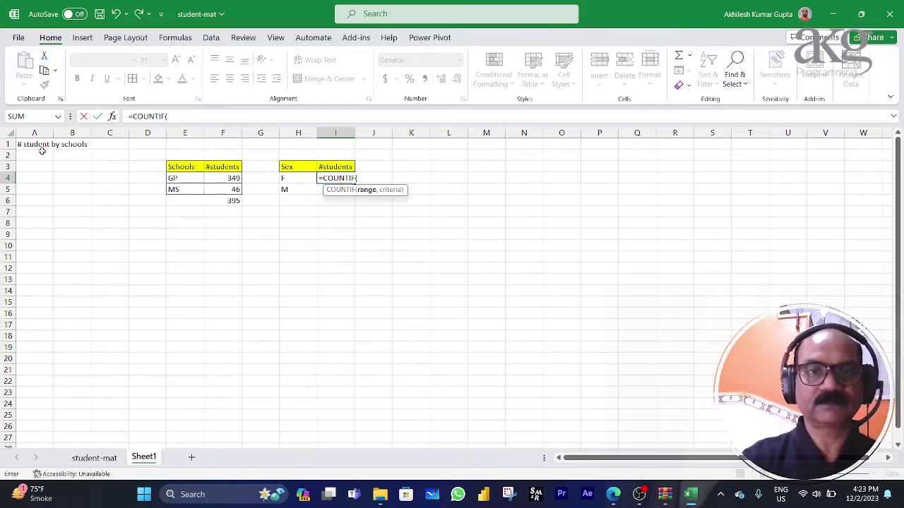
{"action": "left_click", "coordinate": [87, 459]}
{"action": "left_click", "coordinate": [43, 154]}
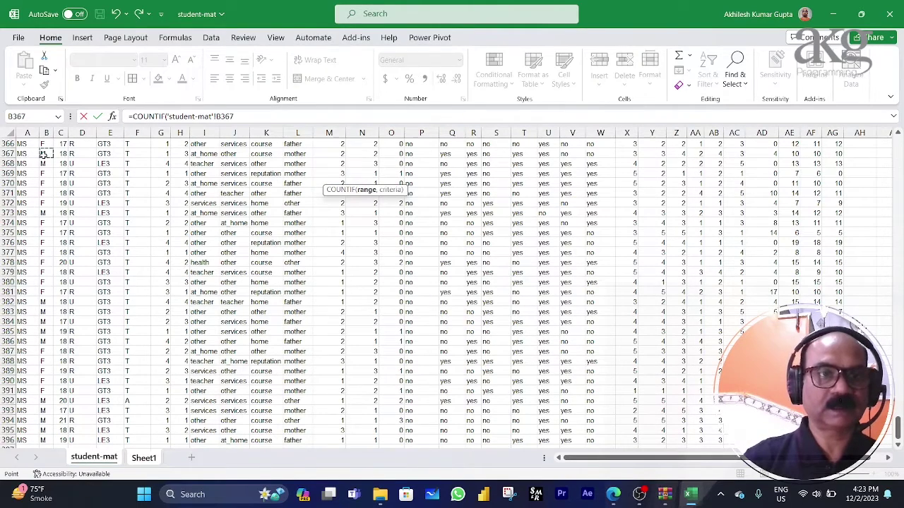
{"action": "key", "text": "ctrl+Up"}
{"action": "key", "text": "Down"}
{"action": "key", "text": "ctrl+shift+Down"}
{"action": "key", "text": "F4"}
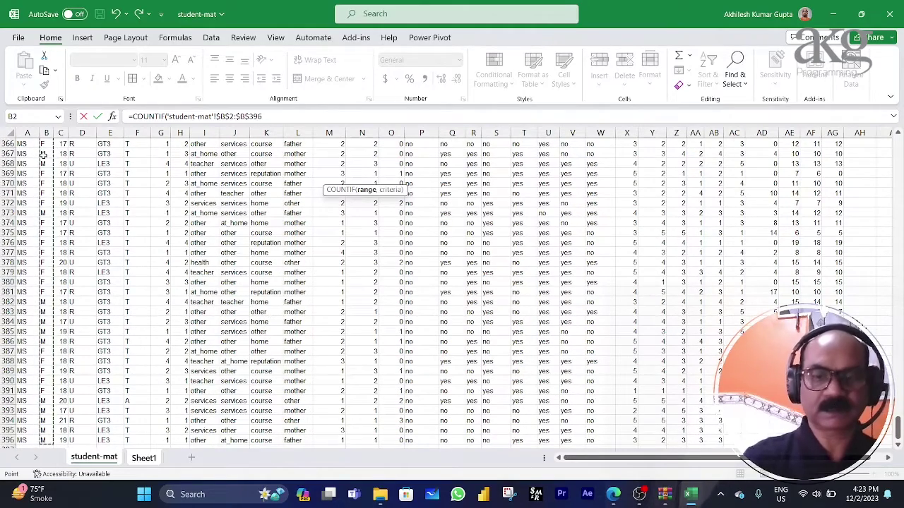
{"action": "type", "text": ","}
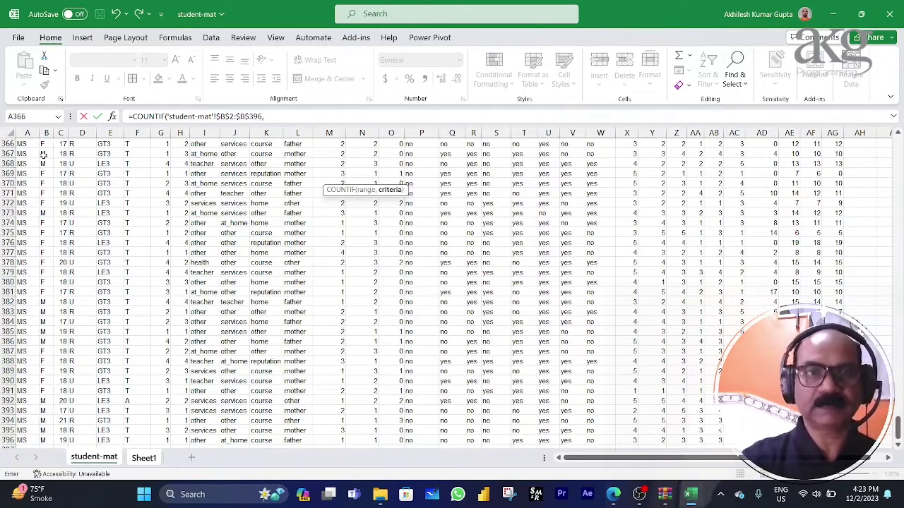
{"action": "left_click", "coordinate": [143, 458]}
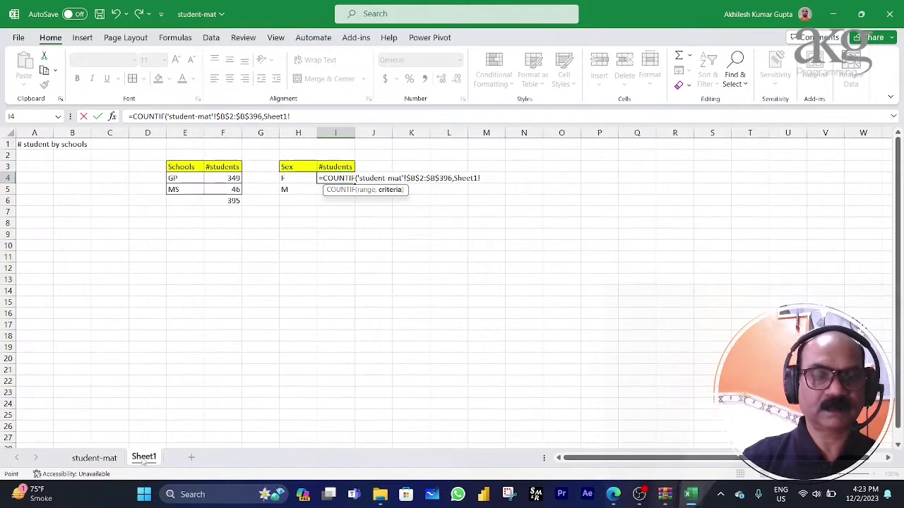
{"action": "left_click", "coordinate": [289, 179]}
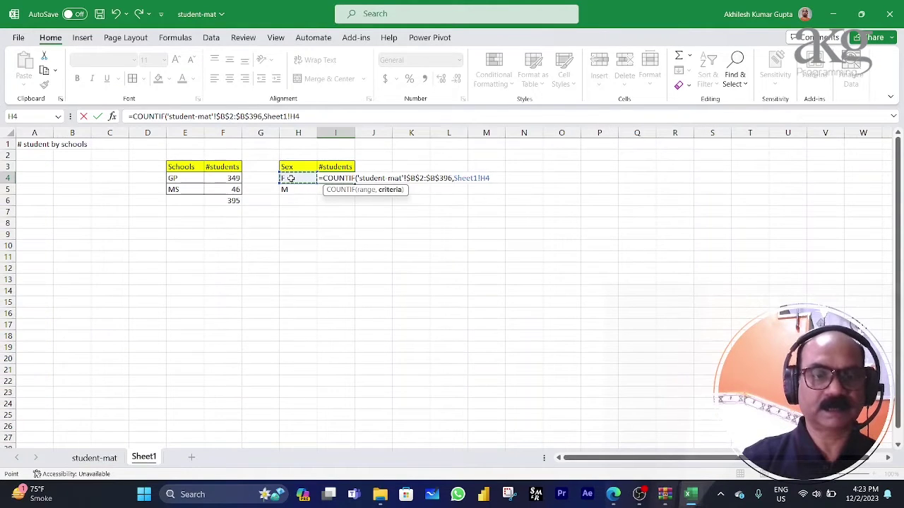
{"action": "key", "text": "F4"}
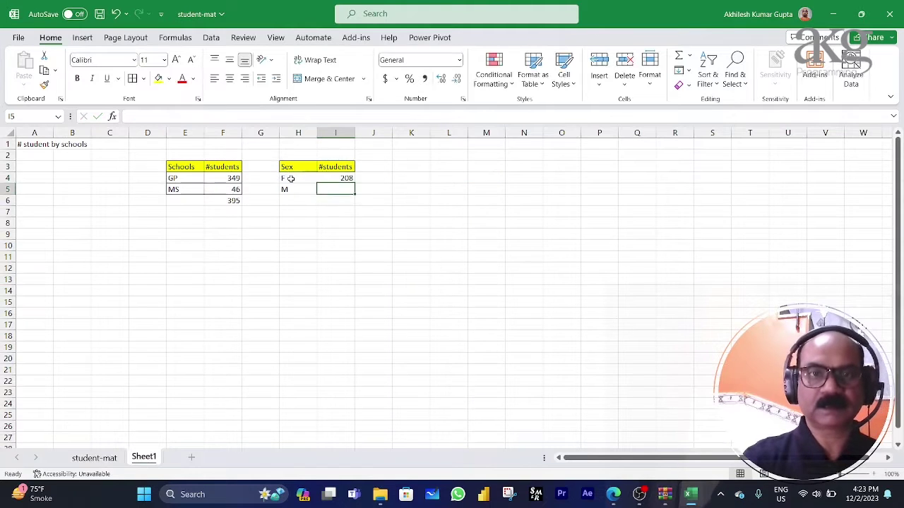
{"action": "key", "text": "Return"}
- Fill the COUNTIF formula from I4 down to I5 and compare the formulas in both cells
{"action": "key", "text": "ctrl+d"}
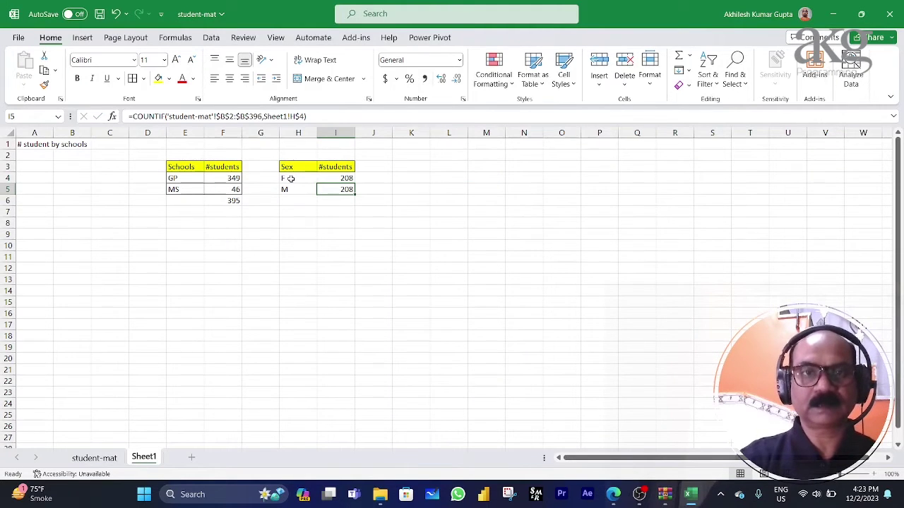
{"action": "key", "text": "Down"}
{"action": "key", "text": "Up"}
{"action": "key", "text": "Up"}
{"action": "key", "text": "shift+Down"}
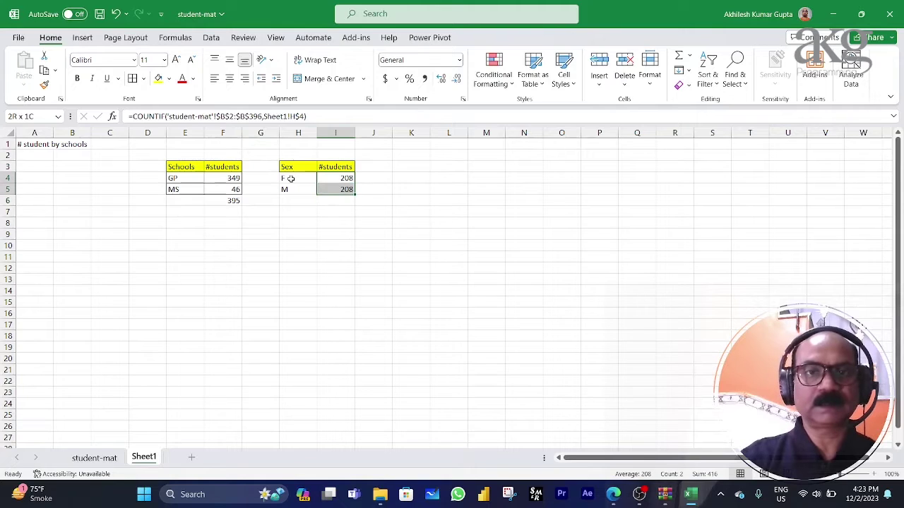
{"action": "key", "text": "Down"}
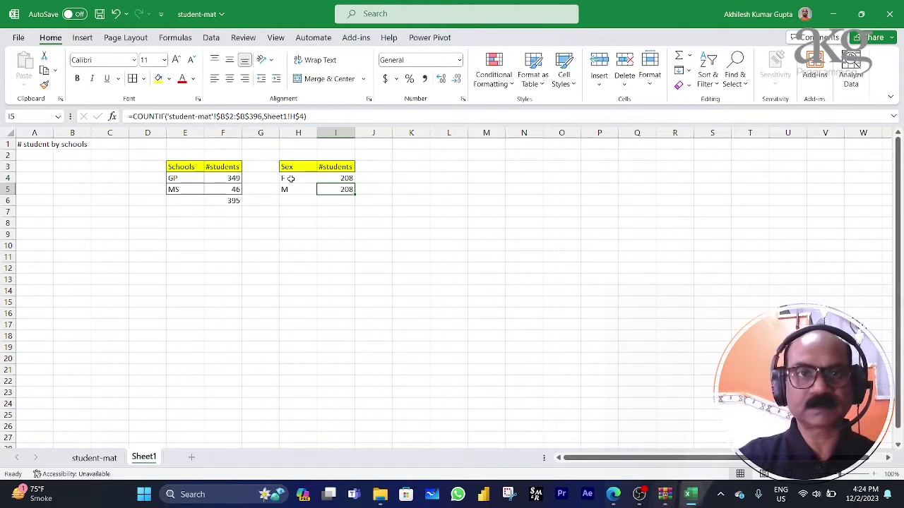
{"action": "key", "text": "Up"}
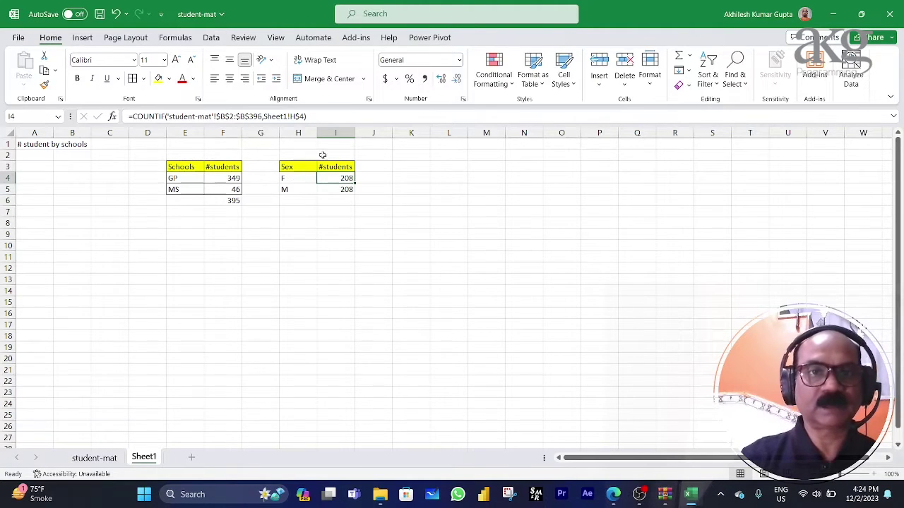
- Change the criterion in I4's COUNTIF formula to Sheet1!$H4, locking the column instead of the row
{"action": "left_click", "coordinate": [304, 117]}
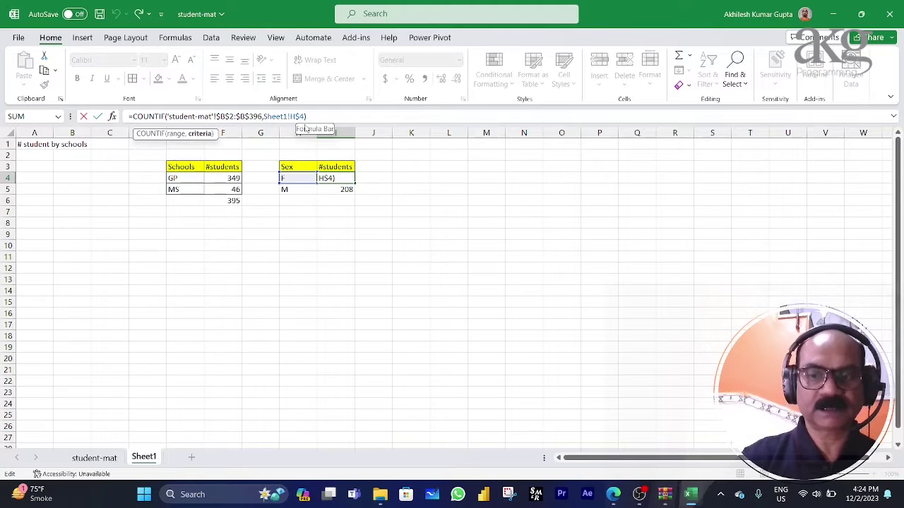
{"action": "key", "text": "BackSpace"}
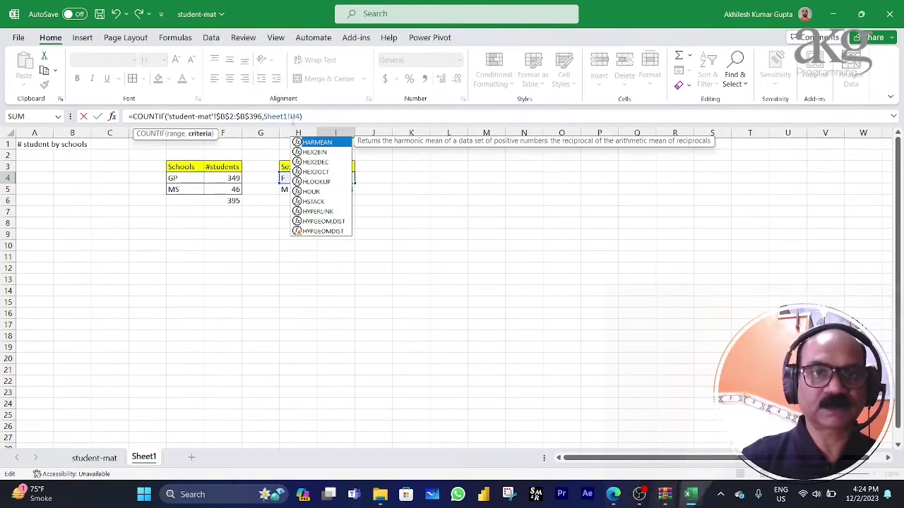
{"action": "left_click", "coordinate": [290, 118]}
{"action": "type", "text": "$"}
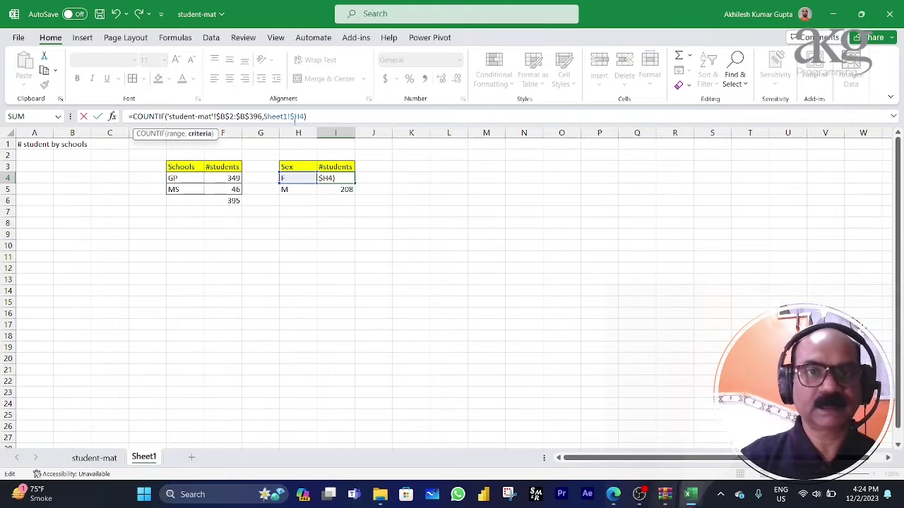
{"action": "key", "text": "Return"}
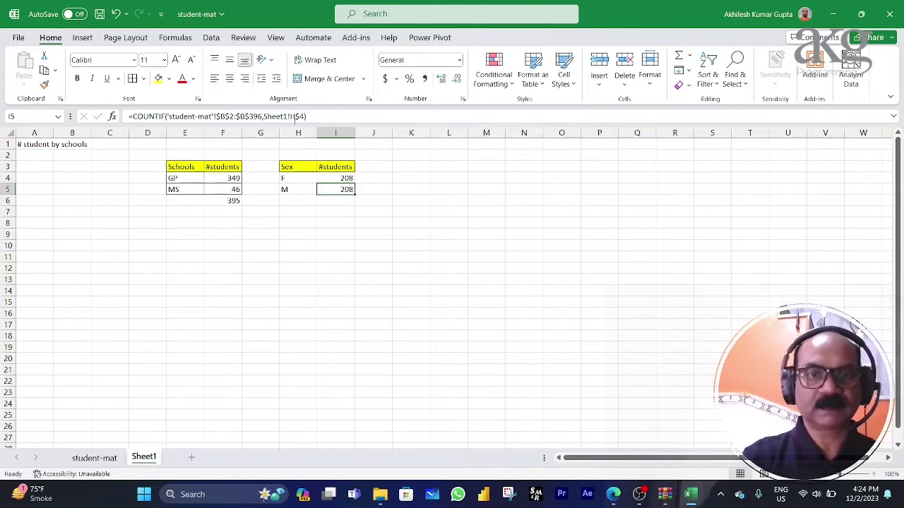
- Fill the corrected COUNTIF formula down to I5 and check the sum of I4:I5
{"action": "key", "text": "ctrl+d"}
{"action": "key", "text": "Up"}
{"action": "key", "text": "shift+Down"}
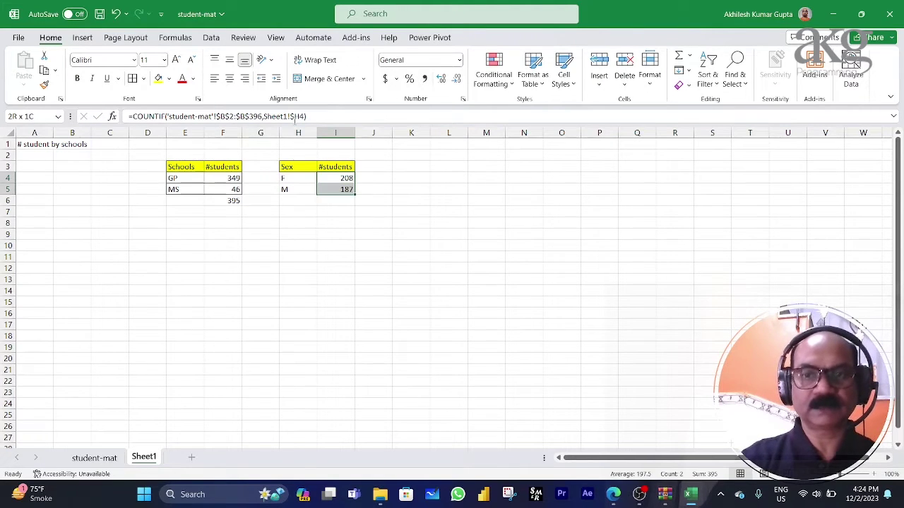
- Copy the total formula from F6 into I6 and add borders around the cells of the Sex table H3:I5
{"action": "key", "text": "Down"}
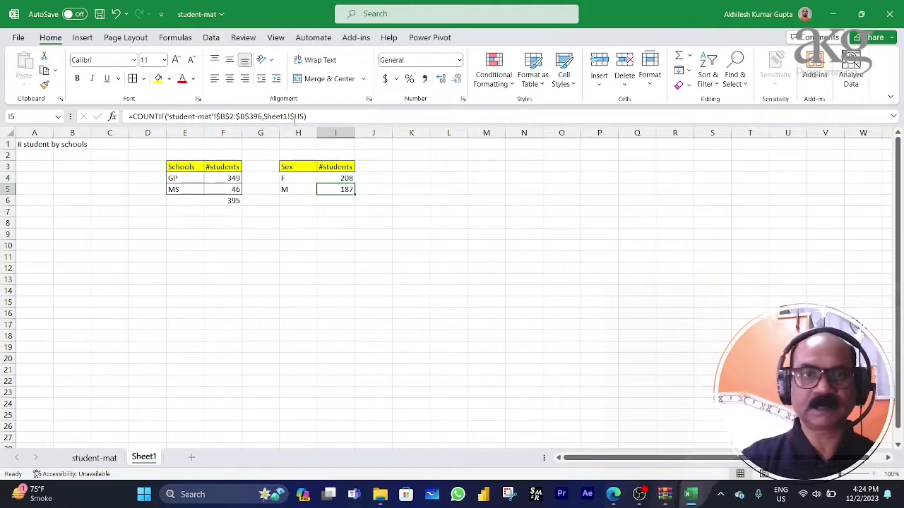
{"action": "left_click", "coordinate": [231, 203]}
{"action": "key", "text": "ctrl+c"}
{"action": "left_click", "coordinate": [329, 200]}
{"action": "key", "text": "ctrl+v"}
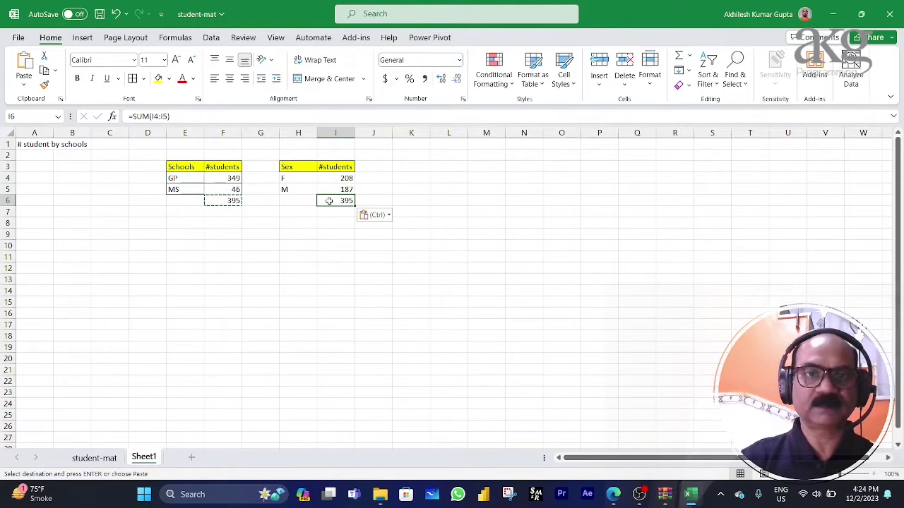
{"action": "key", "text": "Escape"}
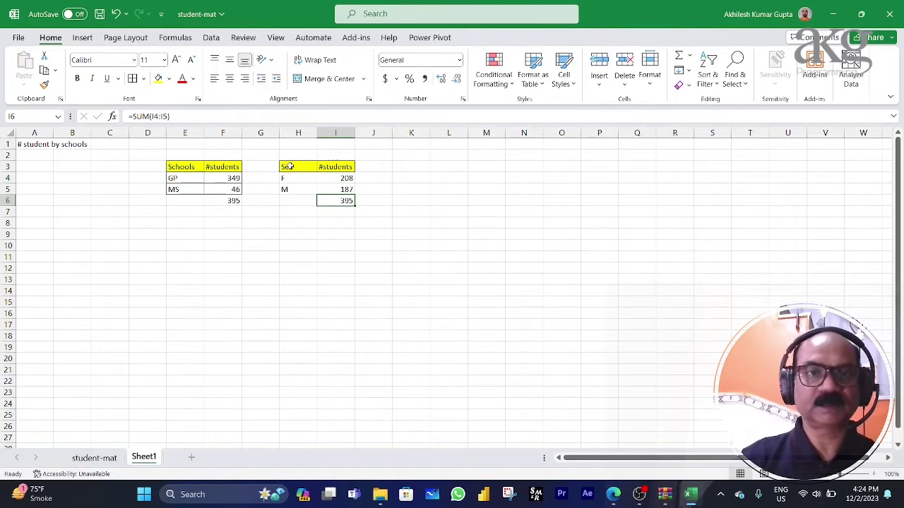
{"action": "left_click_drag", "start_coordinate": [287, 167], "coordinate": [330, 186]}
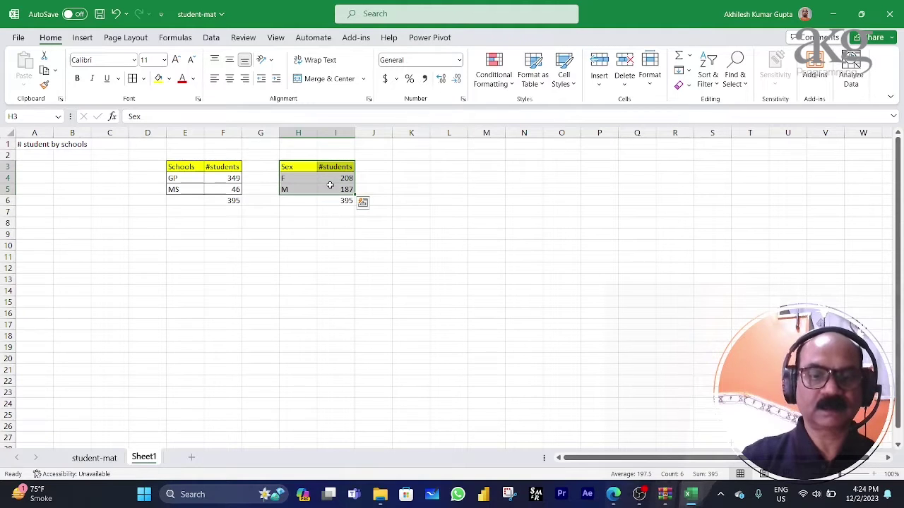
{"action": "left_click", "coordinate": [336, 224]}
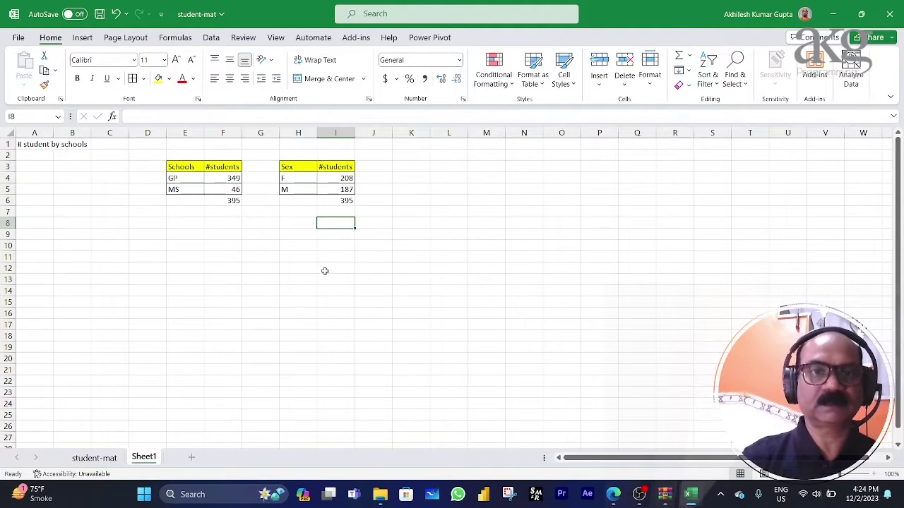
- Check the address column in student-mat, copy Sheet1's Sex table H3:I5 to K3, and rename the copy's first header Area
{"action": "left_click", "coordinate": [94, 457]}
{"action": "left_click", "coordinate": [106, 190]}
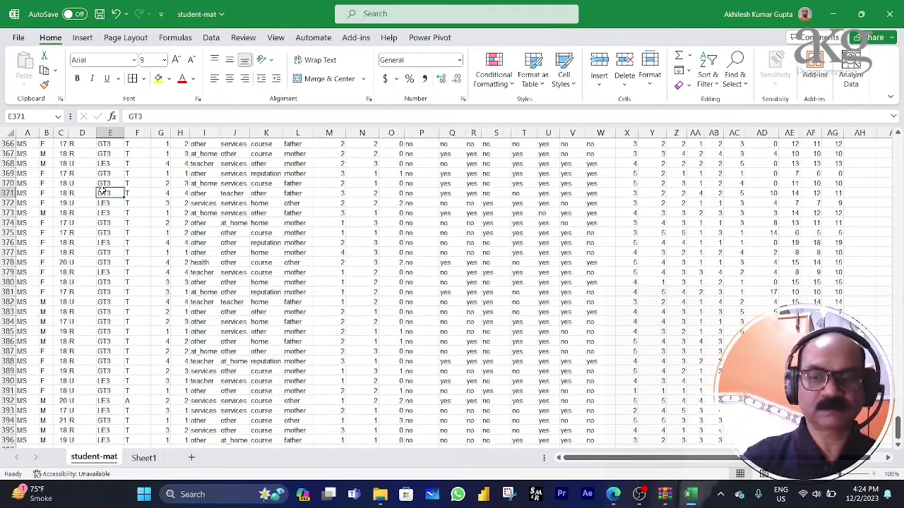
{"action": "key", "text": "ctrl+Up"}
{"action": "key", "text": "Left"}
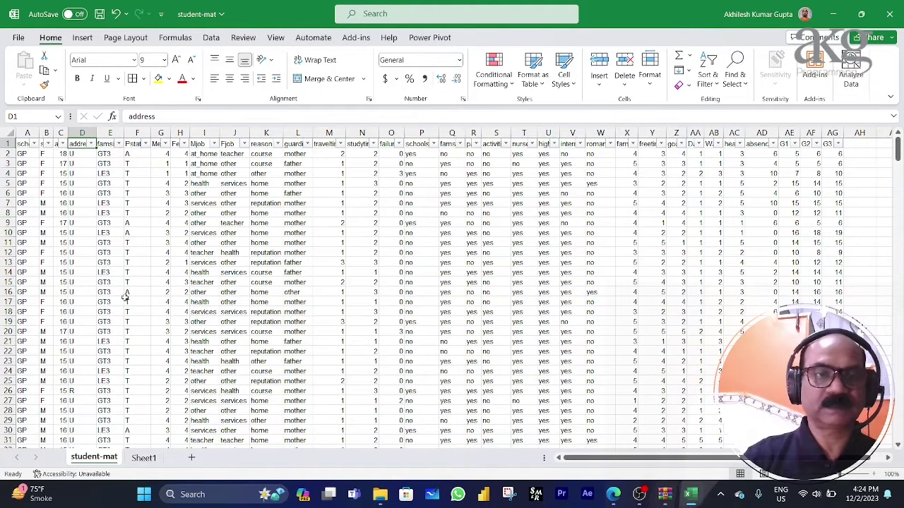
{"action": "left_click", "coordinate": [150, 459]}
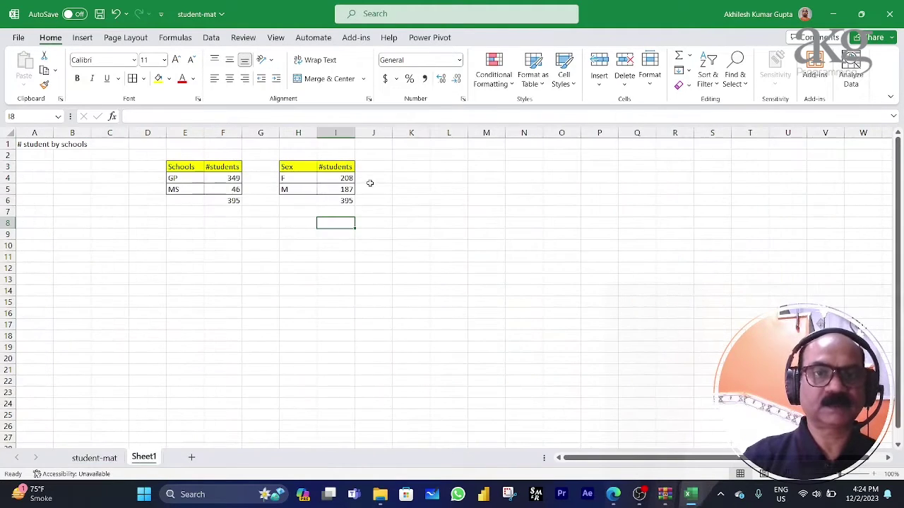
{"action": "left_click_drag", "start_coordinate": [302, 166], "coordinate": [336, 186]}
{"action": "key", "text": "ctrl+c"}
{"action": "left_click", "coordinate": [412, 167]}
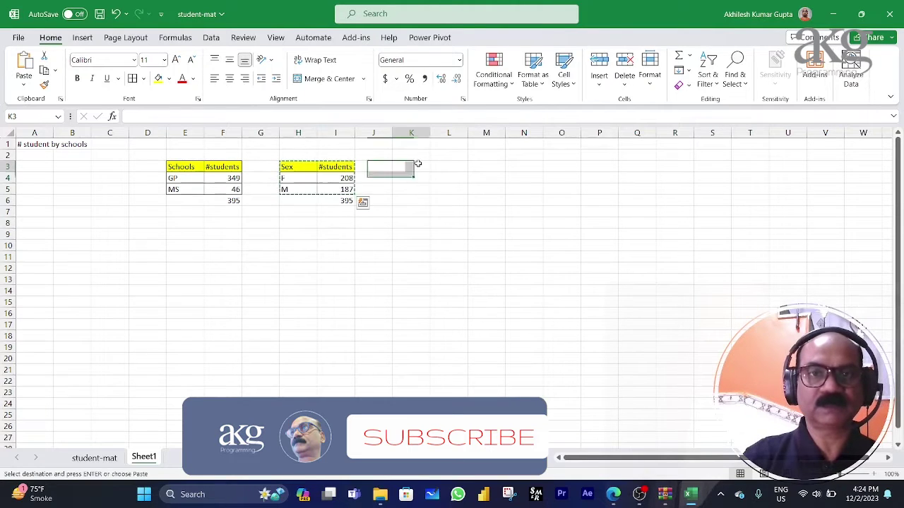
{"action": "key", "text": "ctrl+v"}
{"action": "left_click", "coordinate": [413, 172]}
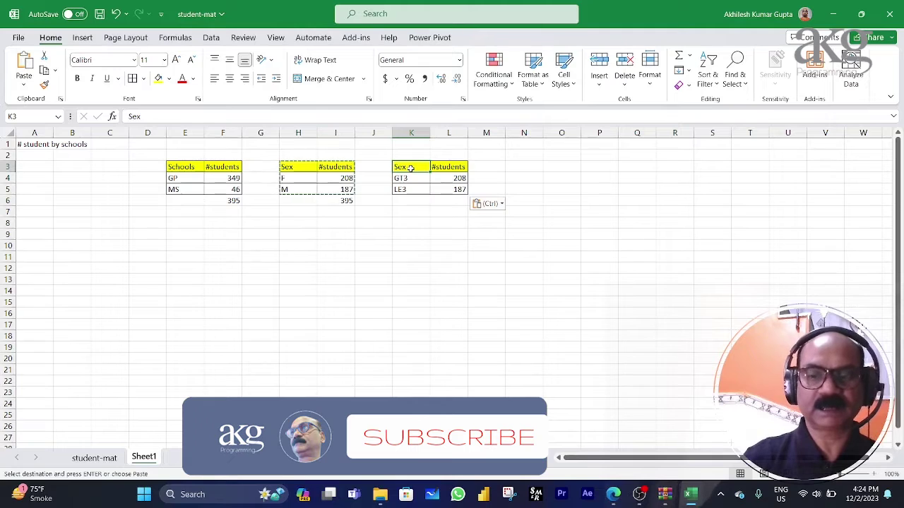
{"action": "type", "text": "Area"}
{"action": "key", "text": "Return"}
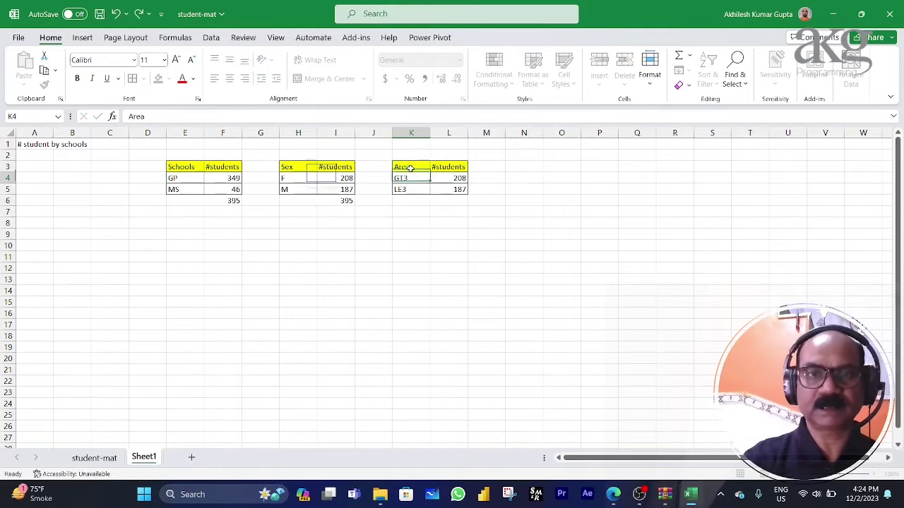
- List the distinct address values in K4 with UNIQUE over 'student-mat'!D2:D396
{"action": "type", "text": "=uni"}
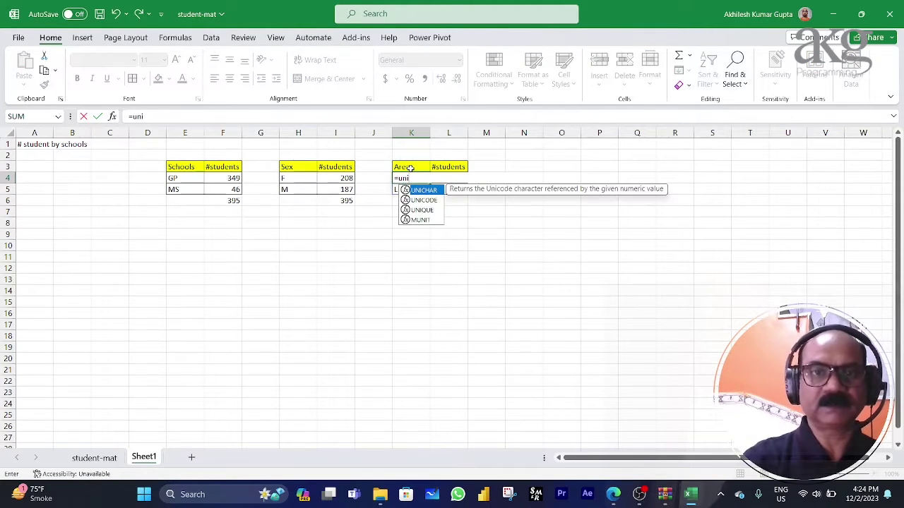
{"action": "key", "text": "Down"}
{"action": "key", "text": "Down"}
{"action": "key", "text": "Tab"}
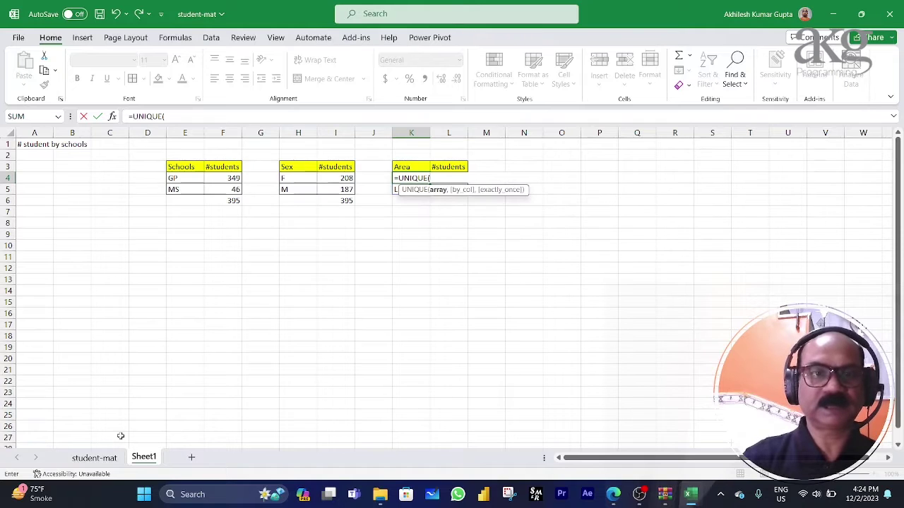
{"action": "left_click", "coordinate": [91, 458]}
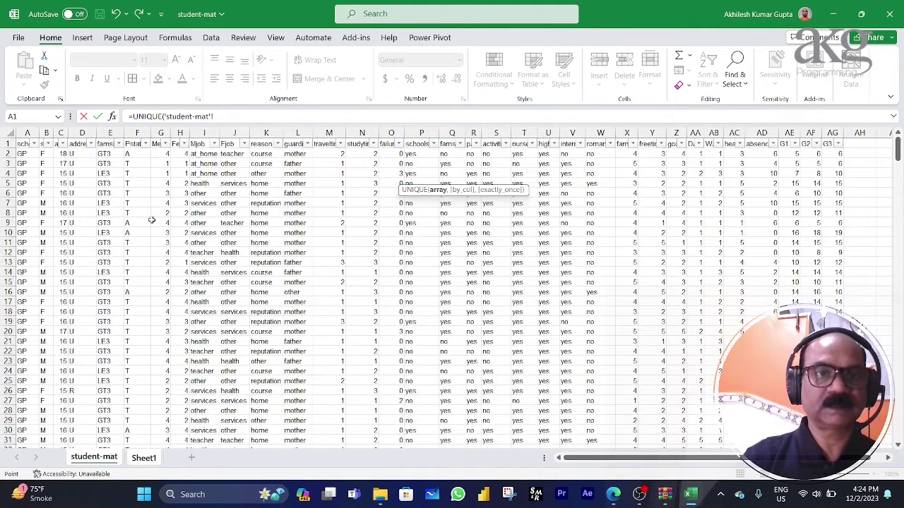
{"action": "left_click", "coordinate": [81, 152]}
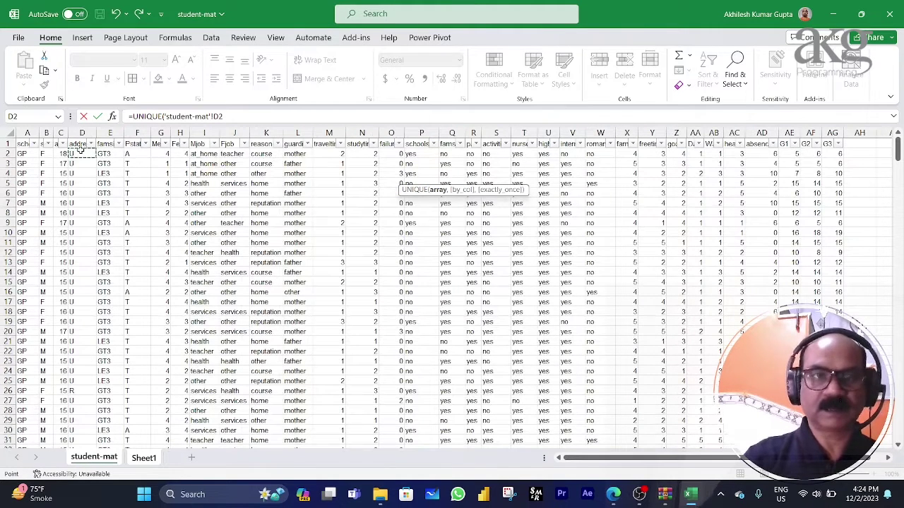
{"action": "key", "text": "ctrl+shift+Down"}
{"action": "key", "text": "Return"}
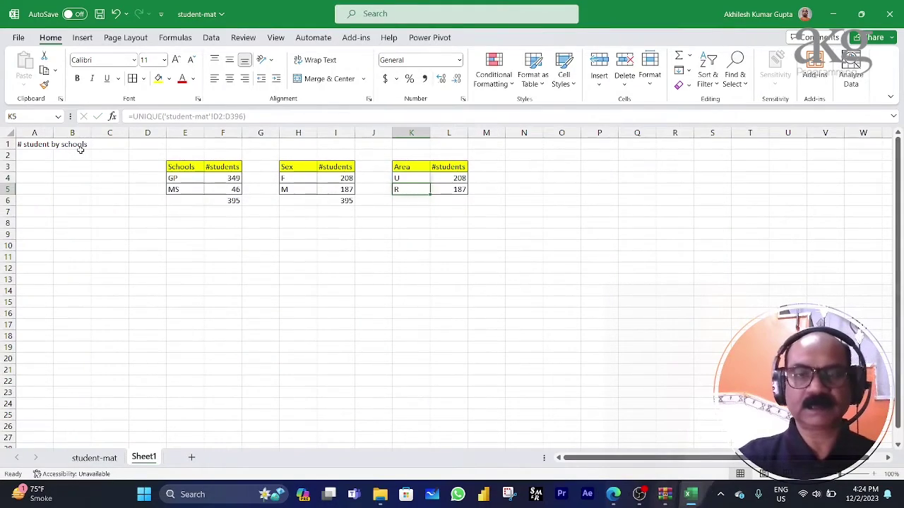
{"action": "key", "text": "Up"}
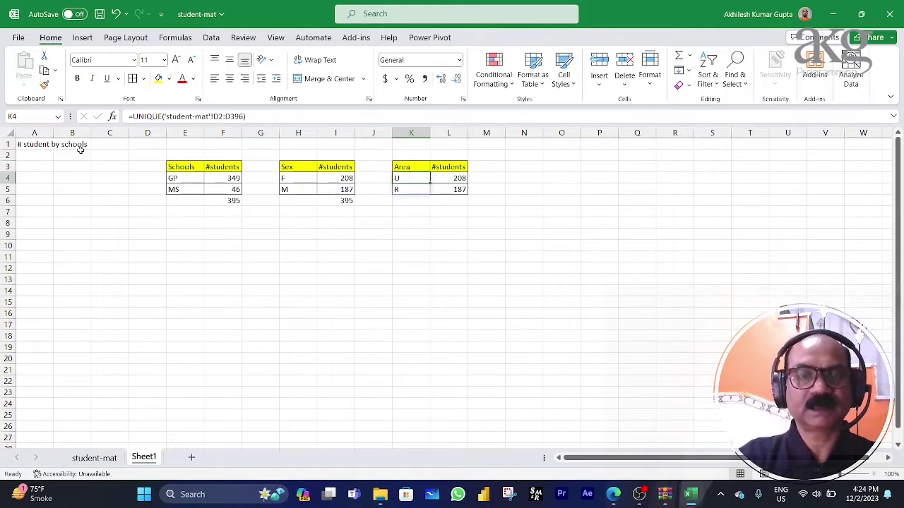
{"action": "key", "text": "Down"}
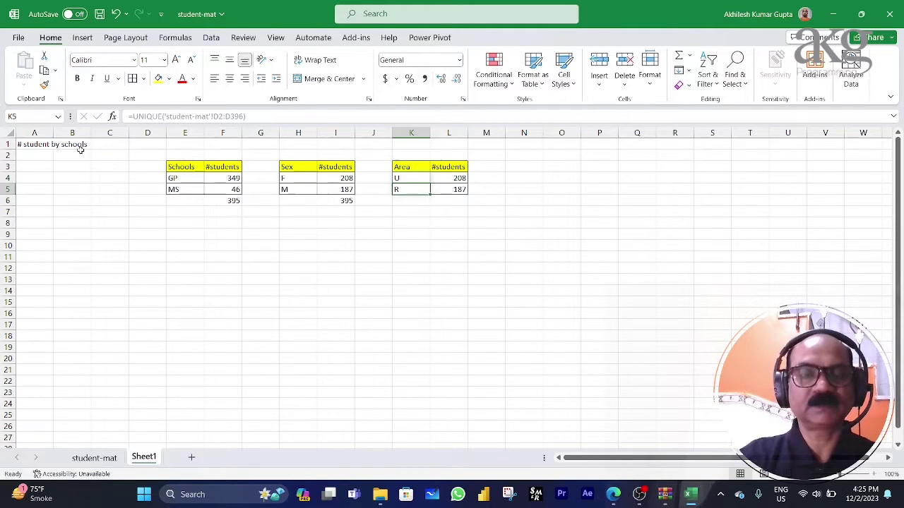
- Count the students of the first area in L4 with COUNTIF over 'student-mat'!$D$2:$D$396, using Sheet1!K4 as the criterion
{"action": "key", "text": "Up"}
{"action": "key", "text": "Right"}
{"action": "type", "text": "=c"}
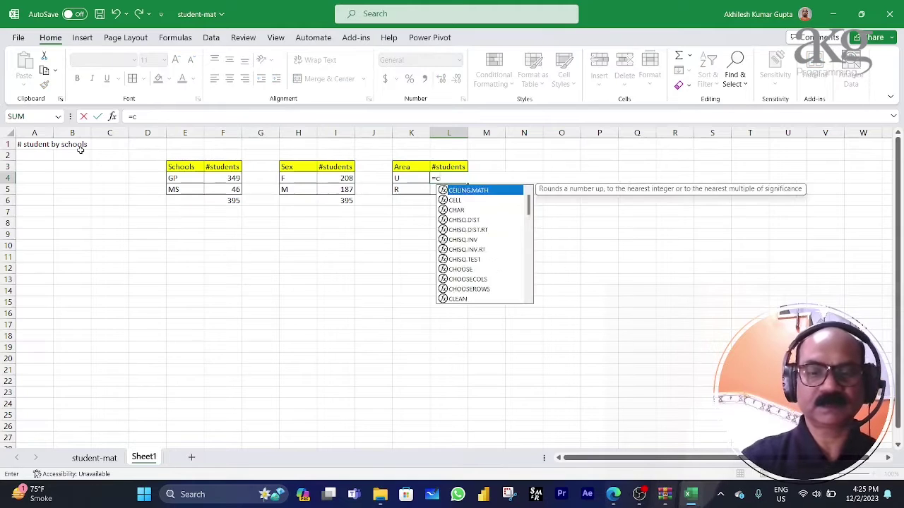
{"action": "type", "text": "ountif"}
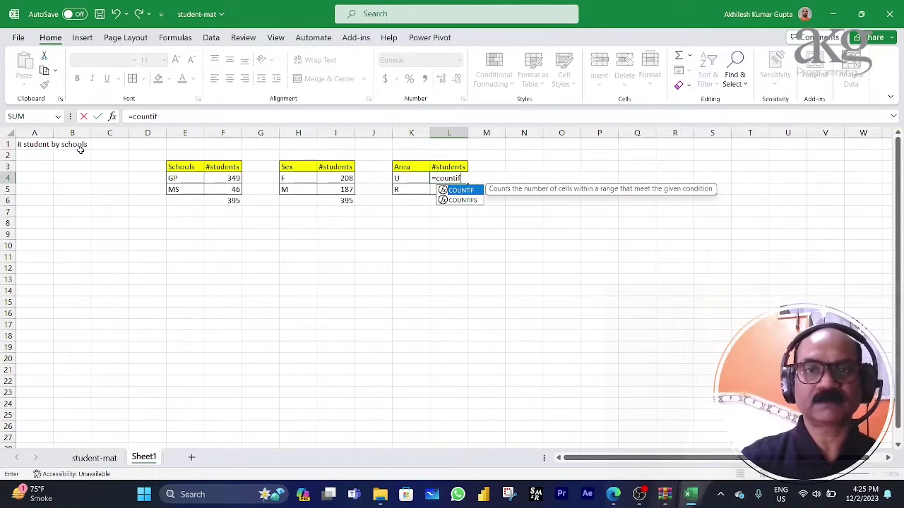
{"action": "key", "text": "Tab"}
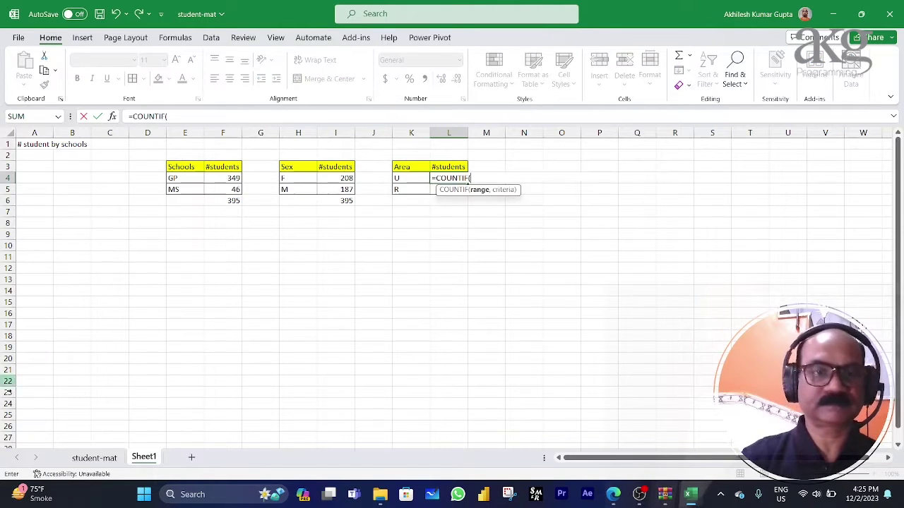
{"action": "left_click", "coordinate": [91, 458]}
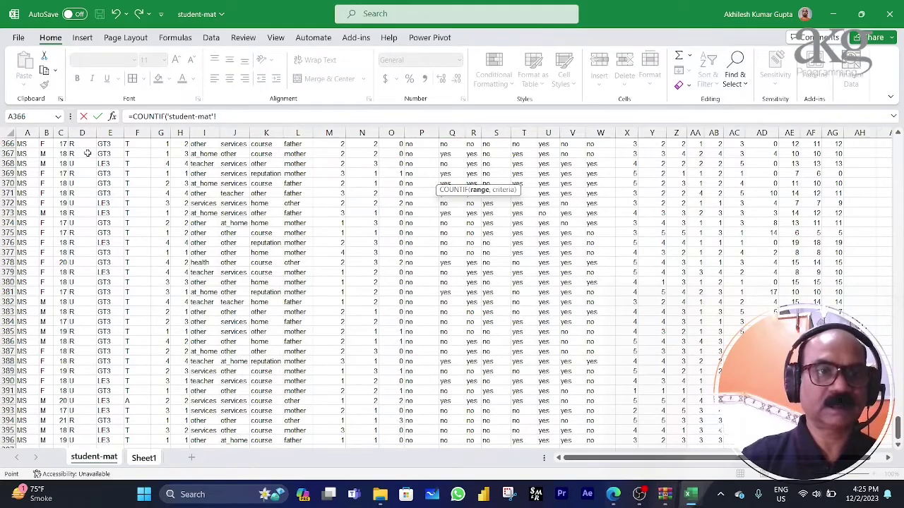
{"action": "left_click", "coordinate": [79, 154]}
{"action": "scroll", "coordinate": [79, 154], "scroll_direction": "up", "scroll_amount": 20}
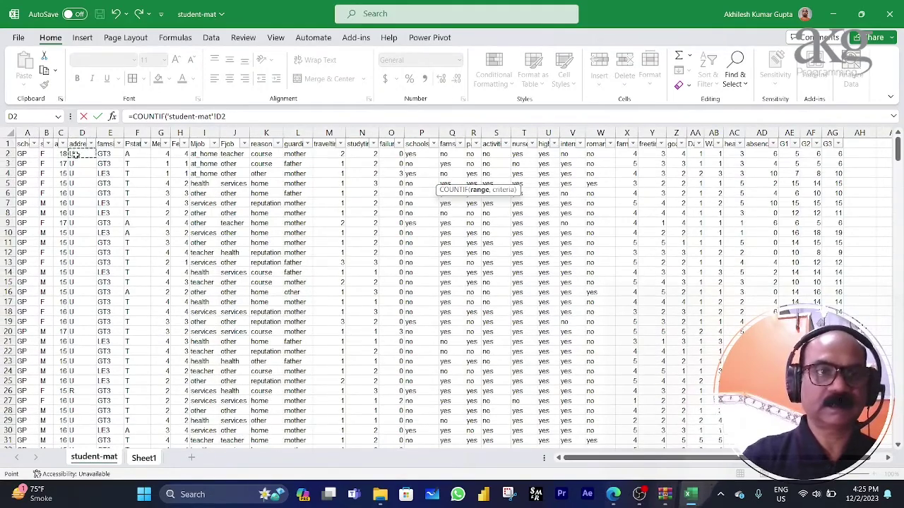
{"action": "left_click", "coordinate": [79, 154]}
{"action": "key", "text": "ctrl+shift+Down"}
{"action": "key", "text": "F4"}
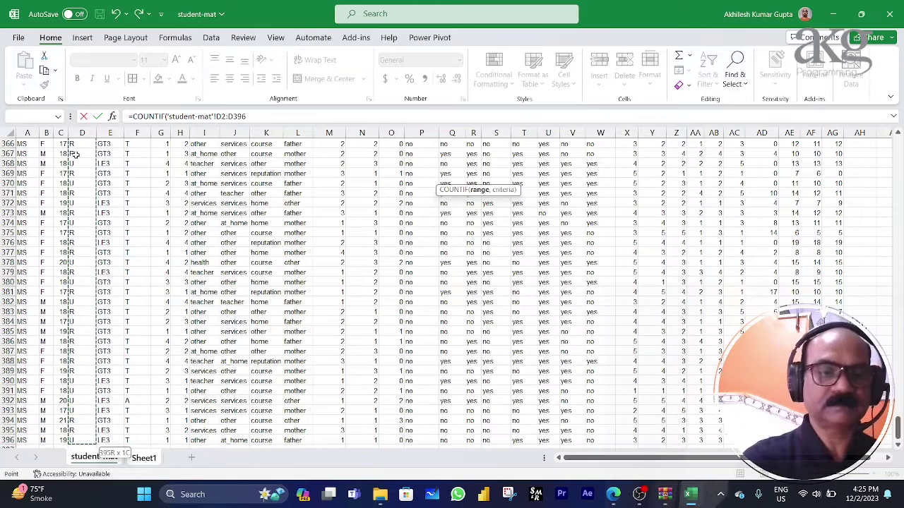
{"action": "type", "text": ","}
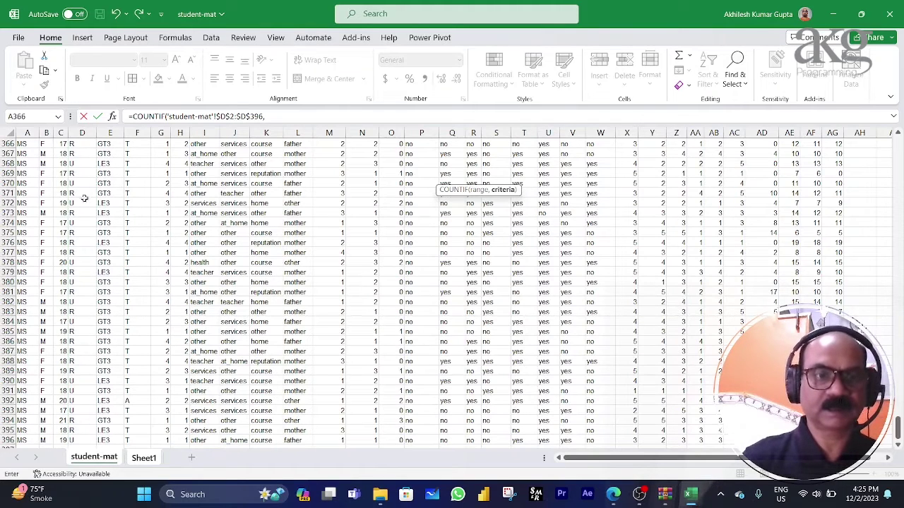
{"action": "left_click", "coordinate": [145, 458]}
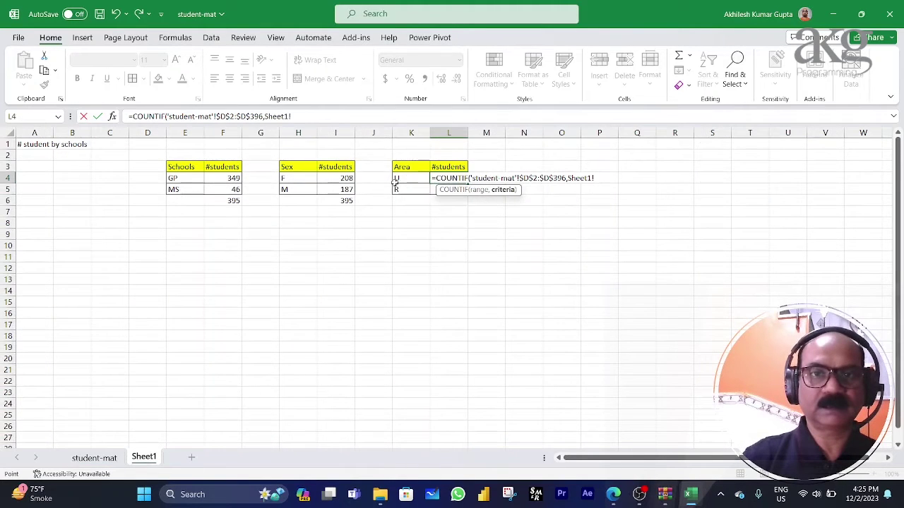
{"action": "left_click", "coordinate": [400, 179]}
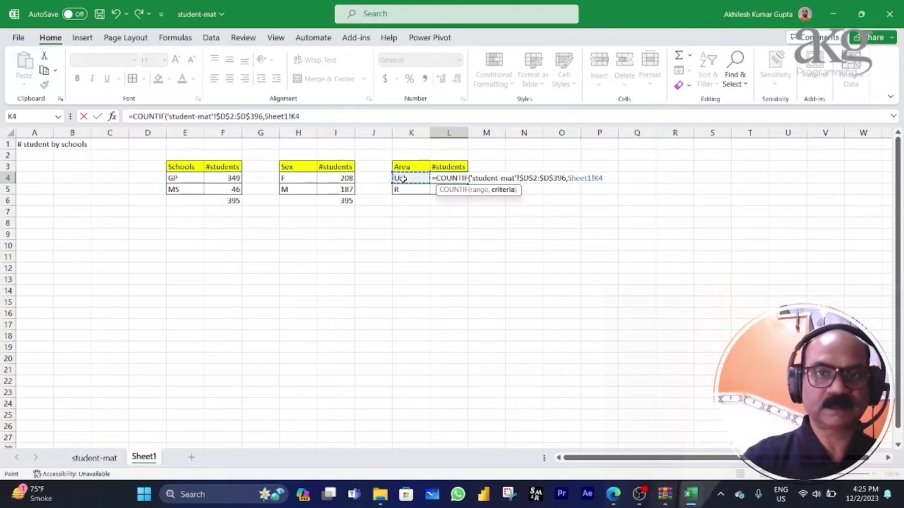
{"action": "key", "text": "Return"}
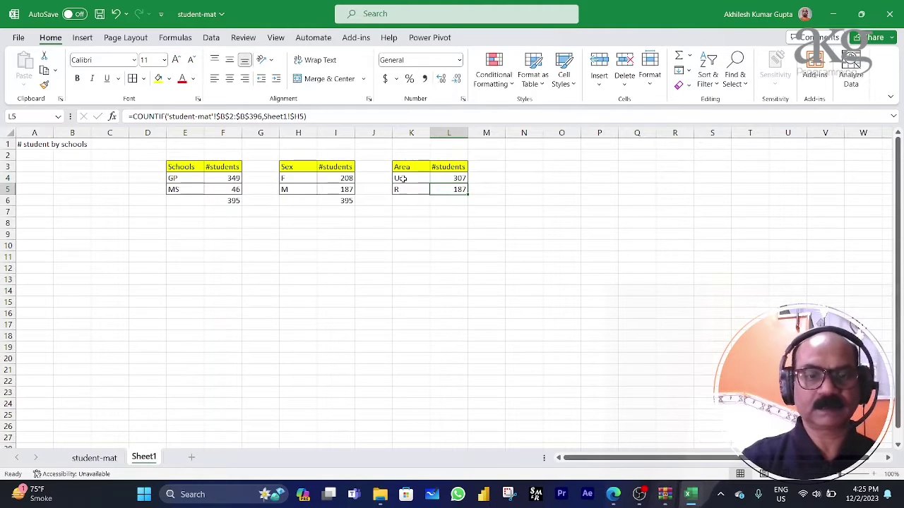
- Fill the COUNTIF formula from L4 down to L5 and check the sum of L4:L5
{"action": "key", "text": "ctrl+d"}
{"action": "key", "text": "Up"}
{"action": "key", "text": "shift+Down"}
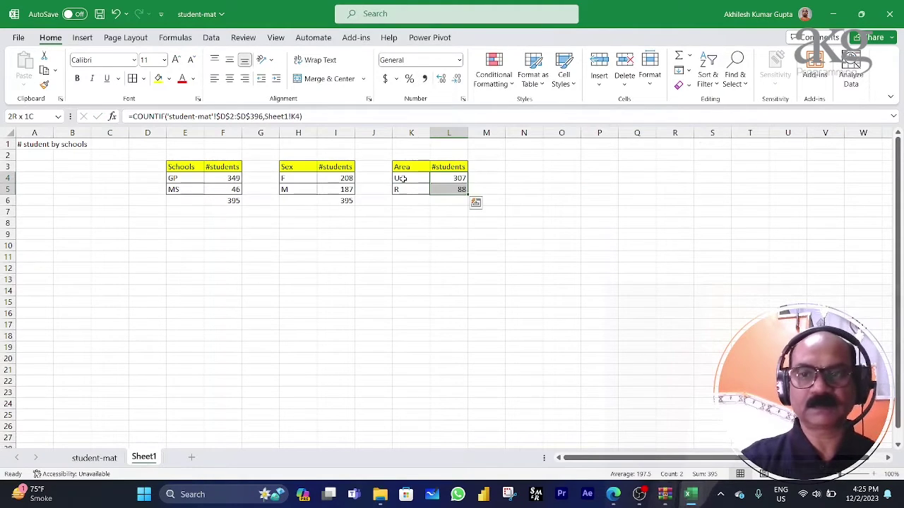
- Copy the total formula from I6 into L6 beneath the Area table
{"action": "key", "text": "Down"}
{"action": "key", "text": "Down"}
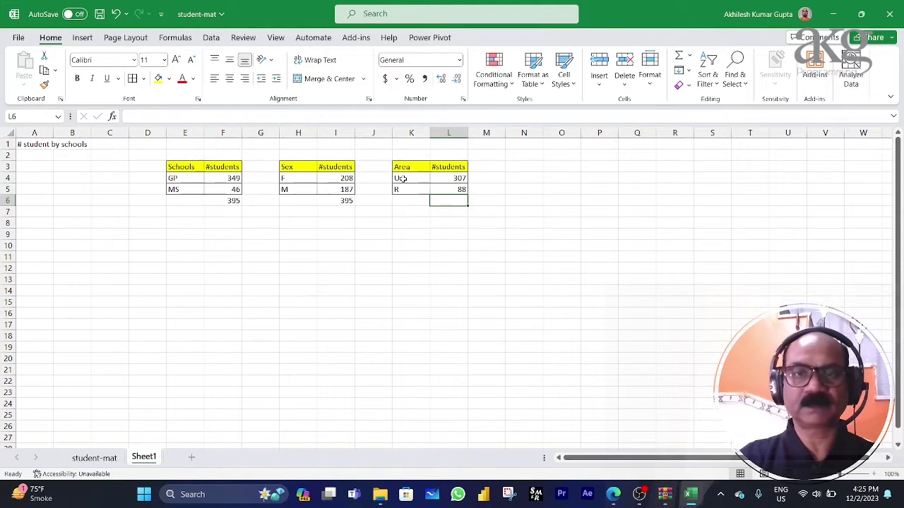
{"action": "key", "text": "Left"}
{"action": "key", "text": "Left"}
{"action": "key", "text": "Left"}
{"action": "key", "text": "ctrl+c"}
{"action": "key", "text": "Right"}
{"action": "key", "text": "Right"}
{"action": "key", "text": "Right"}
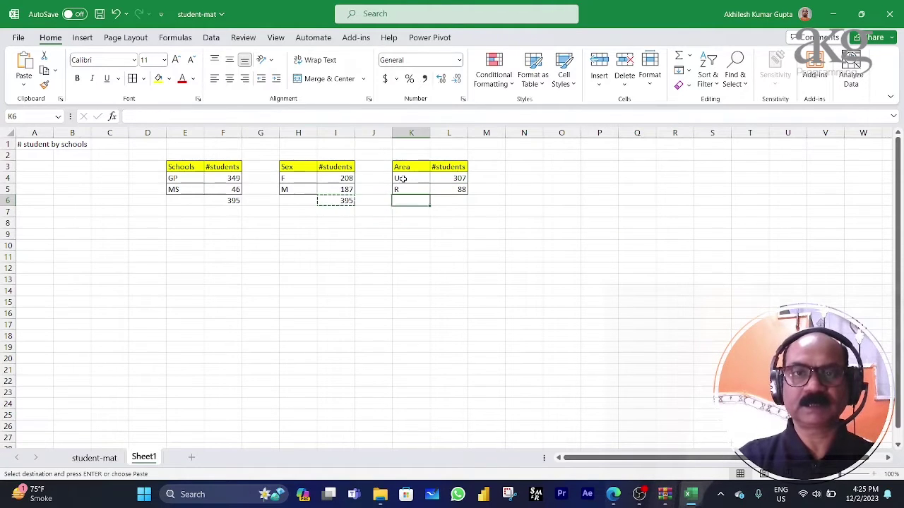
{"action": "key", "text": "ctrl+v"}
{"action": "key", "text": "Escape"}
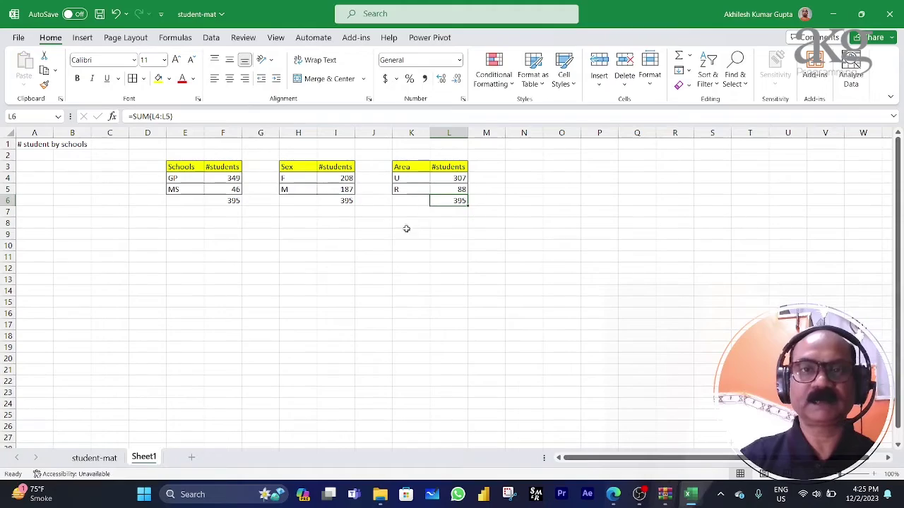
- Copy the Mjob and Fjob headers in I1:J1 of the student-mat sheet
{"action": "left_click", "coordinate": [93, 457]}
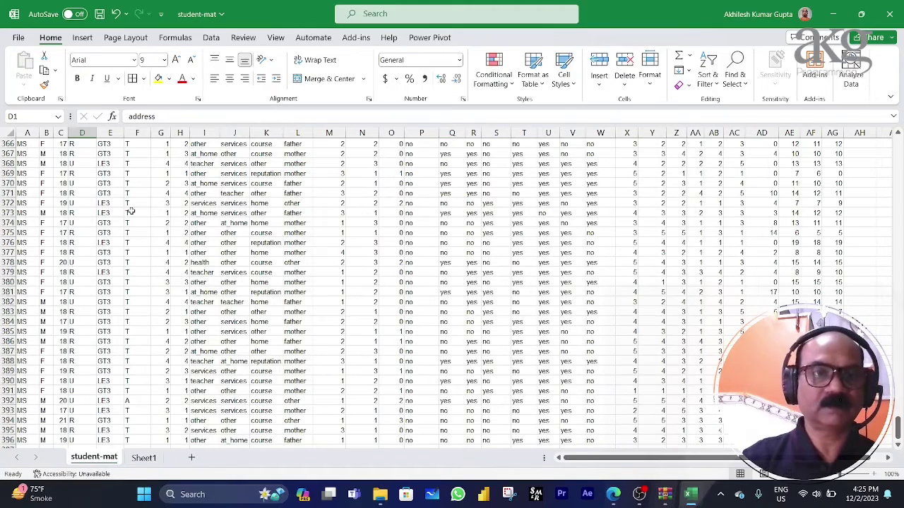
{"action": "left_click", "coordinate": [159, 192]}
{"action": "key", "text": "ctrl+Up"}
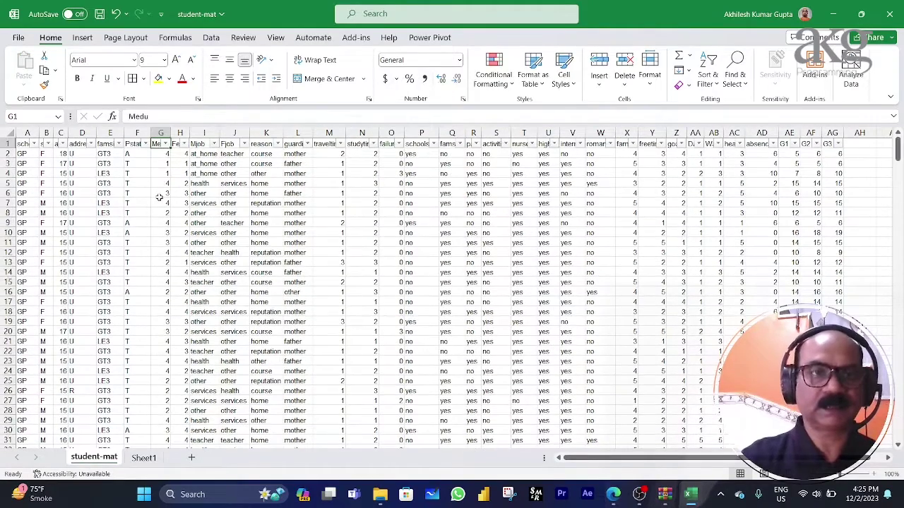
{"action": "key", "text": "Right"}
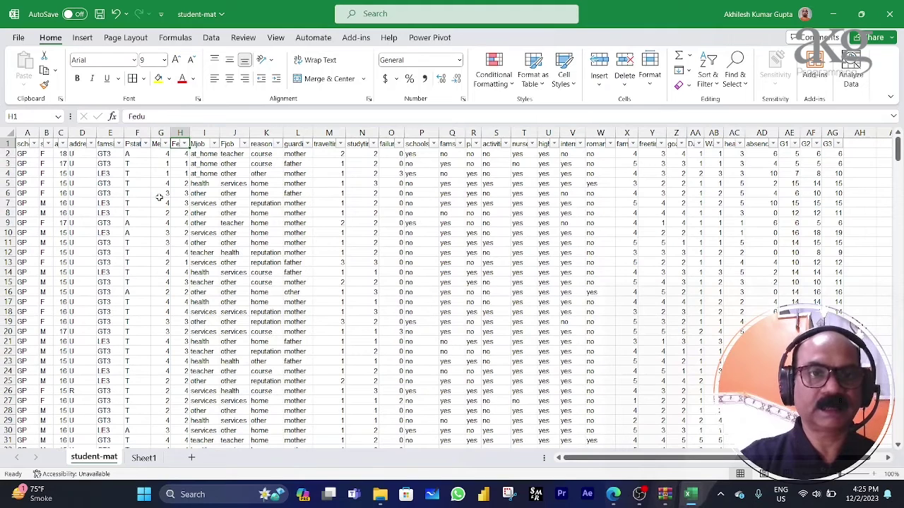
{"action": "key", "text": "Right"}
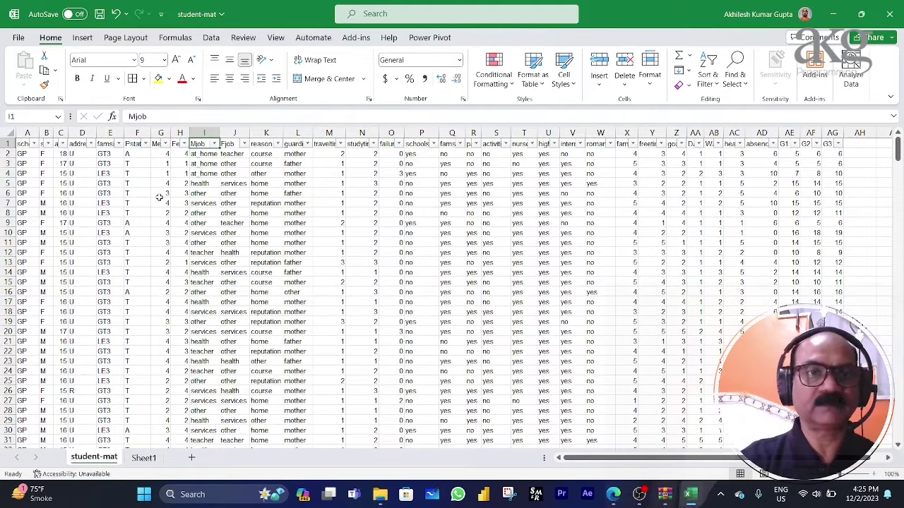
{"action": "key", "text": "Right"}
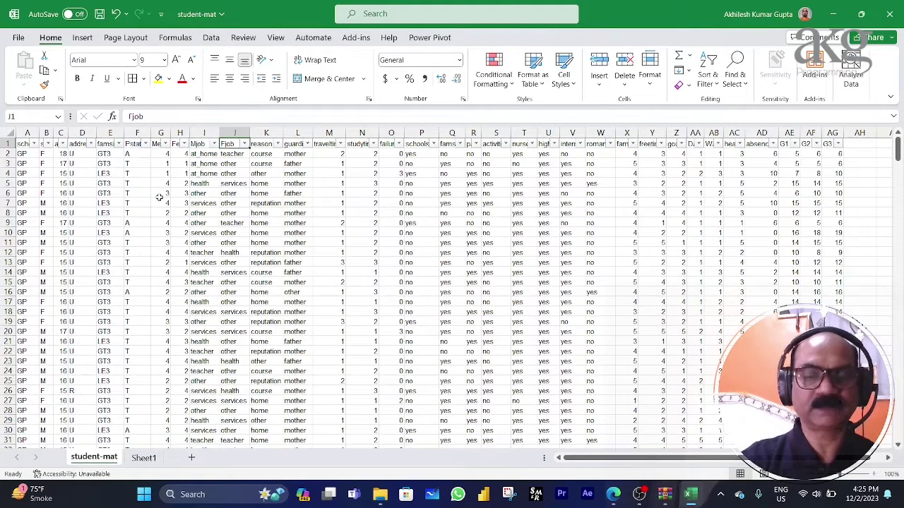
{"action": "key", "text": "Left"}
{"action": "key", "text": "shift+Right"}
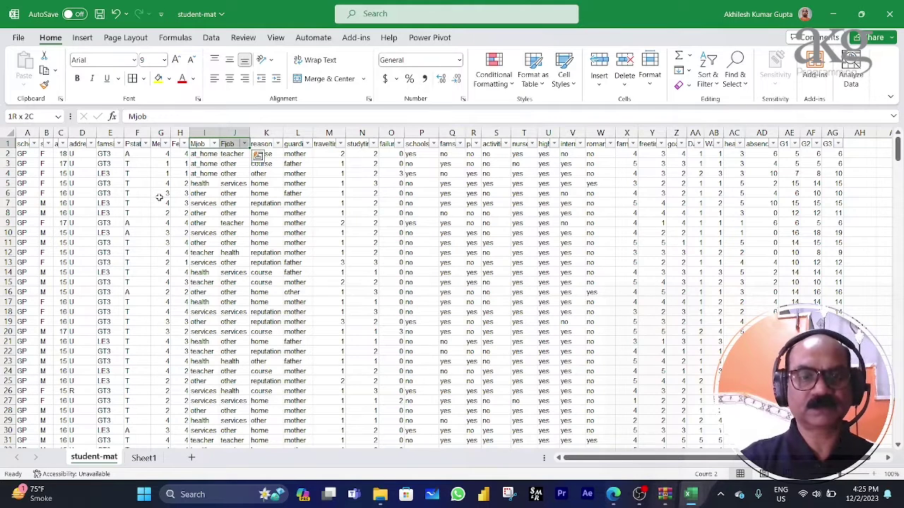
{"action": "key", "text": "ctrl+c"}
- Paste the copied job headers into N3:O3 on Sheet1
{"action": "left_click", "coordinate": [153, 457]}
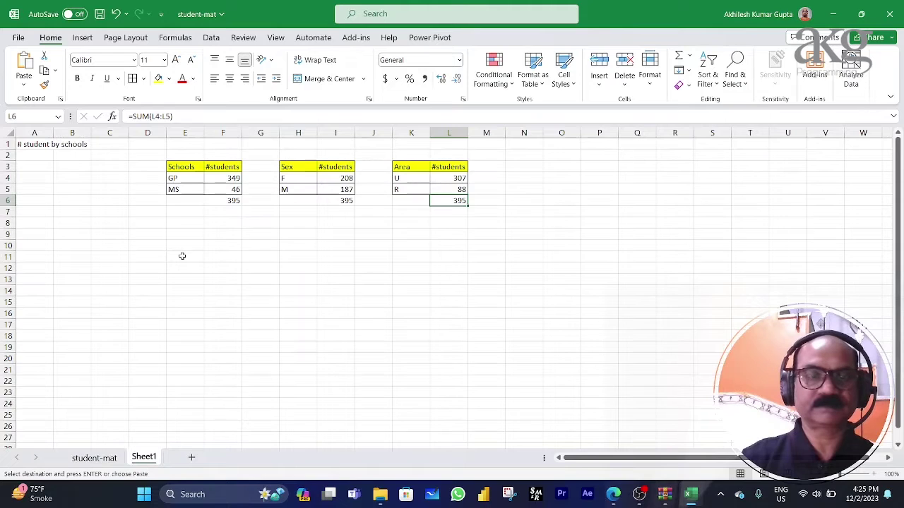
{"action": "left_click", "coordinate": [517, 164]}
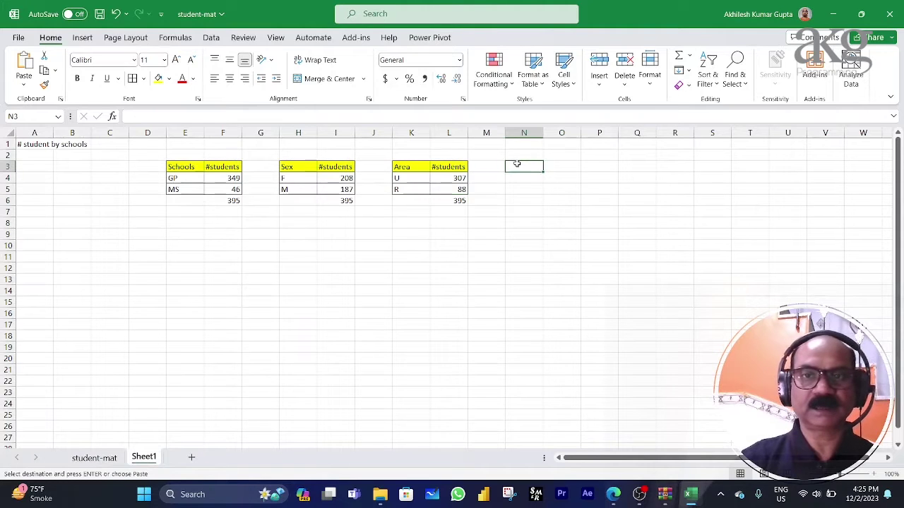
{"action": "key", "text": "ctrl+v"}
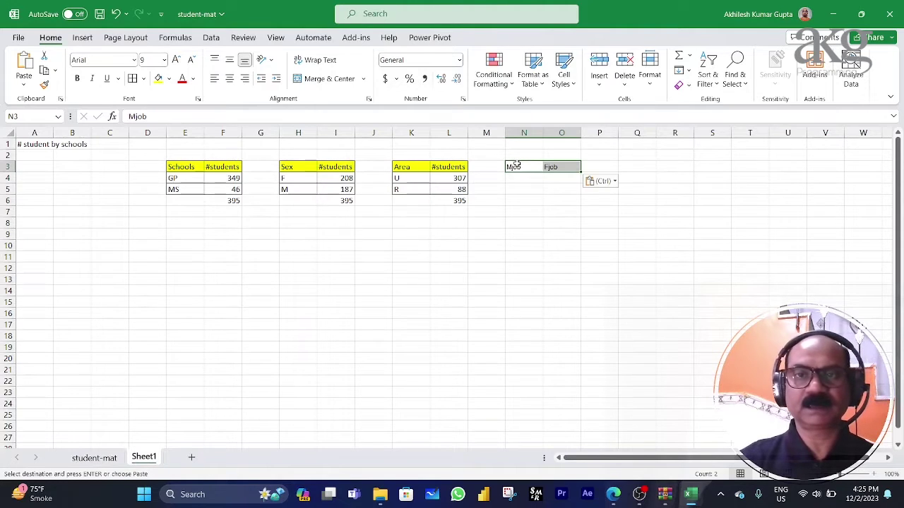
{"action": "left_click", "coordinate": [554, 166]}
{"action": "mouse_move", "coordinate": [554, 167]}
{"action": "left_mouse_down"}
{"action": "mouse_move", "coordinate": [599, 164]}
{"action": "mouse_move", "coordinate": [553, 170]}
{"action": "left_mouse_up"}
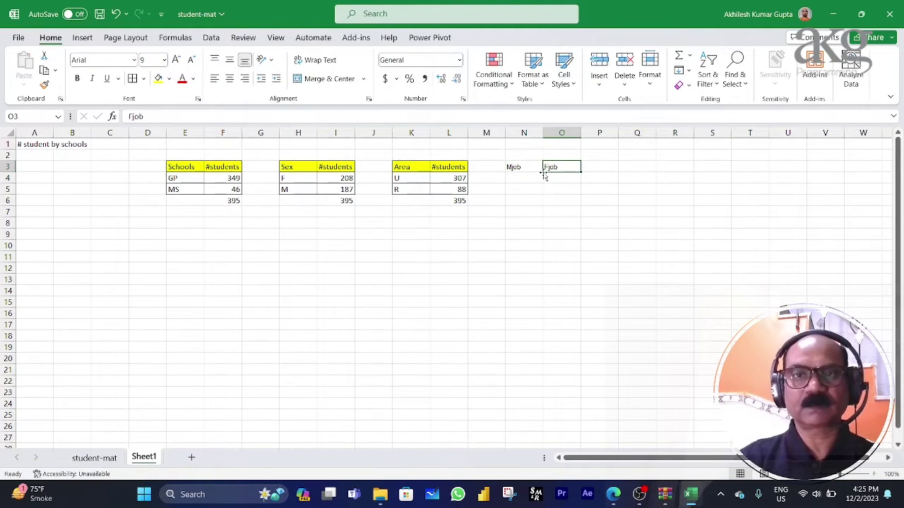
- List the distinct Mjob values in N4 with UNIQUE over 'student-mat'!I2:I396
{"action": "left_click", "coordinate": [516, 178]}
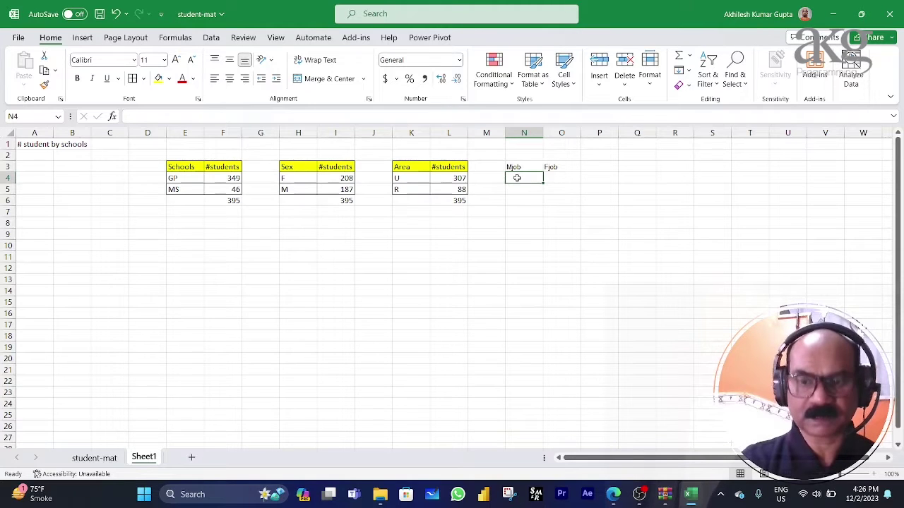
{"action": "type", "text": "=uni"}
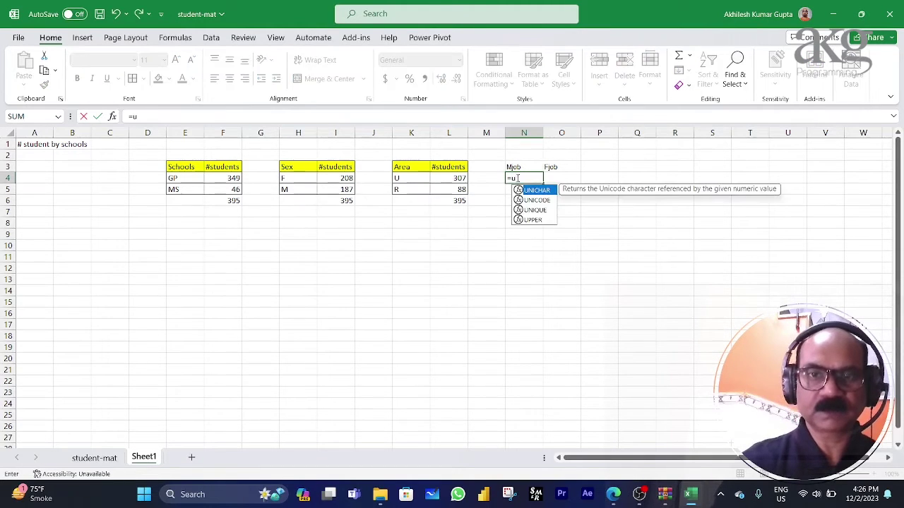
{"action": "key", "text": "Down"}
{"action": "key", "text": "Down"}
{"action": "key", "text": "Tab"}
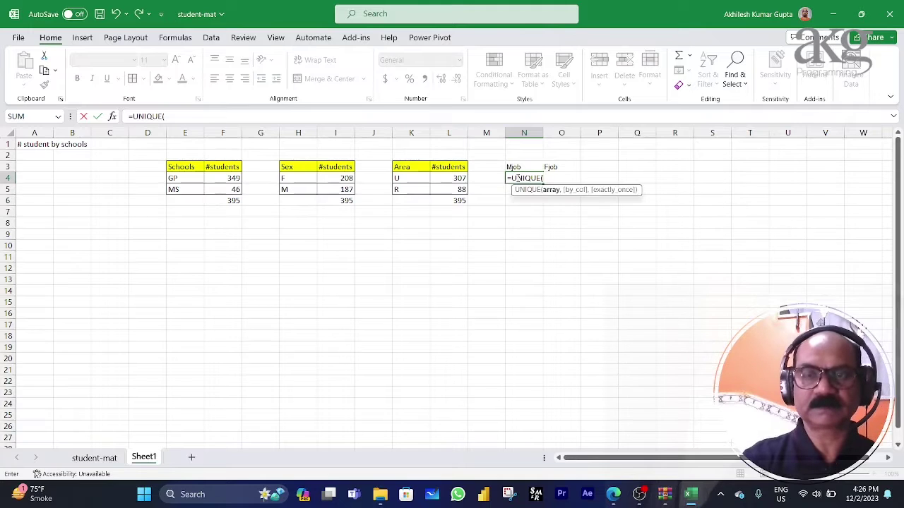
{"action": "left_click", "coordinate": [106, 459]}
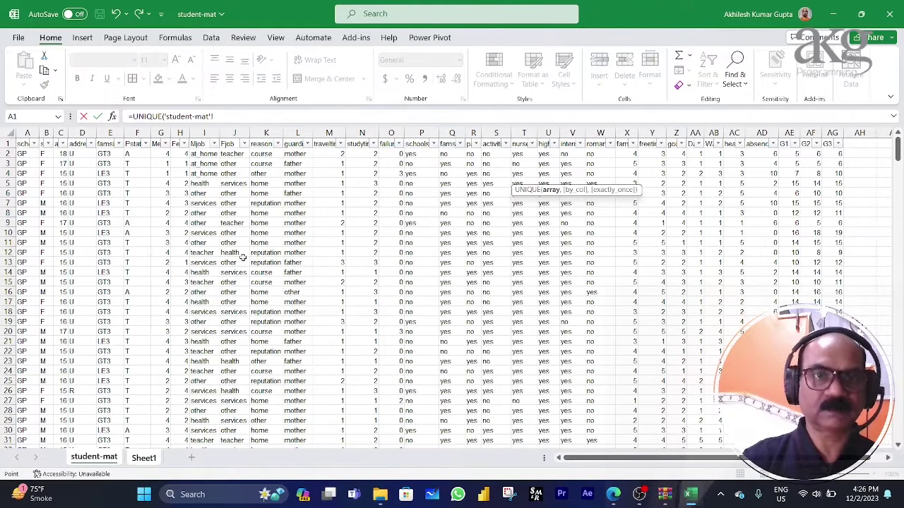
{"action": "left_click", "coordinate": [215, 153]}
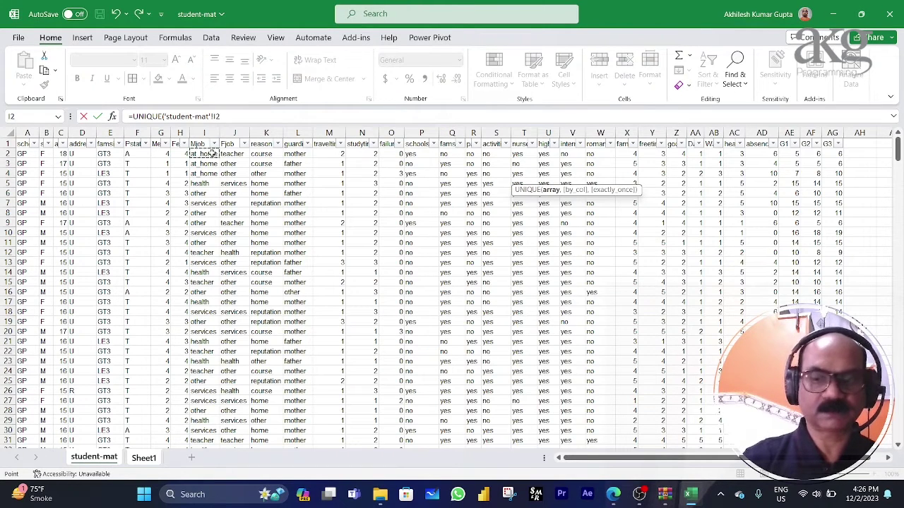
{"action": "key", "text": "ctrl+shift+Down"}
{"action": "key", "text": "Return"}
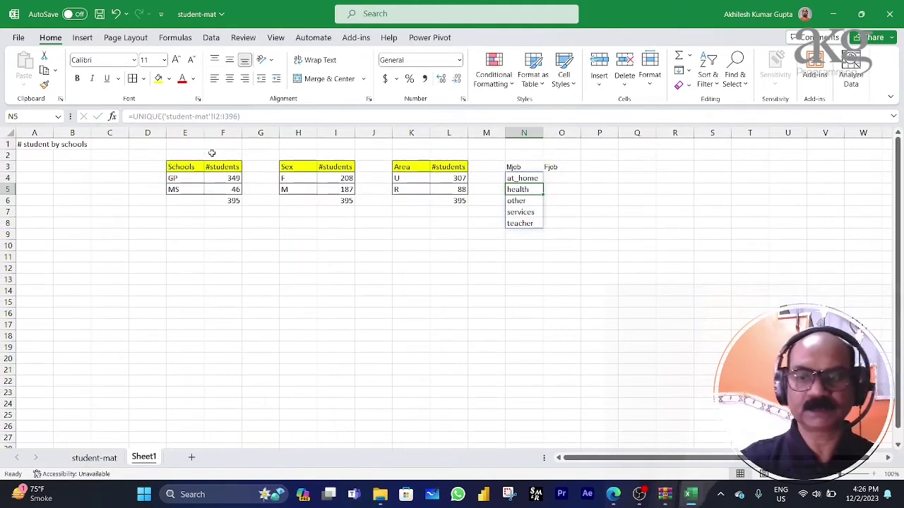
{"action": "key", "text": "Up"}
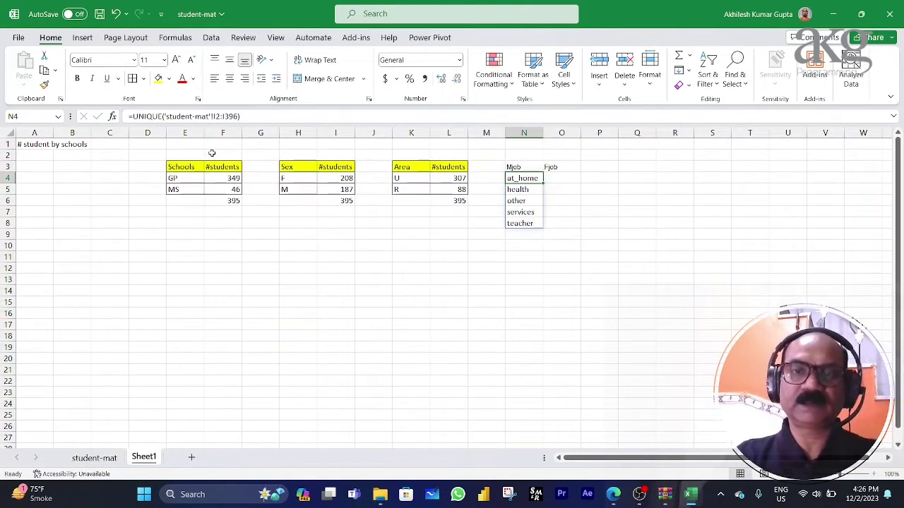
{"action": "key", "text": "ctrl+shift+Down"}
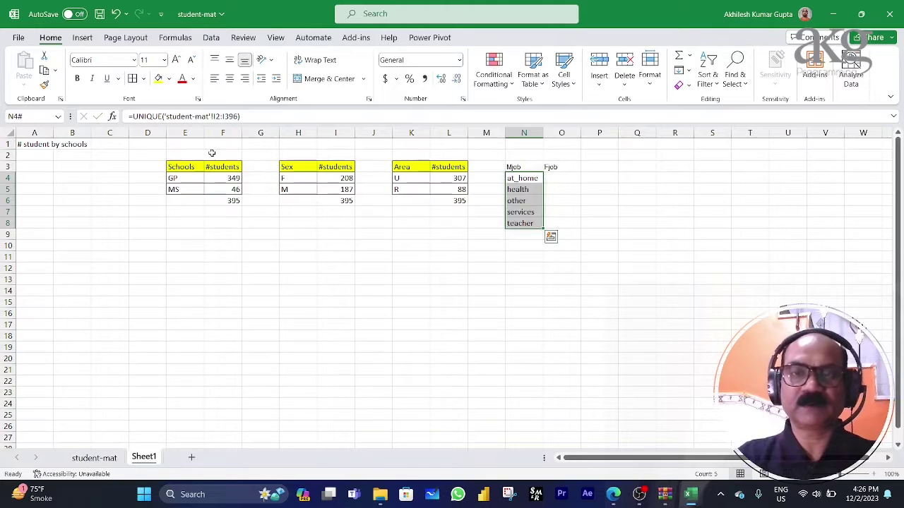
- List the distinct Fjob values in O4 with UNIQUE over 'student-mat'!J2:J396
{"action": "key", "text": "Right"}
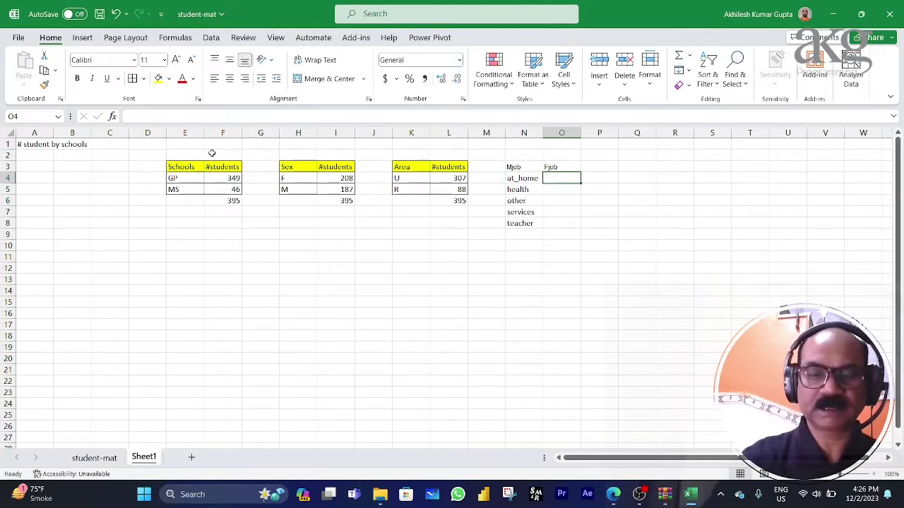
{"action": "type", "text": "=uni"}
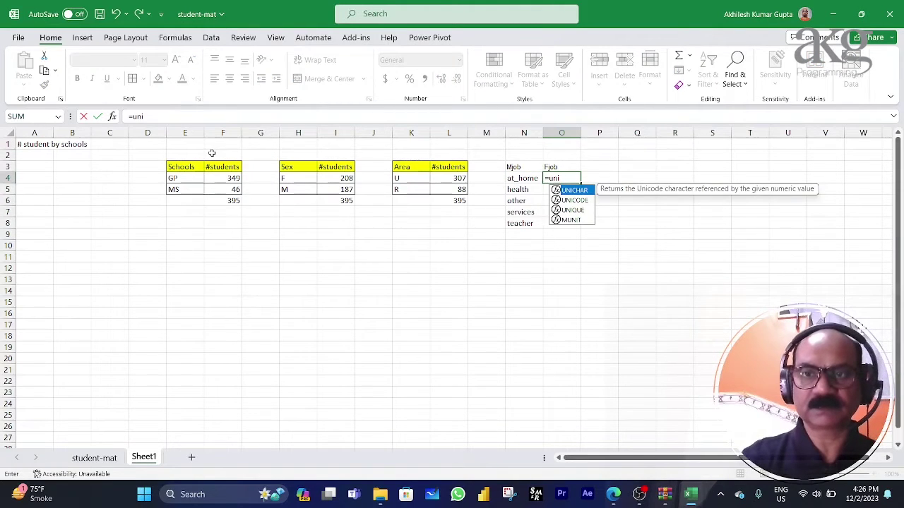
{"action": "key", "text": "Down"}
{"action": "key", "text": "Down"}
{"action": "key", "text": "Tab"}
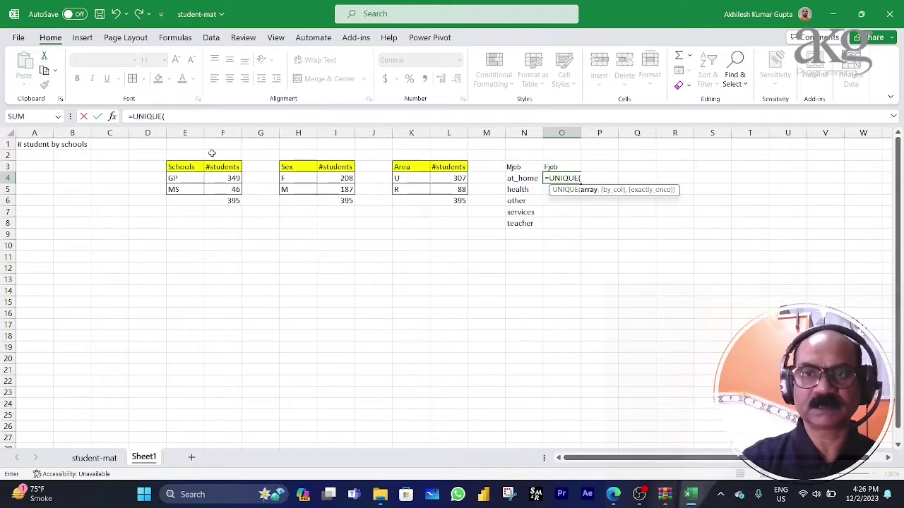
{"action": "left_click", "coordinate": [94, 458]}
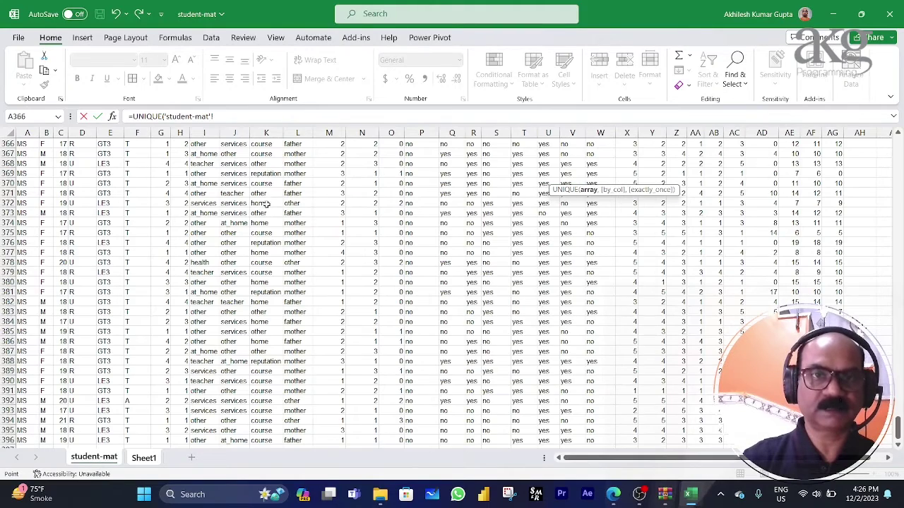
{"action": "left_click", "coordinate": [233, 163]}
{"action": "key", "text": "ctrl+Up"}
{"action": "key", "text": "Down"}
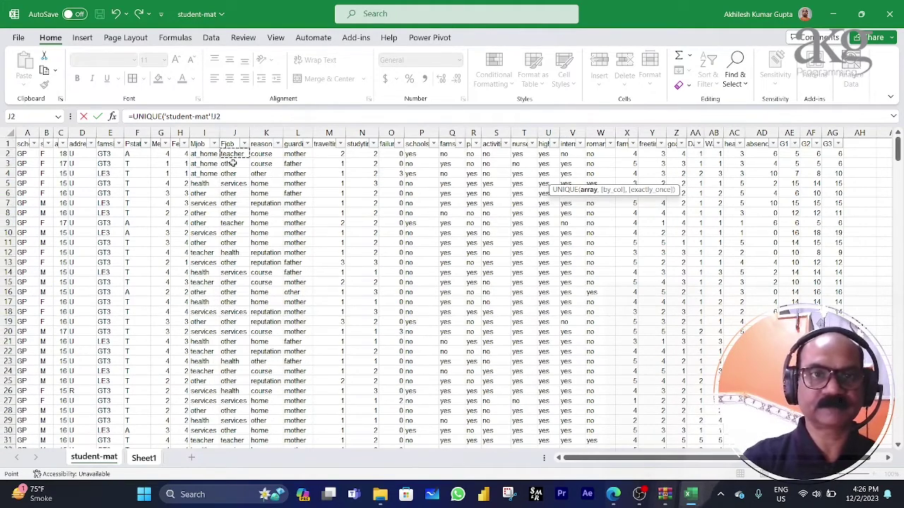
{"action": "key", "text": "ctrl+shift+Down"}
{"action": "key", "text": "Return"}
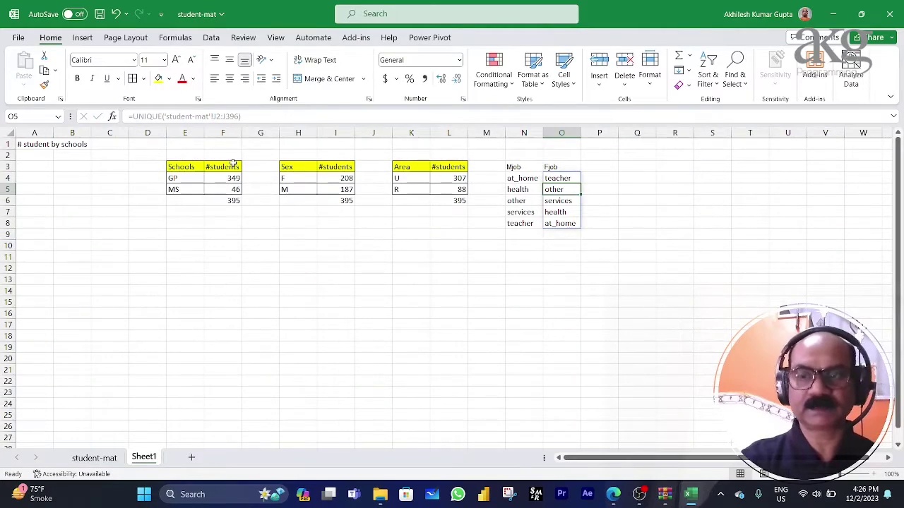
- Review the Fjob list in O4:O8, the two job headers and the empty range P4:P8 beside them
{"action": "key", "text": "Up"}
{"action": "key", "text": "shift+Down"}
{"action": "key", "text": "shift+Down"}
{"action": "key", "text": "shift+Down"}
{"action": "key", "text": "shift+Down"}
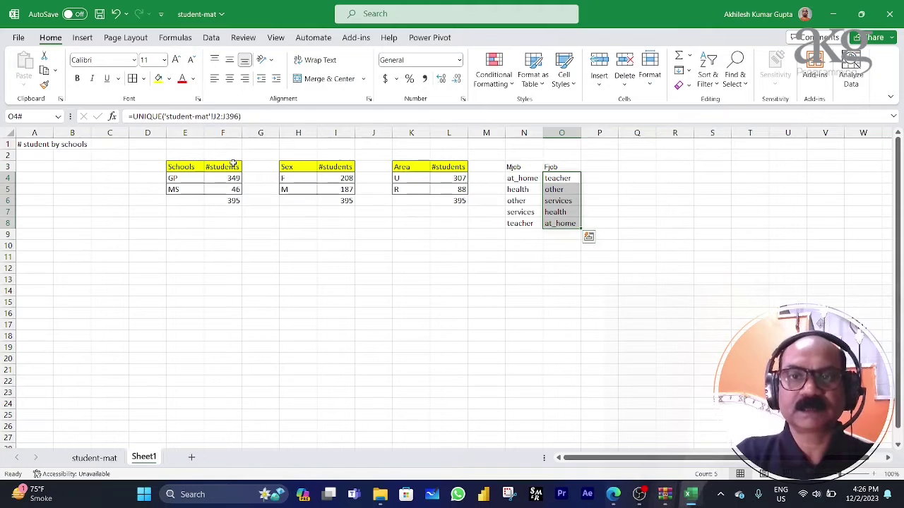
{"action": "key", "text": "Up"}
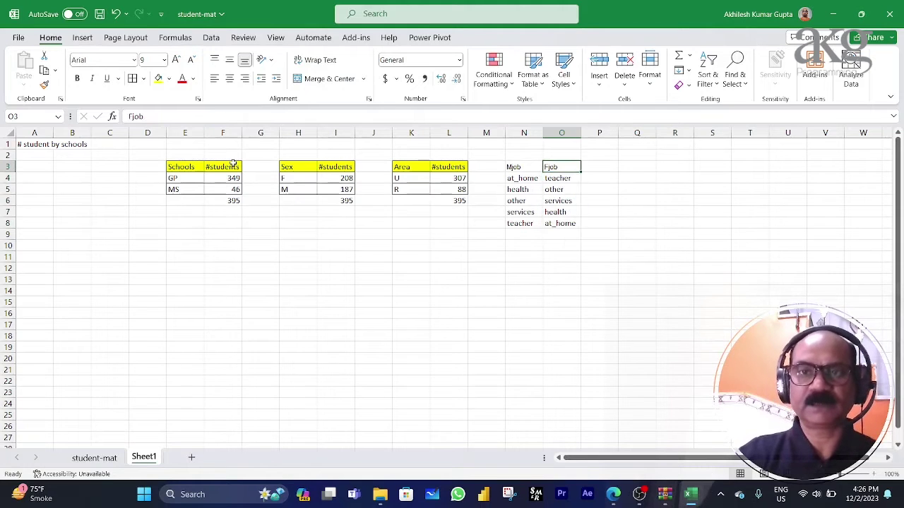
{"action": "key", "text": "Left"}
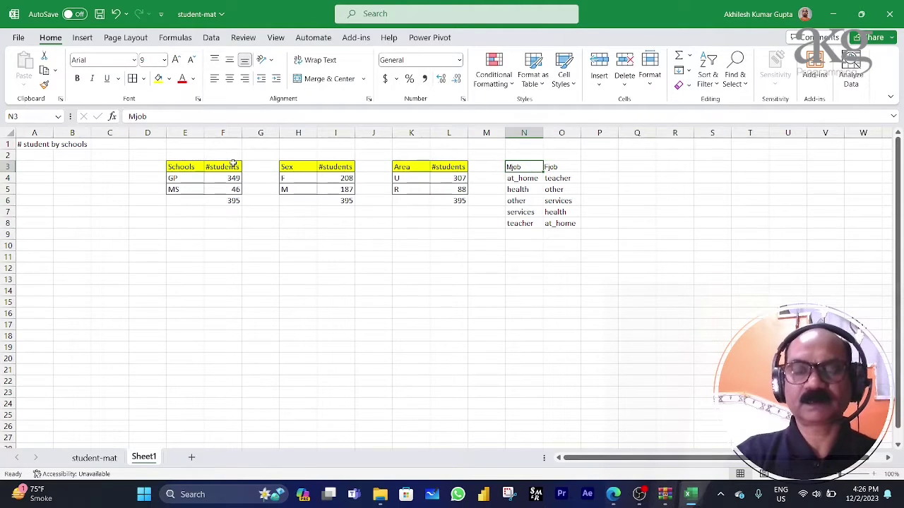
{"action": "key", "text": "Right"}
{"action": "key", "text": "Right"}
{"action": "key", "text": "Down"}
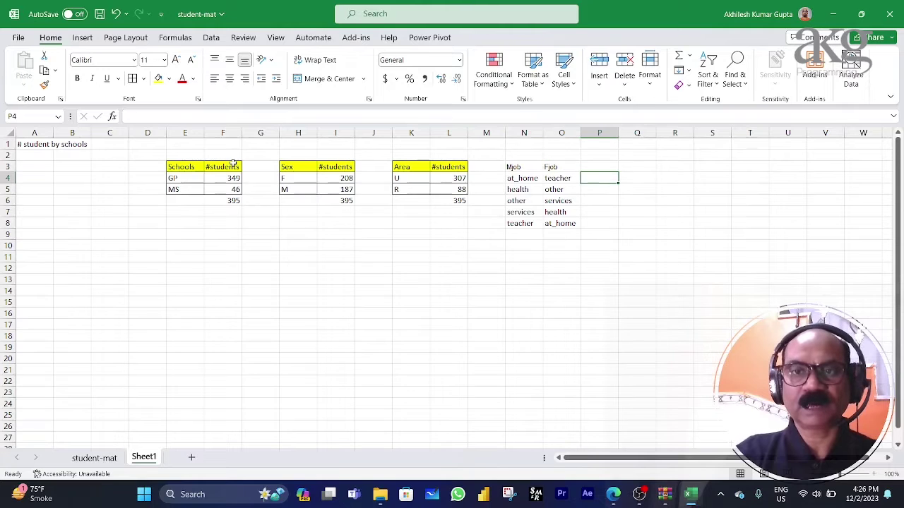
{"action": "key", "text": "shift+Down"}
{"action": "key", "text": "shift+Down"}
{"action": "key", "text": "shift+Down"}
{"action": "key", "text": "shift+Down"}
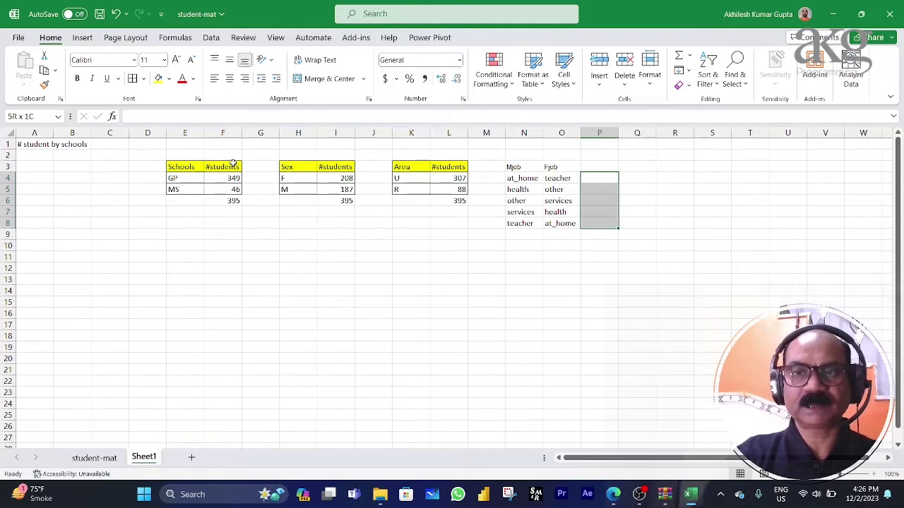
- Enter the header "#M job" in P3 beside the Fjob column
{"action": "left_click", "coordinate": [530, 179]}
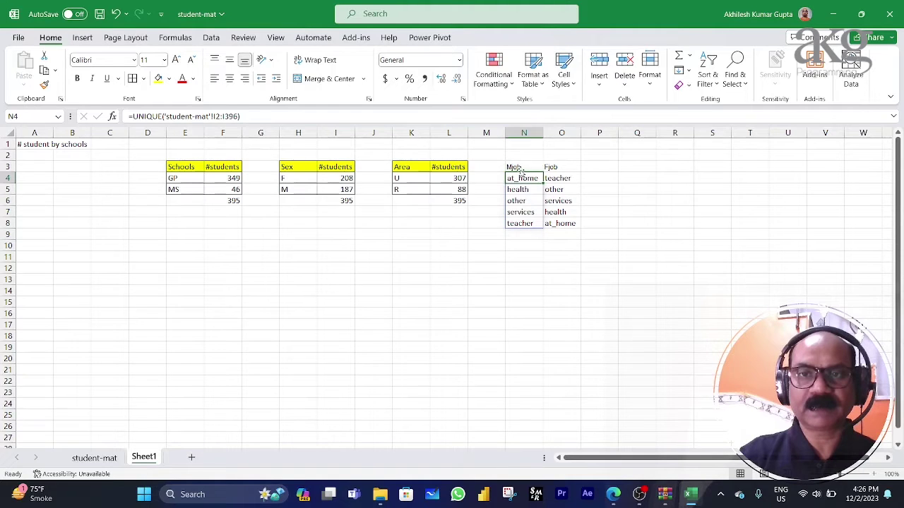
{"action": "left_click", "coordinate": [521, 167]}
{"action": "key", "text": "ctrl+c"}
{"action": "left_click", "coordinate": [599, 163]}
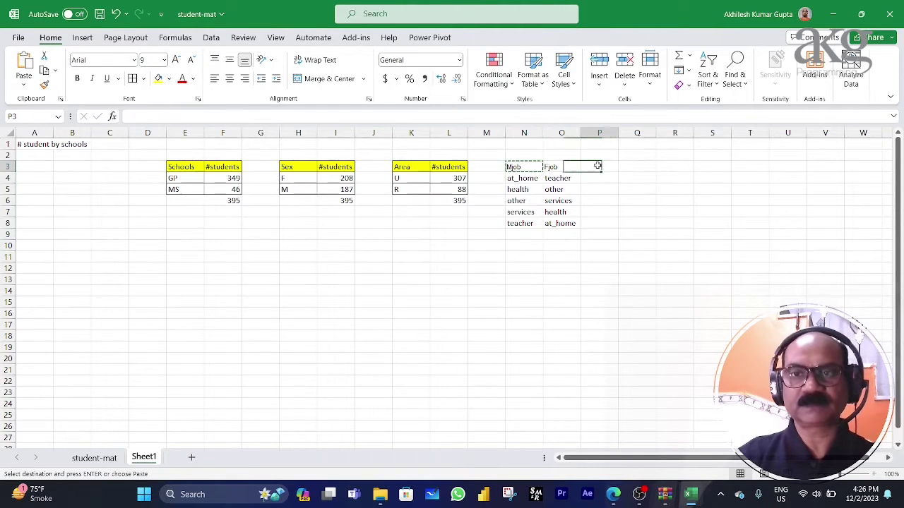
{"action": "type", "text": "#"}
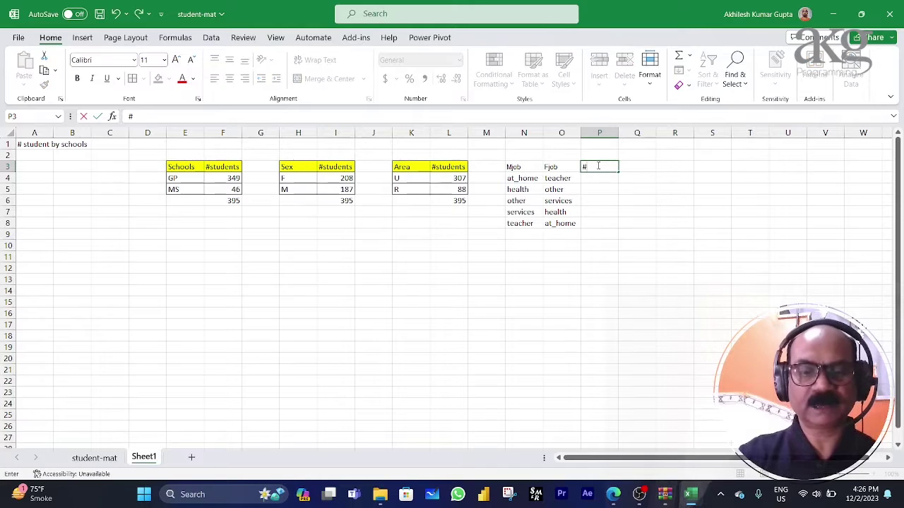
{"action": "type", "text": "M"}
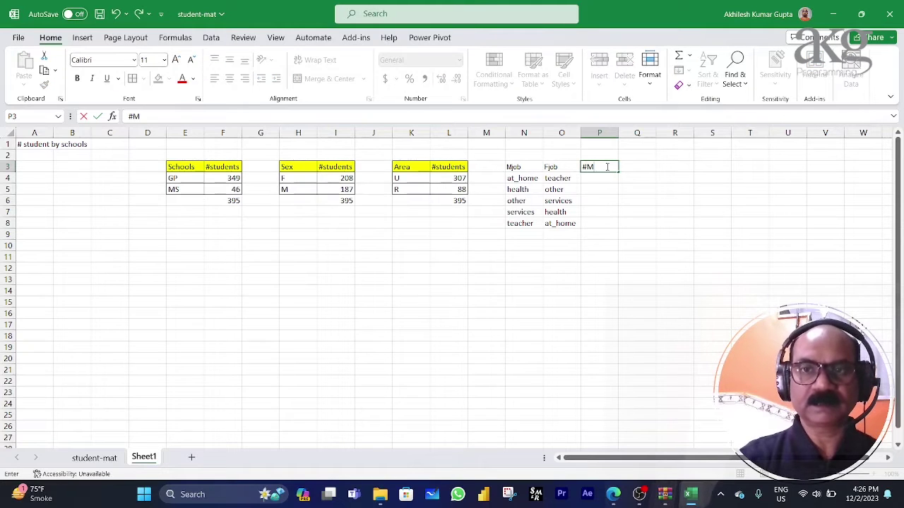
{"action": "type", "text": " job"}
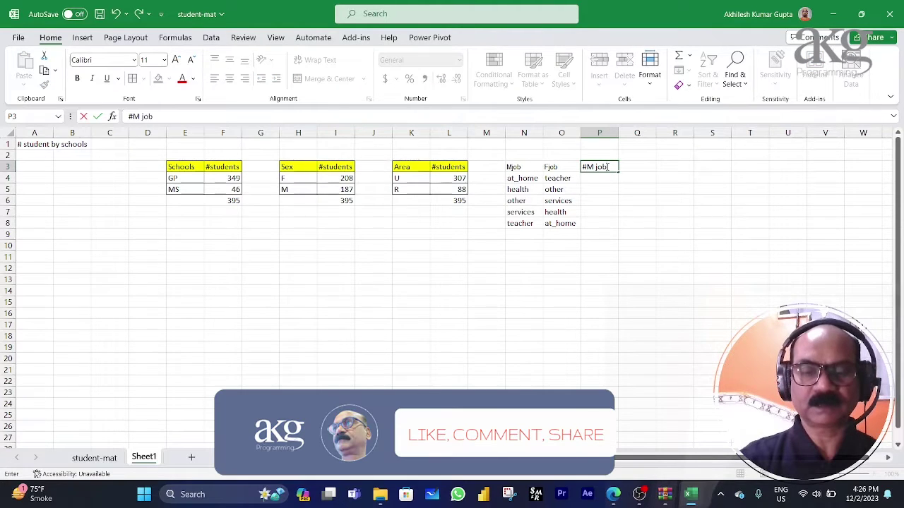
{"action": "key", "text": "Tab"}
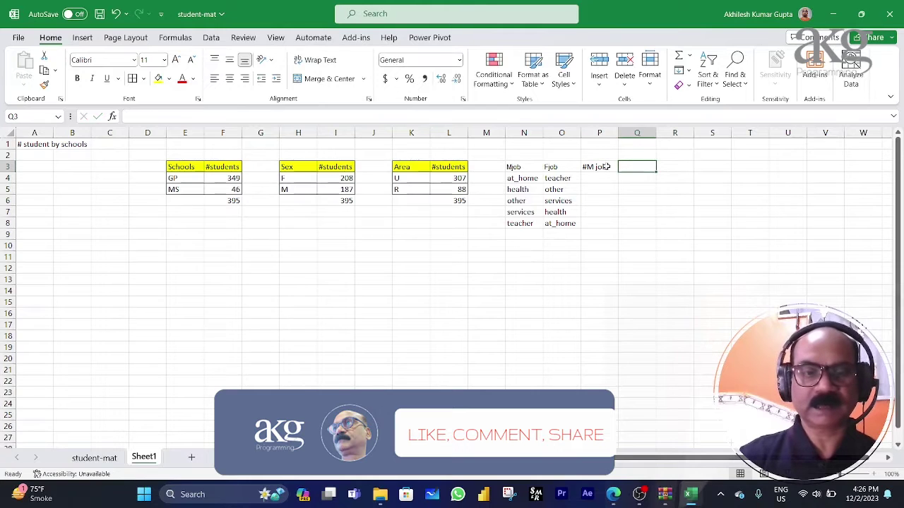
- Enter the header "#F job" in Q3 beside the #M job header
{"action": "type", "text": "#"}
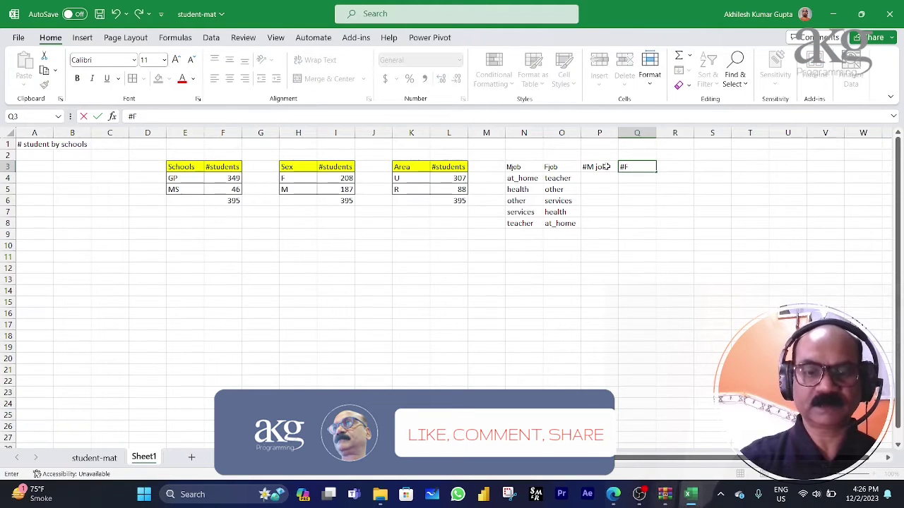
{"action": "type", "text": "F job"}
{"action": "key", "text": "Return"}
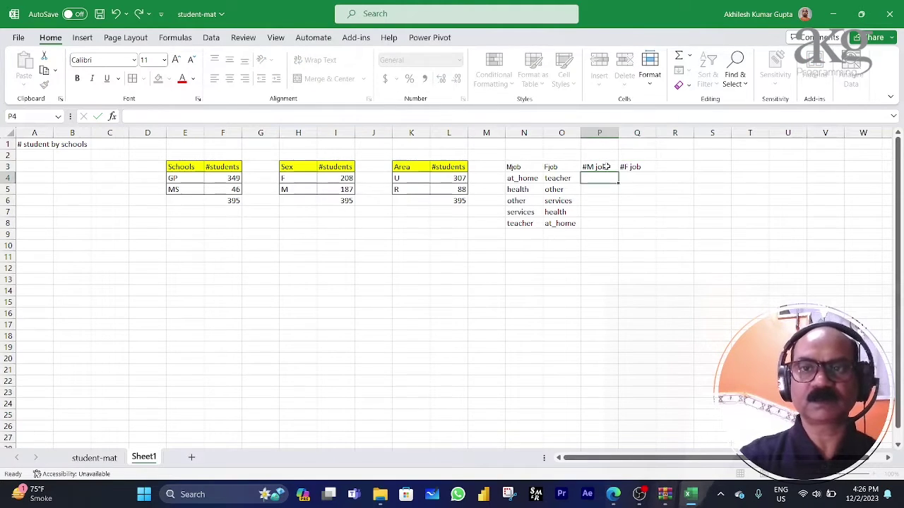
- Start a COUNTIF formula in P4 with the absolute range 'student-mat'!$I$2:$I$396 as its range argument
{"action": "type", "text": "="}
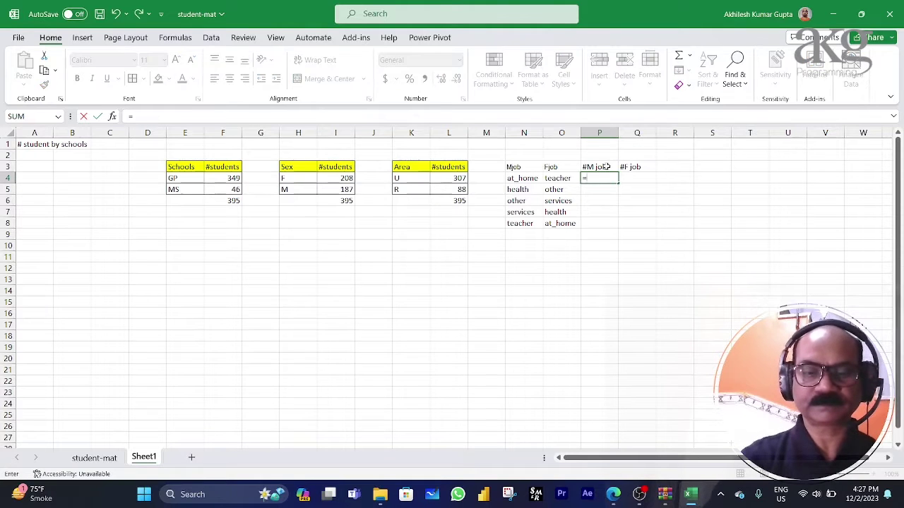
{"action": "type", "text": "countif"}
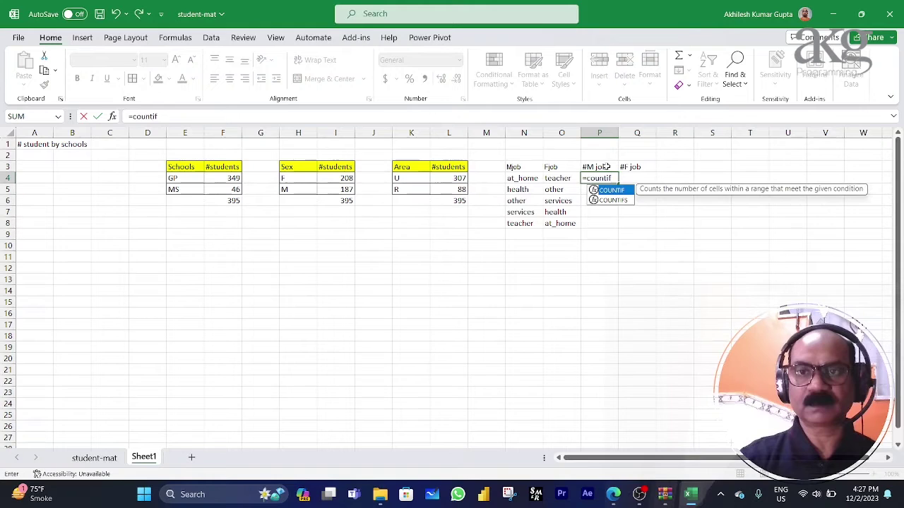
{"action": "key", "text": "Tab"}
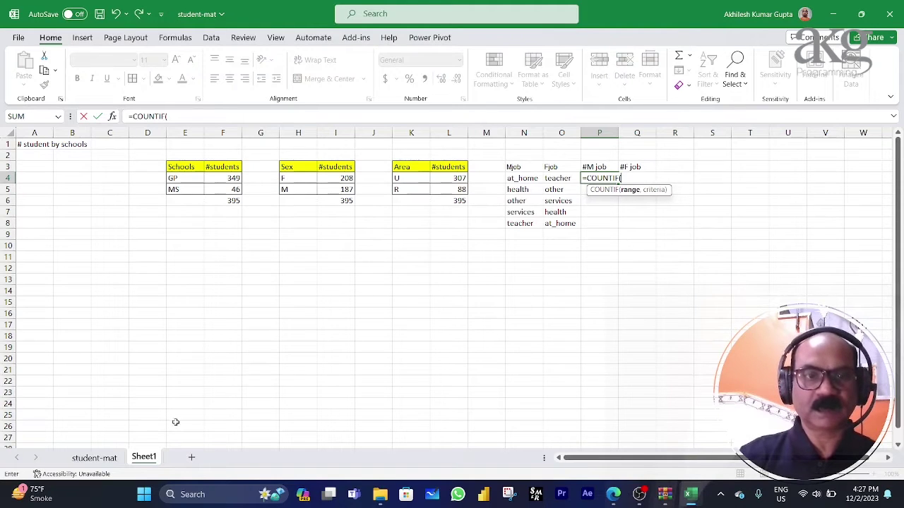
{"action": "left_click", "coordinate": [117, 459]}
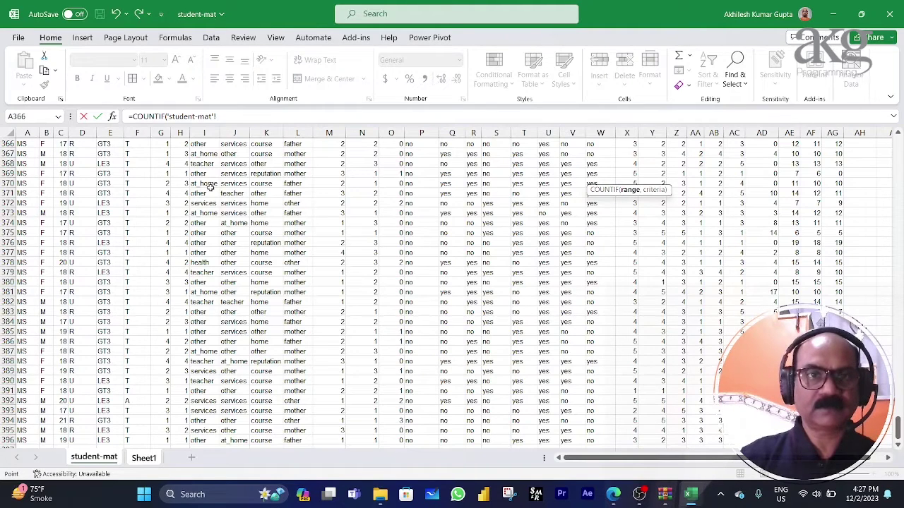
{"action": "left_click", "coordinate": [210, 189]}
{"action": "key", "text": "ctrl+Up"}
{"action": "key", "text": "Down"}
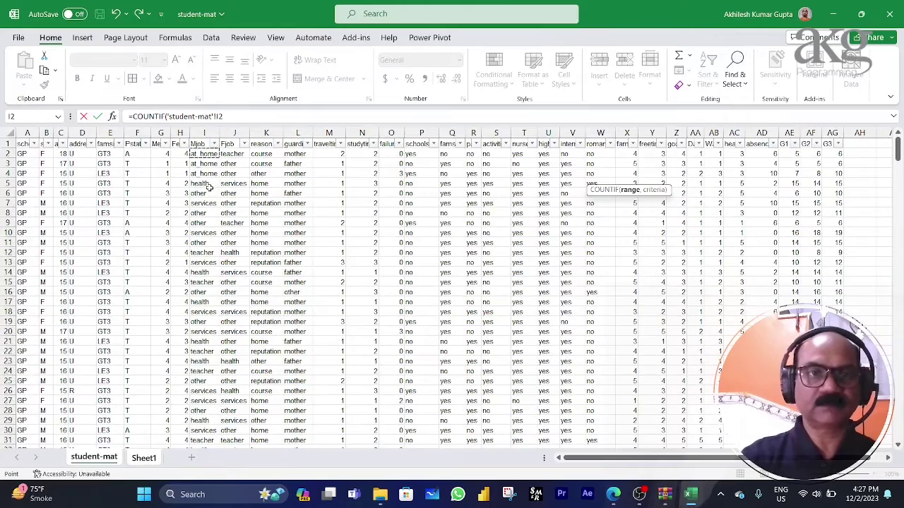
{"action": "key", "text": "ctrl+shift+Down"}
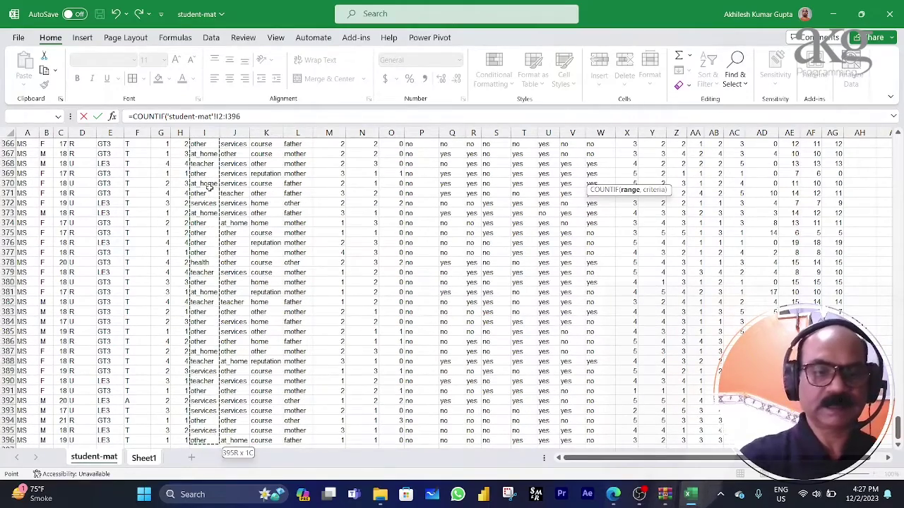
{"action": "key", "text": "F4"}
{"action": "type", "text": ","}
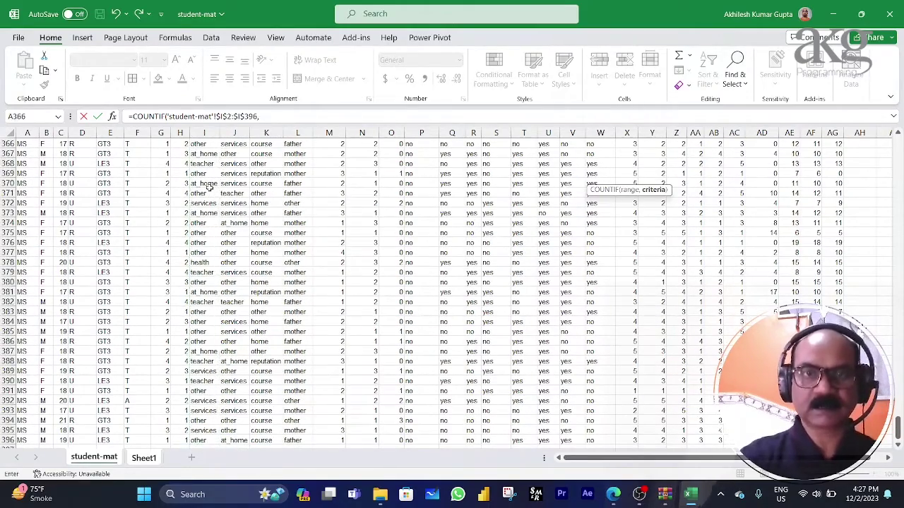
- Complete the P4 COUNTIF formula with the column-locked criterion Sheet1!$N4
{"action": "left_click", "coordinate": [145, 458]}
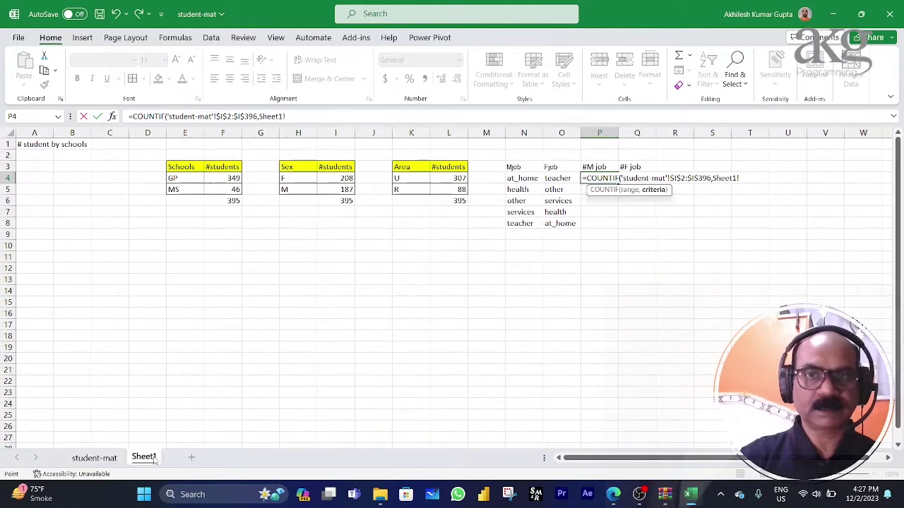
{"action": "left_click", "coordinate": [515, 179]}
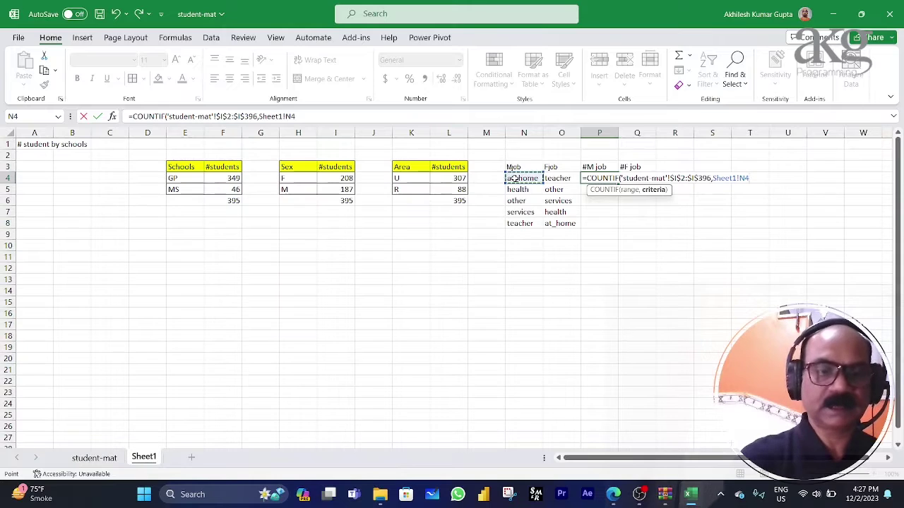
{"action": "key", "text": "F4"}
{"action": "key", "text": "F4"}
{"action": "key", "text": "F4"}
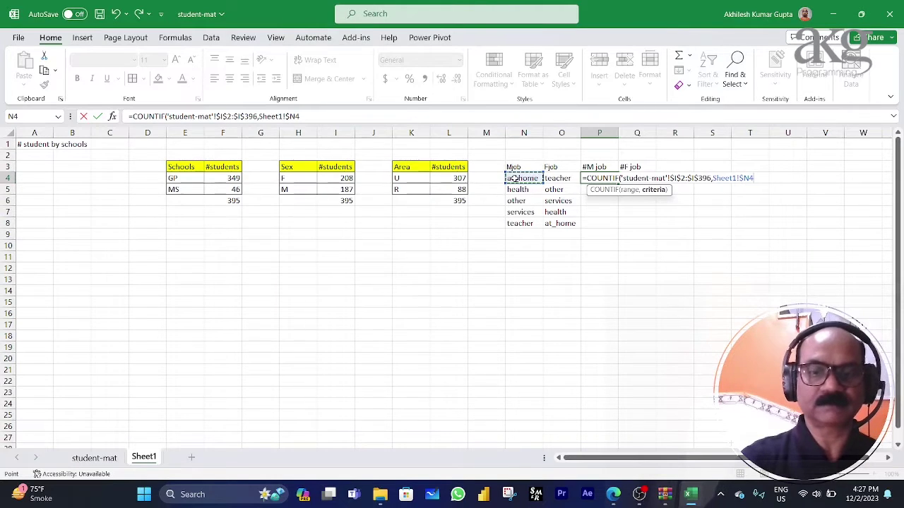
{"action": "type", "text": ")"}
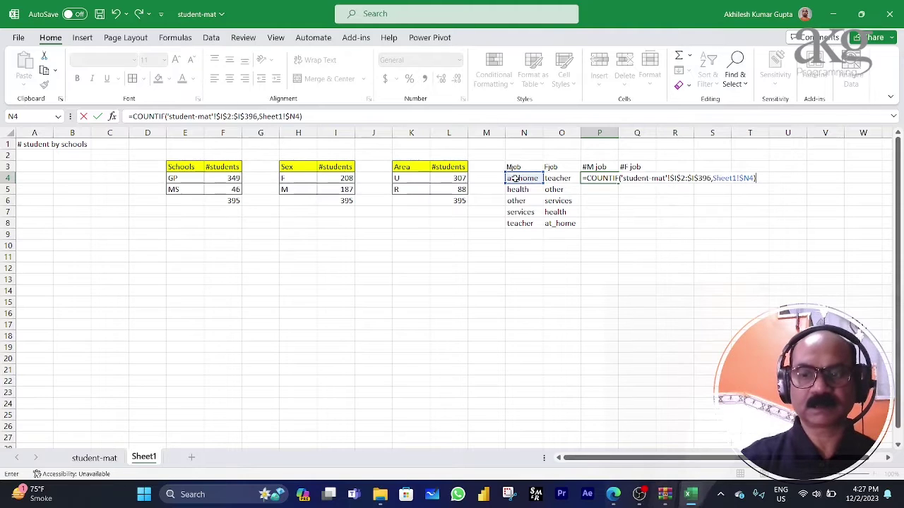
{"action": "key", "text": "Return"}
- Fill the COUNTIF formula from P4 down through P8 for the remaining Mjob values
{"action": "key", "text": "Up"}
{"action": "key", "text": "shift+Down"}
{"action": "key", "text": "shift+Down"}
{"action": "key", "text": "shift+Down"}
{"action": "key", "text": "shift+Down"}
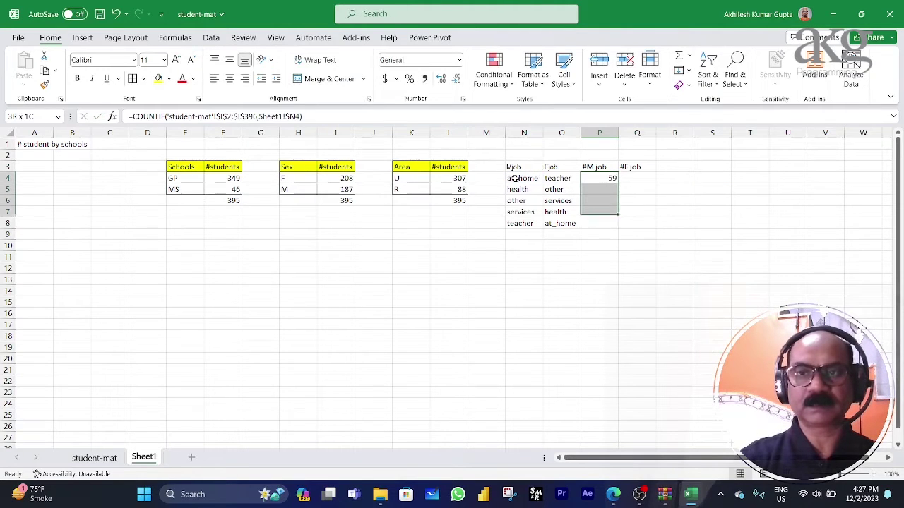
{"action": "key", "text": "ctrl+d"}
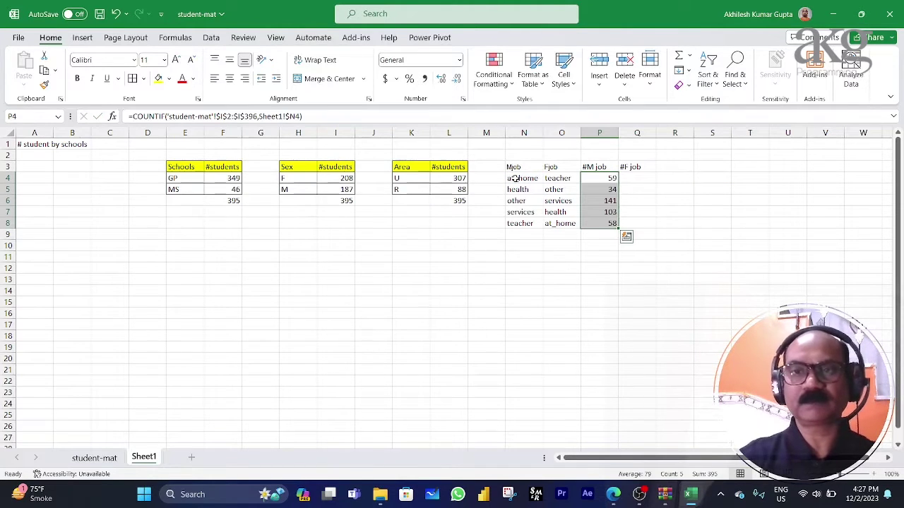
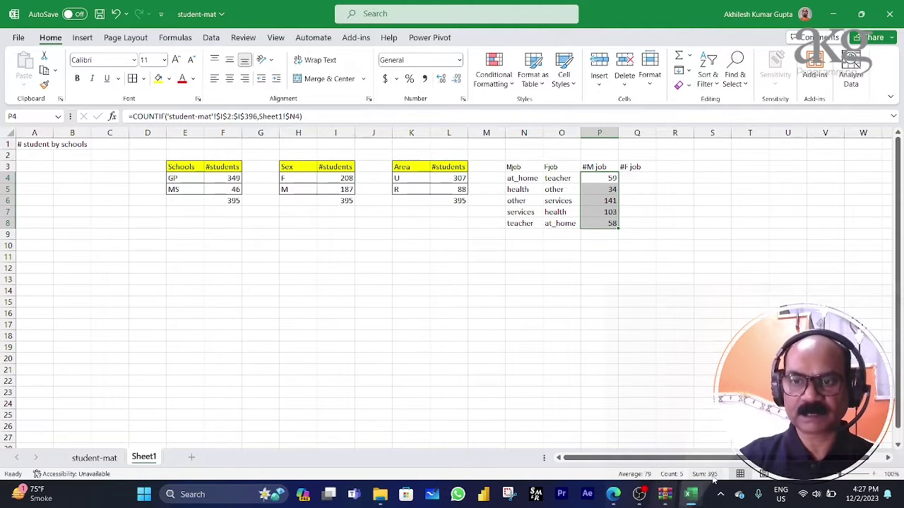
- Copy the COUNTIF formulas in P4:P8 into Q4:Q8 under the #F job header
{"action": "left_click", "coordinate": [633, 180]}
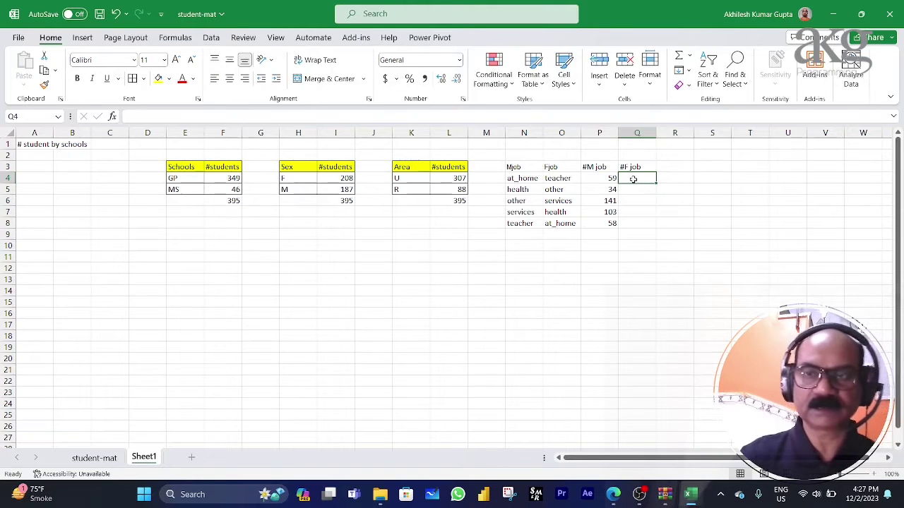
{"action": "left_click_drag", "start_coordinate": [608, 177], "coordinate": [608, 223]}
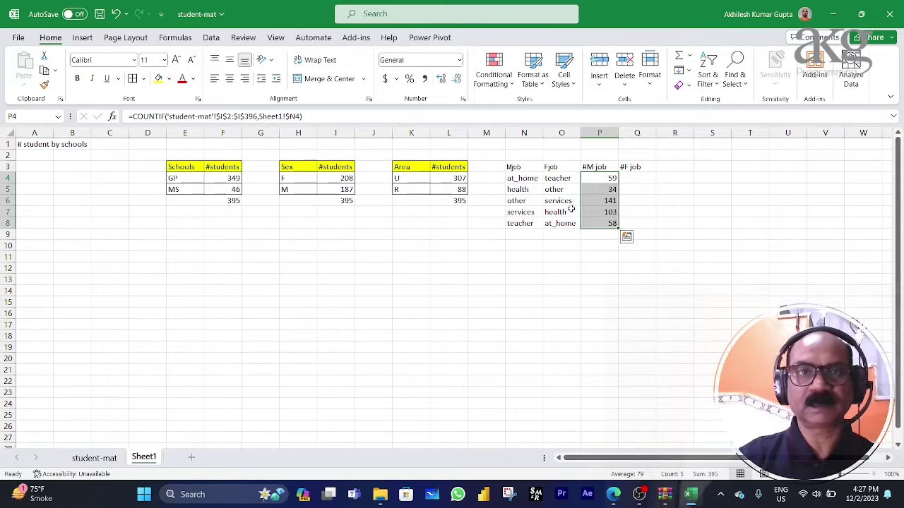
{"action": "key", "text": "ctrl+c"}
{"action": "left_click", "coordinate": [633, 179]}
{"action": "key", "text": "ctrl+v"}
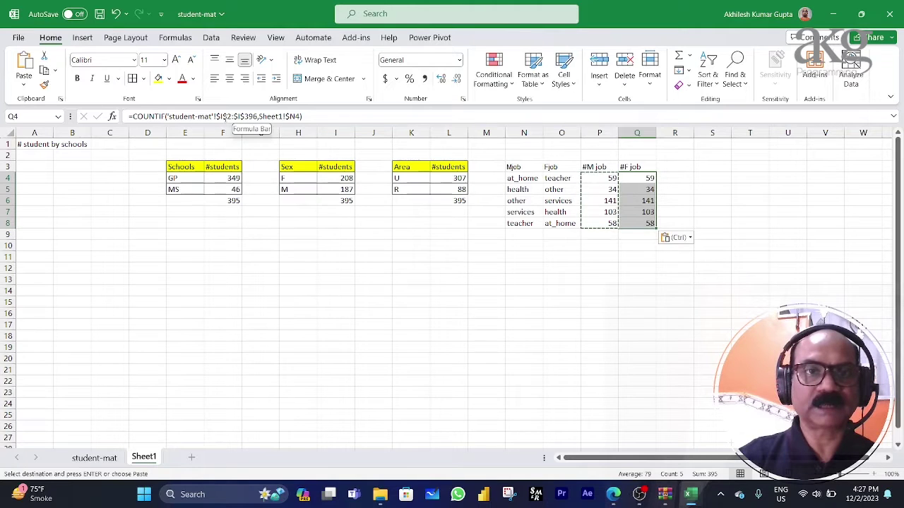
- Change the start of the counted range in Q4's COUNTIF formula to column J, giving $J$2
{"action": "left_click", "coordinate": [226, 117]}
{"action": "key", "text": "BackSpace"}
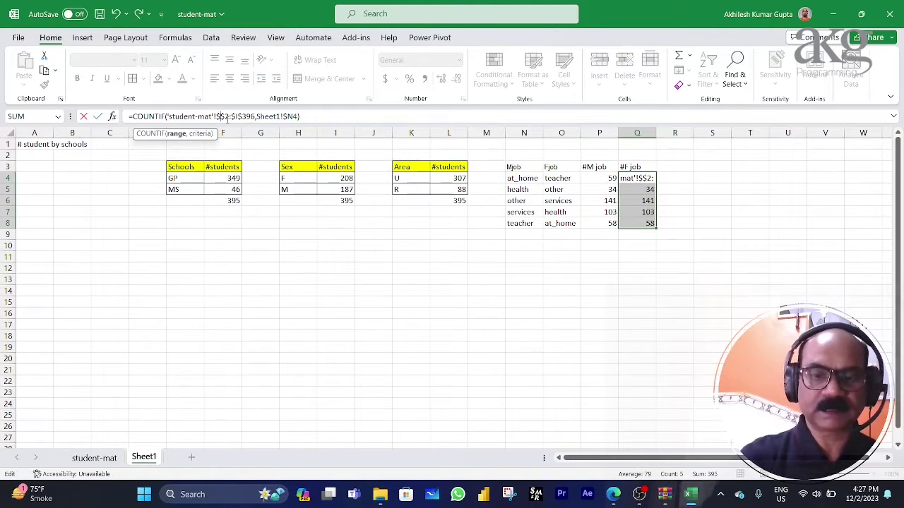
{"action": "type", "text": "j"}
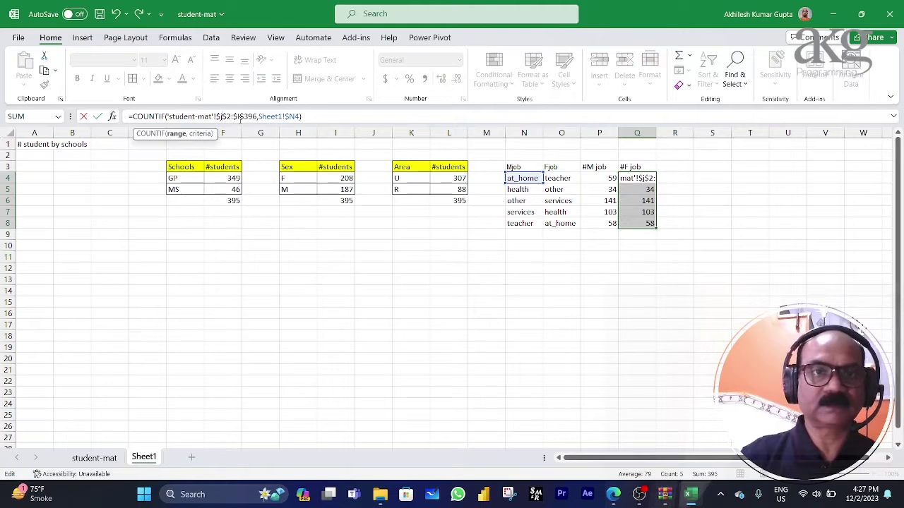
- Change the #F job formula in Q4 to count column J, $J$2:$J$396, of student-mat and fill it down to Q8
{"action": "left_click", "coordinate": [240, 117]}
{"action": "key", "text": "BackSpace"}
{"action": "type", "text": "j"}
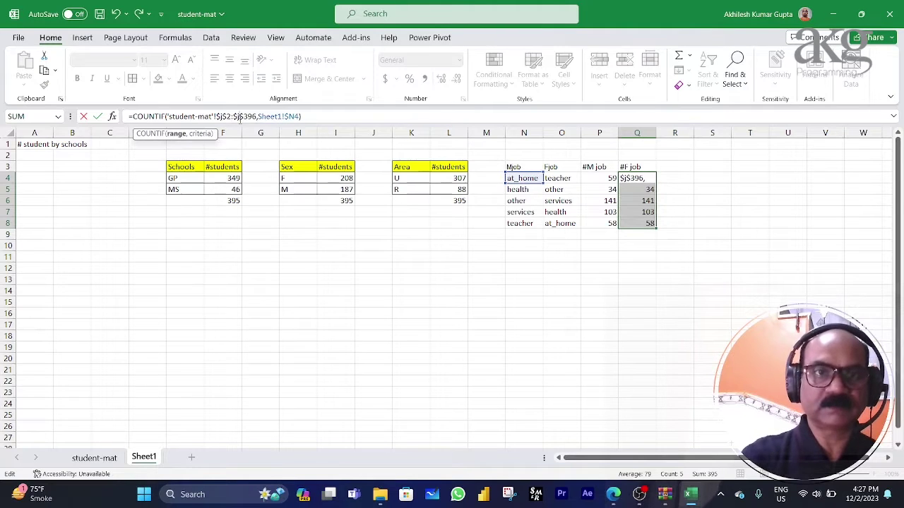
{"action": "key", "text": "Return"}
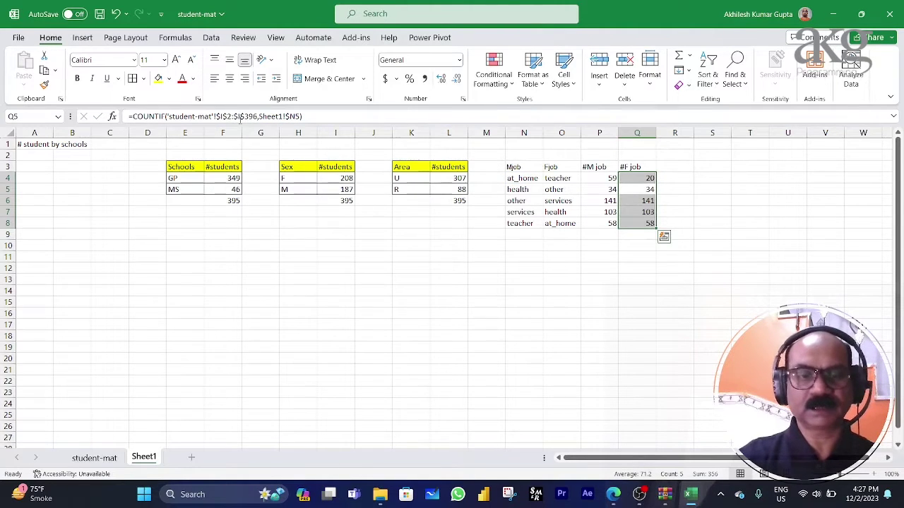
{"action": "key", "text": "ctrl+d"}
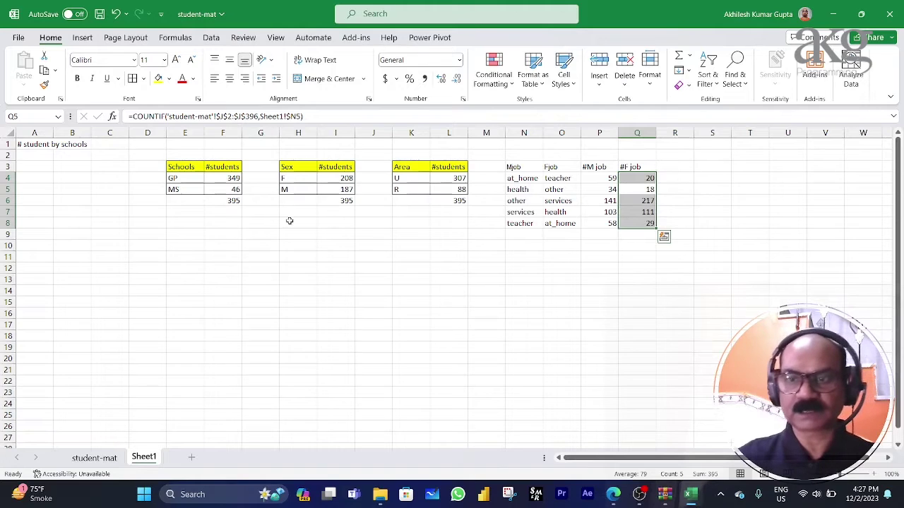
{"action": "left_click", "coordinate": [637, 281]}
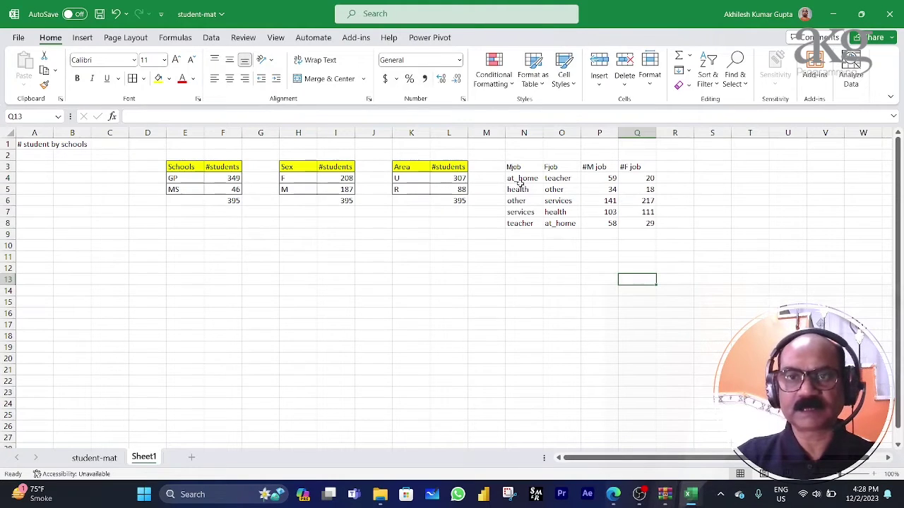
- Copy the yellow header formatting from the Area table's #students heading to the job table headings in N3:Q3
{"action": "left_click", "coordinate": [434, 166]}
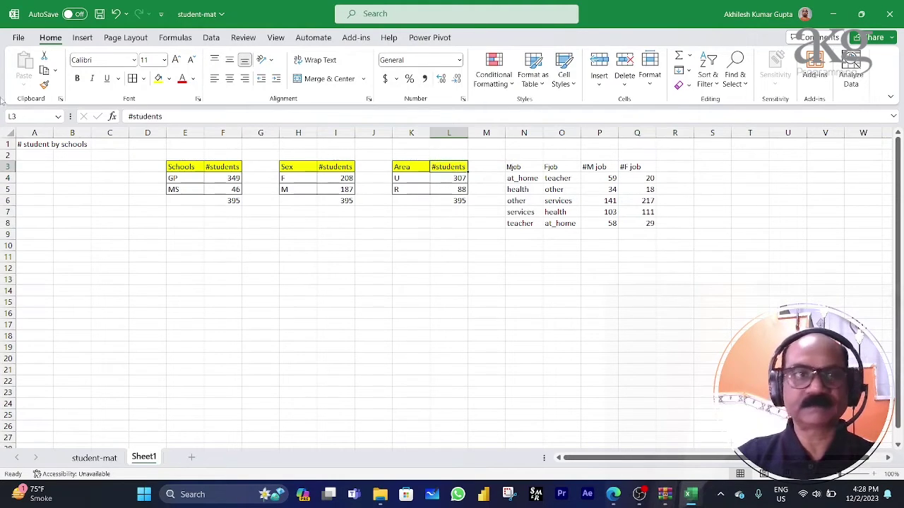
{"action": "left_click", "coordinate": [44, 85]}
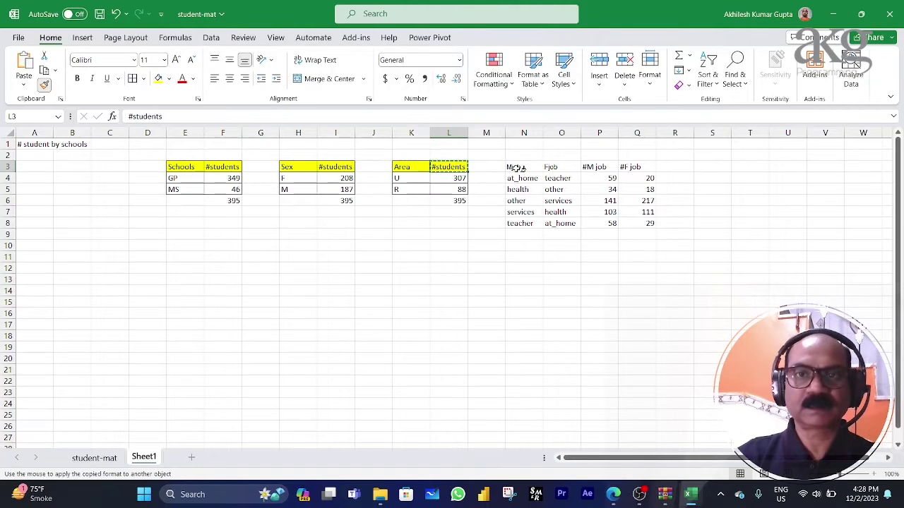
{"action": "left_click_drag", "start_coordinate": [514, 167], "coordinate": [632, 167]}
- Apply all borders to the job table's data cells N4:Q8
{"action": "left_click_drag", "start_coordinate": [518, 177], "coordinate": [639, 224]}
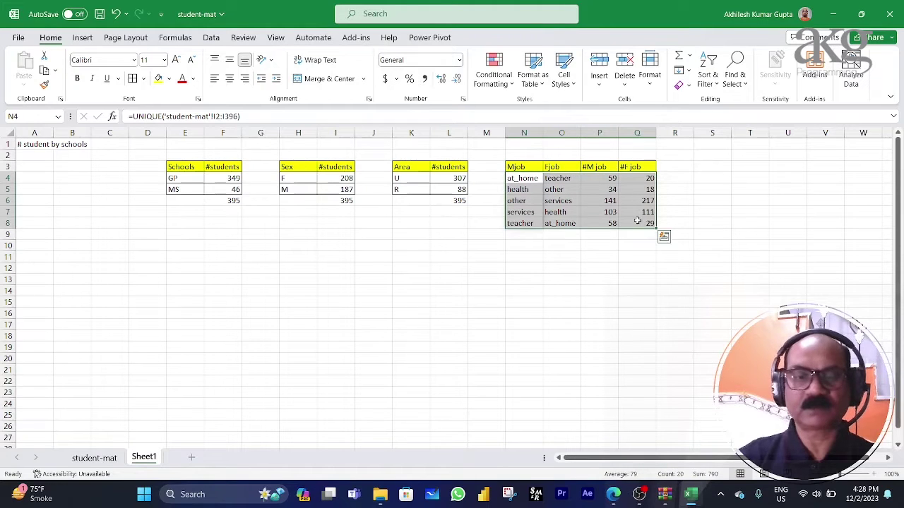
{"action": "key", "text": "h"}
{"action": "key", "text": "b"}
{"action": "key", "text": "a"}
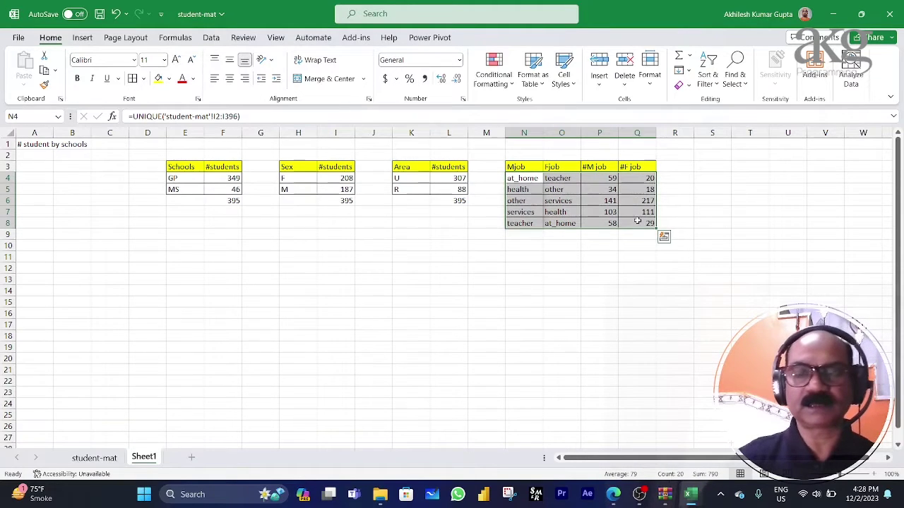
{"action": "left_click_drag", "start_coordinate": [579, 133], "coordinate": [579, 134]}
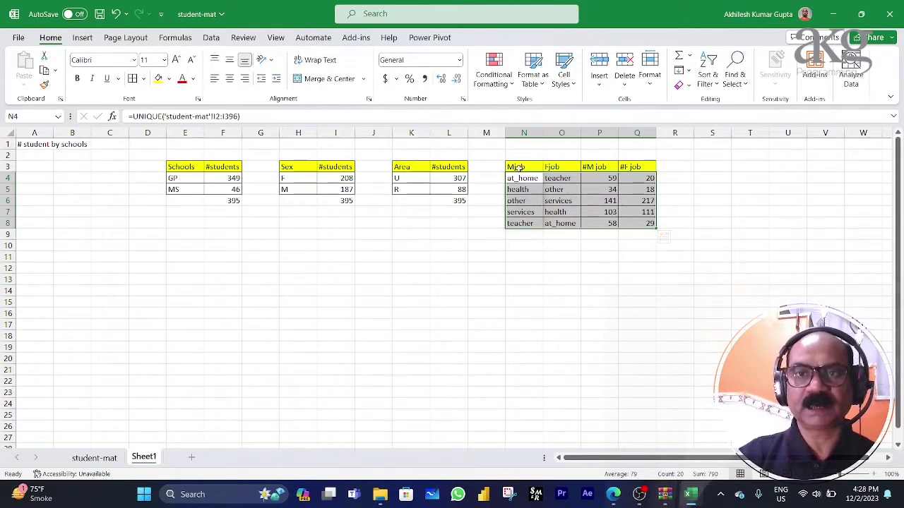
- Center the job table headings in N3:Q3 horizontally
{"action": "left_click_drag", "start_coordinate": [516, 167], "coordinate": [636, 168]}
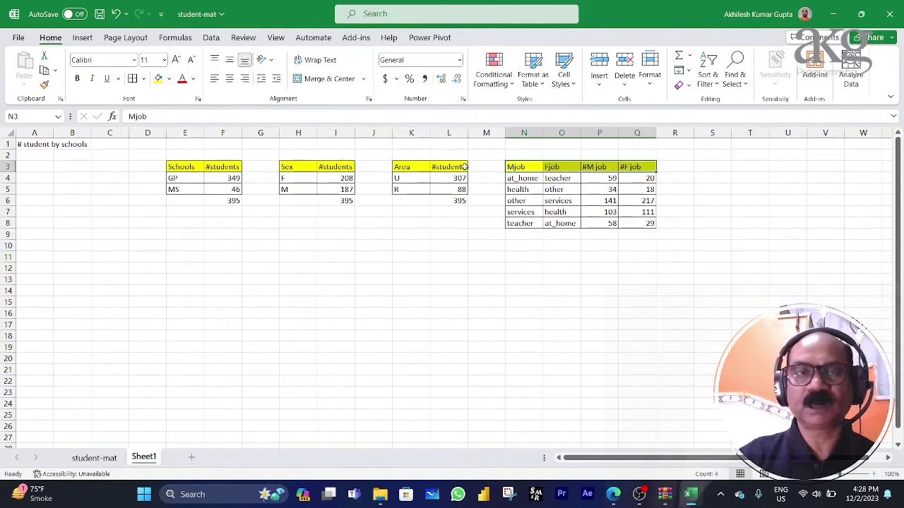
{"action": "left_click", "coordinate": [231, 80]}
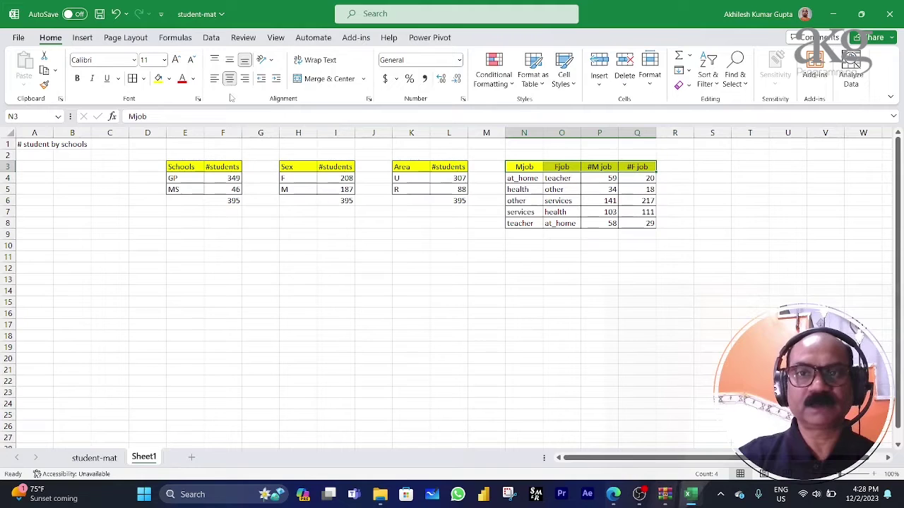
{"action": "left_click", "coordinate": [683, 156]}
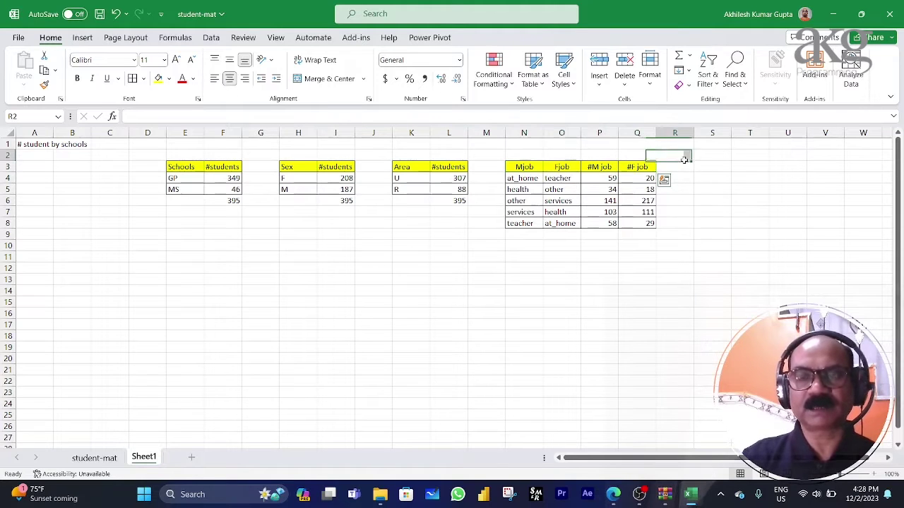
- Examine the column headings on the student-mat sheet and the extent of the schoolsup data in column P
{"action": "left_click", "coordinate": [83, 459]}
{"action": "left_click", "coordinate": [294, 232]}
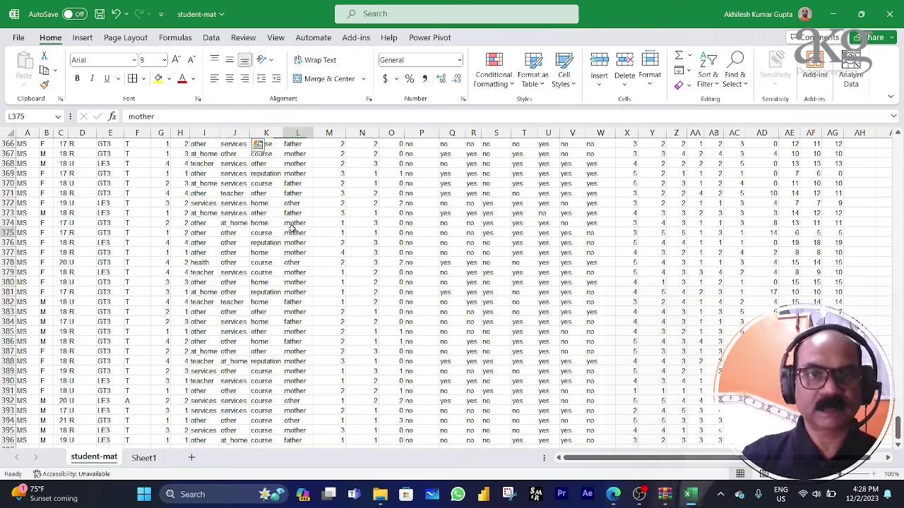
{"action": "key", "text": "ctrl+Up"}
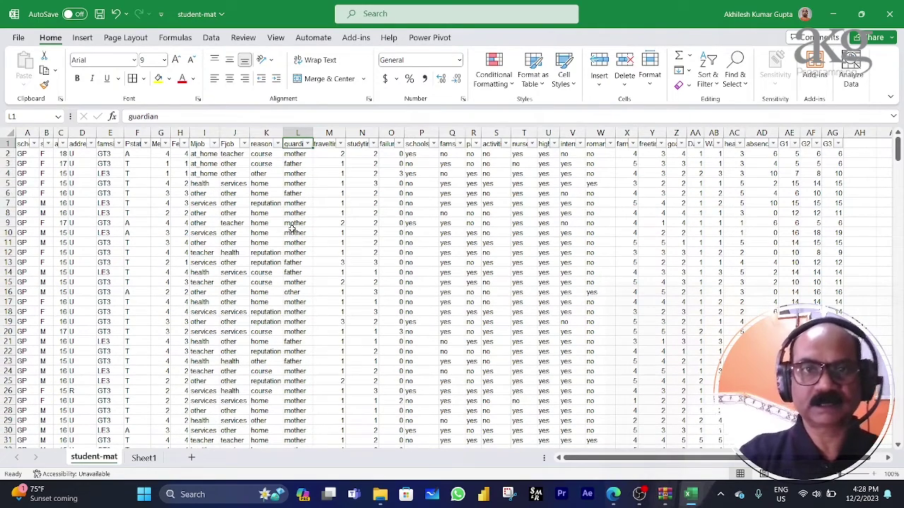
{"action": "key", "text": "Right"}
{"action": "key", "text": "Right"}
{"action": "key", "text": "Right"}
{"action": "key", "text": "Right"}
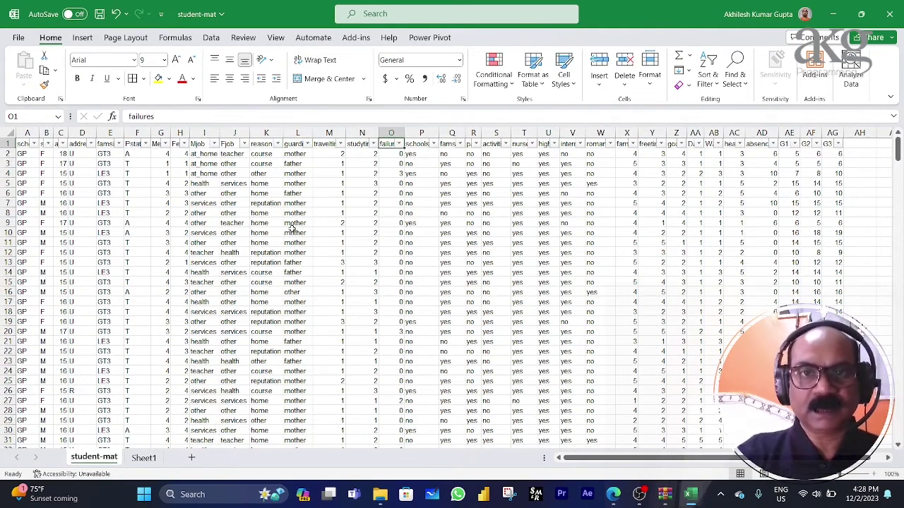
{"action": "key", "text": "Down"}
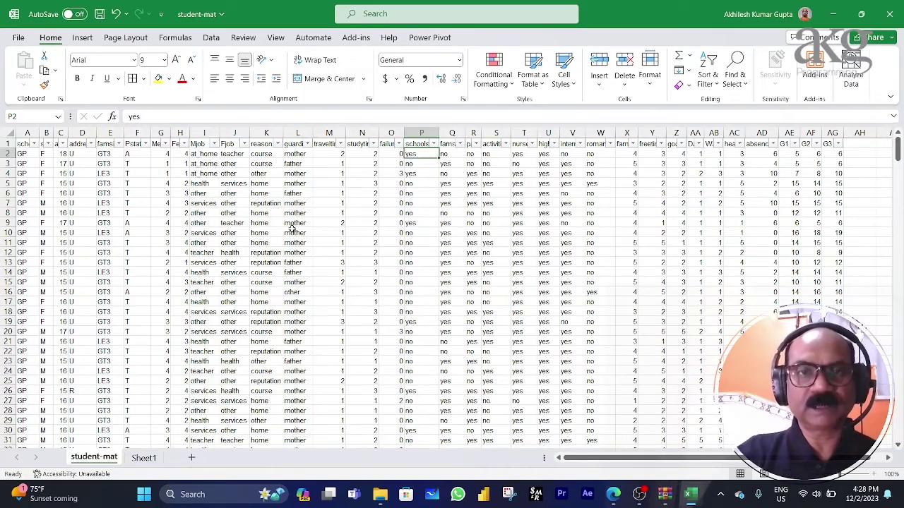
{"action": "key", "text": "ctrl+Down"}
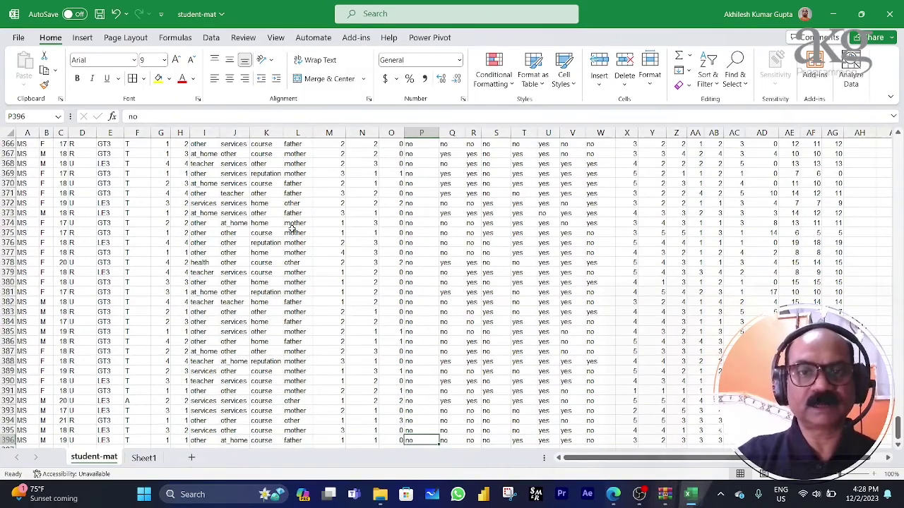
{"action": "key", "text": "ctrl+Up"}
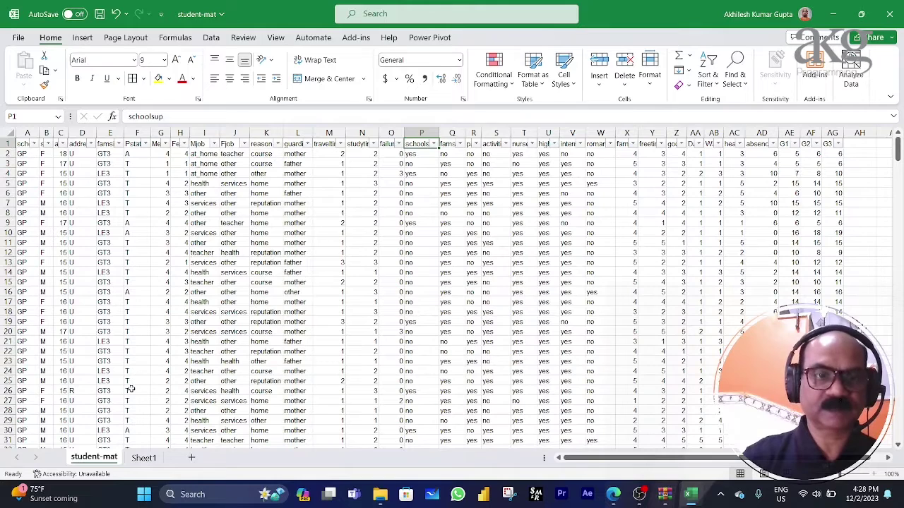
- Set the font size of cell E10 on Sheet1 to 48
{"action": "left_click", "coordinate": [148, 458]}
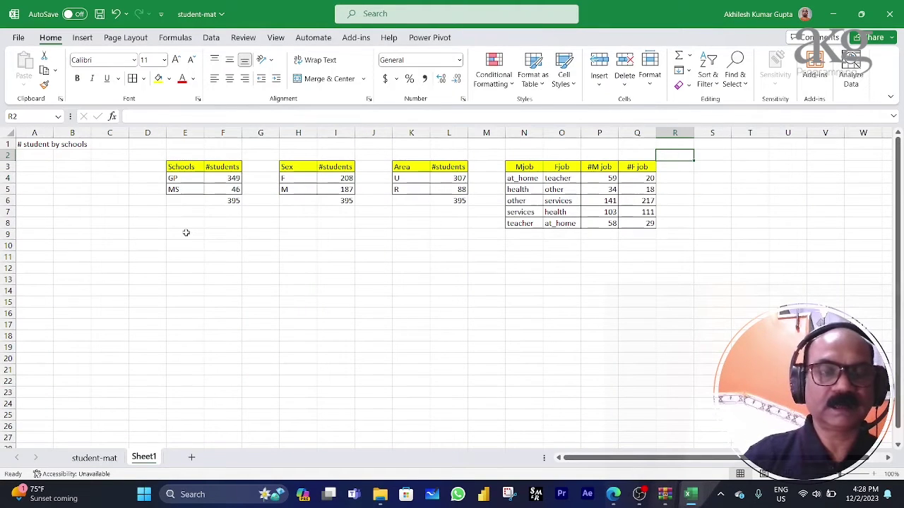
{"action": "left_click", "coordinate": [182, 243]}
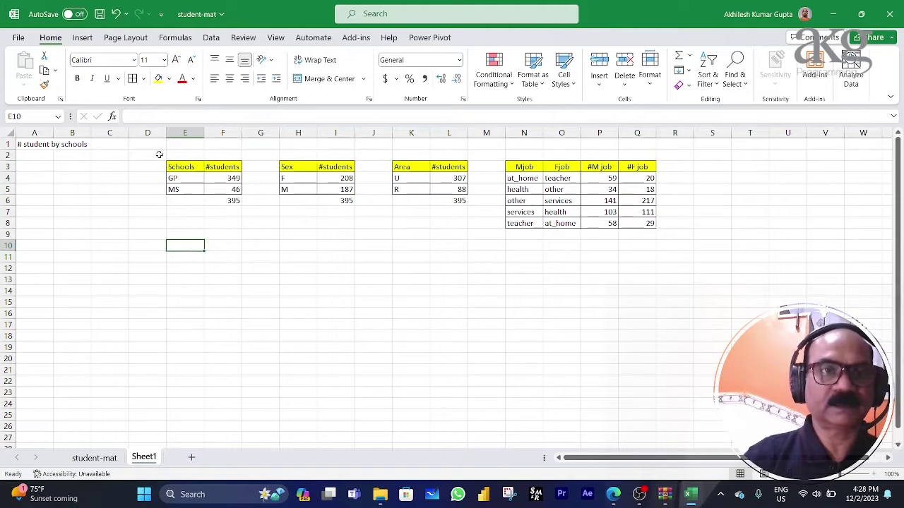
{"action": "left_click", "coordinate": [163, 60]}
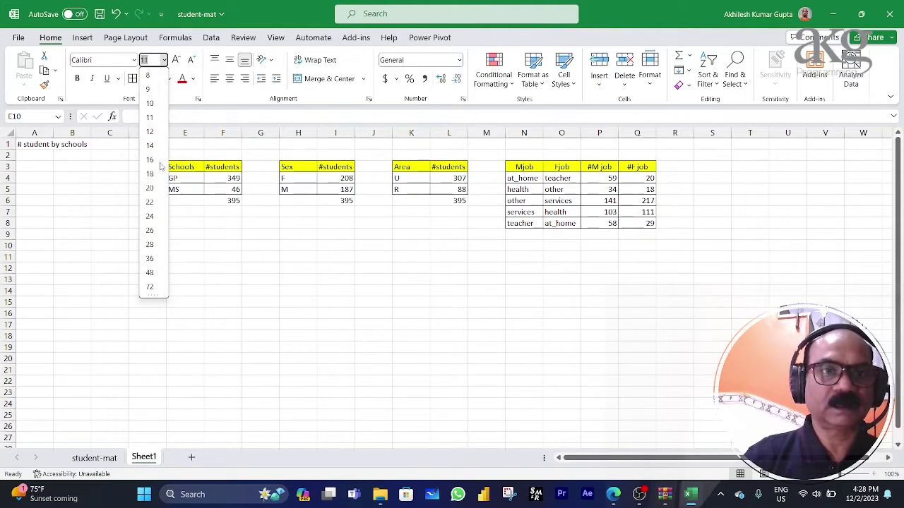
{"action": "left_click", "coordinate": [152, 273]}
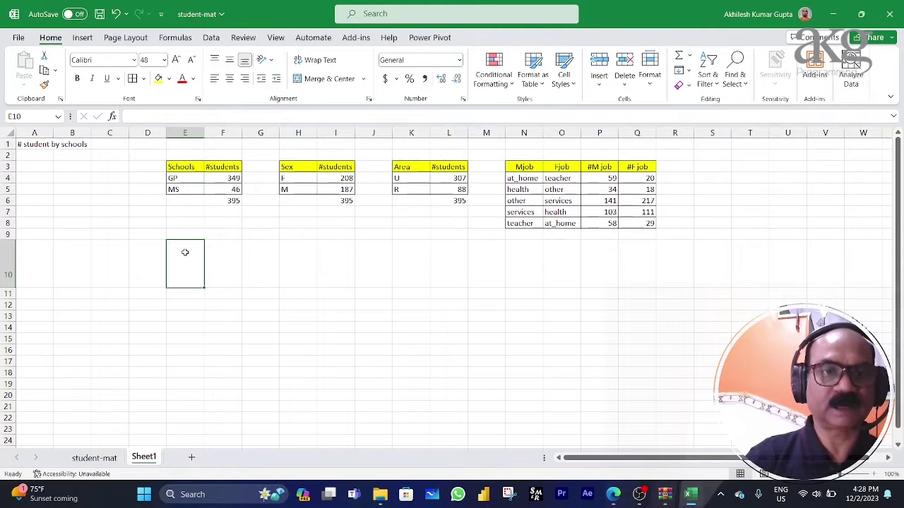
- Count the students with school support in E10 with =COUNTIF('student-mat'!P2:P396,"Yes")
{"action": "type", "text": "="}
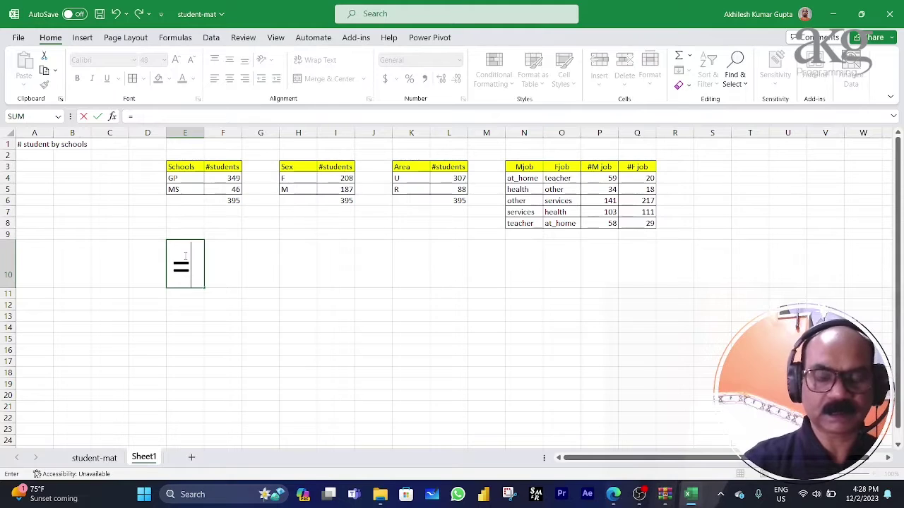
{"action": "type", "text": "countif"}
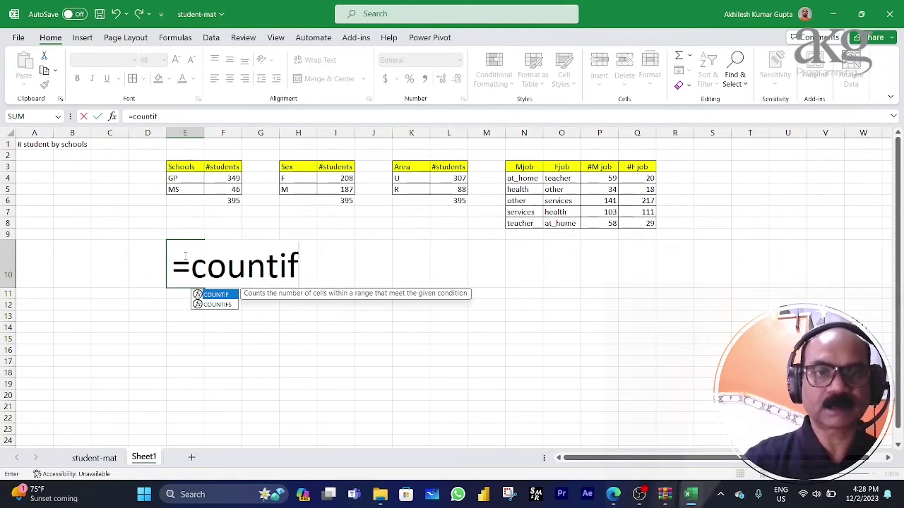
{"action": "key", "text": "Tab"}
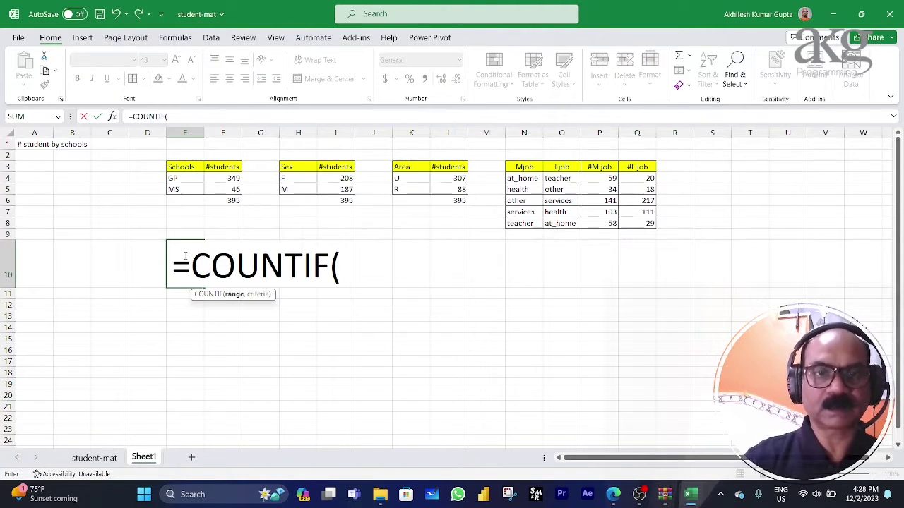
{"action": "left_click", "coordinate": [99, 460]}
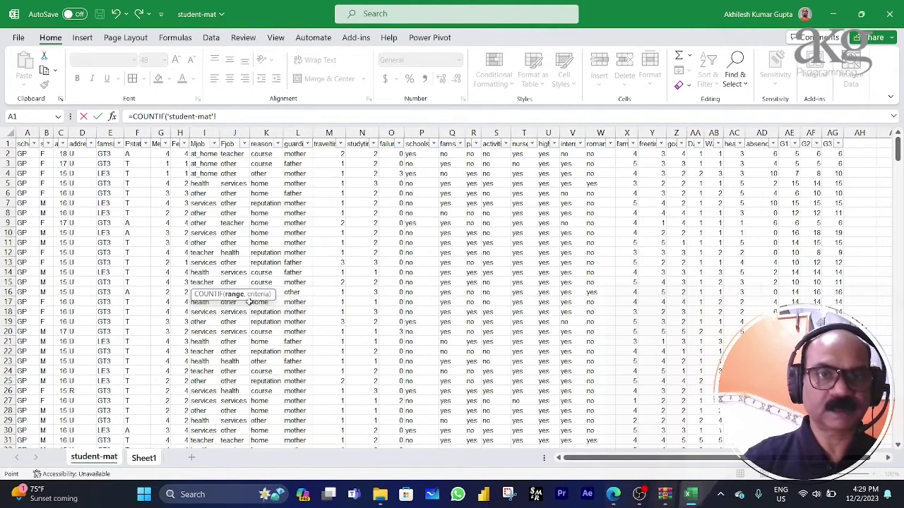
{"action": "left_click", "coordinate": [419, 154]}
{"action": "key", "text": "ctrl+shift+Down"}
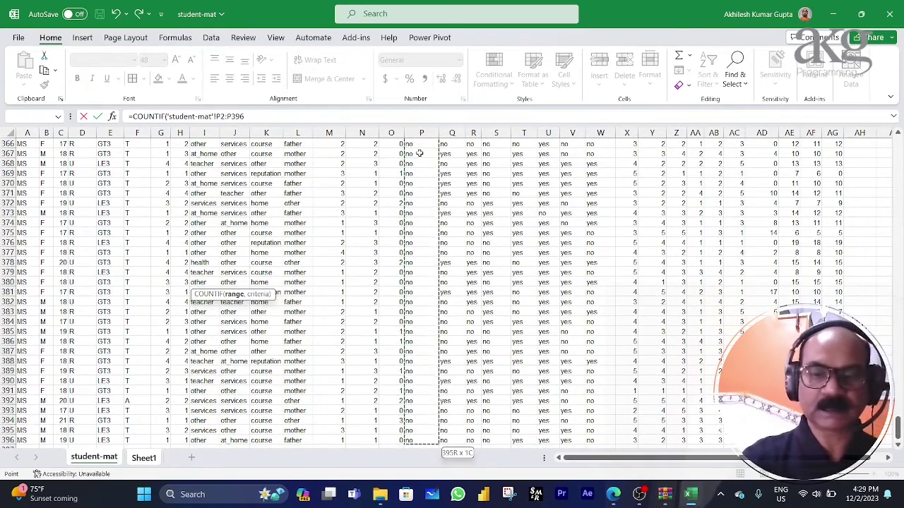
{"action": "type", "text": ",\"Ye"}
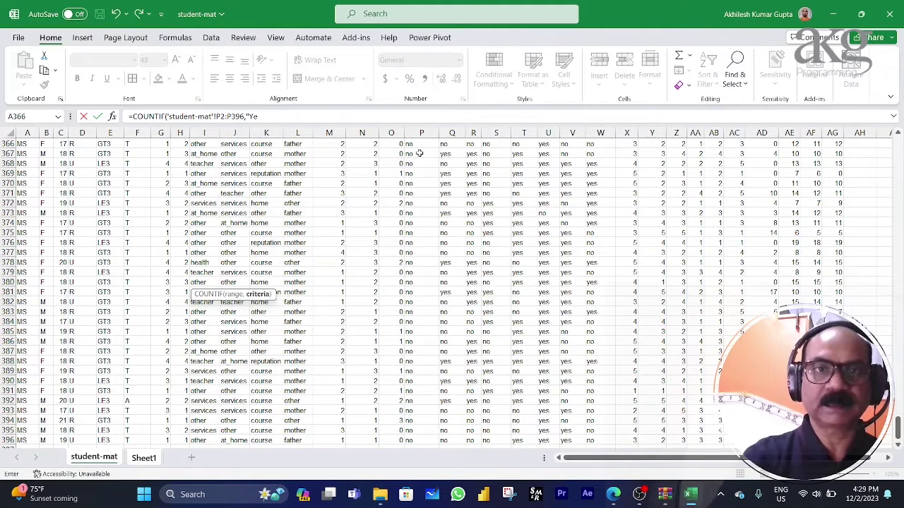
{"action": "type", "text": "s\")"}
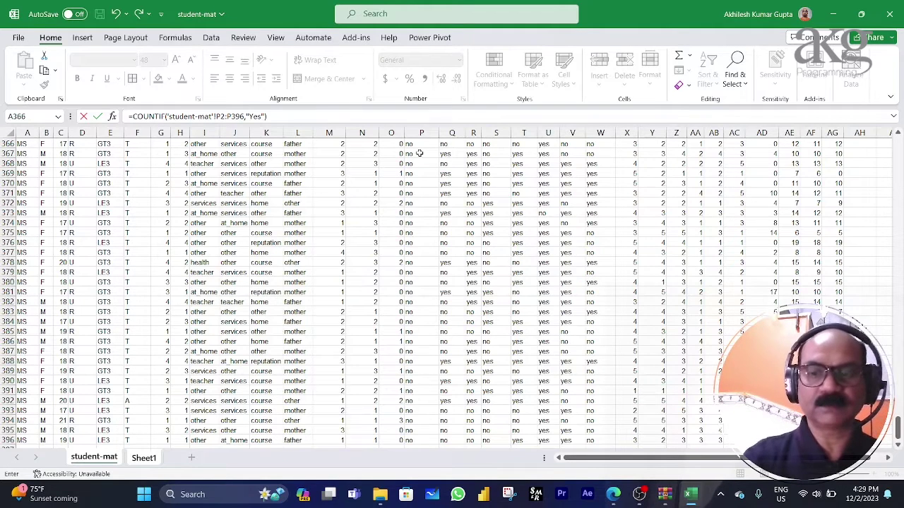
{"action": "key", "text": "Return"}
{"action": "key", "text": "Up"}
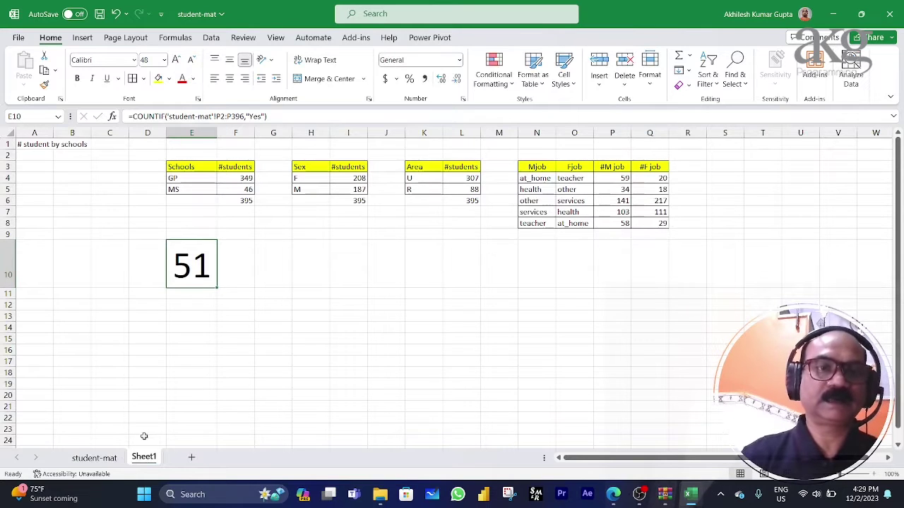
- Filter the schoolsup column on the student-mat sheet to yes and select all its filtered values to check the count
{"action": "left_click", "coordinate": [113, 457]}
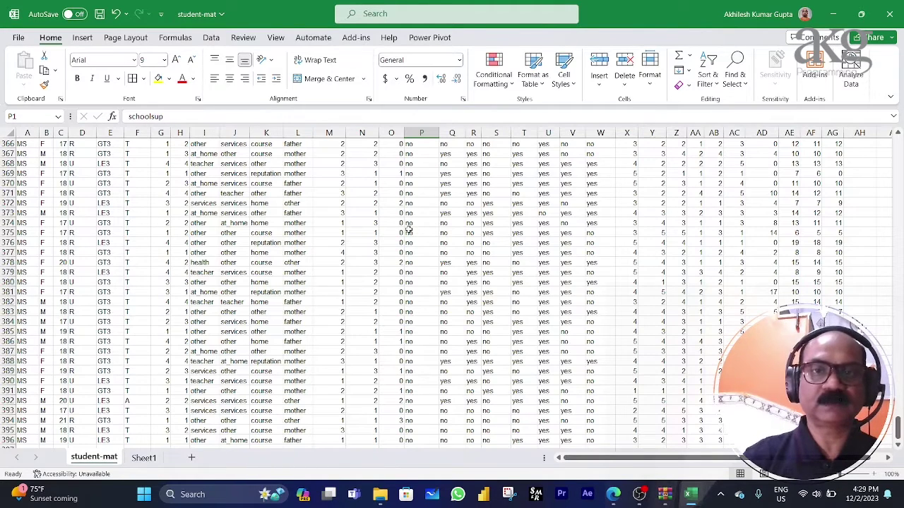
{"action": "scroll", "coordinate": [408, 230], "scroll_direction": "up", "scroll_amount": 20}
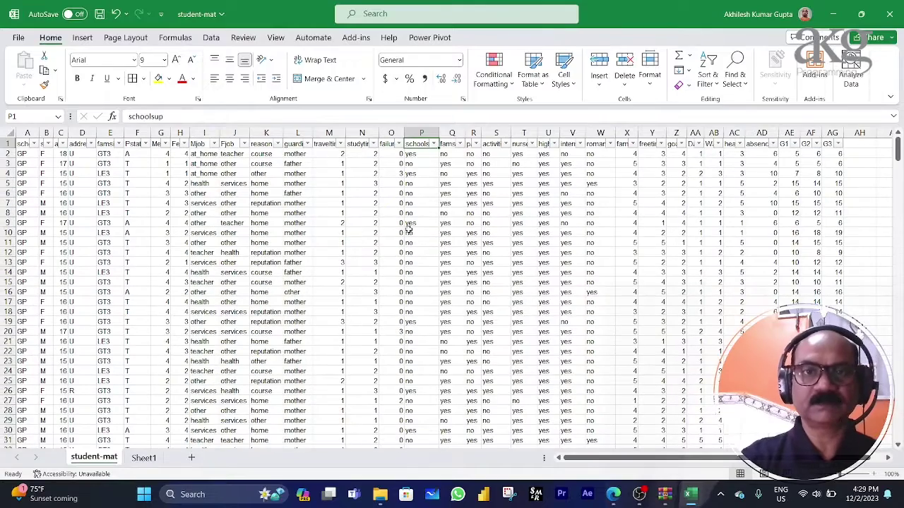
{"action": "key", "text": "alt+Down"}
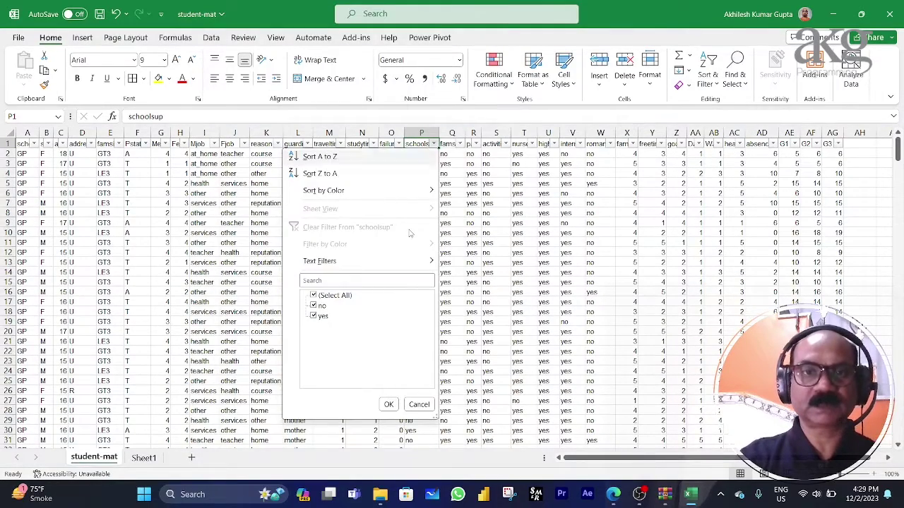
{"action": "key", "text": "Return"}
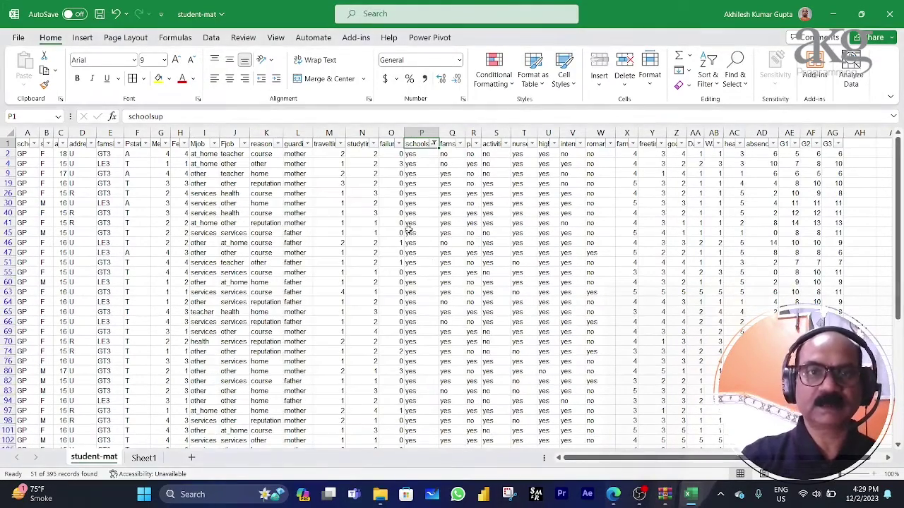
{"action": "key", "text": "Down"}
{"action": "key", "text": "ctrl+shift+Down"}
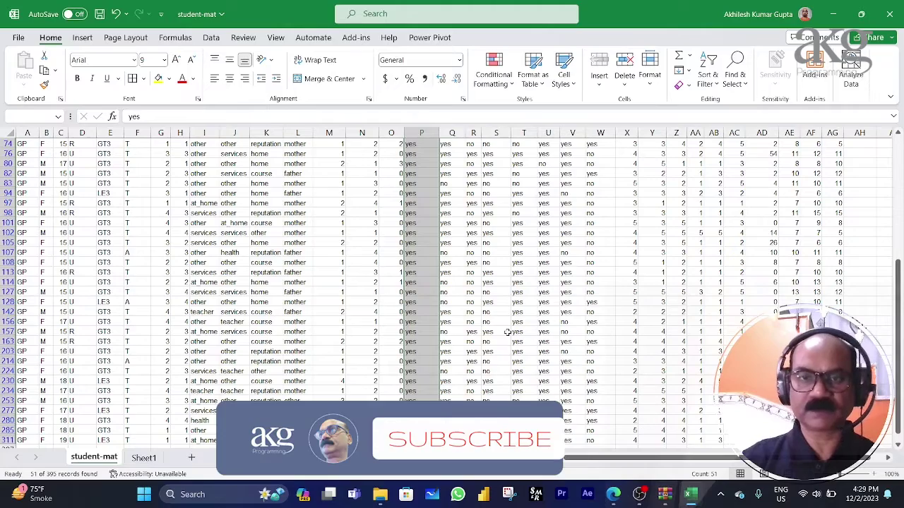
- Remove the filter from the student-mat sheet and copy the headings activities to romantic in S1:W1
{"action": "key", "text": "ctrl+Up"}
{"action": "key", "text": "ctrl+shift+l"}
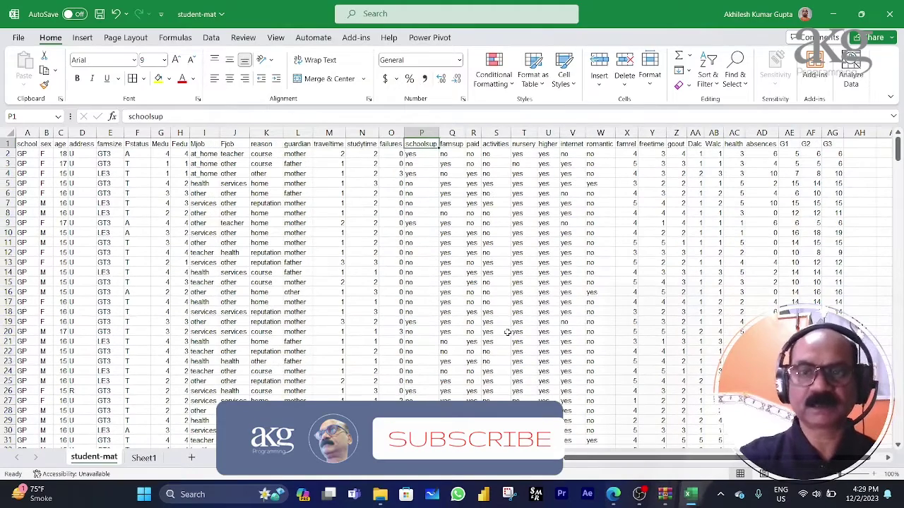
{"action": "key", "text": "Right"}
{"action": "key", "text": "Right"}
{"action": "key", "text": "Right"}
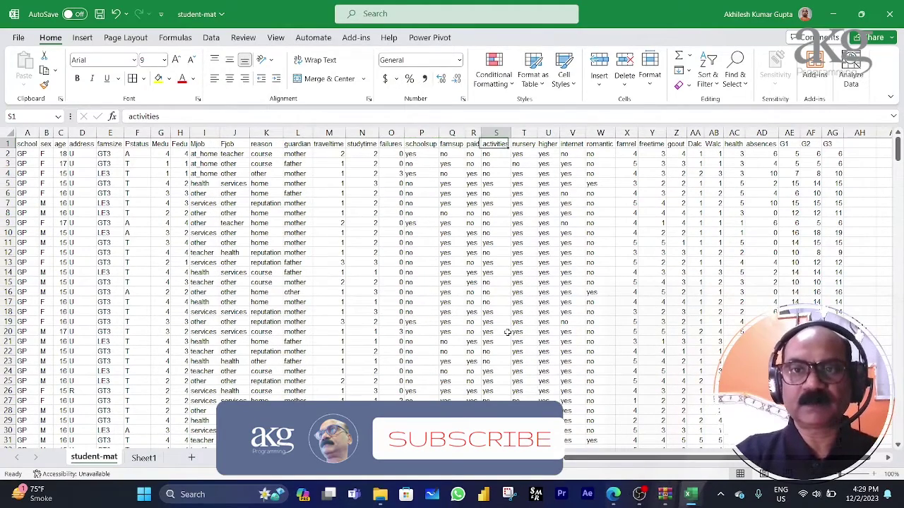
{"action": "key", "text": "shift+Right"}
{"action": "key", "text": "shift+Right"}
{"action": "key", "text": "shift+Right"}
{"action": "key", "text": "shift+Right"}
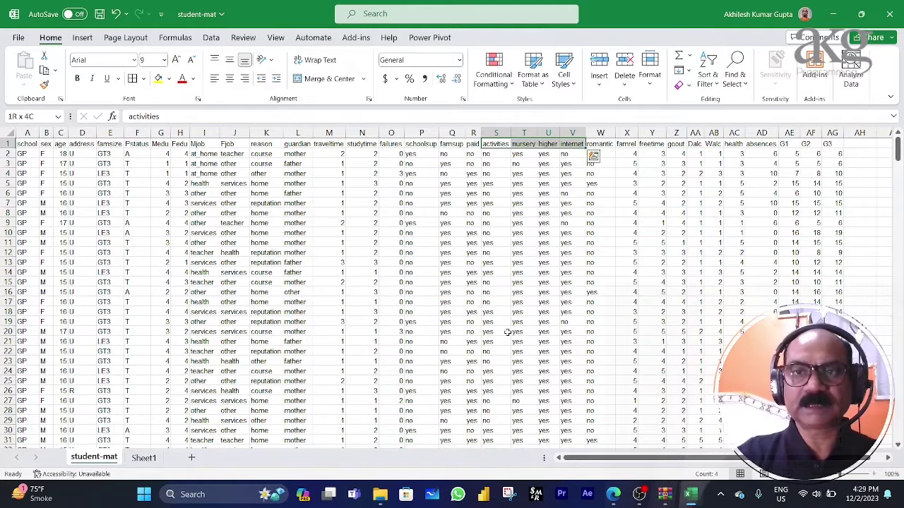
{"action": "key", "text": "ctrl+c"}
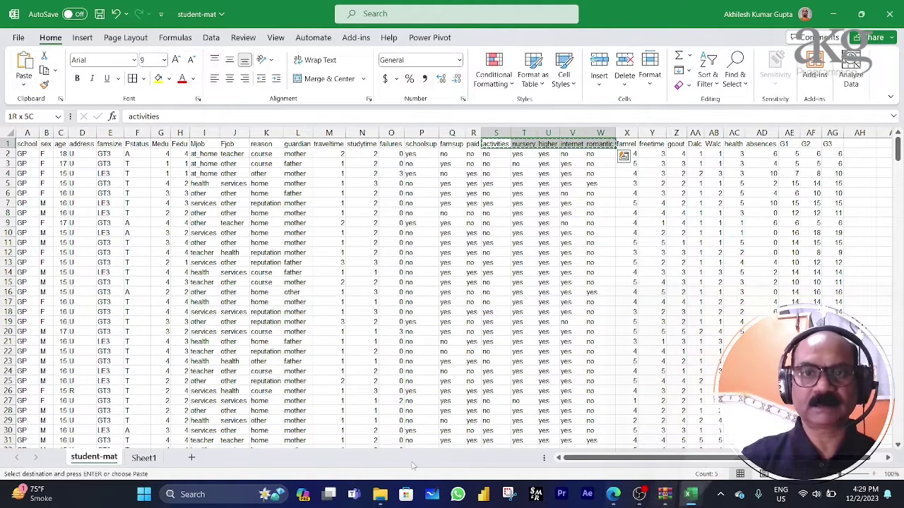
- Paste the copied headings on Sheet1 starting at I13 and enter yes above them in I12
{"action": "left_click", "coordinate": [143, 458]}
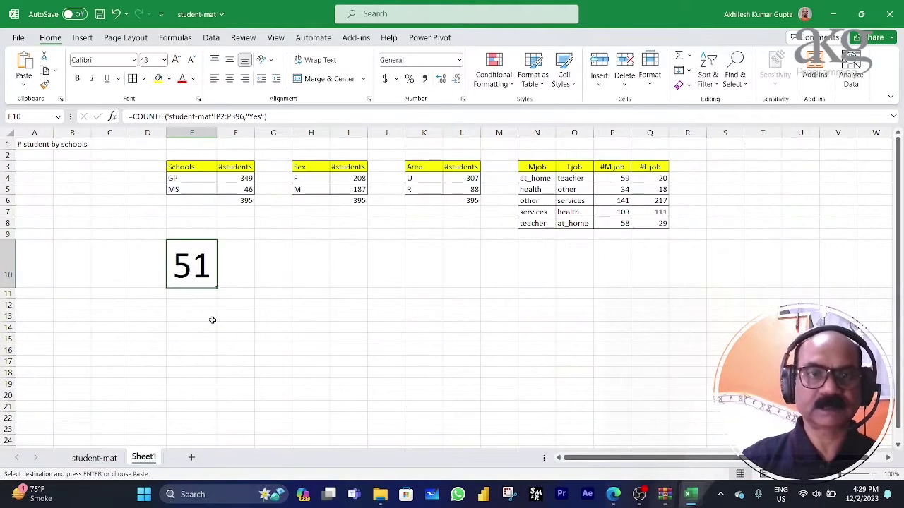
{"action": "left_click", "coordinate": [341, 317]}
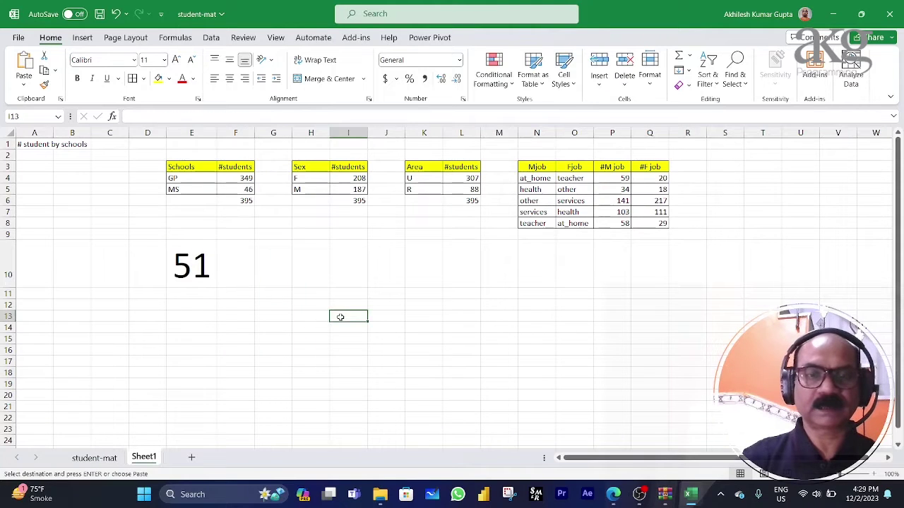
{"action": "key", "text": "ctrl+v"}
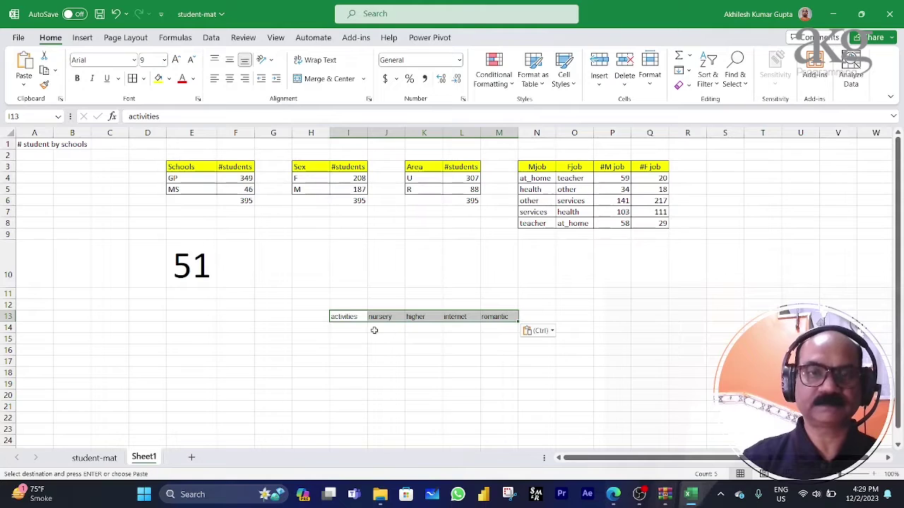
{"action": "left_click", "coordinate": [343, 304]}
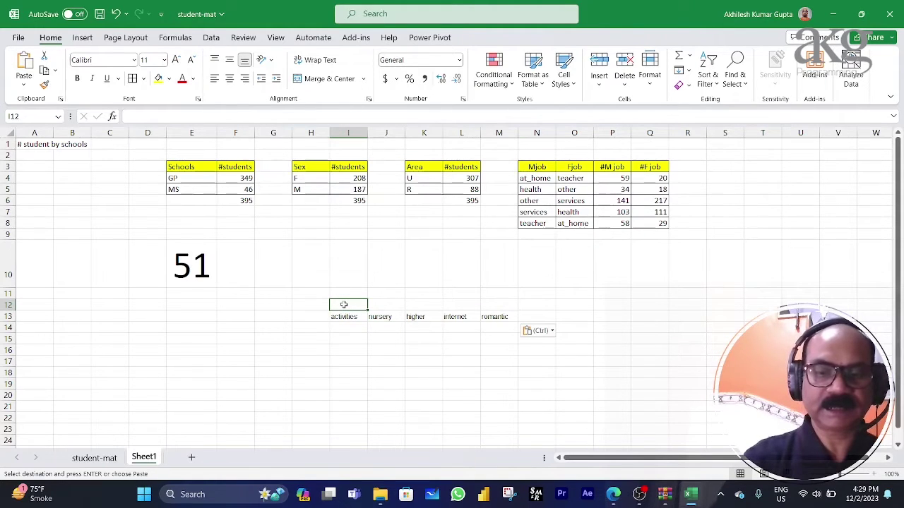
{"action": "type", "text": "yes"}
{"action": "key", "text": "Return"}
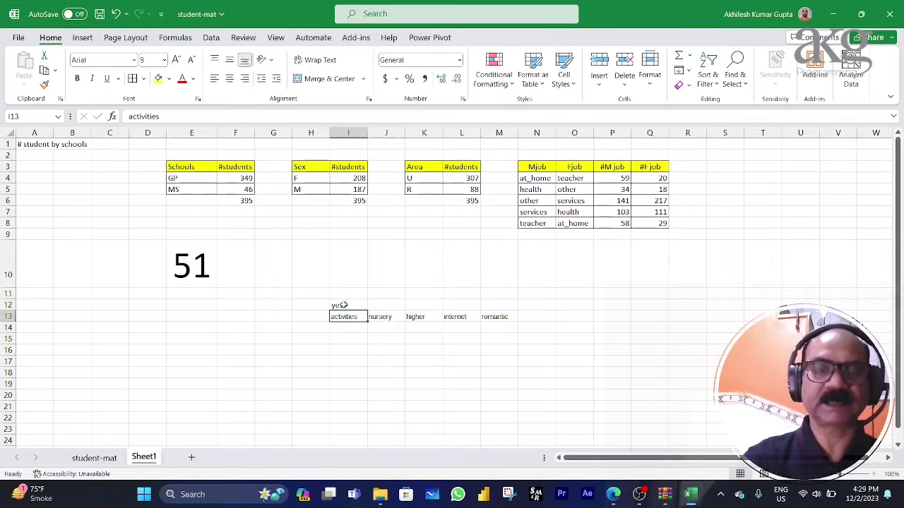
- Review the activities to romantic headings on the student-mat sheet and check how far down their data extends
{"action": "left_click", "coordinate": [115, 460]}
{"action": "key", "text": "shift+Left"}
{"action": "key", "text": "shift+Left"}
{"action": "key", "text": "shift+Left"}
{"action": "key", "text": "shift+Left"}
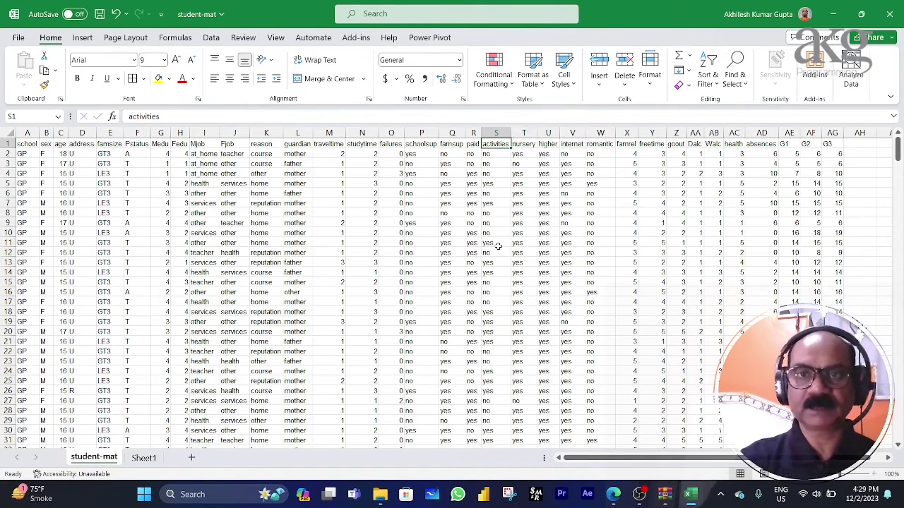
{"action": "key", "text": "shift+Right"}
{"action": "key", "text": "shift+Right"}
{"action": "key", "text": "shift+Right"}
{"action": "key", "text": "shift+Right"}
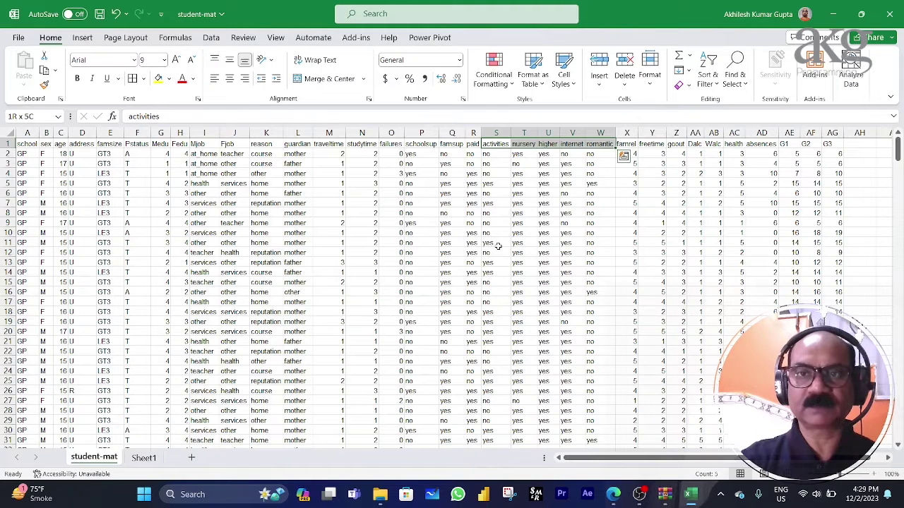
{"action": "key", "text": "Down"}
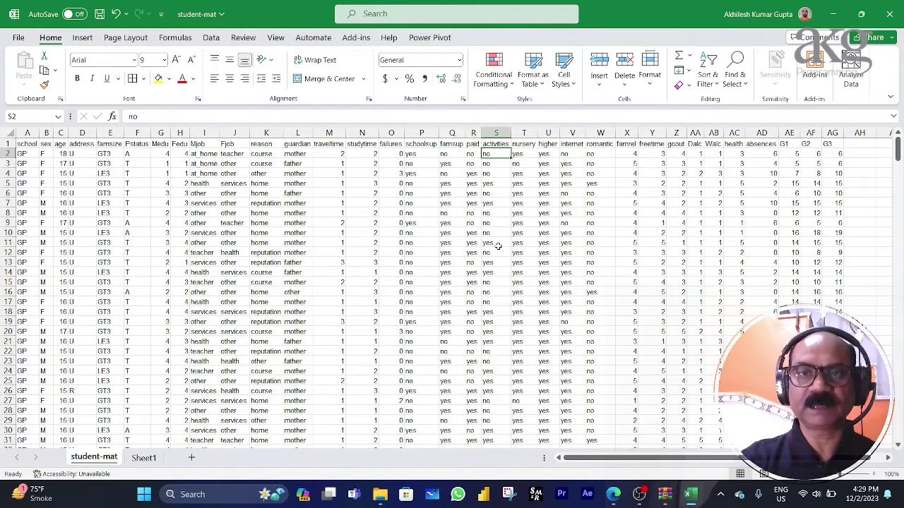
{"action": "key", "text": "Down"}
{"action": "key", "text": "Right"}
{"action": "key", "text": "Right"}
{"action": "key", "text": "Down"}
{"action": "key", "text": "ctrl+Down"}
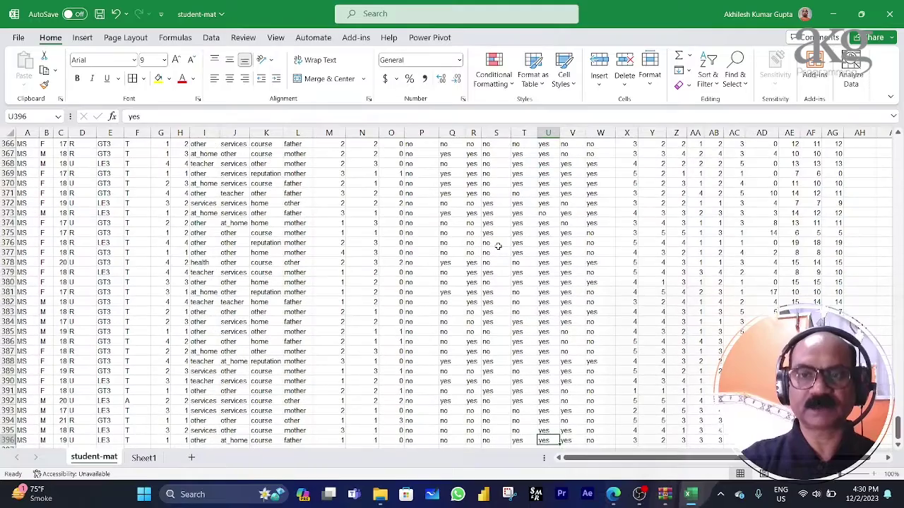
- Examine the heading range S1:W1 on the student-mat sheet together with the first yes/no values beneath it in S2:W5
{"action": "key", "text": "ctrl+Up"}
{"action": "key", "text": "Left"}
{"action": "key", "text": "Left"}
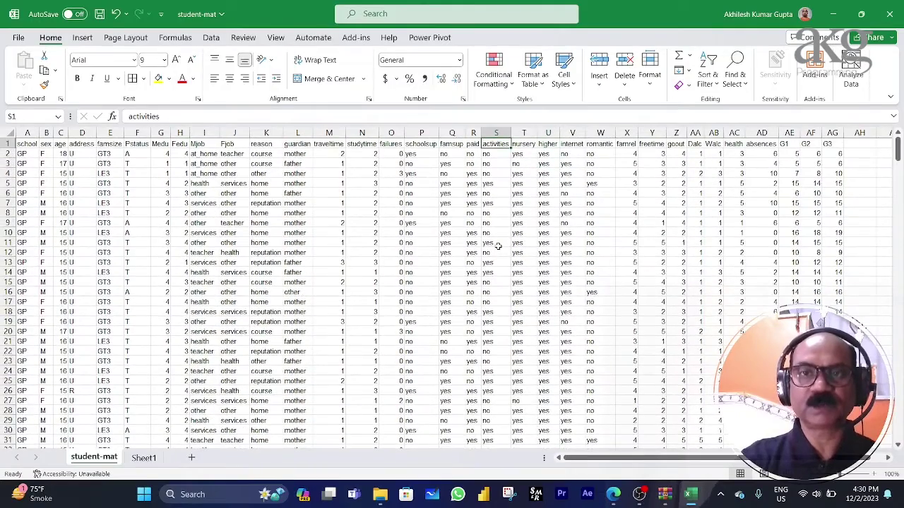
{"action": "key", "text": "shift+Right"}
{"action": "key", "text": "shift+Right"}
{"action": "key", "text": "shift+Right"}
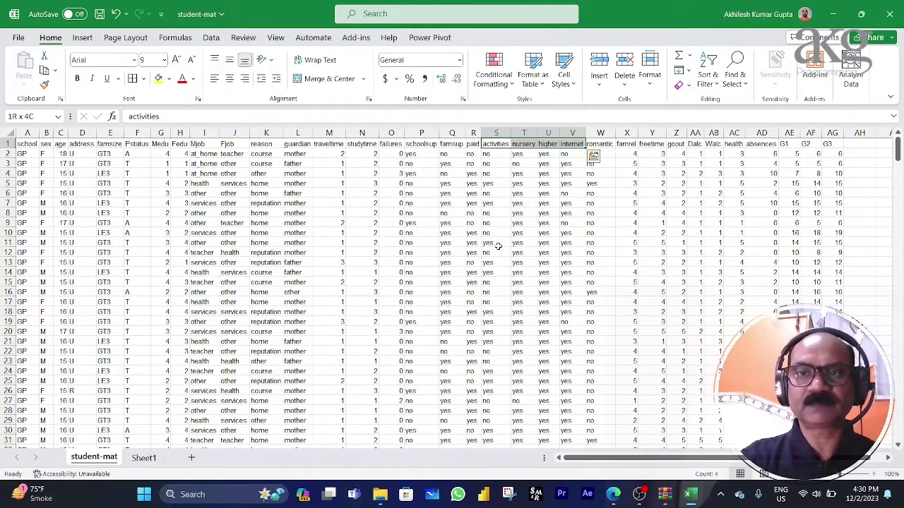
{"action": "key", "text": "shift+Right"}
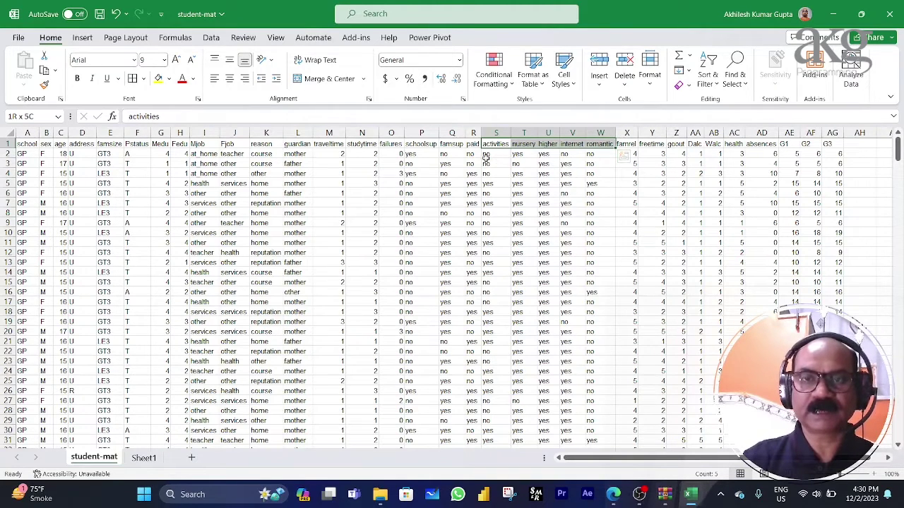
{"action": "left_click_drag", "start_coordinate": [486, 157], "coordinate": [588, 183]}
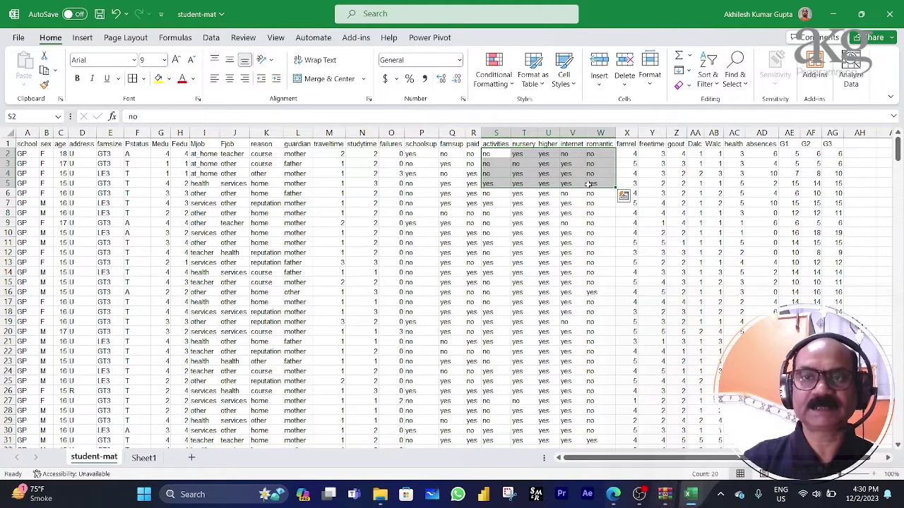
- Review the summary layout on Sheet1: the yes criterion in I12, the headings in I13:M13 and the empty cells in I14:M14
{"action": "left_click", "coordinate": [143, 458]}
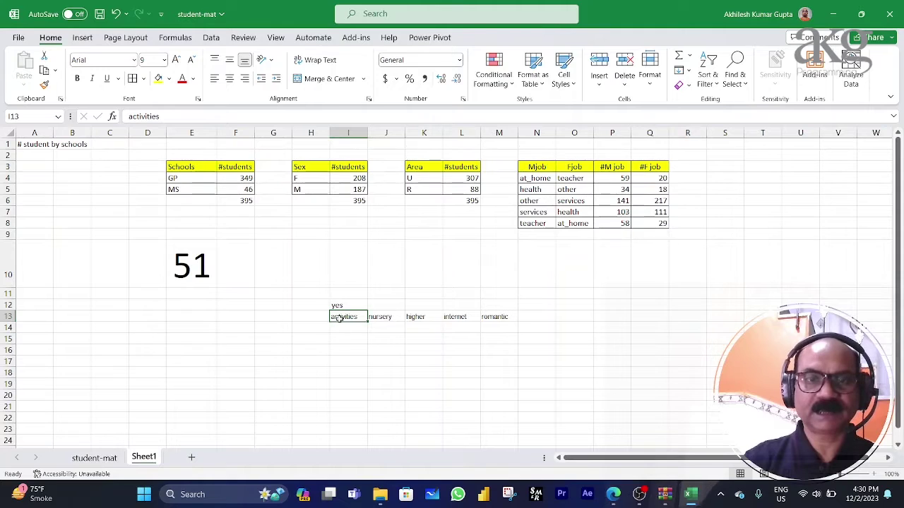
{"action": "left_click_drag", "start_coordinate": [339, 319], "coordinate": [488, 319]}
{"action": "left_click_drag", "start_coordinate": [340, 327], "coordinate": [490, 328]}
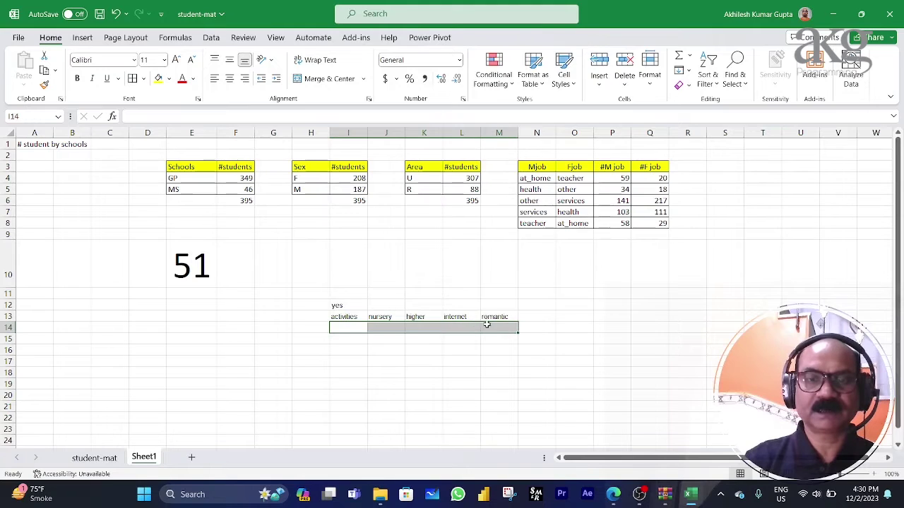
{"action": "left_click_drag", "start_coordinate": [343, 318], "coordinate": [487, 317]}
{"action": "left_click", "coordinate": [345, 305]}
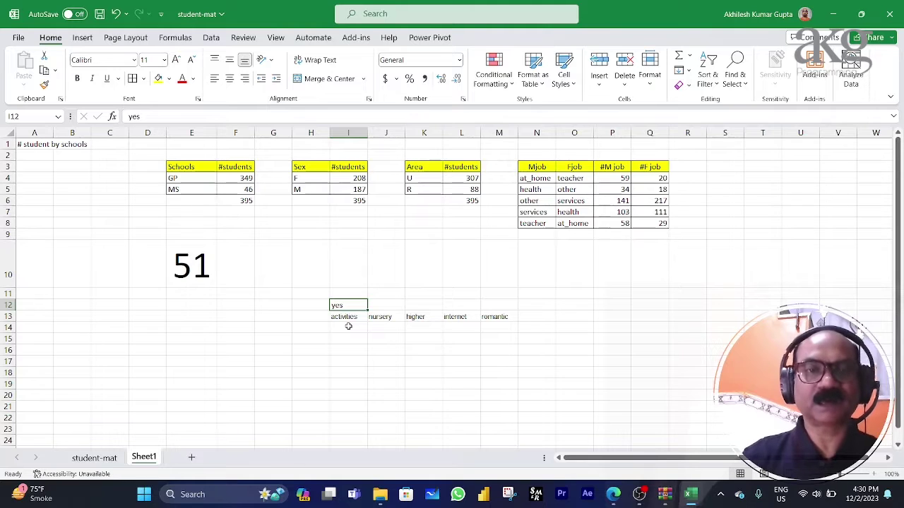
{"action": "left_click", "coordinate": [345, 317]}
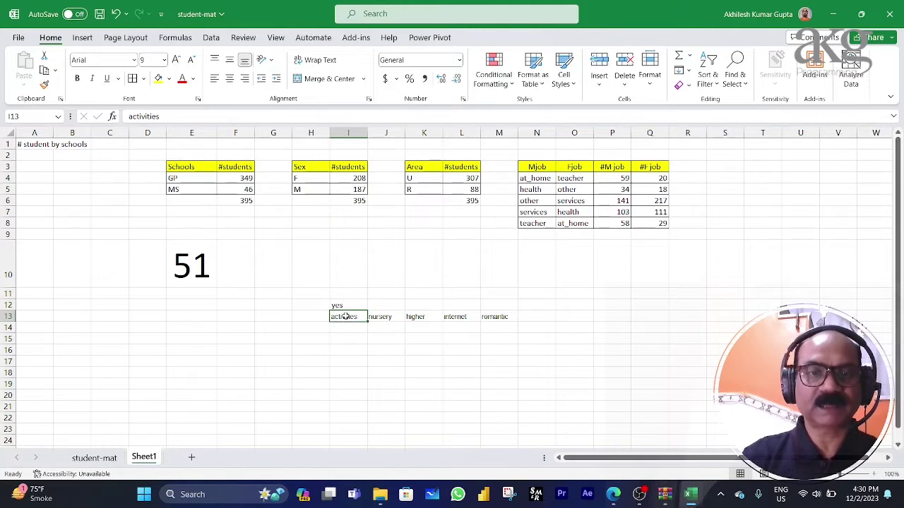
{"action": "left_click", "coordinate": [392, 316]}
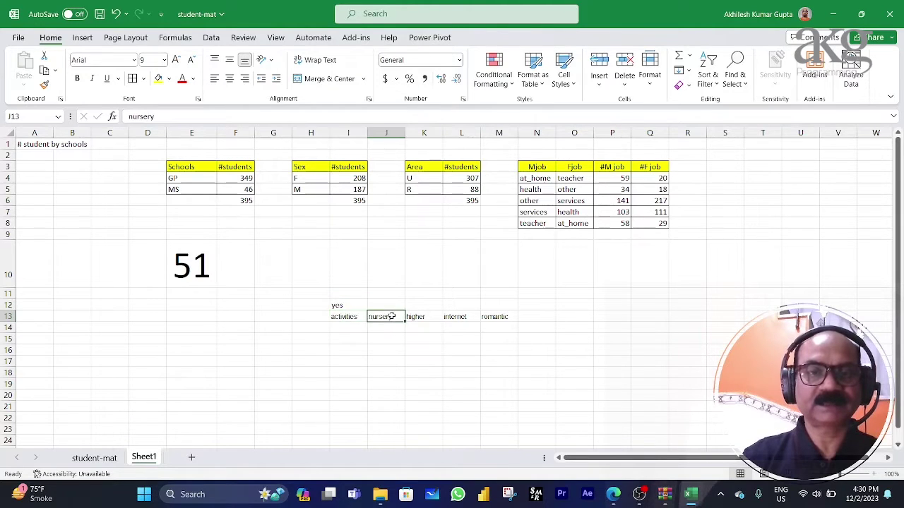
{"action": "left_click", "coordinate": [417, 317]}
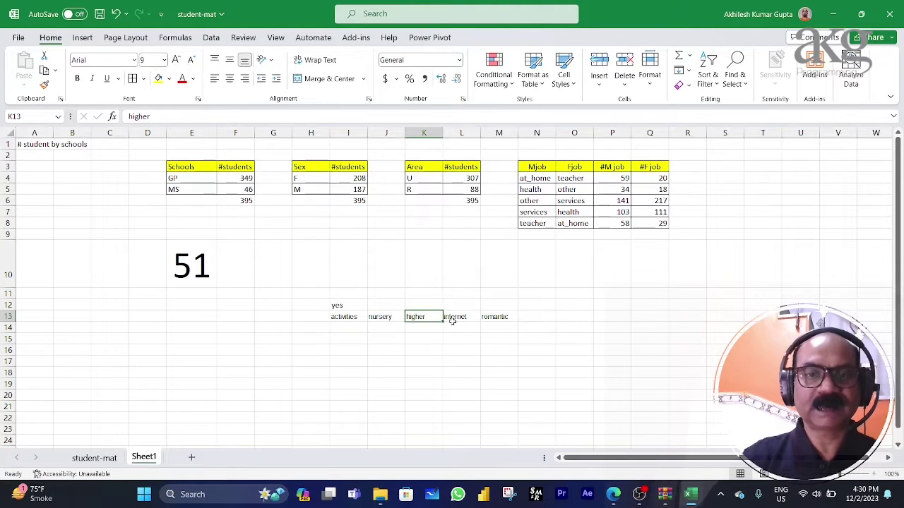
- Start a SUMPRODUCT formula in I14 on Sheet1 whose first condition uses the absolute heading range 'student-mat'!$S$1:$W$1
{"action": "left_click", "coordinate": [351, 328]}
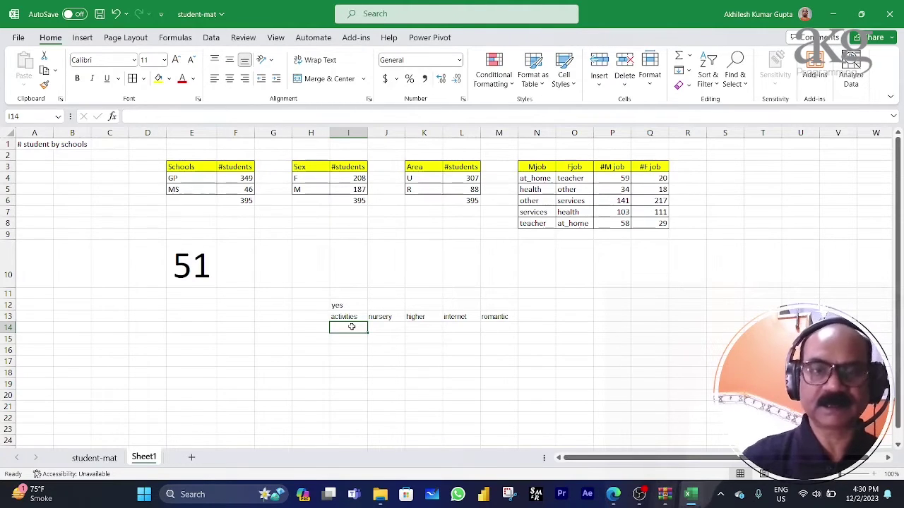
{"action": "type", "text": "="}
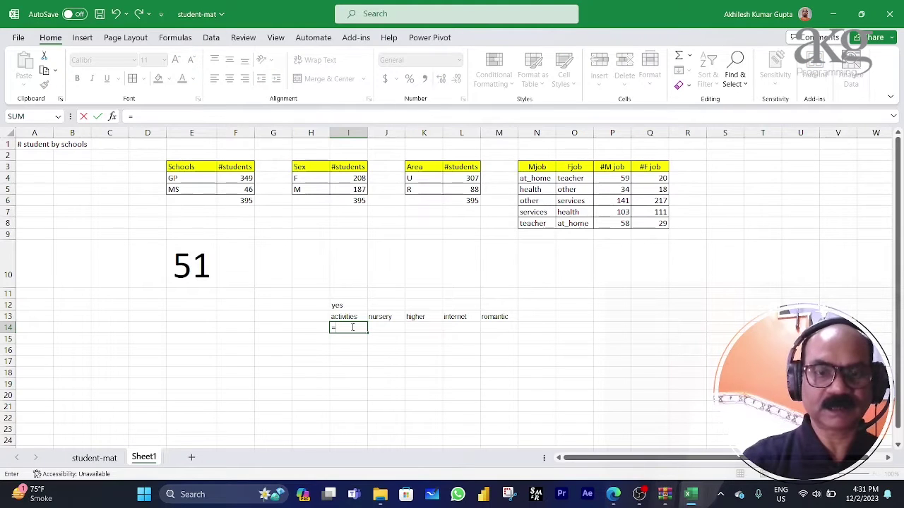
{"action": "type", "text": "sump"}
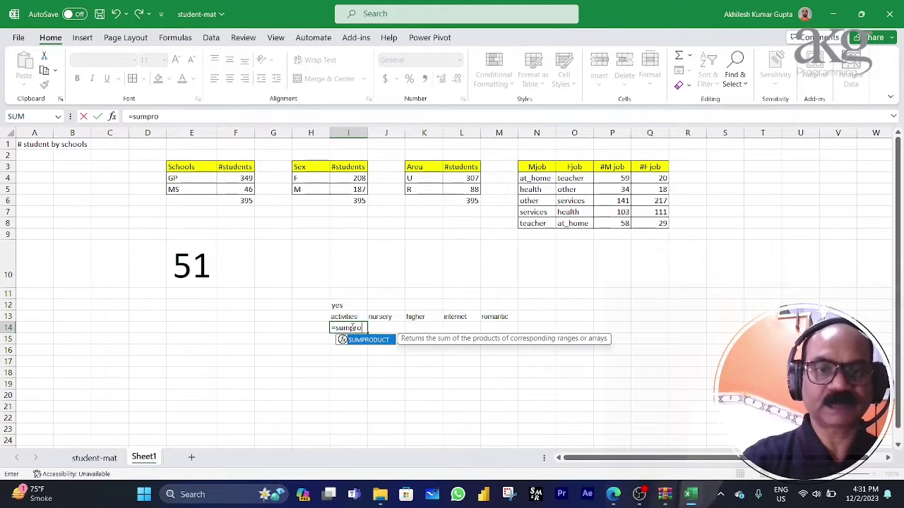
{"action": "type", "text": "ro"}
{"action": "key", "text": "Tab"}
{"action": "type", "text": "("}
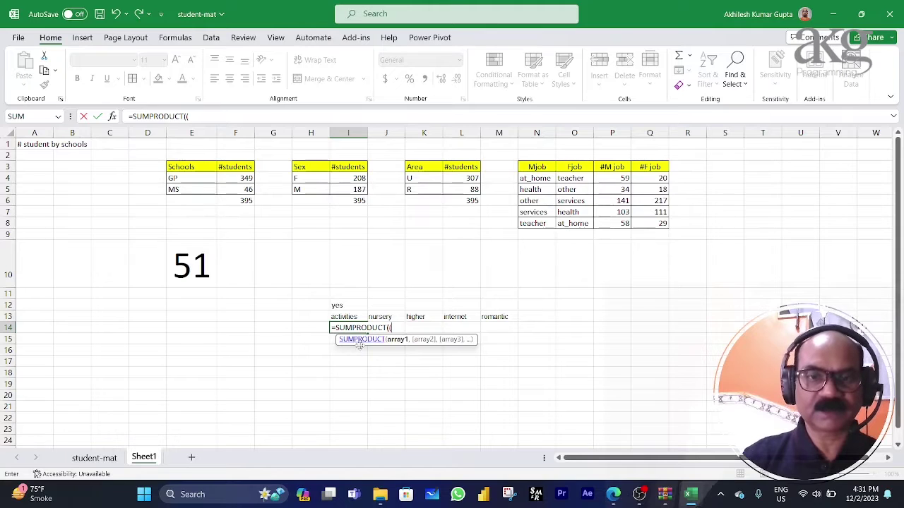
{"action": "left_click", "coordinate": [94, 458]}
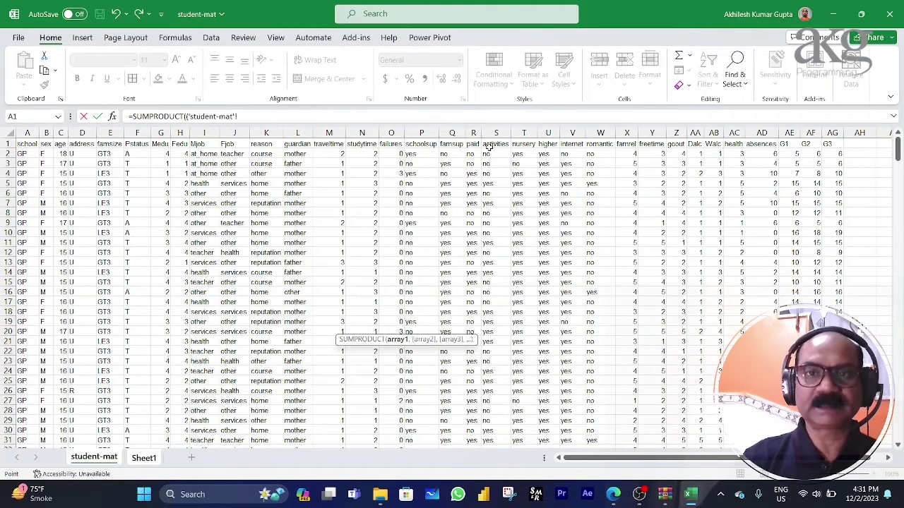
{"action": "left_click_drag", "start_coordinate": [487, 147], "coordinate": [615, 146]}
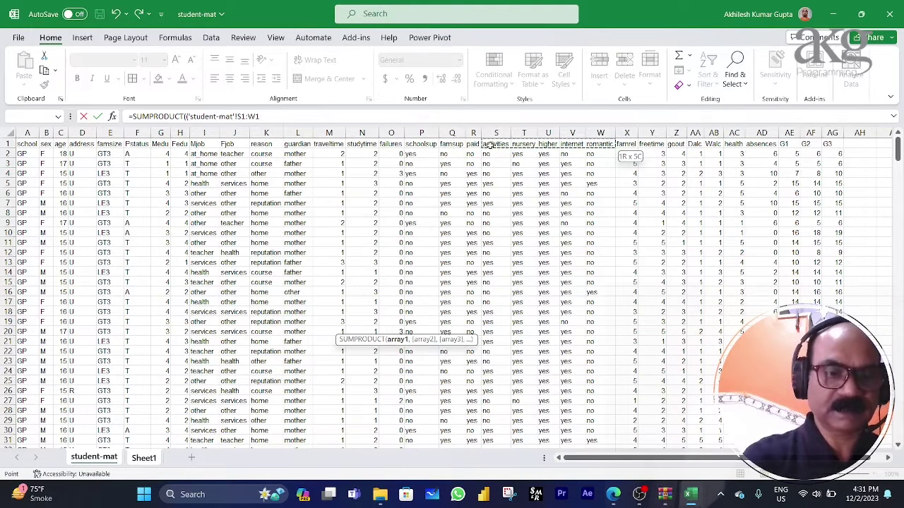
{"action": "key", "text": "F4"}
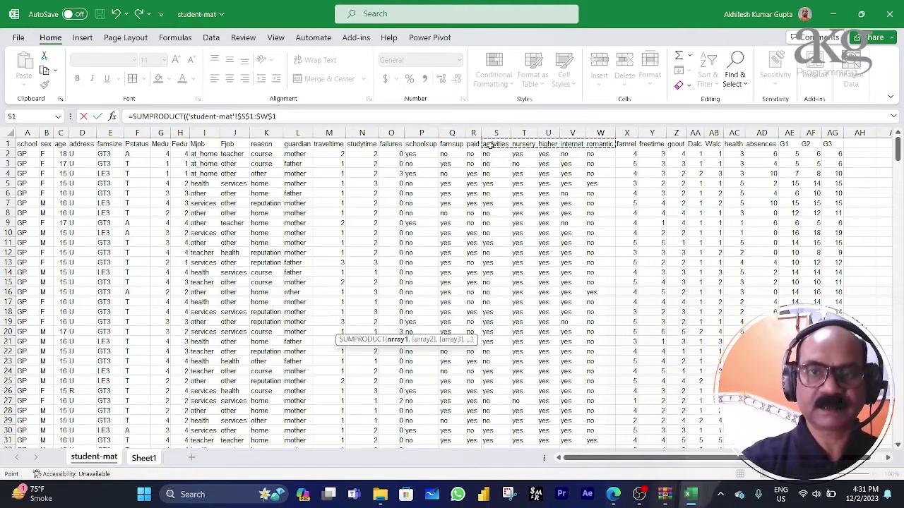
- Complete the first SUMPRODUCT condition by comparing the heading range with Sheet1!I13, and begin a second condition multiplied by it
{"action": "type", "text": "="}
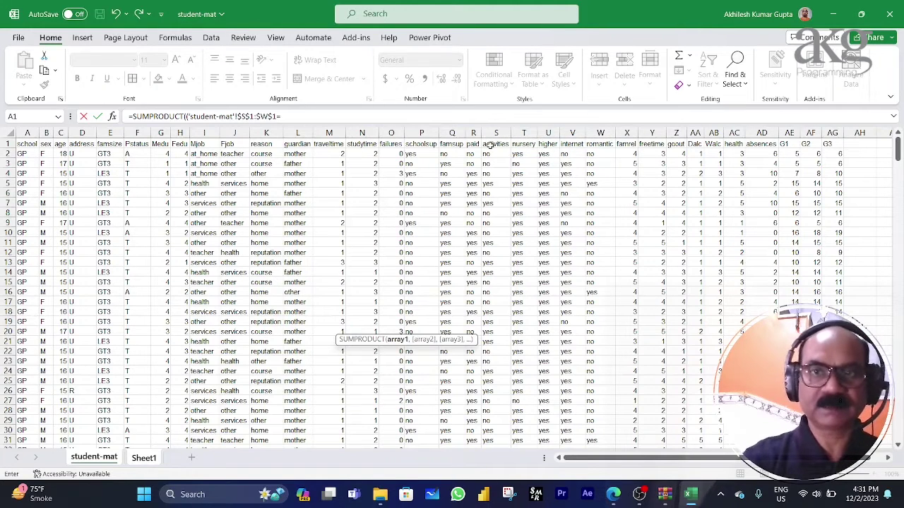
{"action": "left_click", "coordinate": [143, 458]}
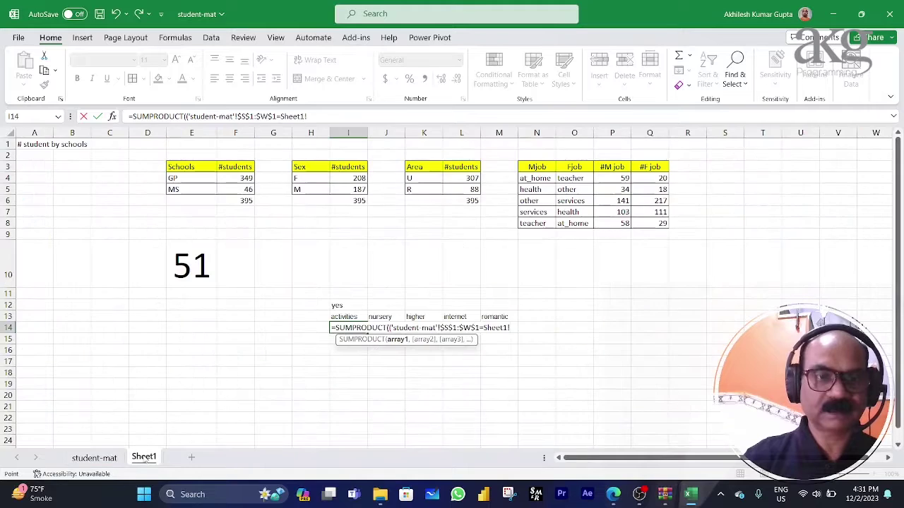
{"action": "left_click", "coordinate": [351, 318]}
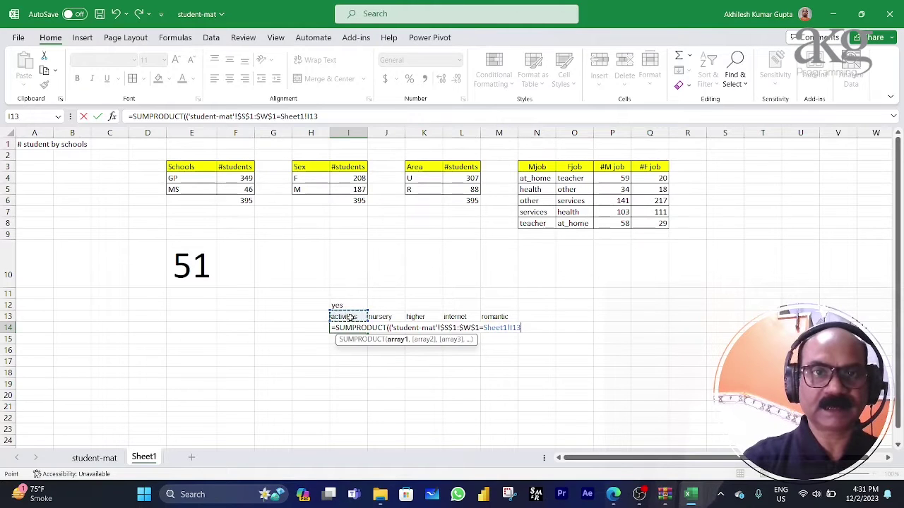
{"action": "type", "text": ")"}
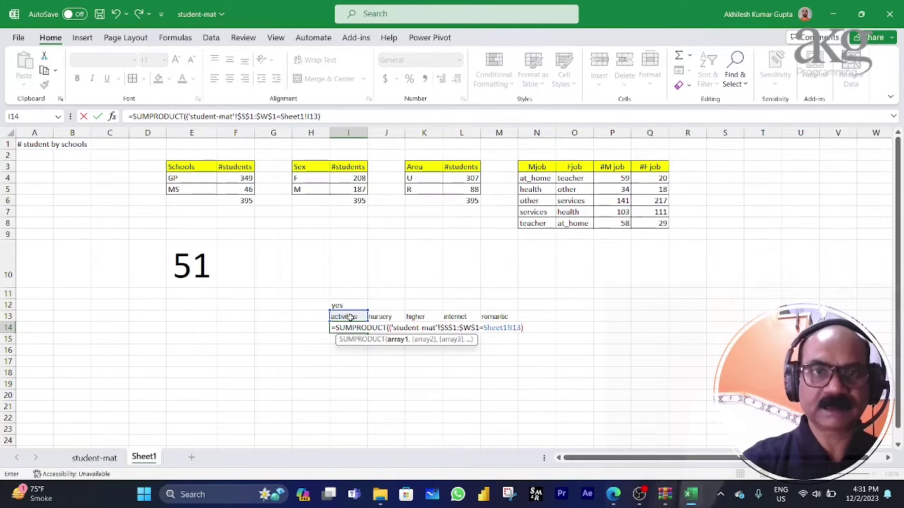
{"action": "type", "text": "*("}
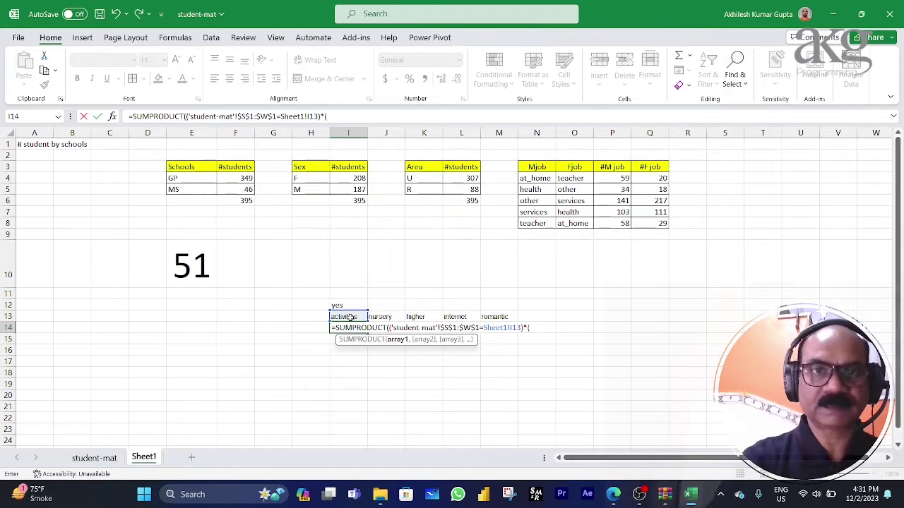
- Add the second condition 'student-mat'!$S$2:$W$396="yes" with an absolute range and enter the finished SUMPRODUCT formula in I14
{"action": "left_click", "coordinate": [102, 459]}
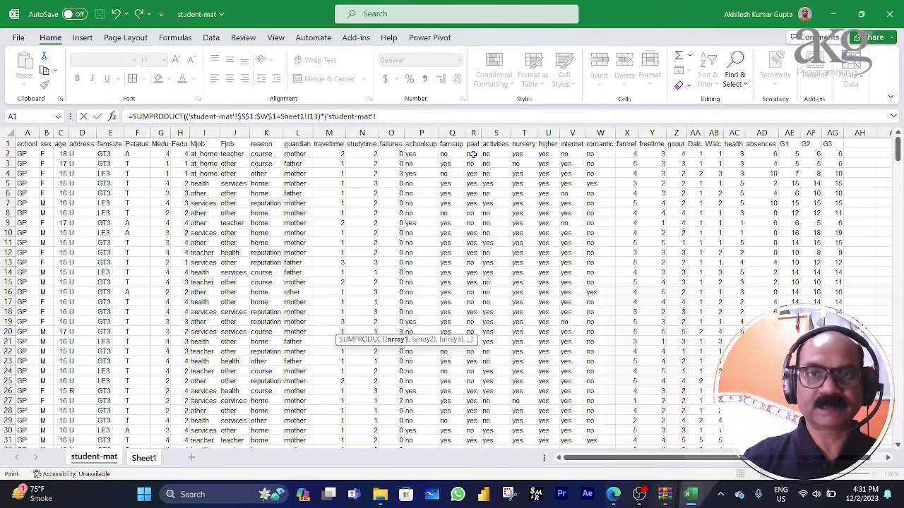
{"action": "left_click_drag", "start_coordinate": [487, 154], "coordinate": [558, 157]}
{"action": "key", "text": "shift+Right"}
{"action": "key", "text": "shift+Right"}
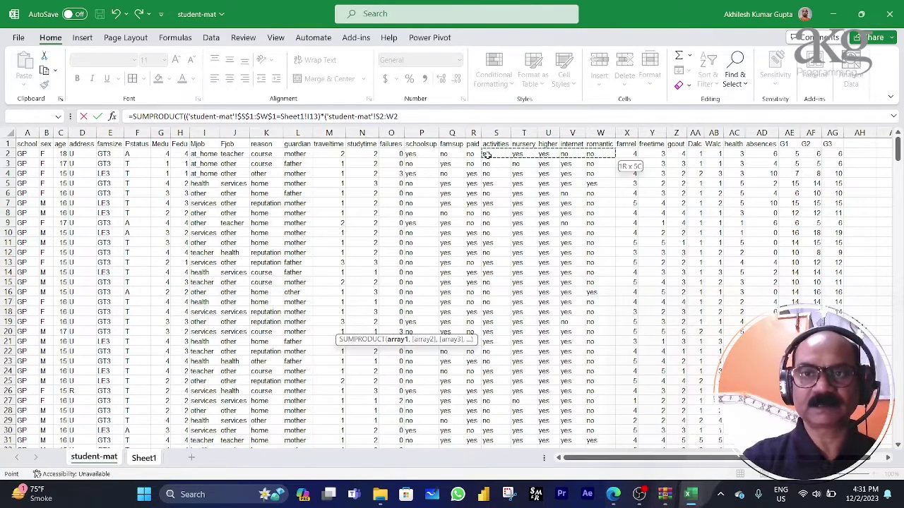
{"action": "key", "text": "ctrl+shift+Down"}
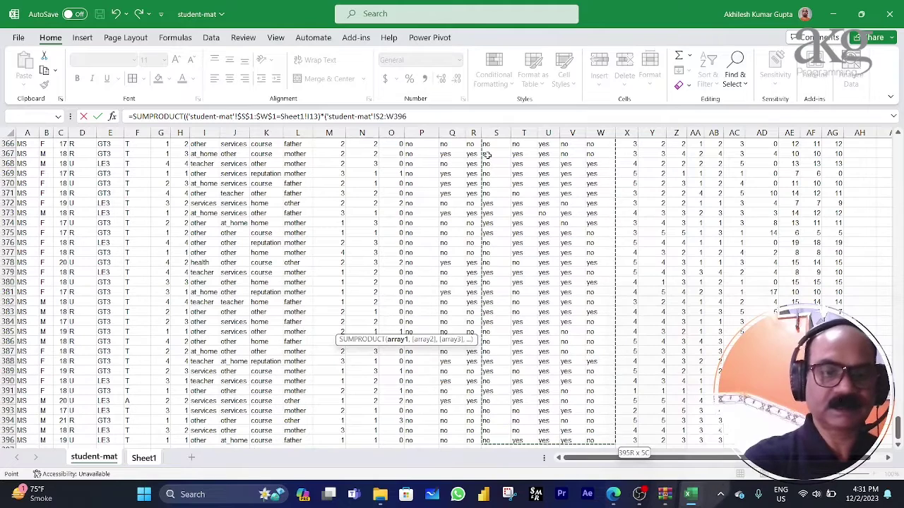
{"action": "key", "text": "F4"}
{"action": "type", "text": "="}
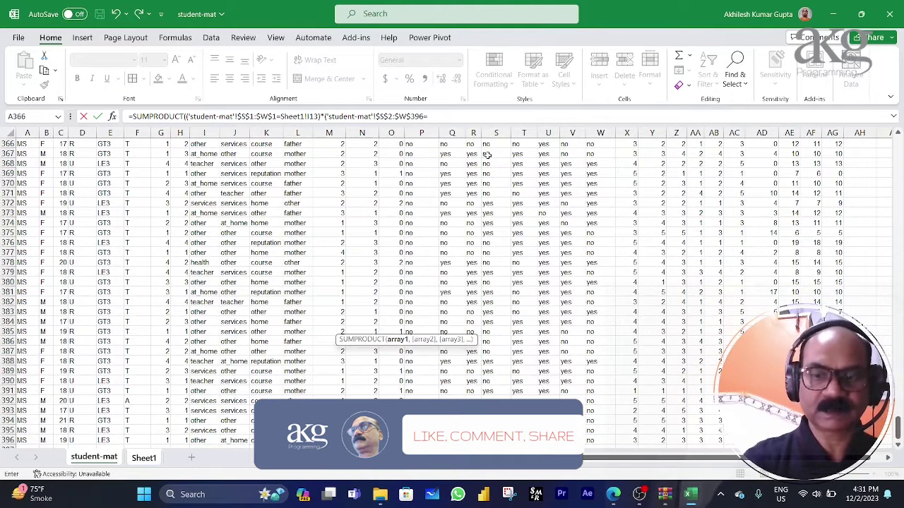
{"action": "type", "text": "\"yes"}
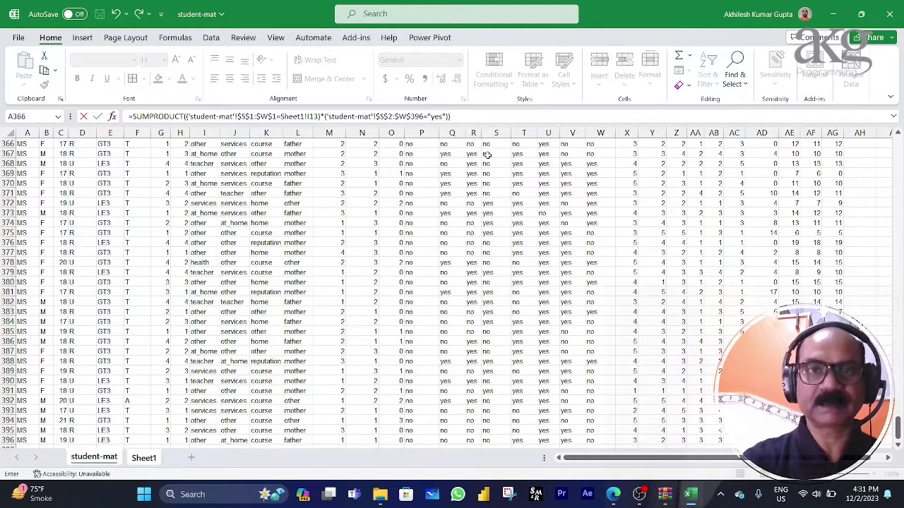
{"action": "key", "text": "Return"}
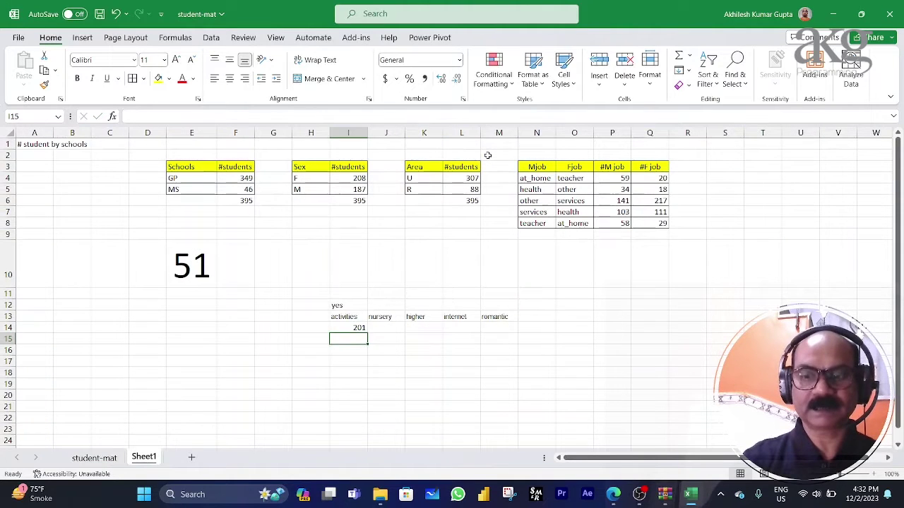
- Copy the I14 formula across to M14 and set the font size of I14:M14 to 35
{"action": "left_click_drag", "start_coordinate": [348, 328], "coordinate": [505, 328]}
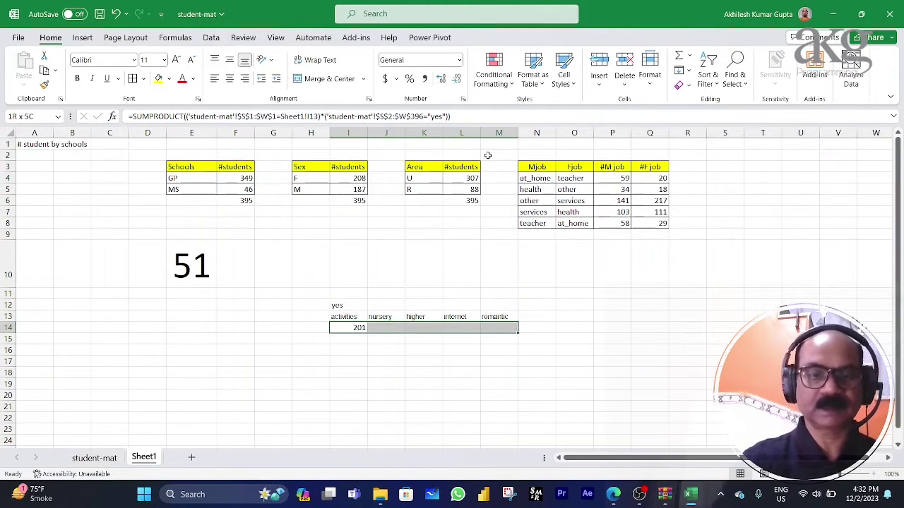
{"action": "key", "text": "ctrl+r"}
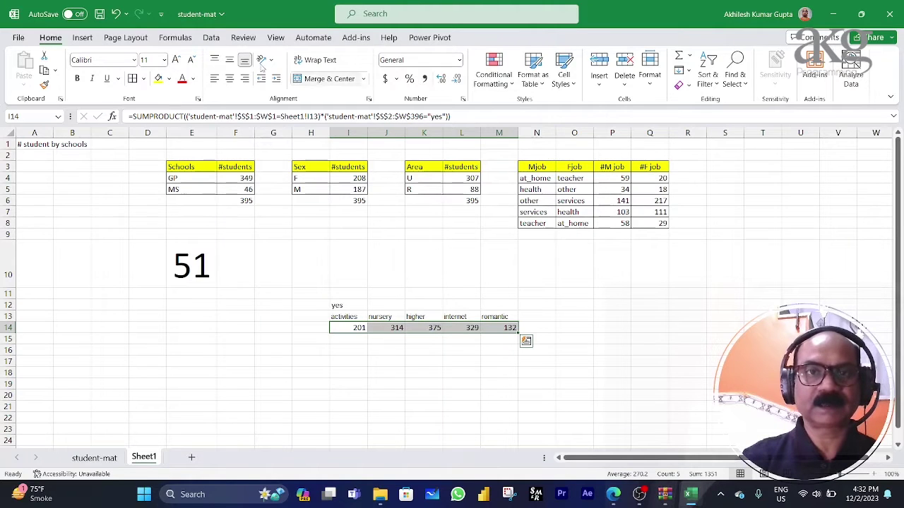
{"action": "left_click", "coordinate": [159, 62]}
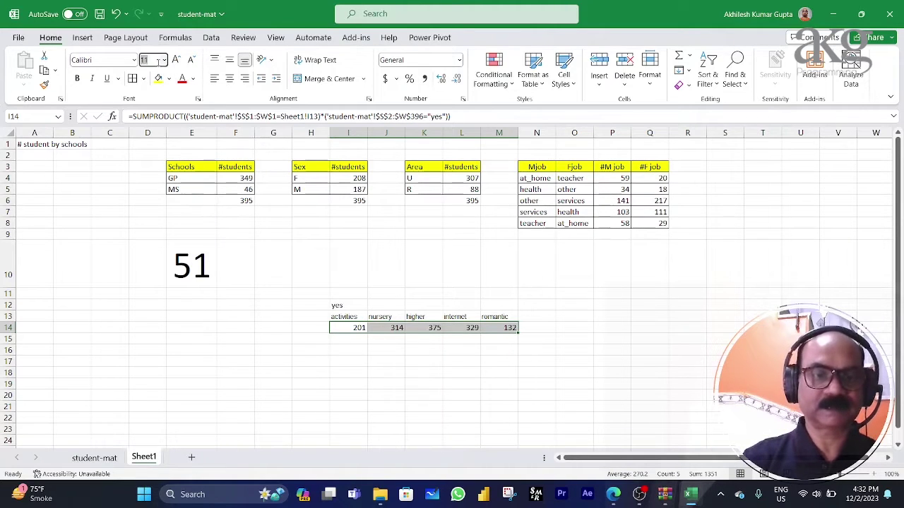
{"action": "type", "text": "35"}
{"action": "key", "text": "Return"}
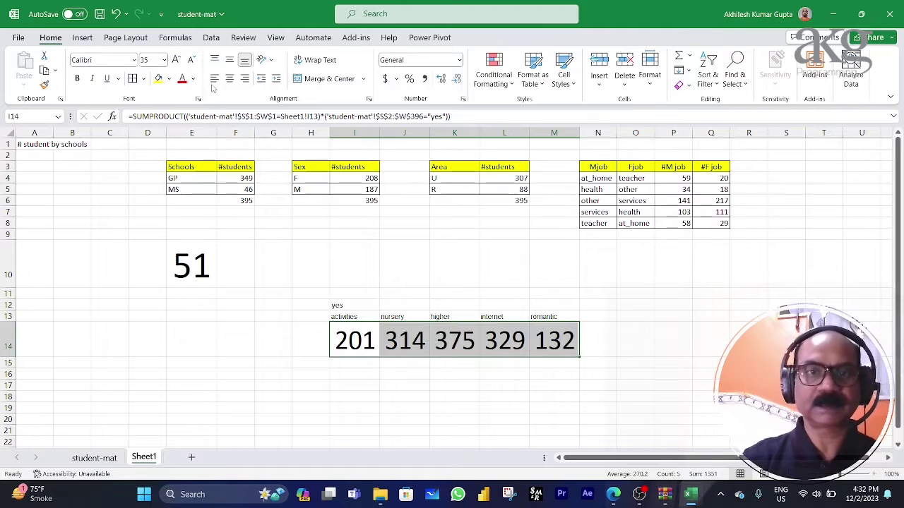
- Give the activities to romantic headings in I13:M13 a yellow fill and a bottom border
{"action": "left_click_drag", "start_coordinate": [341, 316], "coordinate": [547, 316]}
{"action": "left_click", "coordinate": [159, 78]}
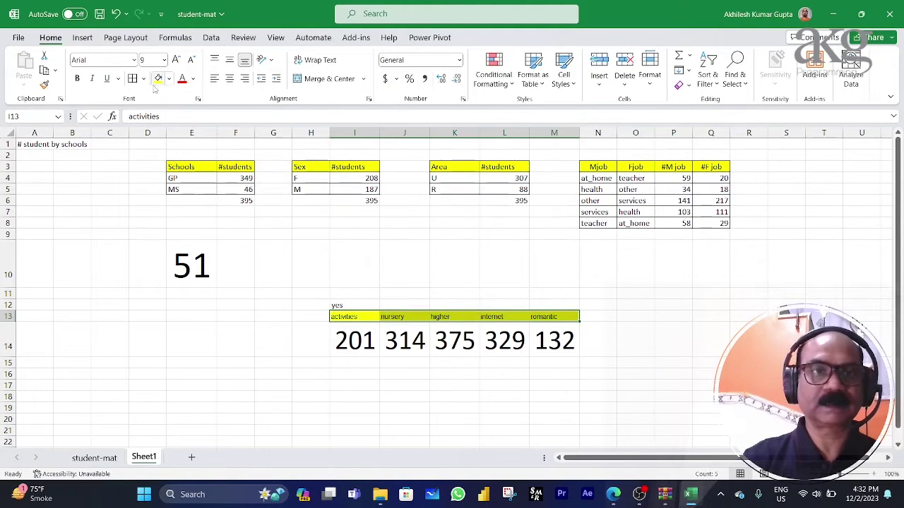
{"action": "left_click", "coordinate": [144, 80]}
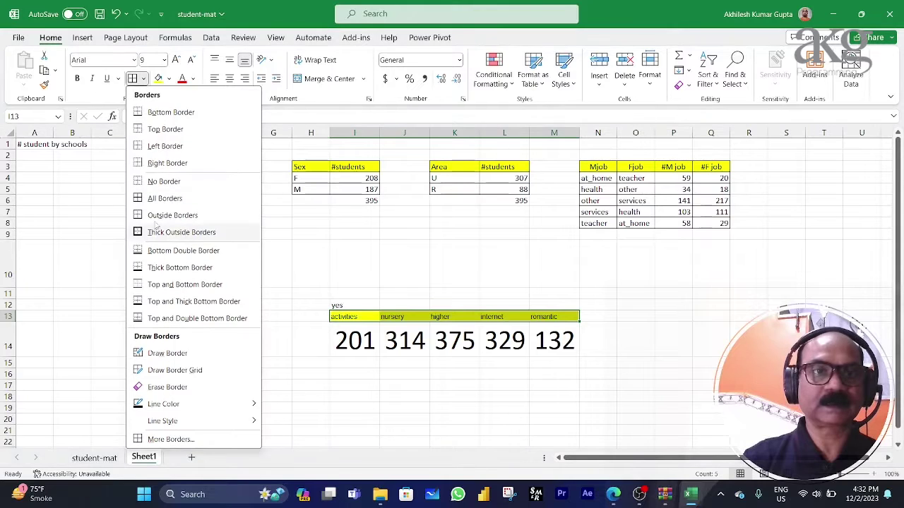
{"action": "left_click", "coordinate": [160, 114]}
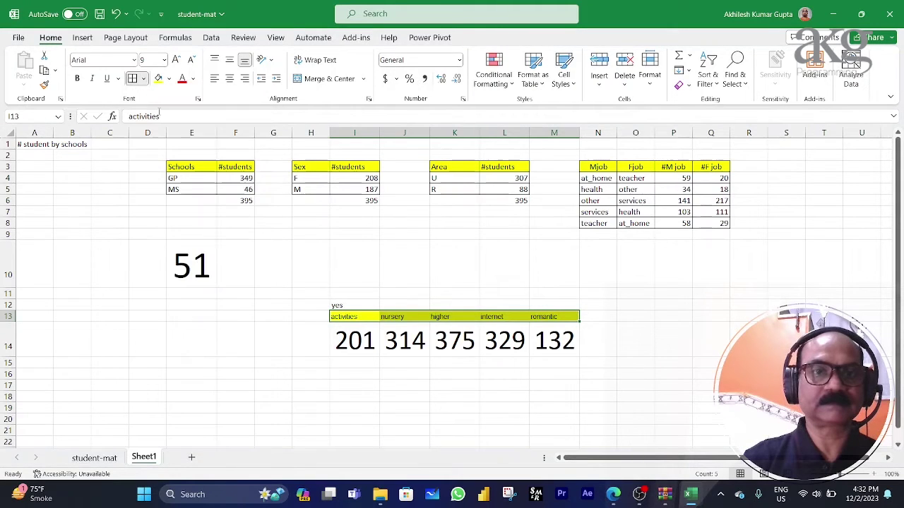
{"action": "left_click", "coordinate": [491, 374]}
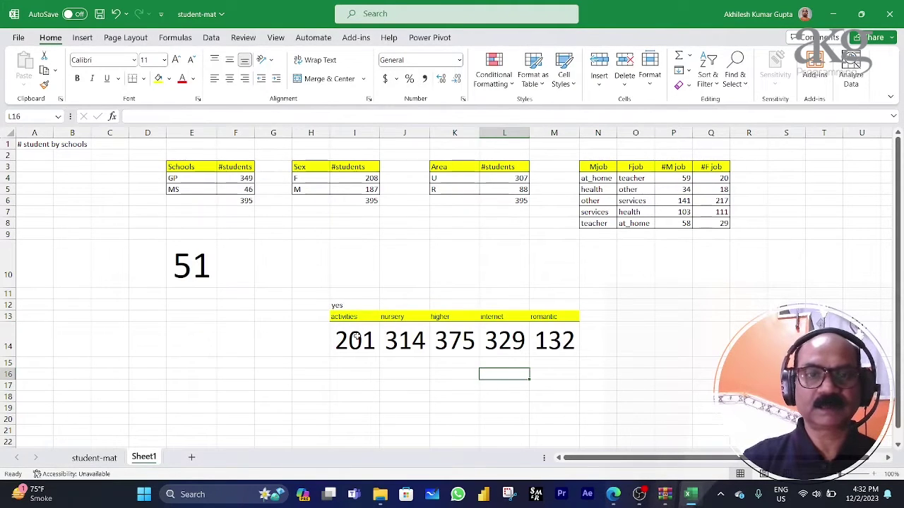
- Clear the yes entry from I12 and check the formulas, headings and counts in I13:M14
{"action": "left_click", "coordinate": [346, 308]}
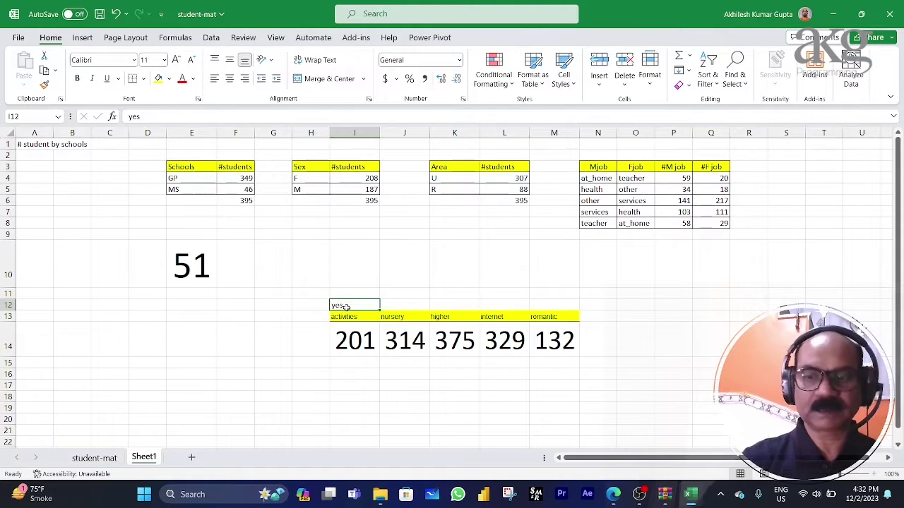
{"action": "key", "text": "Delete"}
{"action": "left_click", "coordinate": [370, 346]}
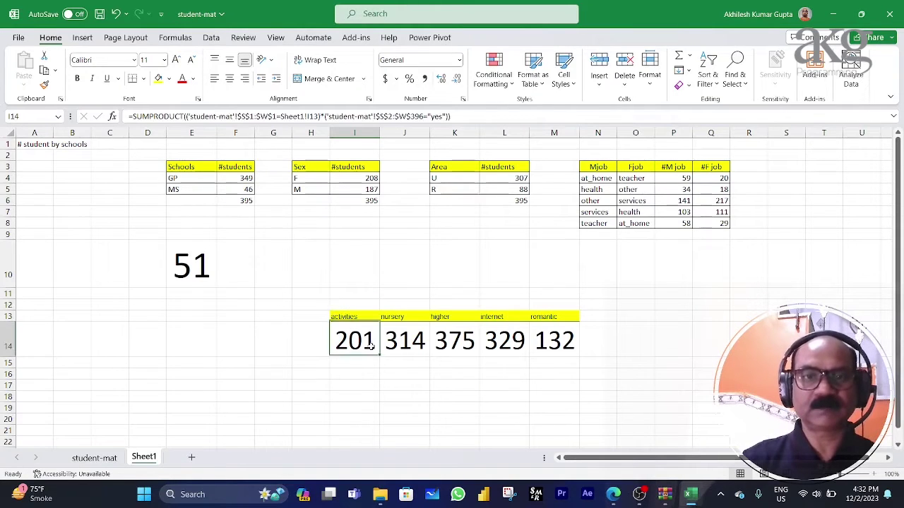
{"action": "left_click", "coordinate": [406, 344]}
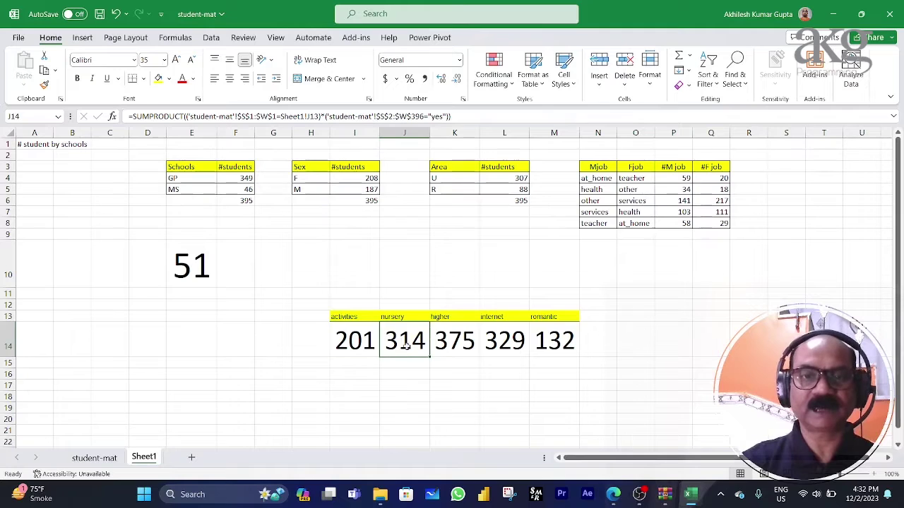
{"action": "left_click_drag", "start_coordinate": [346, 316], "coordinate": [534, 316]}
{"action": "left_click_drag", "start_coordinate": [357, 345], "coordinate": [538, 344]}
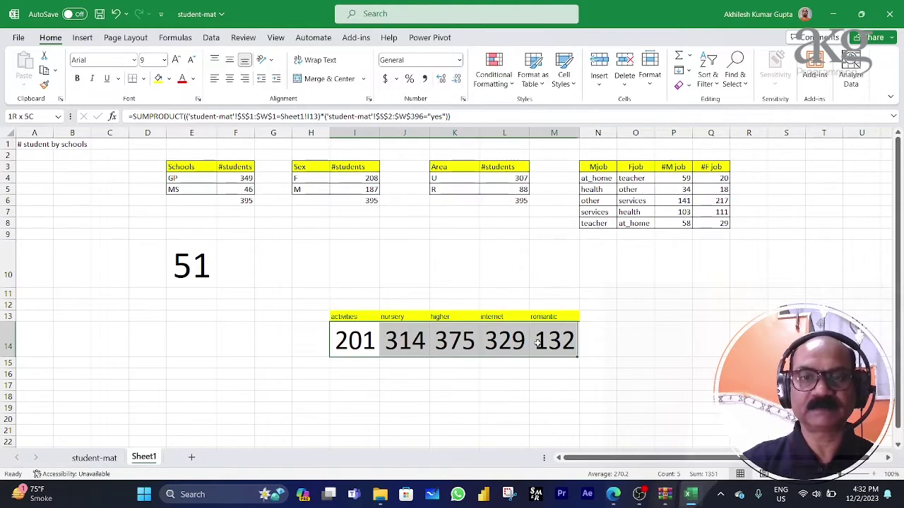
{"action": "left_click", "coordinate": [491, 394]}
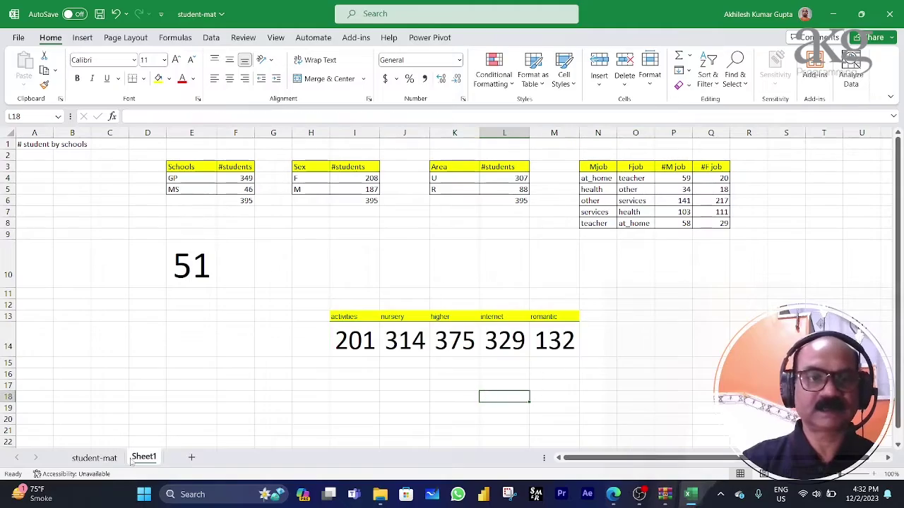
- Return to the heading row of the student-mat sheet and locate the G1, G2 and G3 headings in AE1:AG1
{"action": "left_click", "coordinate": [93, 458]}
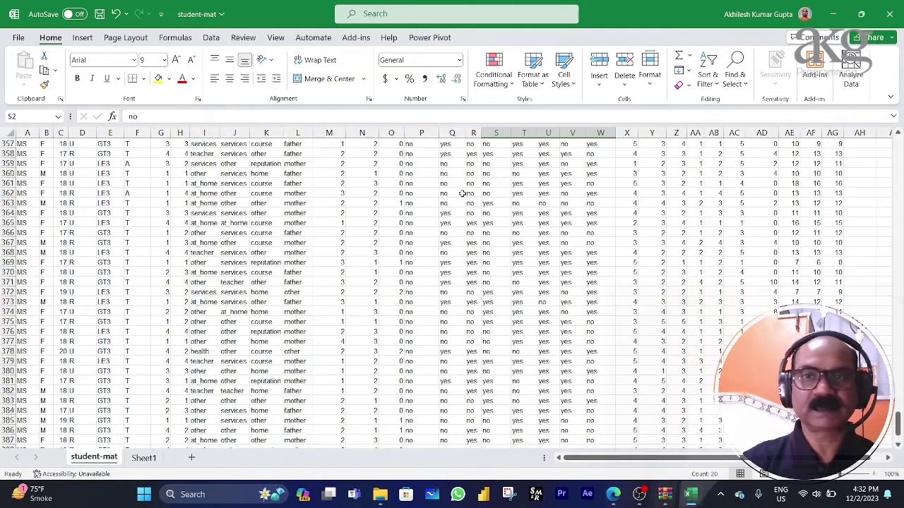
{"action": "scroll", "coordinate": [461, 193], "scroll_direction": "up", "scroll_amount": 6}
{"action": "left_click", "coordinate": [565, 184]}
{"action": "key", "text": "ctrl+Up"}
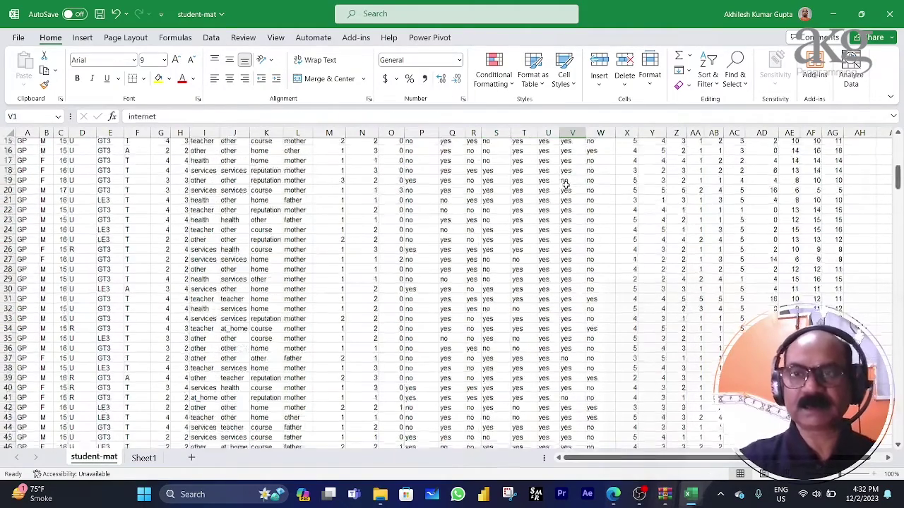
{"action": "key", "text": "Right"}
{"action": "key", "text": "Right"}
{"action": "key", "text": "Right"}
{"action": "key", "text": "Right"}
{"action": "key", "text": "Right"}
{"action": "key", "text": "Right"}
{"action": "key", "text": "Right"}
{"action": "key", "text": "Right"}
{"action": "key", "text": "Right"}
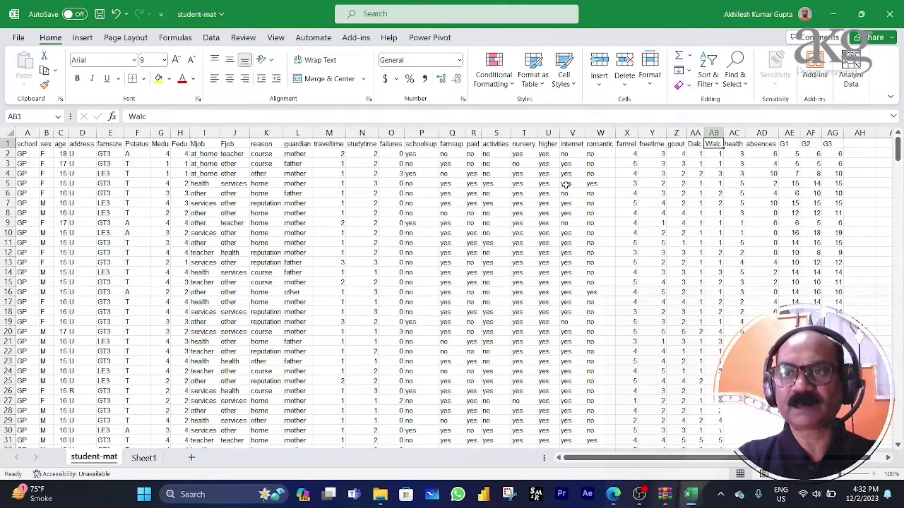
{"action": "key", "text": "shift+Right"}
{"action": "key", "text": "shift+Right"}
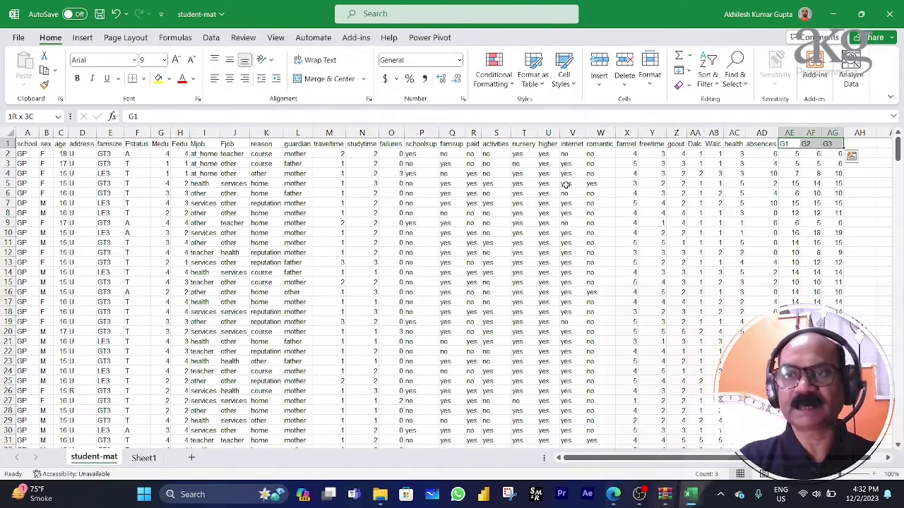
- Examine the three adjacent headings G1, G2 and G3 on the student-mat sheet individually and as a range
{"action": "key", "text": "Left"}
{"action": "key", "text": "Right"}
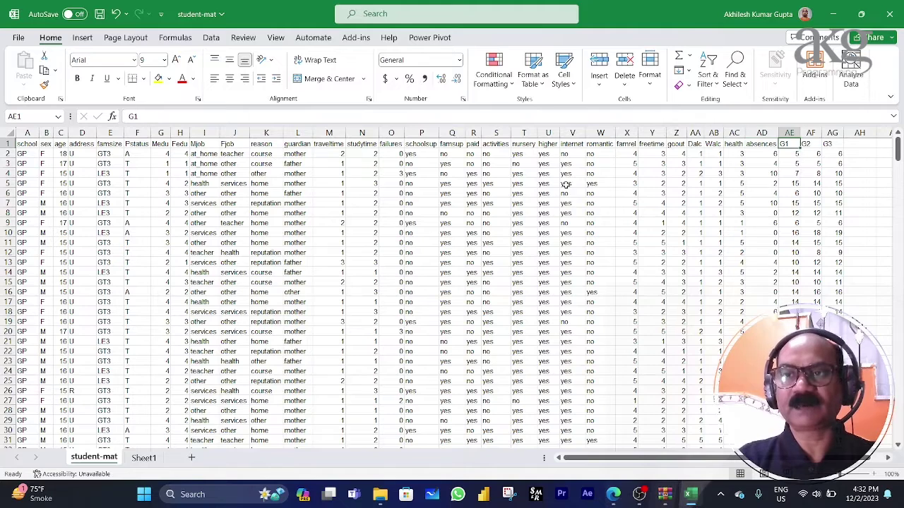
{"action": "key", "text": "shift+Right"}
{"action": "key", "text": "shift+Right"}
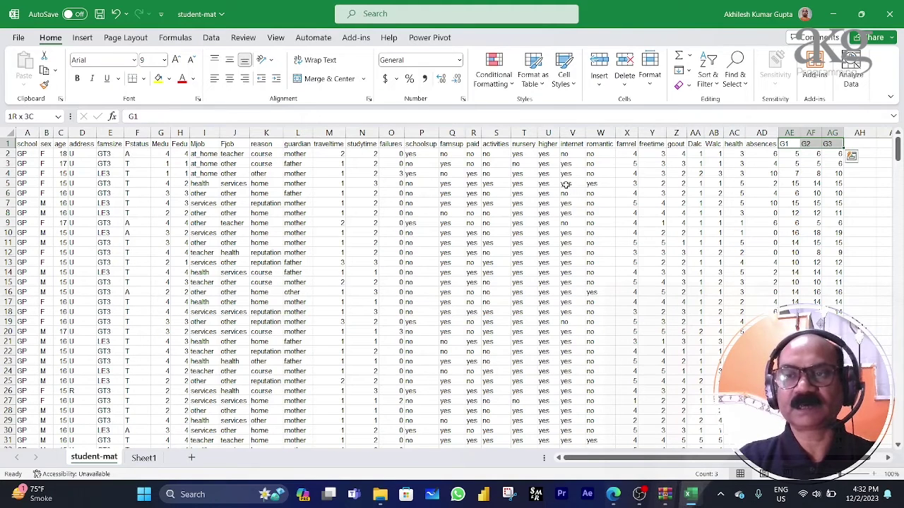
{"action": "key", "text": "Right"}
{"action": "key", "text": "Right"}
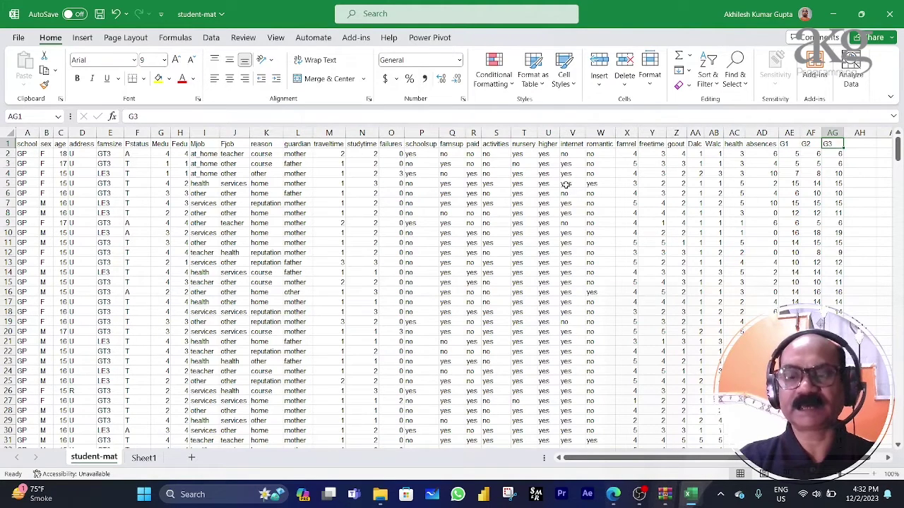
{"action": "key", "text": "Left"}
{"action": "key", "text": "Left"}
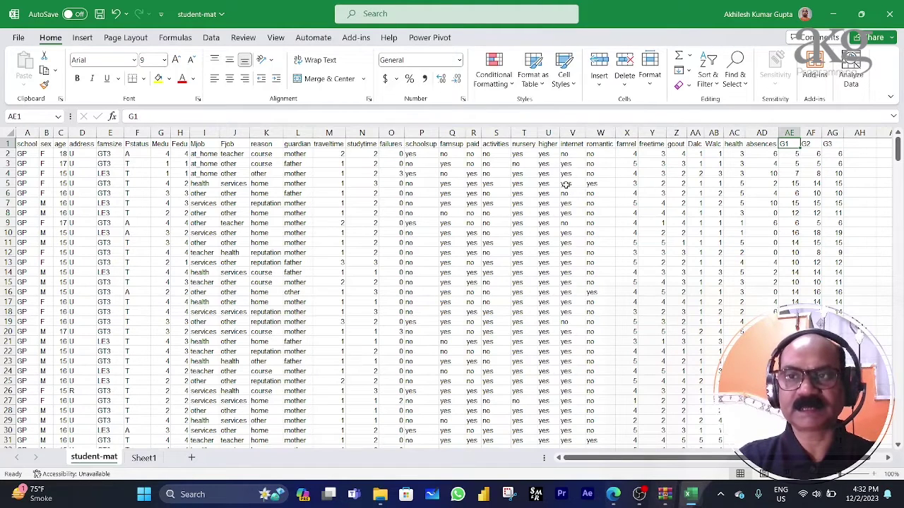
{"action": "key", "text": "shift+Right"}
{"action": "key", "text": "shift+Right"}
{"action": "key", "text": "shift+Left"}
{"action": "key", "text": "shift+Left"}
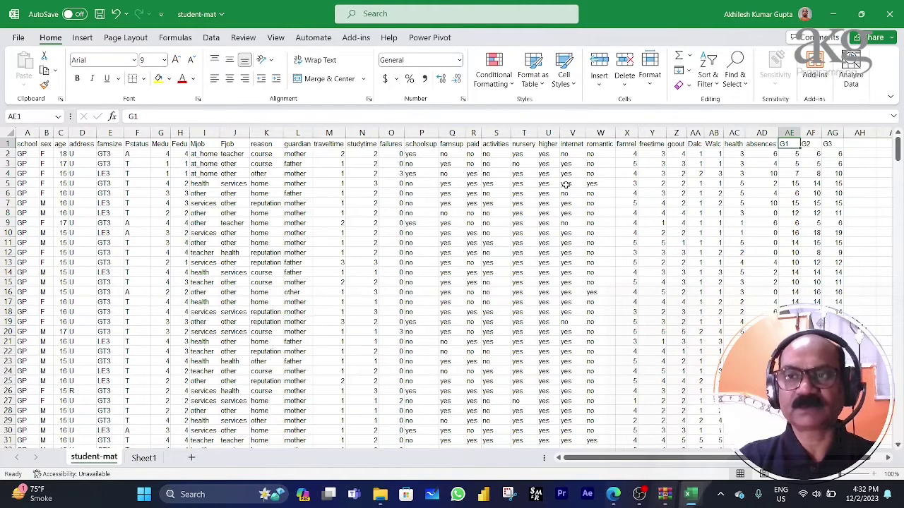
{"action": "key", "text": "Right"}
{"action": "key", "text": "Right"}
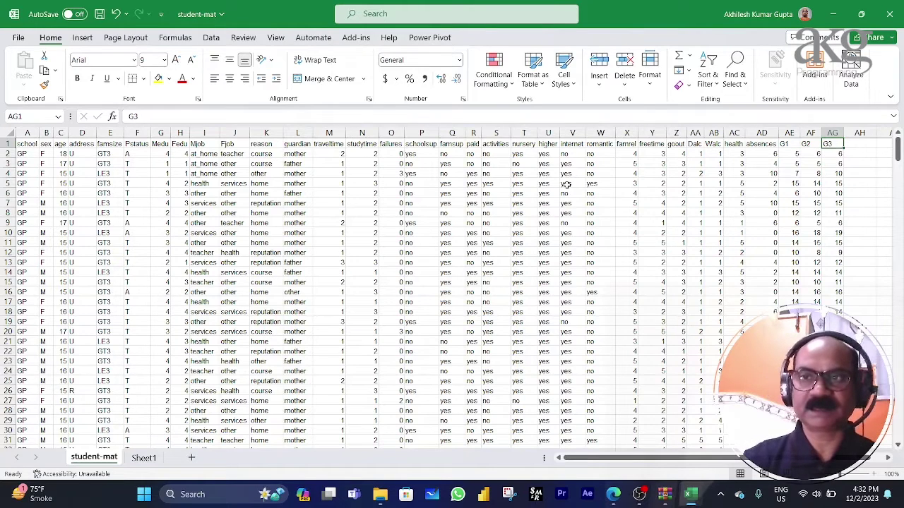
{"action": "key", "text": "Left"}
{"action": "key", "text": "Left"}
{"action": "key", "text": "shift+Right"}
{"action": "key", "text": "shift+Right"}
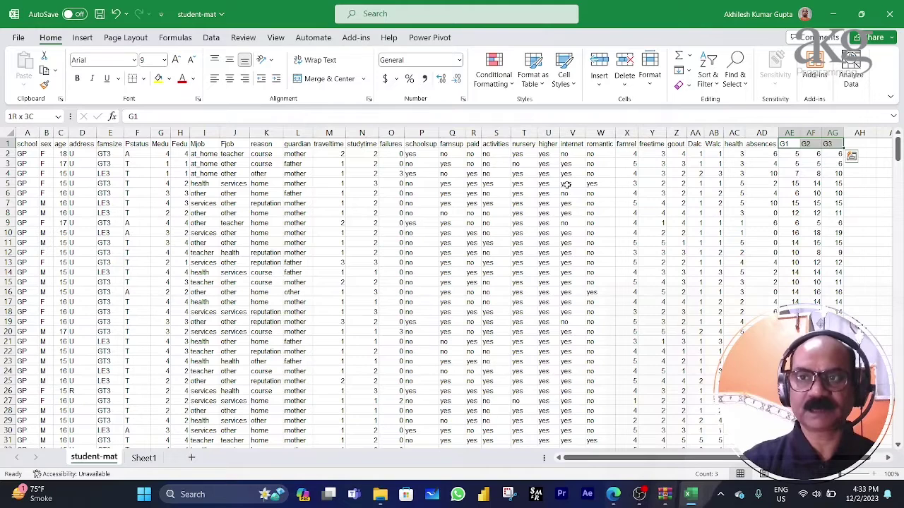
- Copy the headings G1, G2 and G3 from AE1:AG1 of the student-mat sheet into O13:Q13 of Sheet1
{"action": "key", "text": "ctrl+c"}
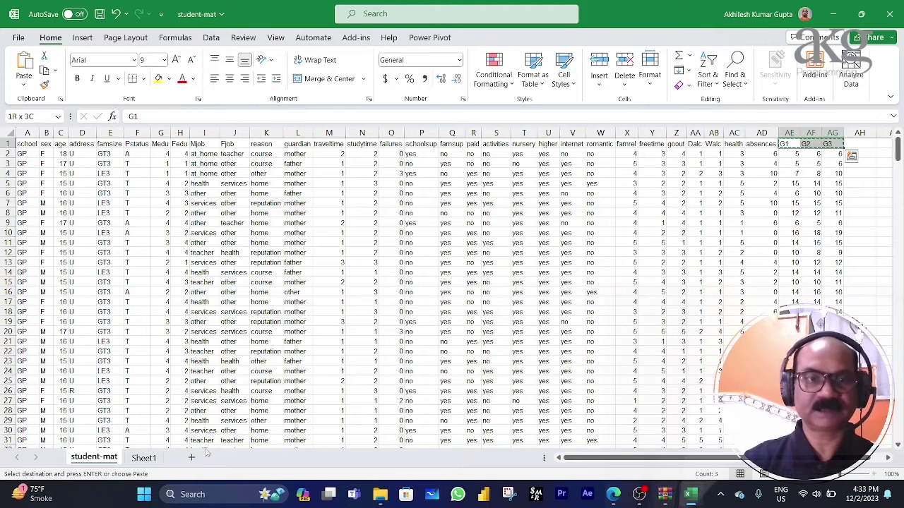
{"action": "left_click", "coordinate": [144, 457]}
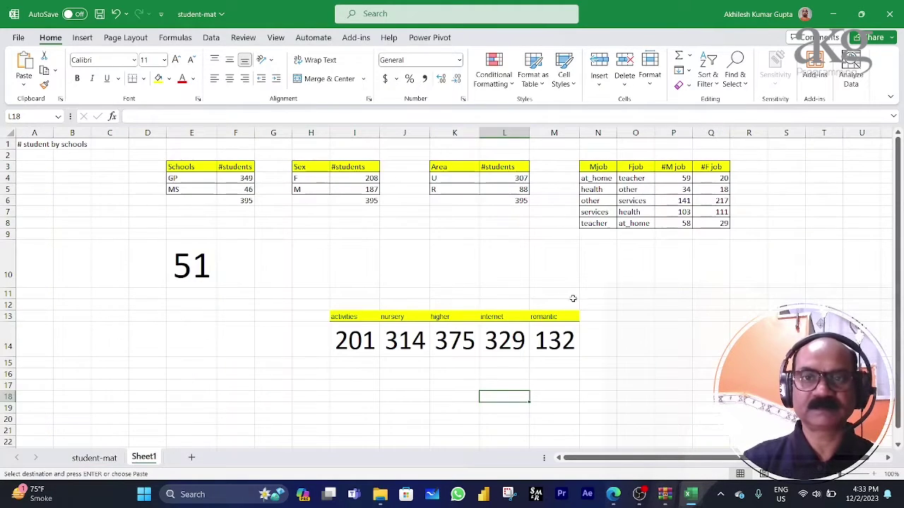
{"action": "scroll", "coordinate": [575, 300], "scroll_direction": "down", "scroll_amount": 2}
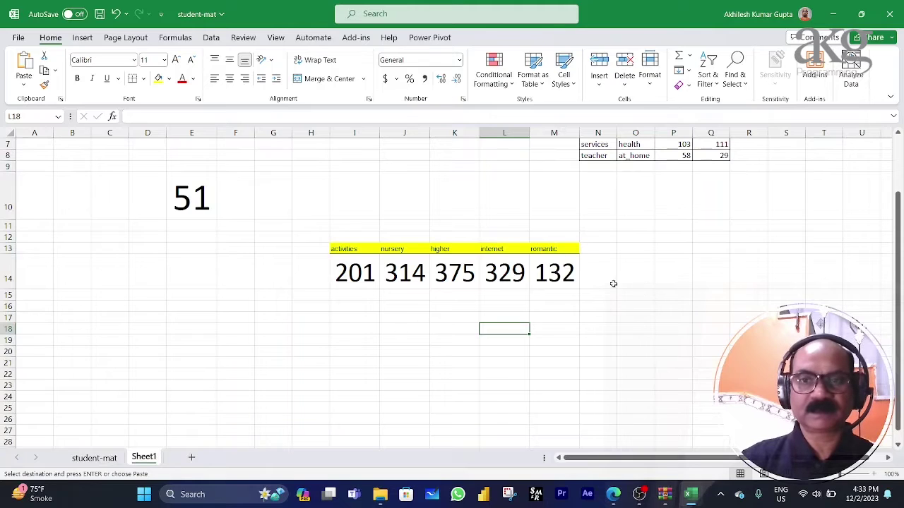
{"action": "left_click", "coordinate": [639, 248]}
{"action": "key", "text": "ctrl+v"}
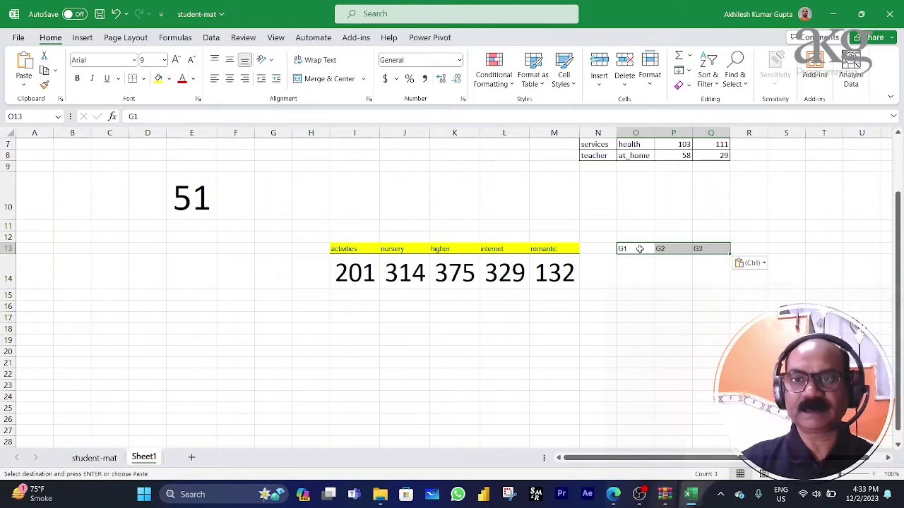
{"action": "left_click", "coordinate": [639, 249]}
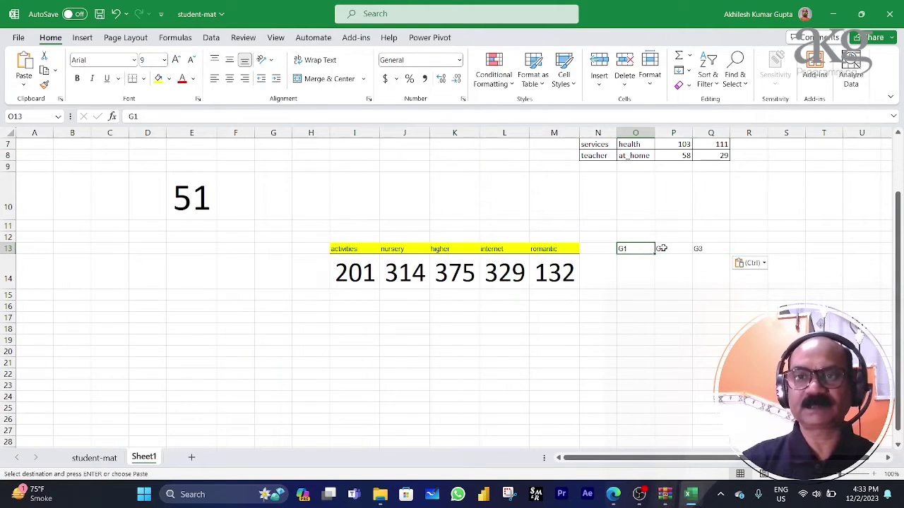
{"action": "left_click", "coordinate": [664, 248]}
{"action": "left_click", "coordinate": [701, 248]}
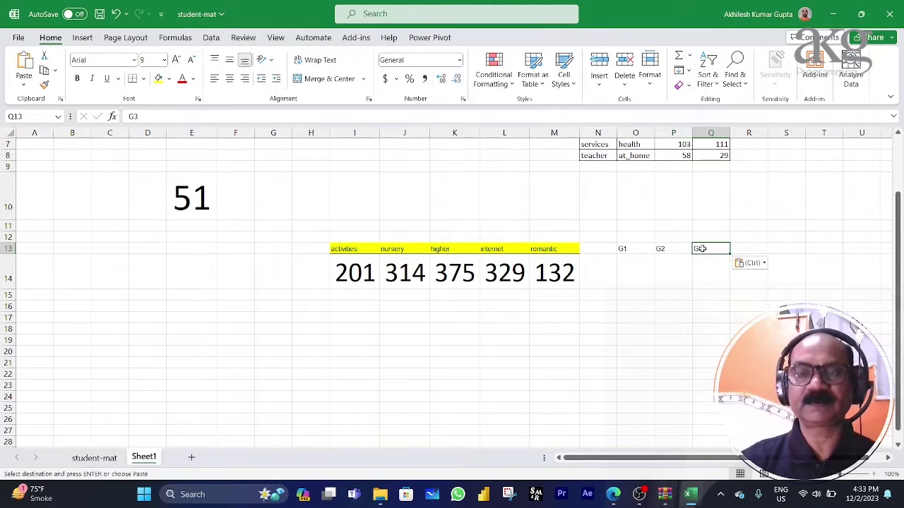
- Examine the empty cells O14:Q14 on Sheet1, the student-mat data from its first column, and the Schools list in E4:E5
{"action": "left_click", "coordinate": [634, 269]}
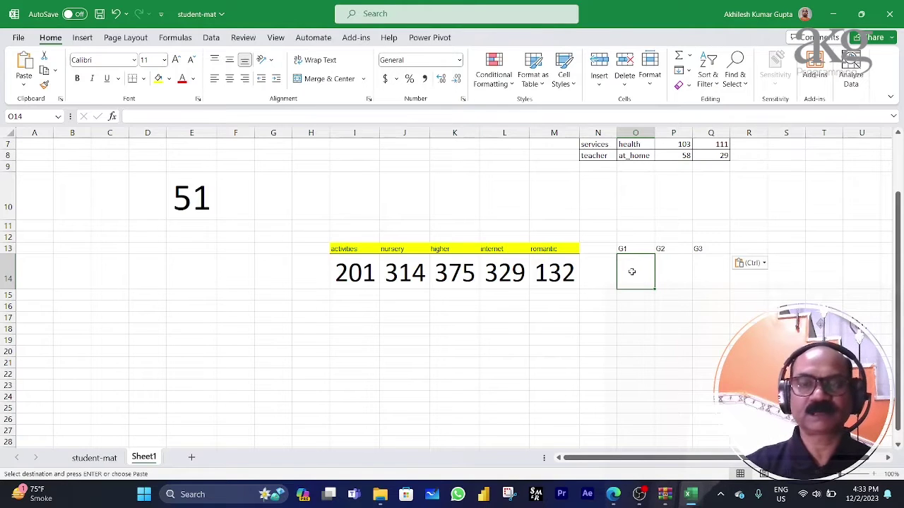
{"action": "left_click", "coordinate": [668, 267]}
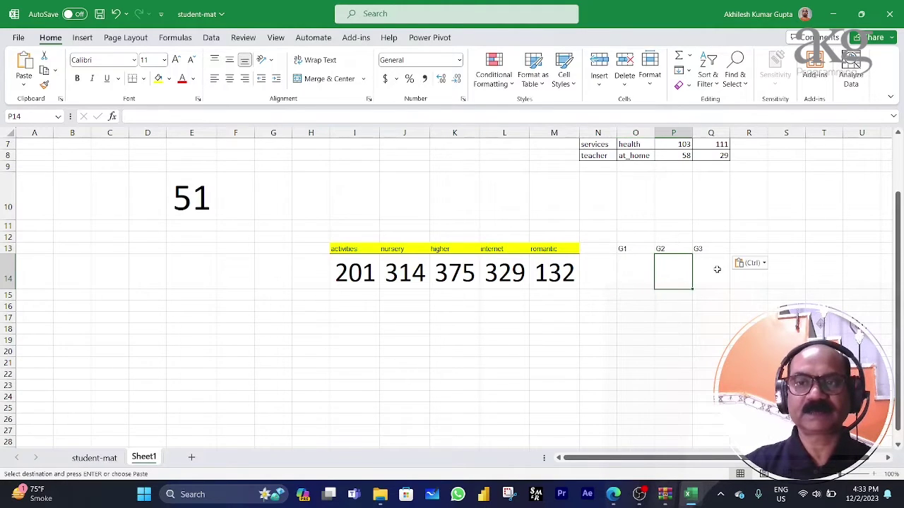
{"action": "left_click", "coordinate": [711, 268]}
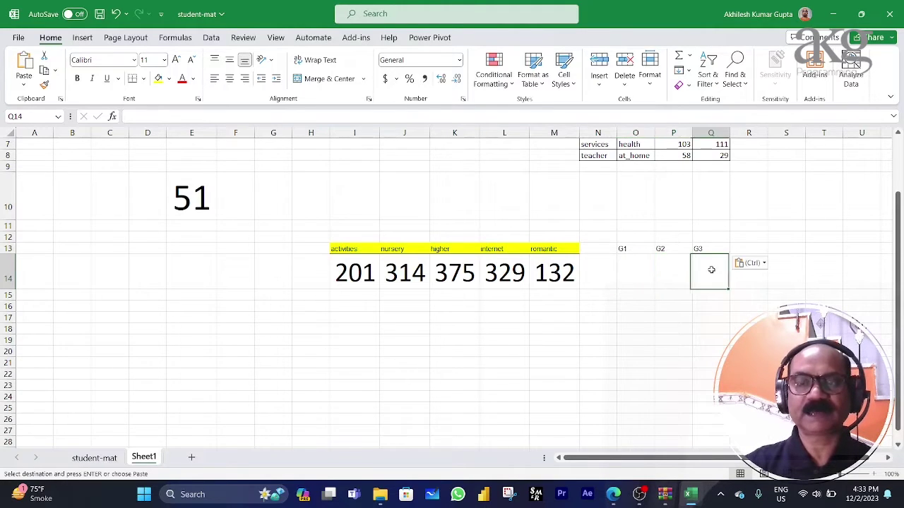
{"action": "left_click", "coordinate": [630, 264]}
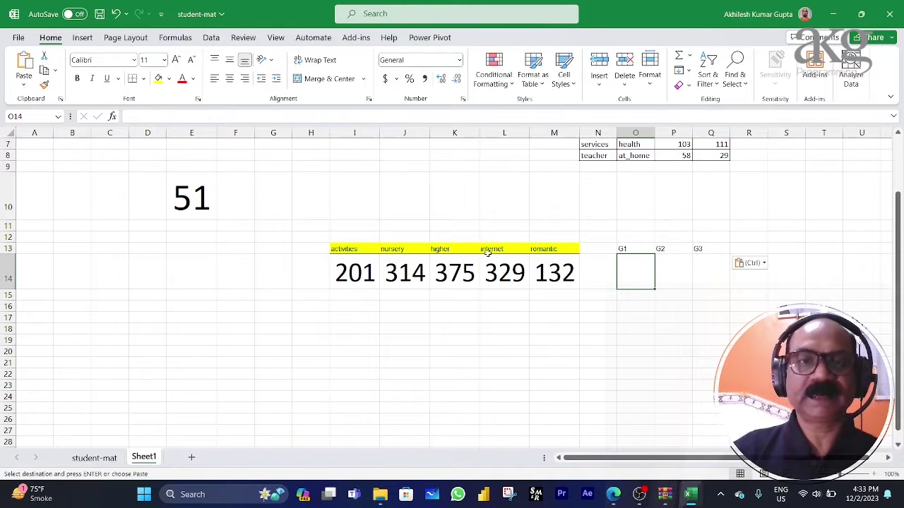
{"action": "left_click", "coordinate": [110, 462]}
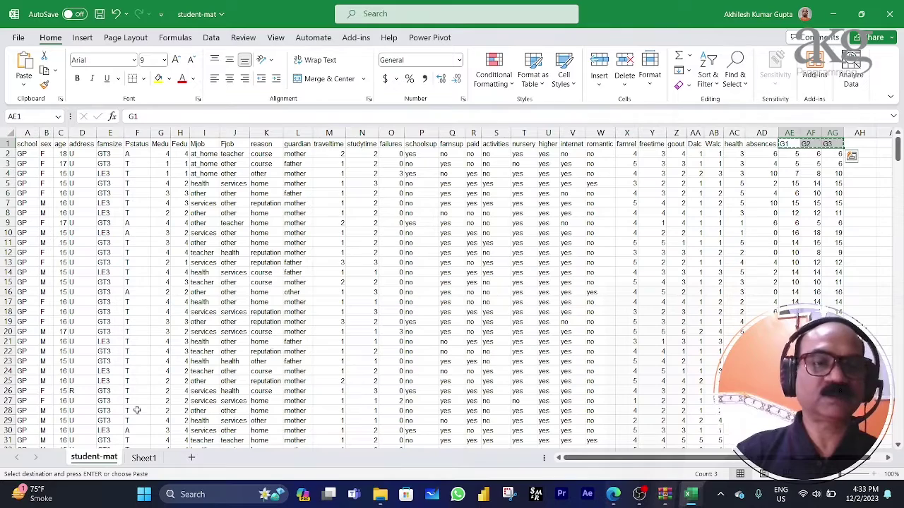
{"action": "left_click", "coordinate": [140, 462]}
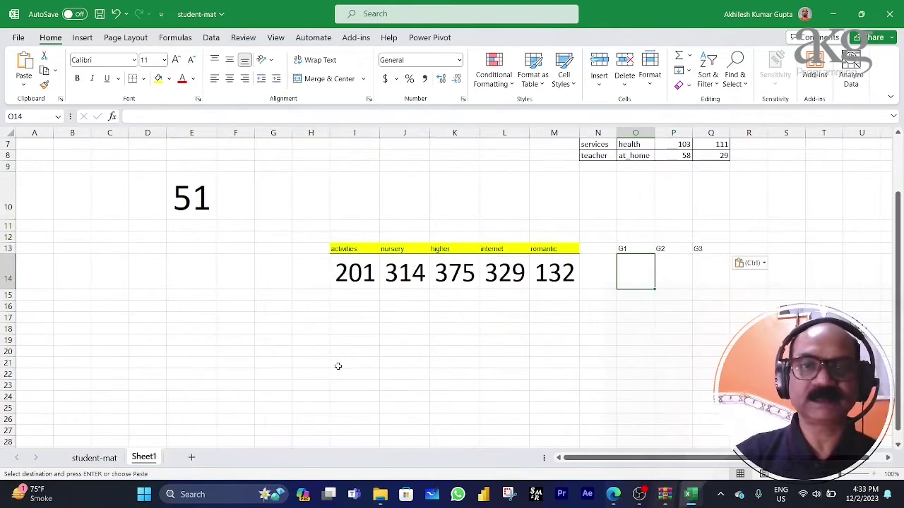
{"action": "left_click", "coordinate": [94, 459]}
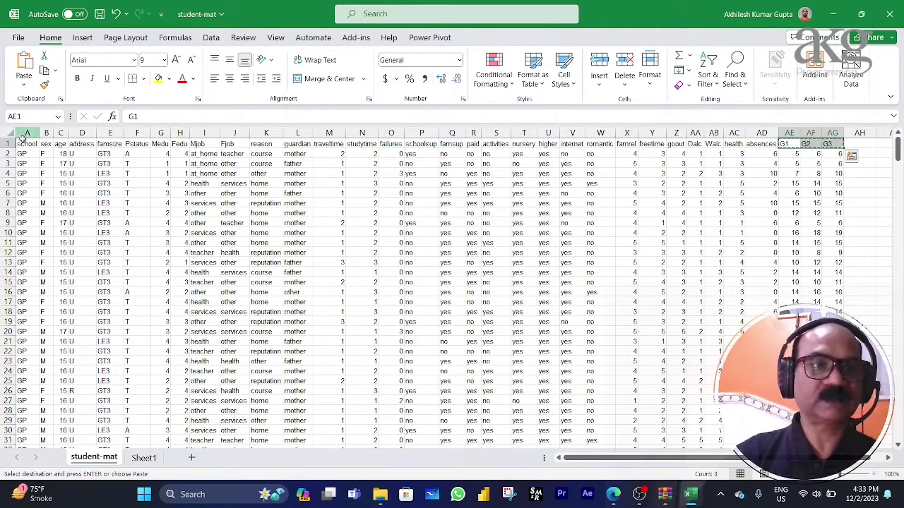
{"action": "key", "text": "ctrl+Home"}
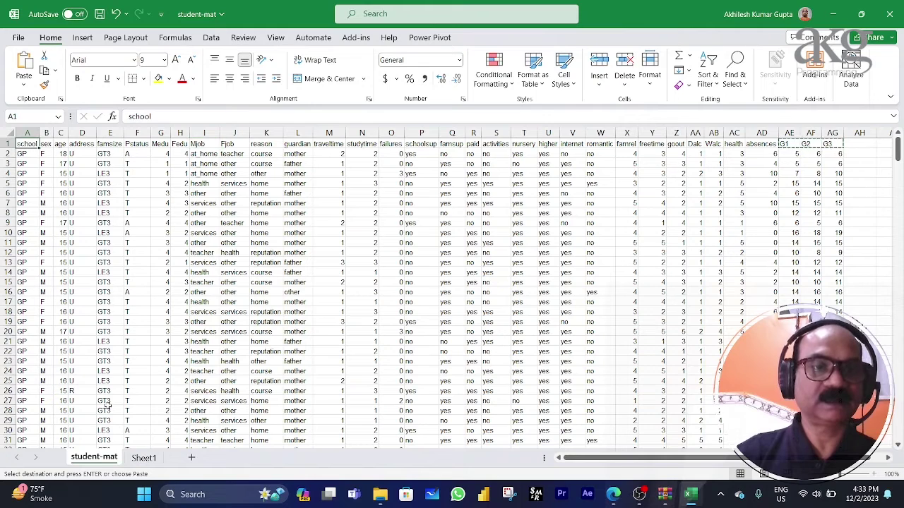
{"action": "left_click", "coordinate": [142, 458]}
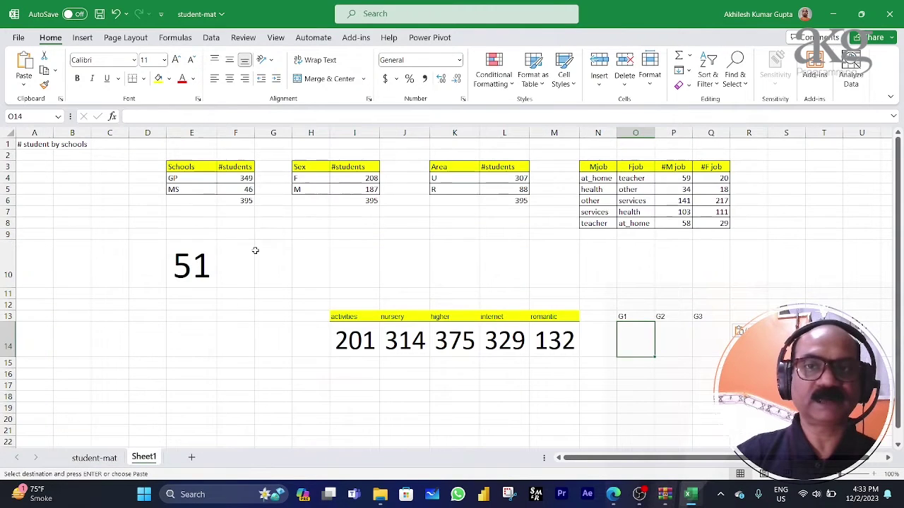
{"action": "left_click", "coordinate": [180, 177]}
{"action": "left_click", "coordinate": [187, 189]}
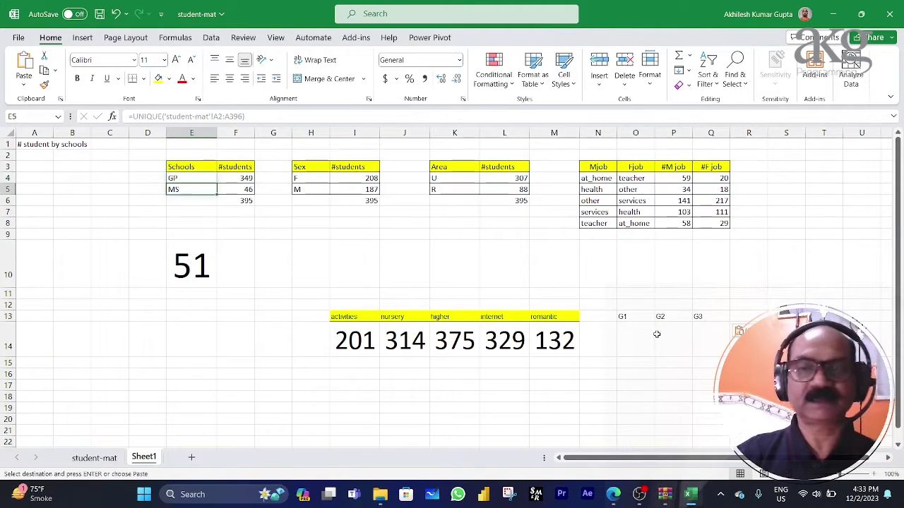
{"action": "scroll", "coordinate": [699, 342], "scroll_direction": "down", "scroll_amount": 1}
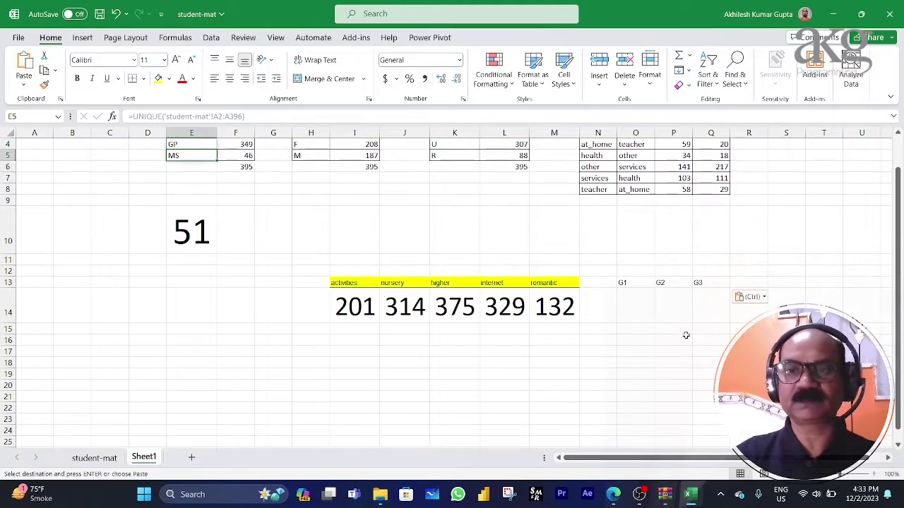
- Build a COUNTIF formula in O14 with the absolute range 'student-mat'!$AE$1:$AG$1 and the G1 heading in Sheet1!O13 as criteria
{"action": "left_click", "coordinate": [629, 302]}
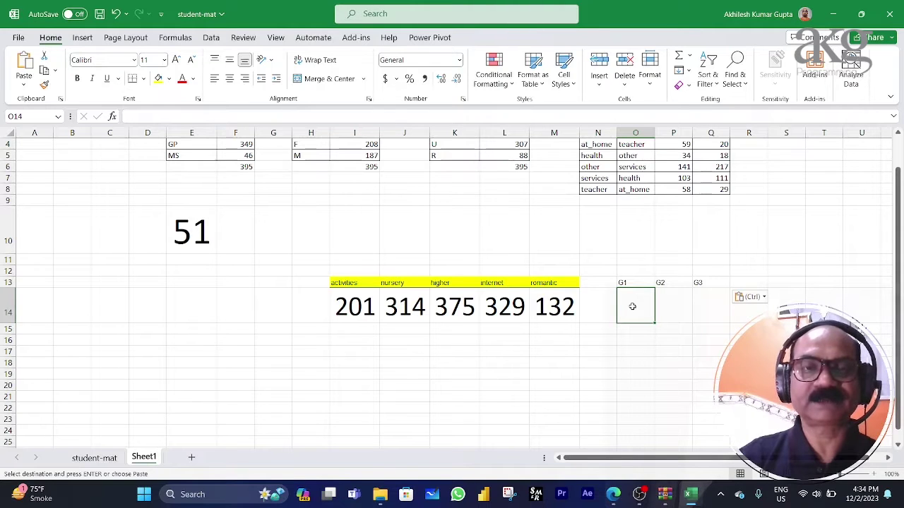
{"action": "scroll", "coordinate": [632, 306], "scroll_direction": "up", "scroll_amount": 1}
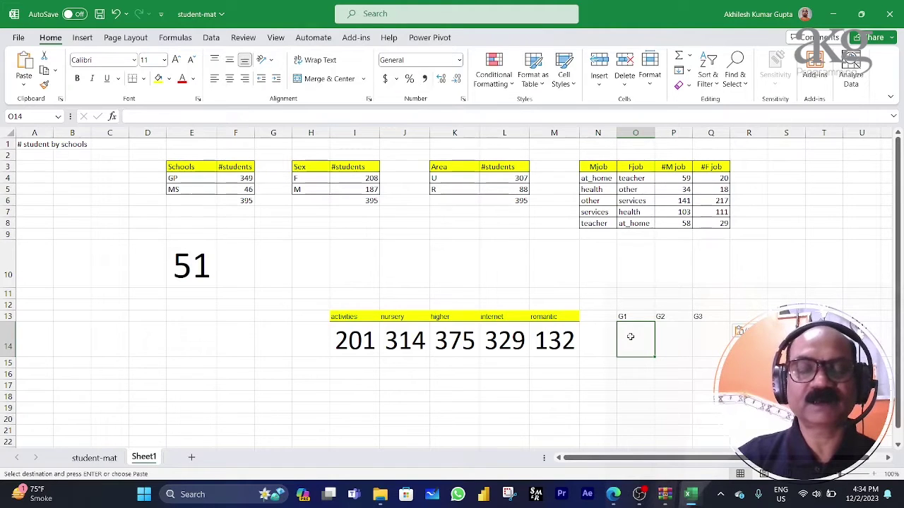
{"action": "scroll", "coordinate": [631, 337], "scroll_direction": "down", "scroll_amount": 1}
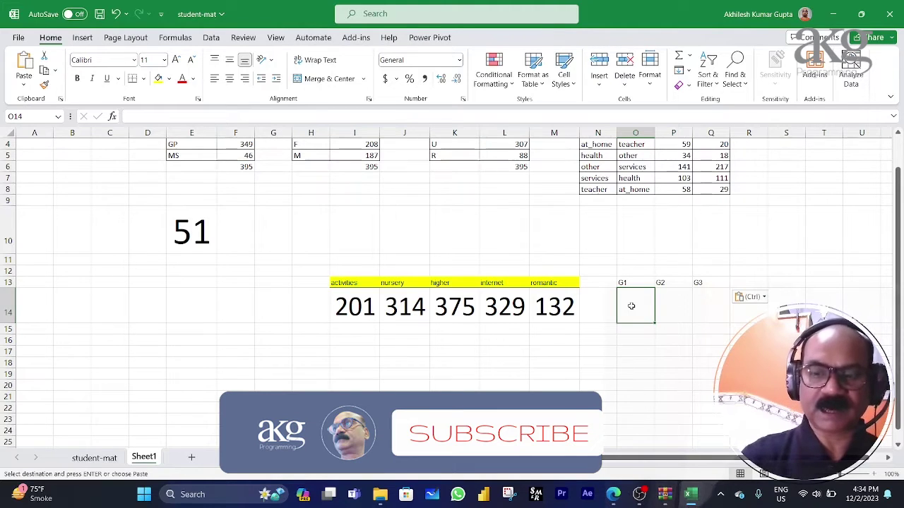
{"action": "type", "text": "=i"}
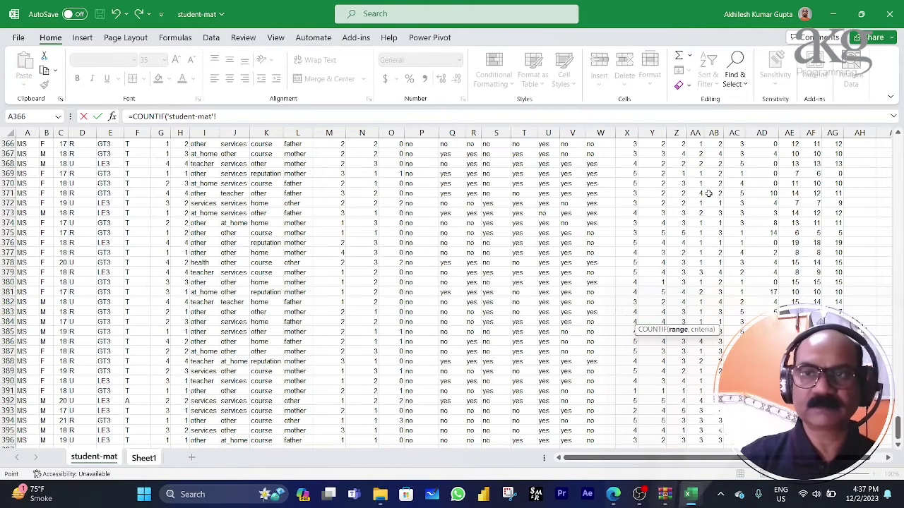
{"action": "left_click", "coordinate": [772, 202]}
{"action": "key", "text": "ctrl+Up"}
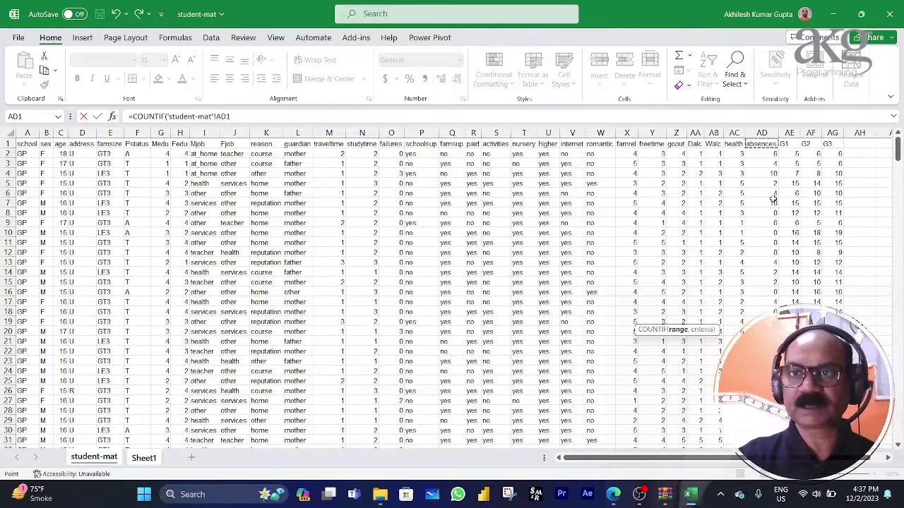
{"action": "key", "text": "Right"}
{"action": "key", "text": "ctrl+shift+Right"}
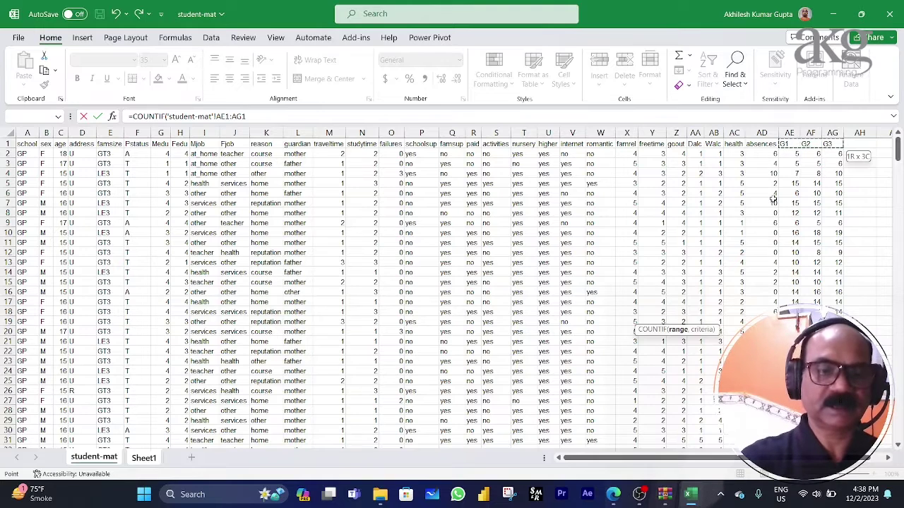
{"action": "key", "text": "F4"}
{"action": "type", "text": ",'student-mat'!"}
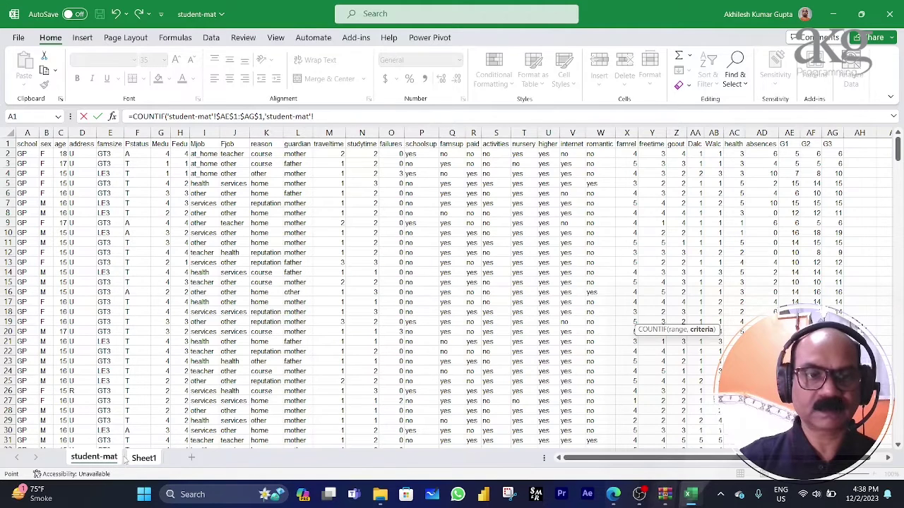
{"action": "left_click", "coordinate": [128, 460]}
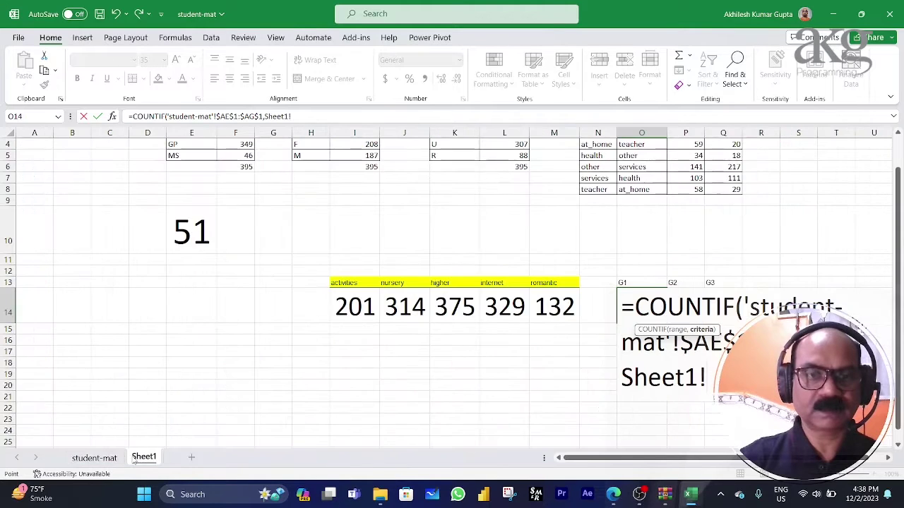
{"action": "left_click", "coordinate": [625, 282]}
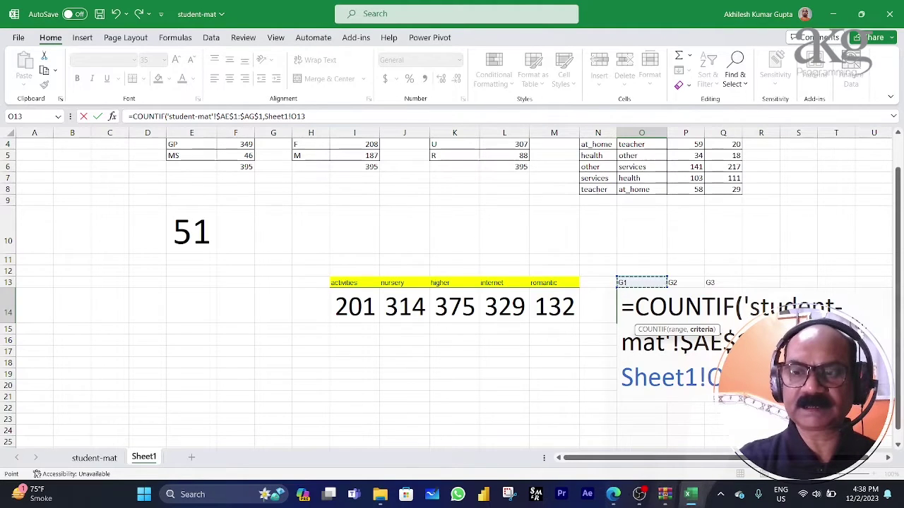
{"action": "type", "text": ")"}
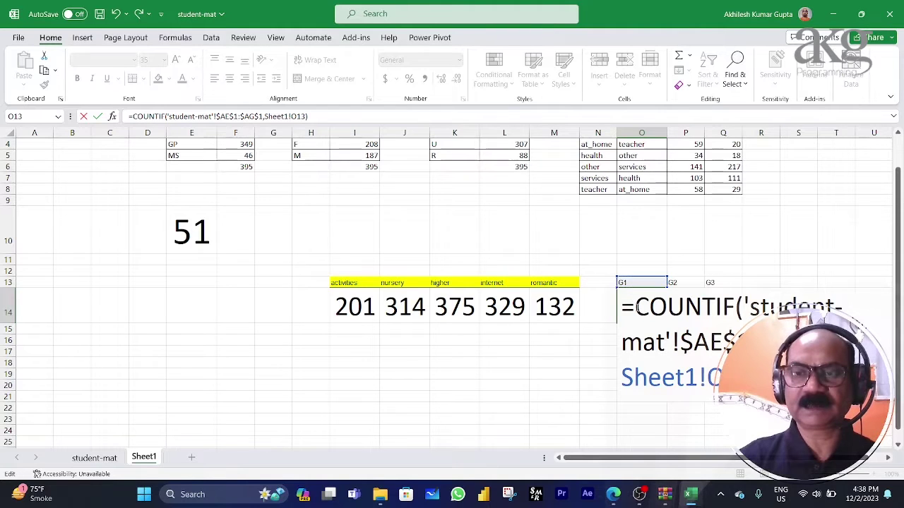
- Wrap the COUNTIF in AVERAGE, add 'student-mat'!AE2:AG396 as second argument, and enter the formula in O14, accepting the proposed correction
{"action": "type", "text": "aver"}
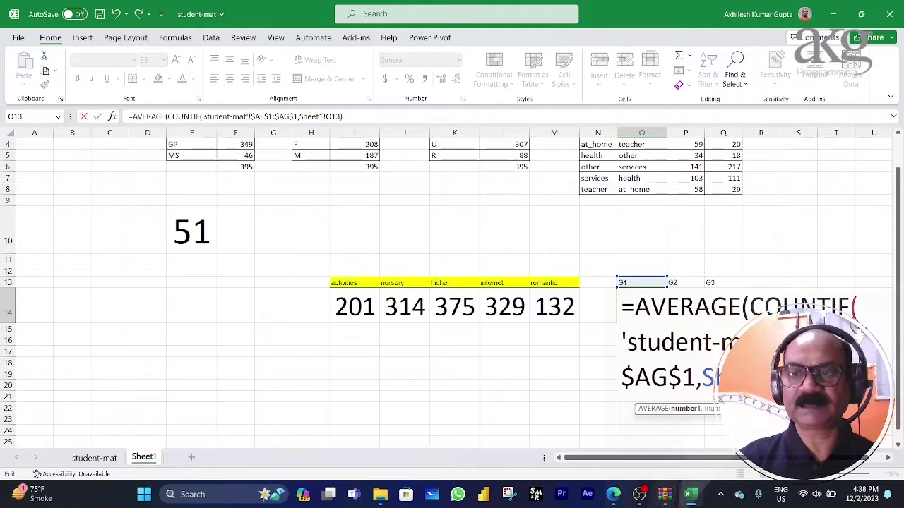
{"action": "type", "text": ","}
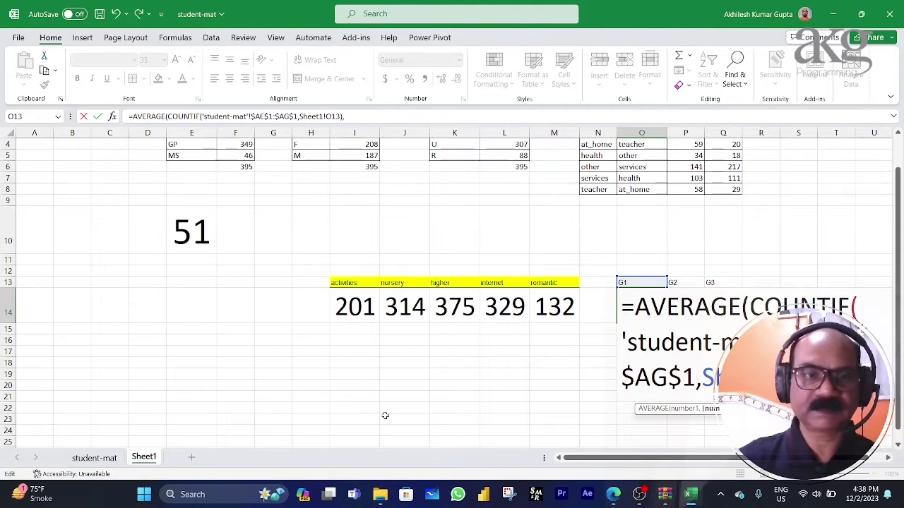
{"action": "left_click", "coordinate": [94, 458]}
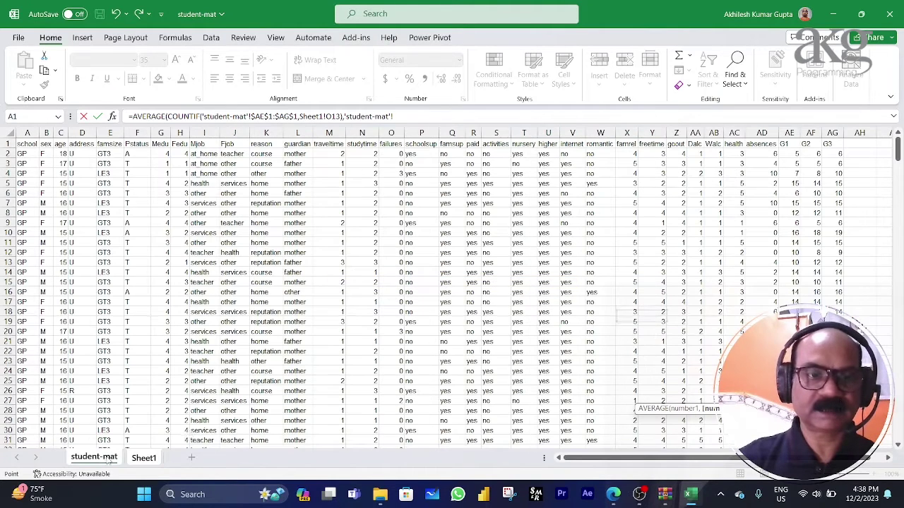
{"action": "left_click", "coordinate": [787, 153]}
{"action": "left_click_drag", "start_coordinate": [788, 153], "coordinate": [840, 154]}
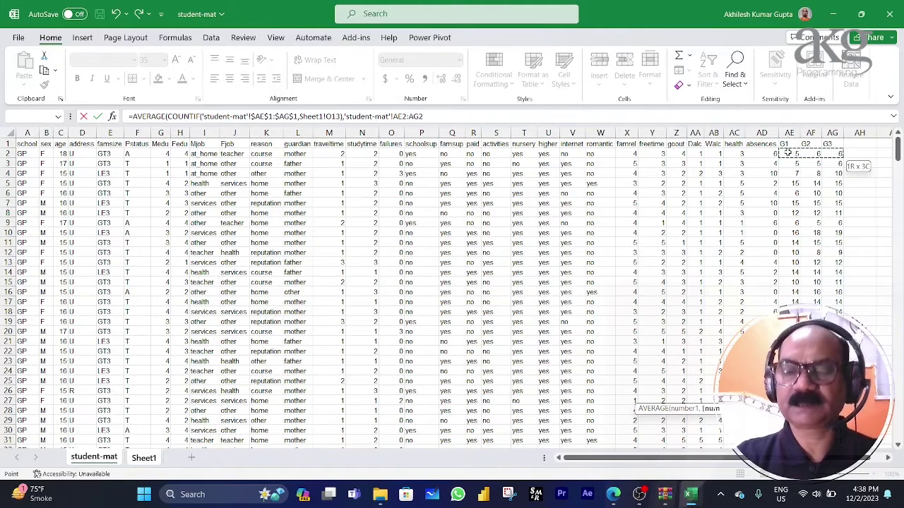
{"action": "key", "text": "ctrl+shift+Down"}
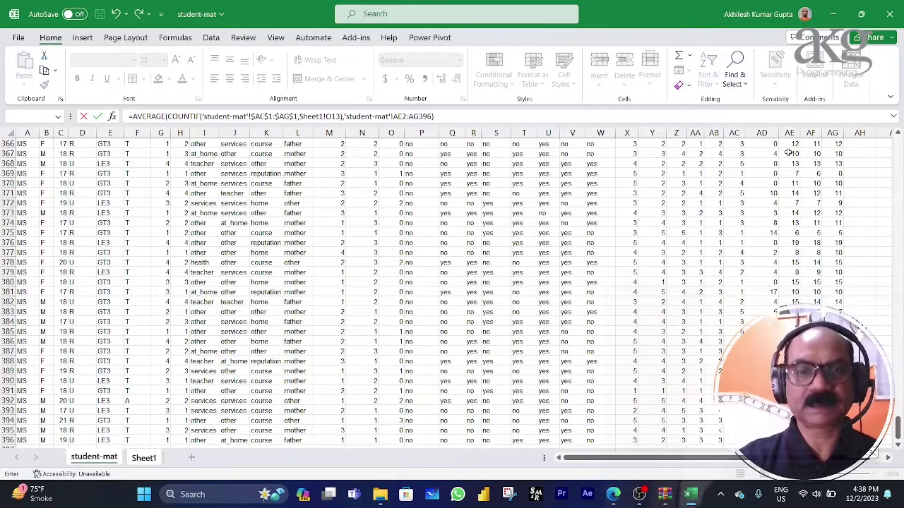
{"action": "key", "text": "Return"}
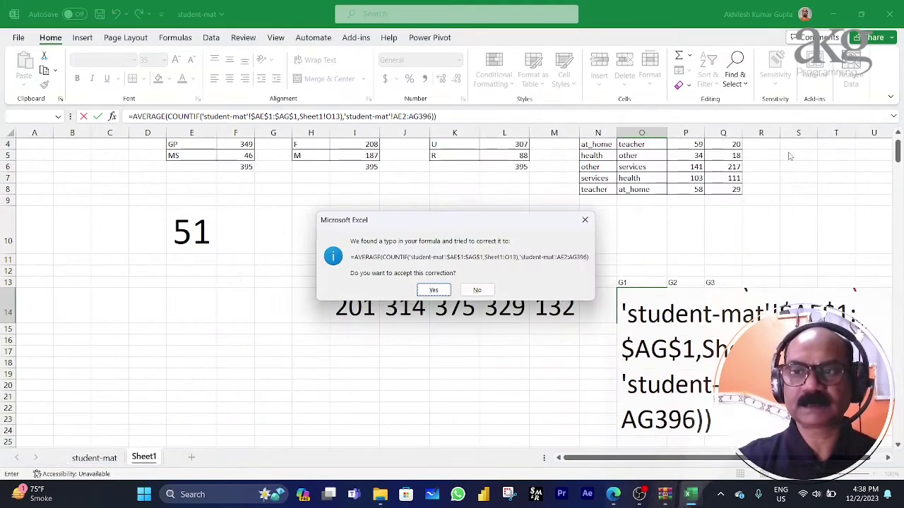
{"action": "key", "text": "Return"}
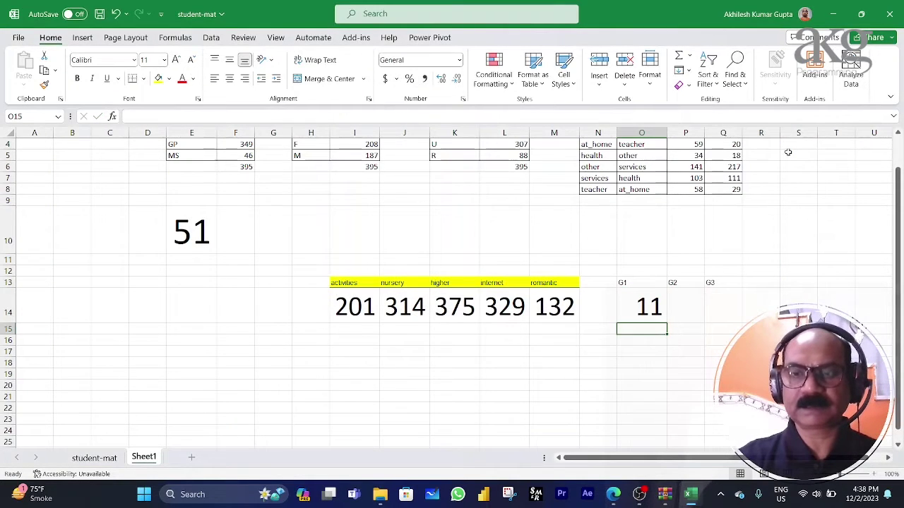
- Fill the average formula from O14 across to P14 and Q14 on Sheet1
{"action": "key", "text": "Up"}
{"action": "key", "text": "shift+Right"}
{"action": "key", "text": "shift+Right"}
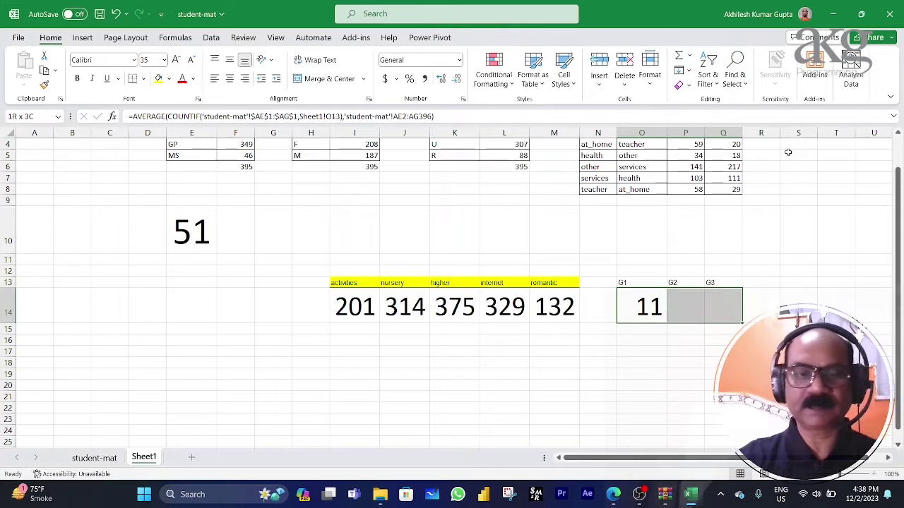
{"action": "key", "text": "ctrl+r"}
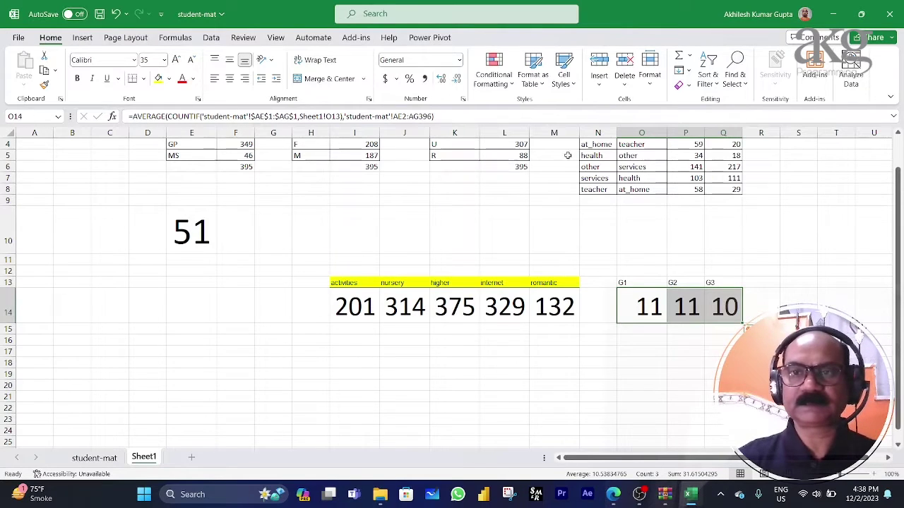
- Show the averages in O14:Q14 with one decimal place
{"action": "left_click", "coordinate": [441, 79]}
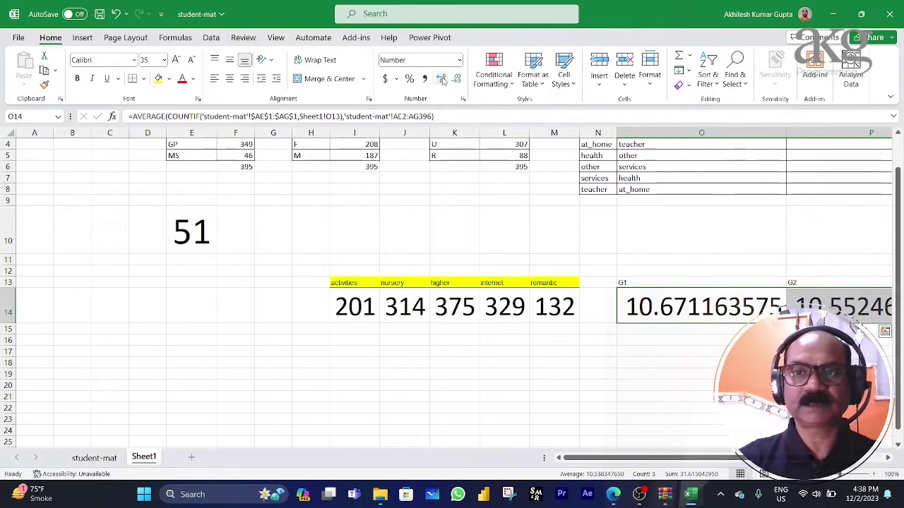
{"action": "left_click", "coordinate": [456, 80]}
{"action": "left_click", "coordinate": [456, 79]}
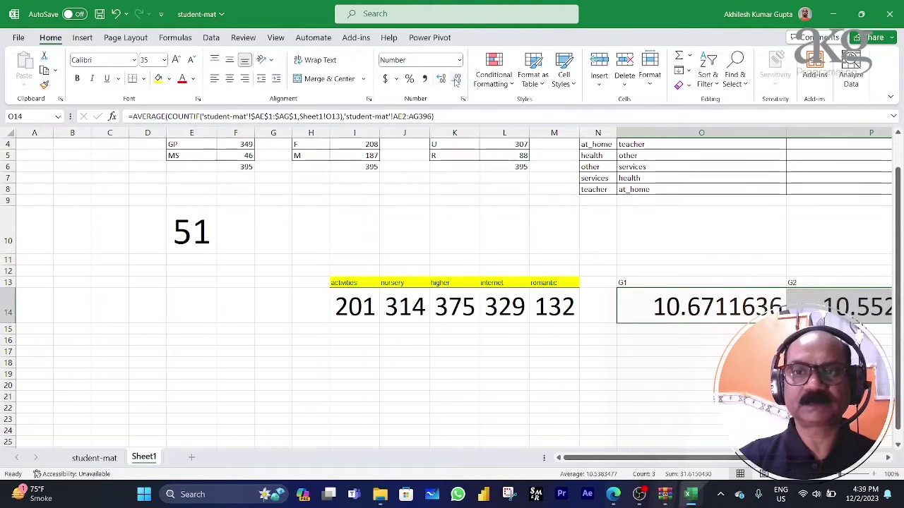
{"action": "left_click", "coordinate": [456, 79]}
{"action": "left_click", "coordinate": [456, 80]}
{"action": "left_click", "coordinate": [456, 80]}
{"action": "left_click", "coordinate": [456, 80]}
{"action": "left_click", "coordinate": [456, 80]}
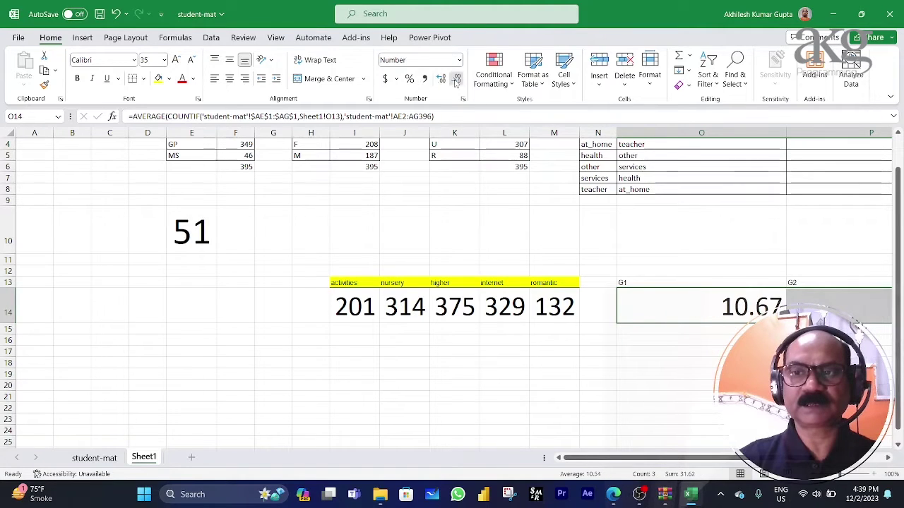
{"action": "left_click", "coordinate": [456, 79]}
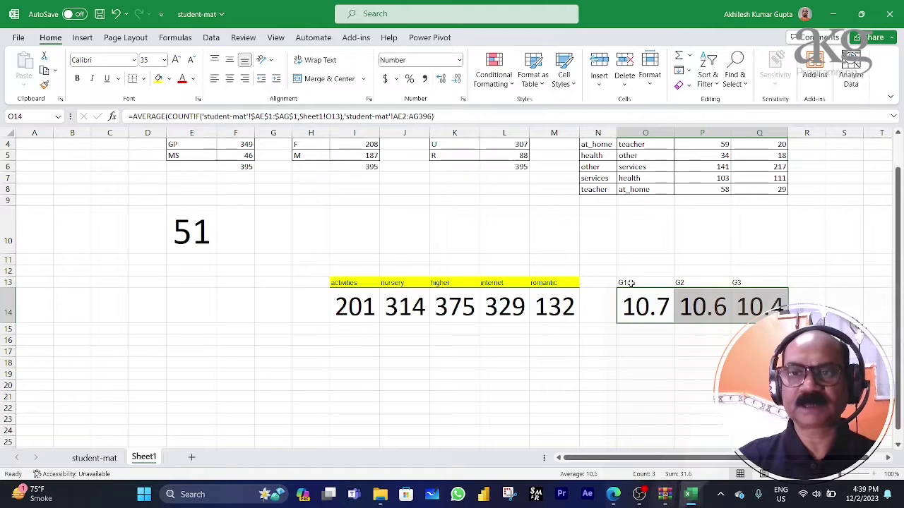
- Center the G1, G2 and G3 headings in O13:Q13
{"action": "left_click_drag", "start_coordinate": [631, 283], "coordinate": [736, 281]}
{"action": "left_click", "coordinate": [229, 78]}
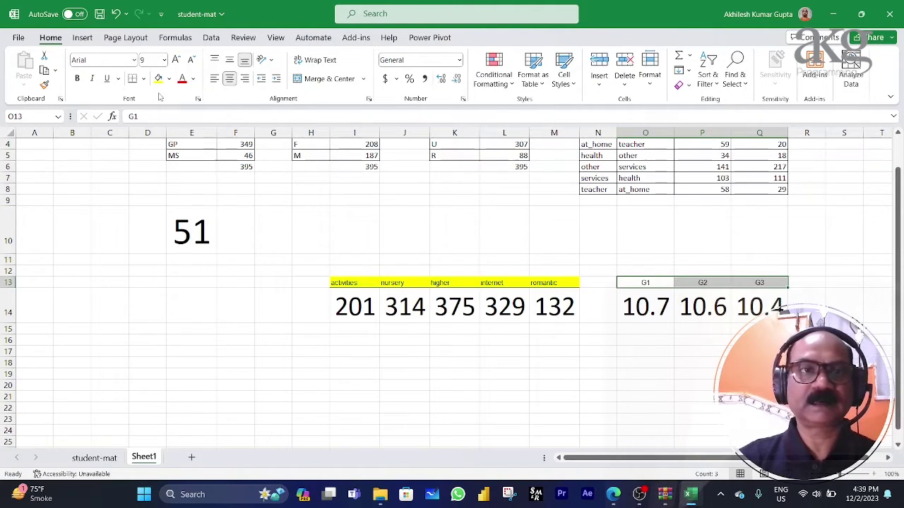
{"action": "left_click", "coordinate": [702, 352]}
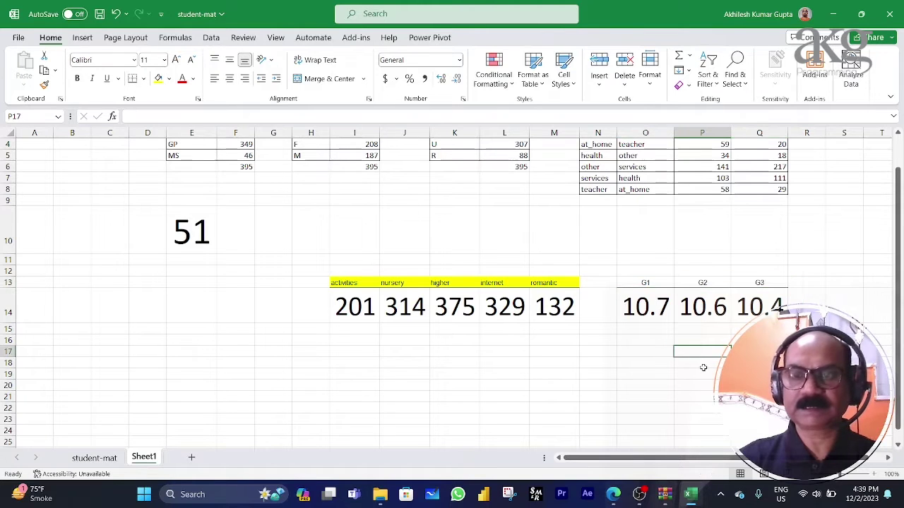
- Copy the yellow formatting of the romantic heading in M13 onto the G1, G2 and G3 headings in O13:Q13
{"action": "left_click", "coordinate": [548, 283]}
{"action": "left_click", "coordinate": [44, 84]}
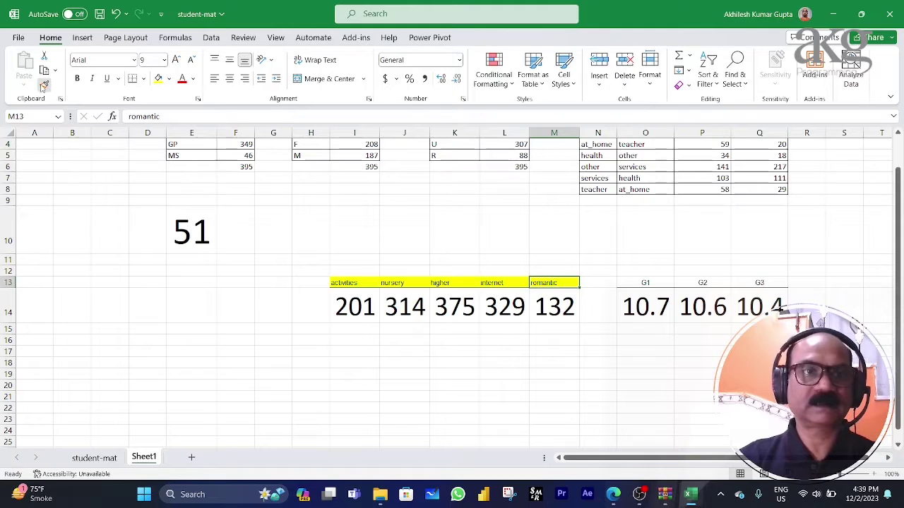
{"action": "mouse_move", "coordinate": [639, 282]}
{"action": "left_mouse_down"}
{"action": "mouse_move", "coordinate": [759, 282]}
{"action": "mouse_move", "coordinate": [747, 305]}
{"action": "left_mouse_up"}
{"action": "left_click", "coordinate": [684, 351]}
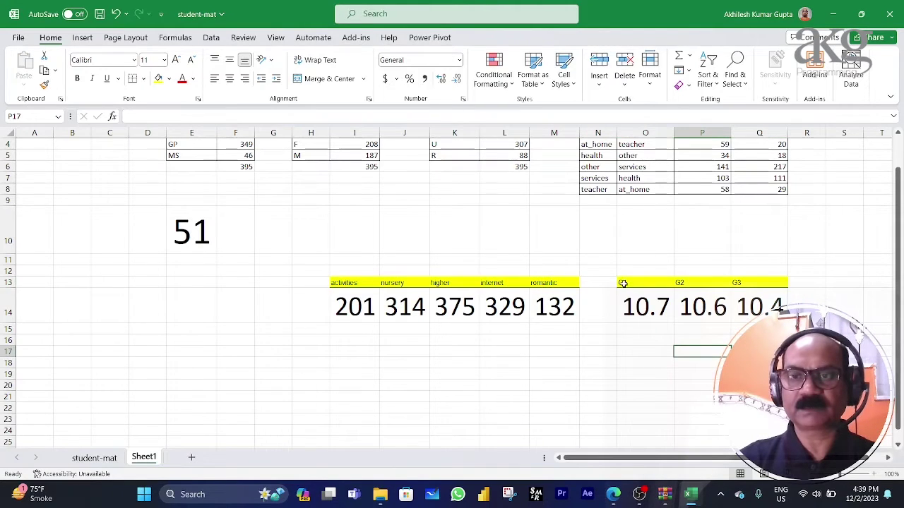
- Center the text of the yellow G1, G2 and G3 headings in O13:Q13
{"action": "left_click", "coordinate": [653, 283]}
{"action": "key", "text": "shift+Right"}
{"action": "key", "text": "shift+Right"}
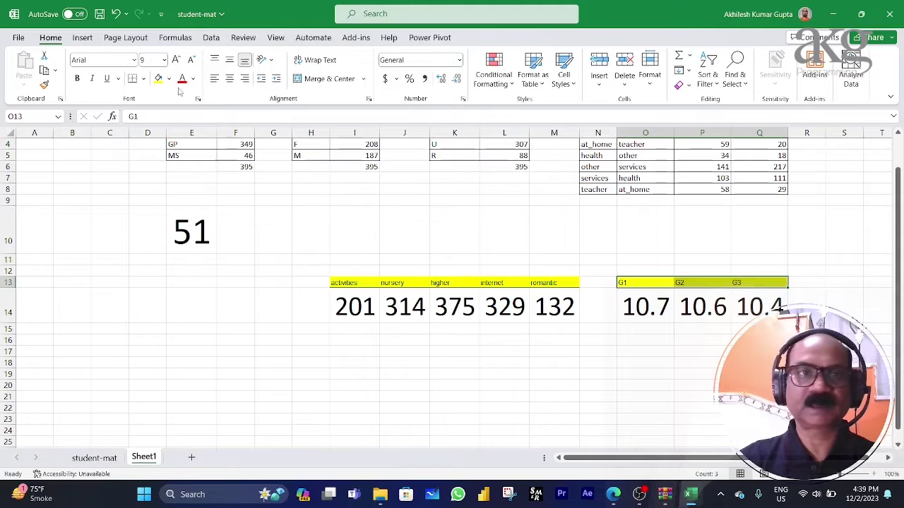
{"action": "left_click", "coordinate": [230, 79]}
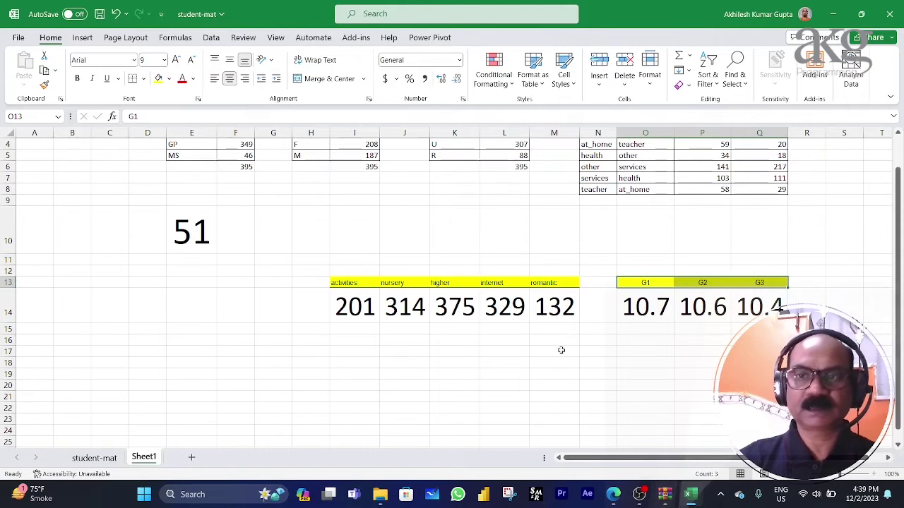
{"action": "left_click", "coordinate": [610, 349]}
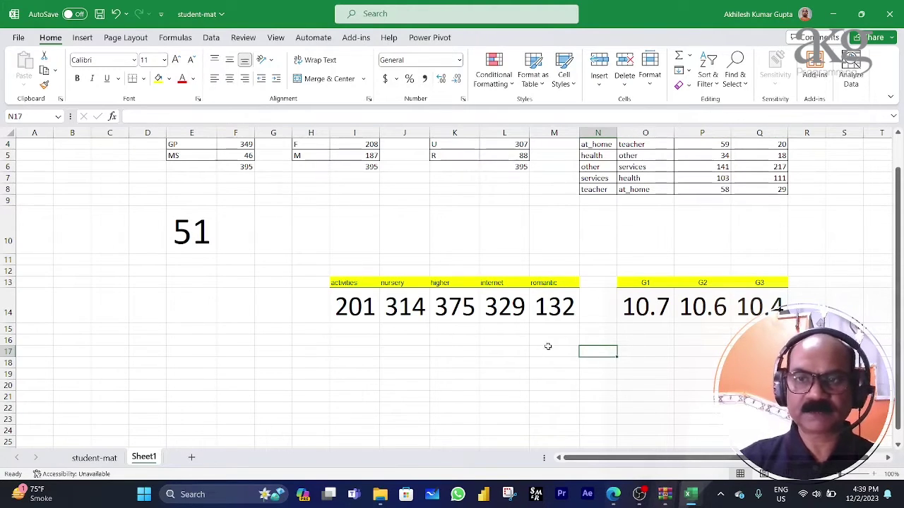
- Enter =AVERAGE(AE2:AE396) in AE397, below the G1 column of the student-mat sheet
{"action": "left_click", "coordinate": [94, 458]}
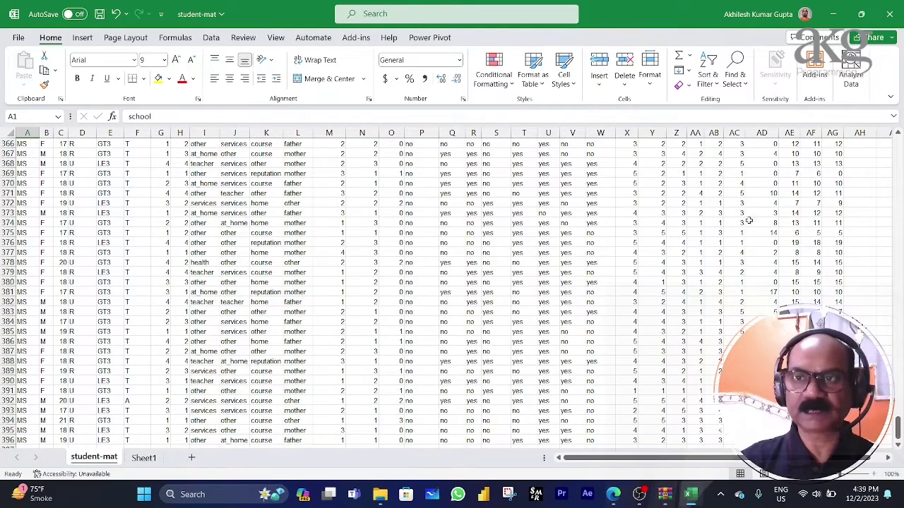
{"action": "left_click", "coordinate": [776, 232]}
{"action": "key", "text": "ctrl+Up"}
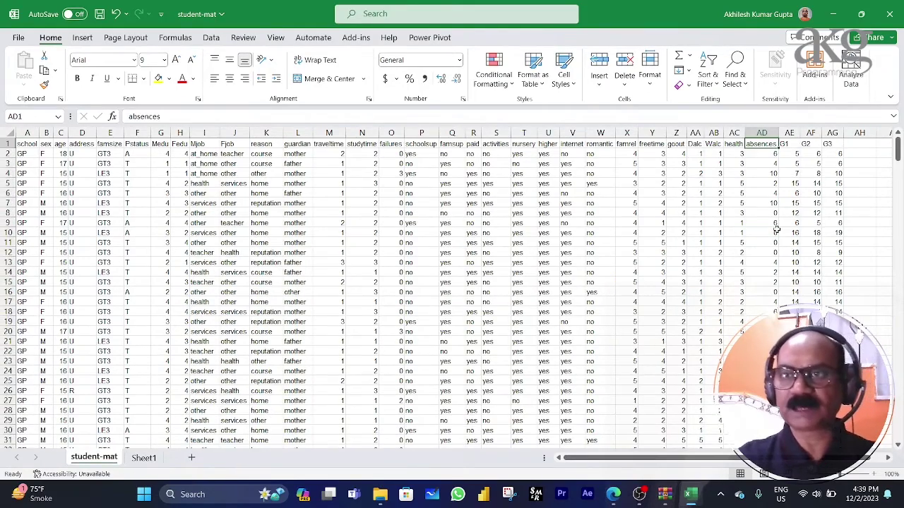
{"action": "key", "text": "Right"}
{"action": "key", "text": "ctrl+Down"}
{"action": "key", "text": "Down"}
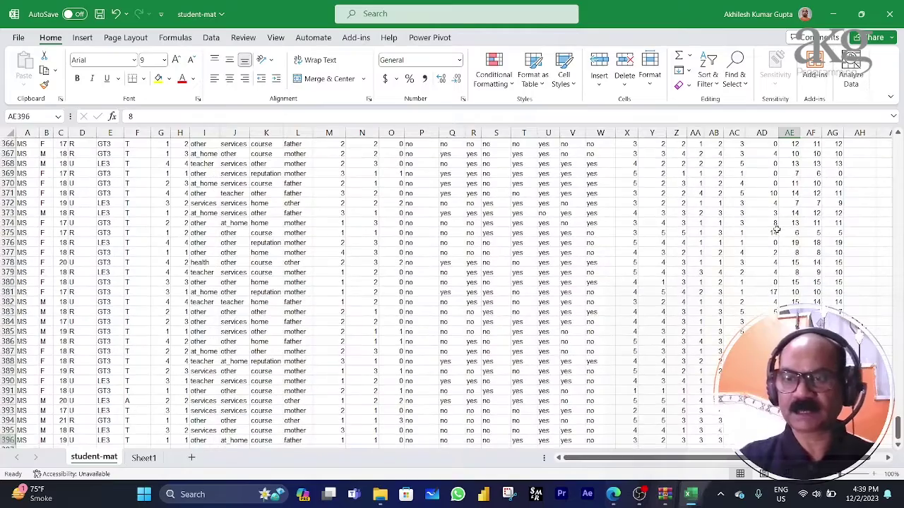
{"action": "type", "text": "=aver"}
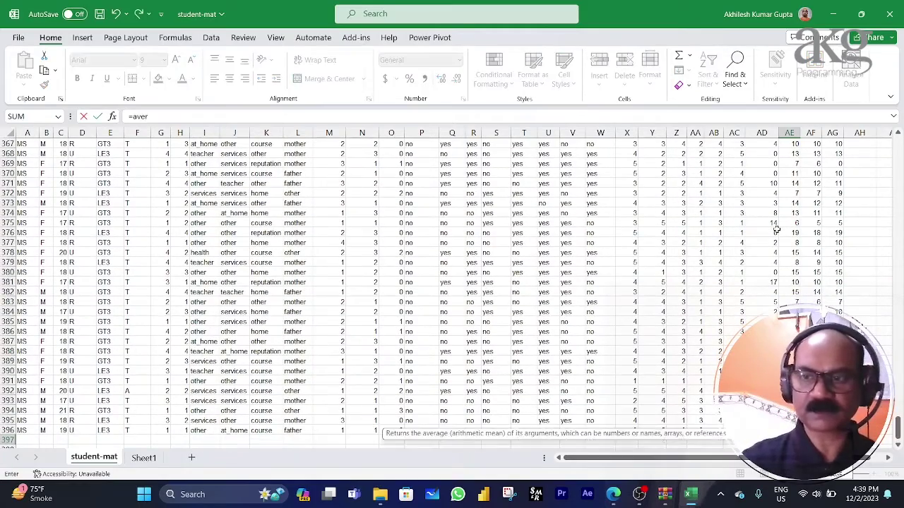
{"action": "key", "text": "Tab"}
{"action": "key", "text": "Up"}
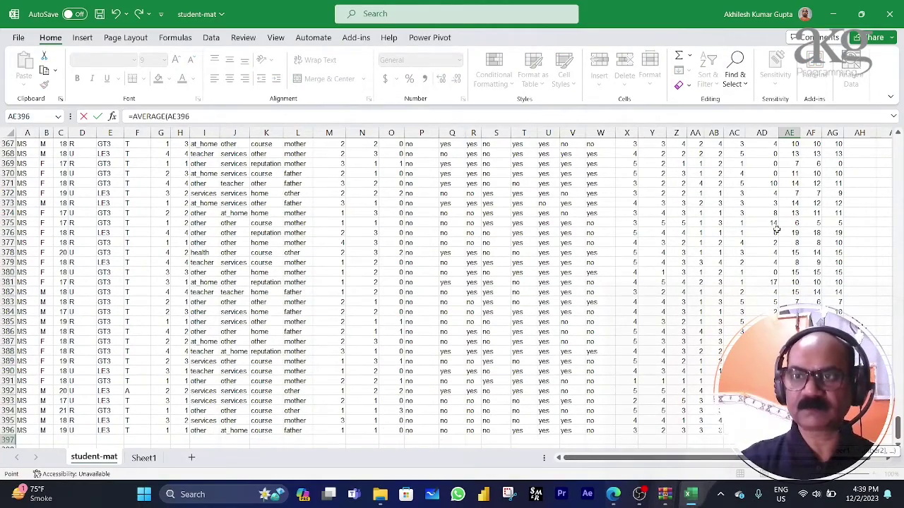
{"action": "key", "text": "ctrl+shift+Up"}
{"action": "key", "text": "Return"}
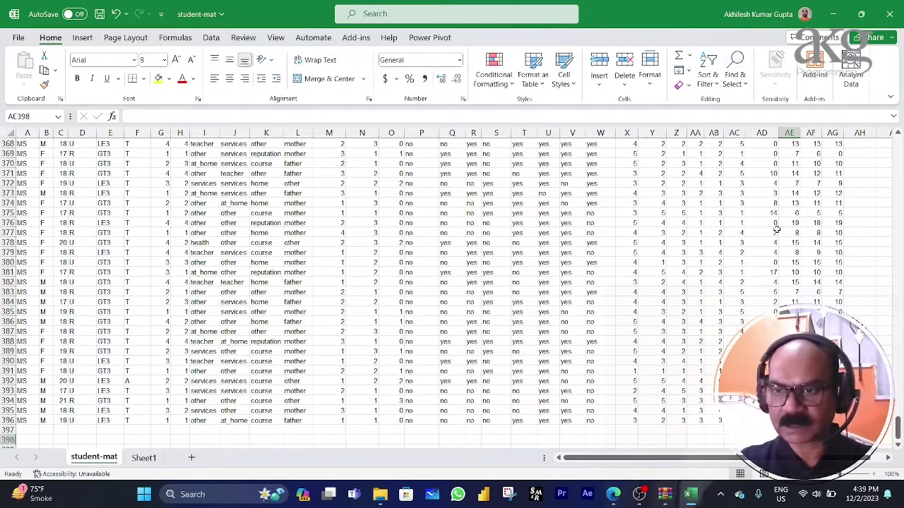
- Check the formula in AE397 against the summary of the selected G1 column values
{"action": "key", "text": "Up"}
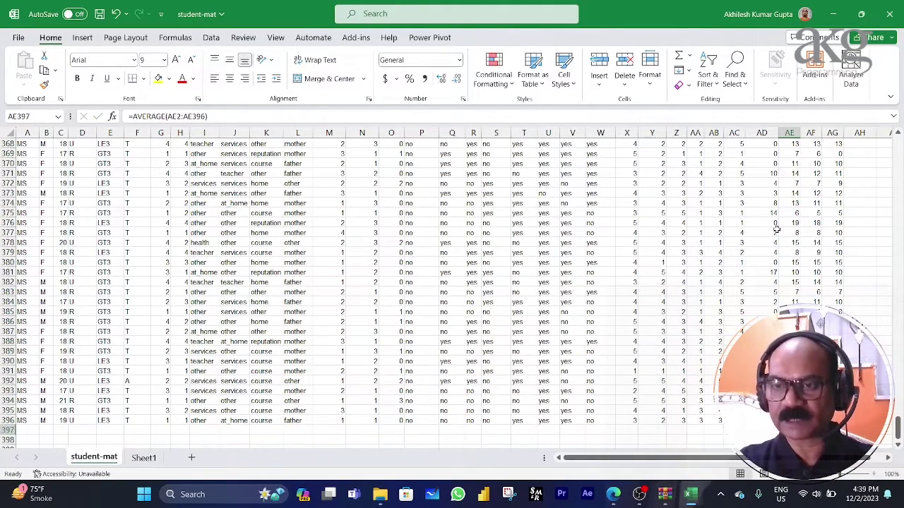
{"action": "key", "text": "Up"}
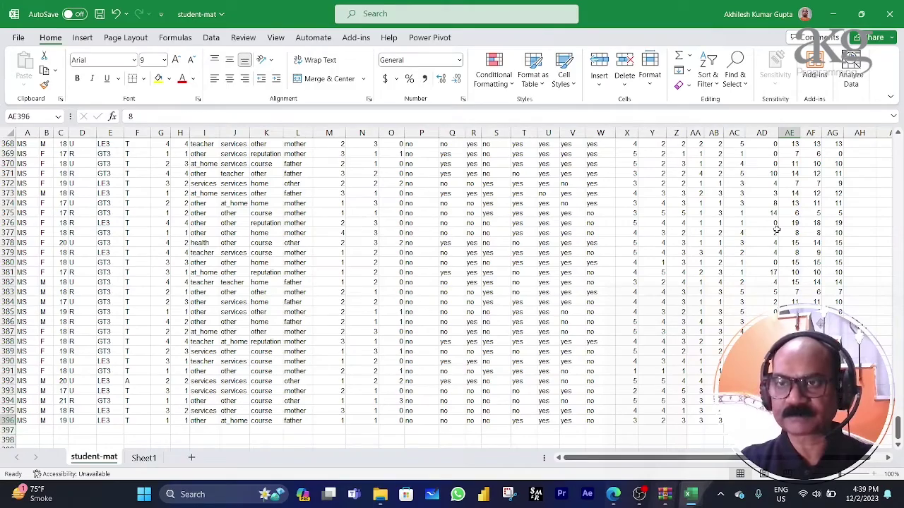
{"action": "key", "text": "ctrl+shift+Up"}
{"action": "scroll", "coordinate": [777, 233], "scroll_direction": "down", "scroll_amount": 20}
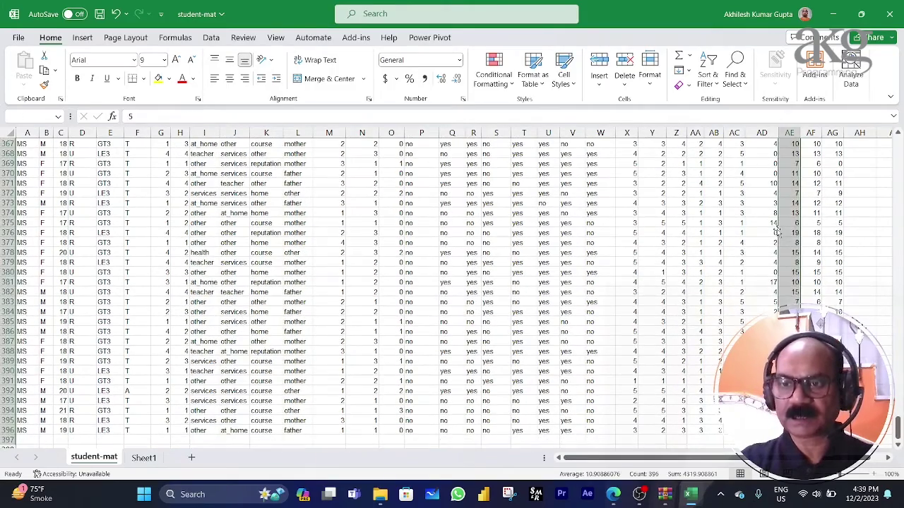
{"action": "key", "text": "shift+Up"}
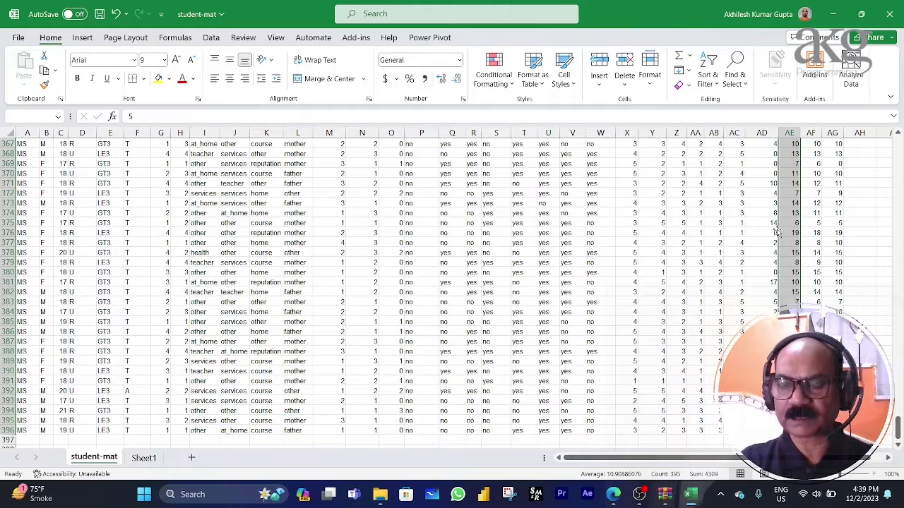
{"action": "key", "text": "ctrl+Down"}
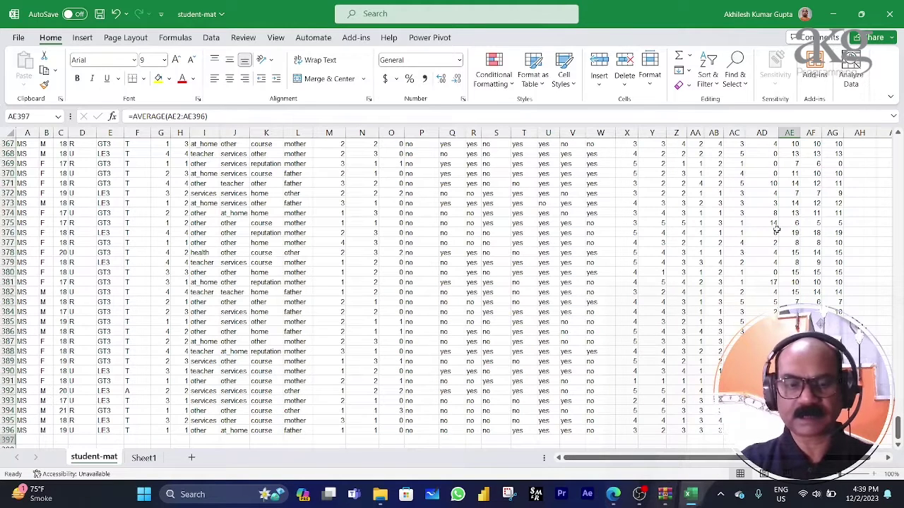
- Copy the AE397 average formula to AF397:AG397 and show all three averages with one decimal place
{"action": "key", "text": "ctrl+c"}
{"action": "key", "text": "Right"}
{"action": "key", "text": "Right"}
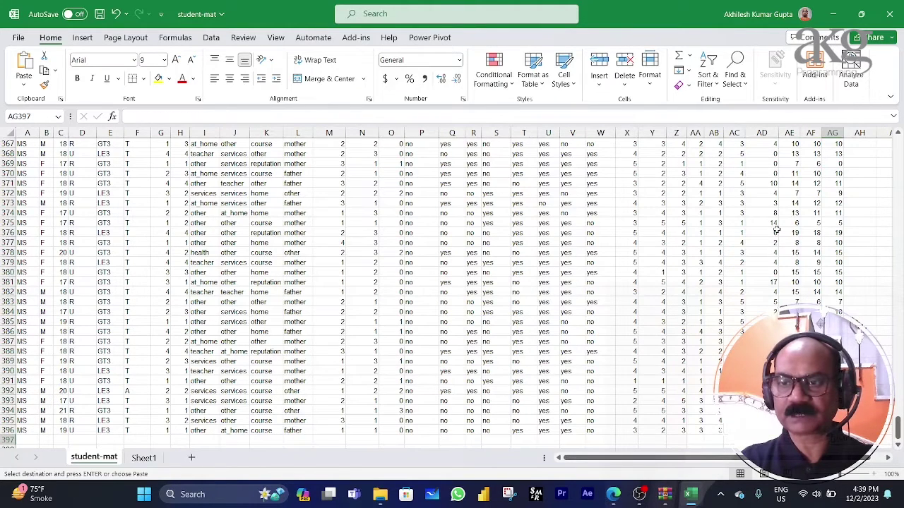
{"action": "key", "text": "ctrl+v"}
{"action": "key", "text": "Escape"}
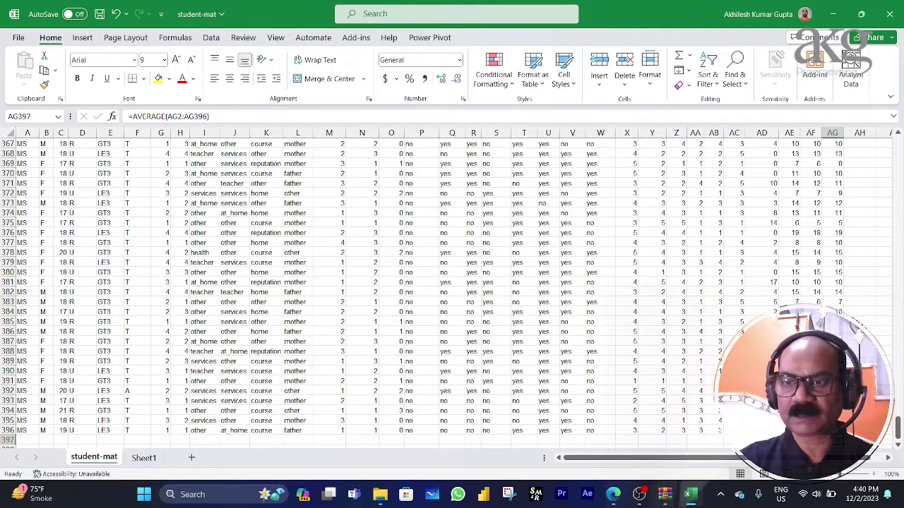
{"action": "left_click_drag", "start_coordinate": [788, 440], "coordinate": [833, 440]}
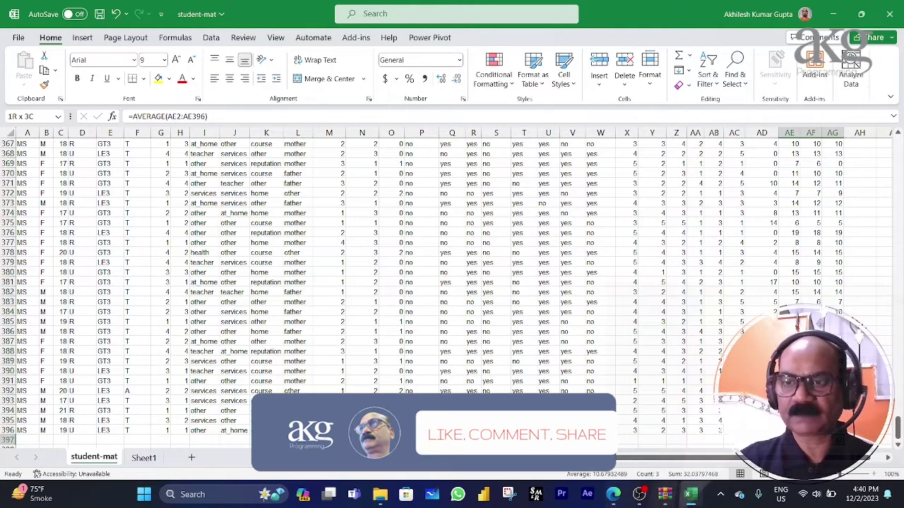
{"action": "left_click", "coordinate": [456, 82]}
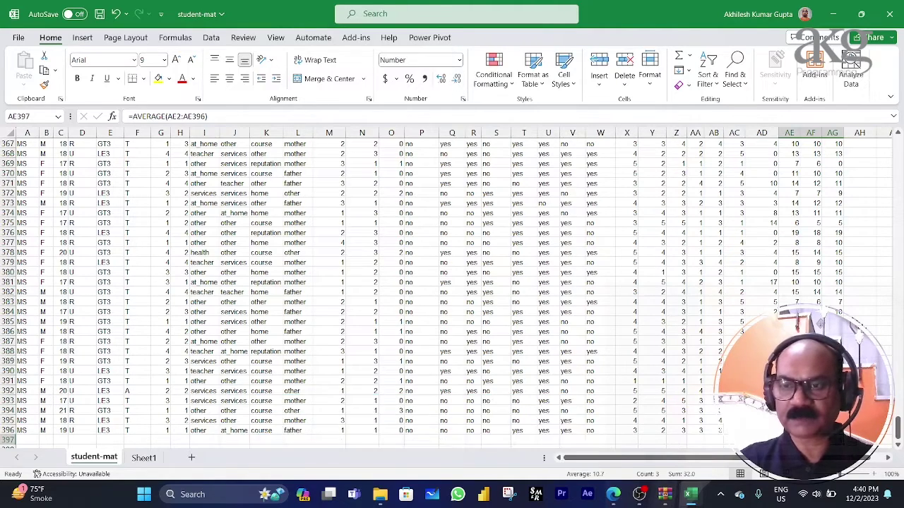
- Compare the averages in AE397:AG397 of student-mat with the G1, G2 and G3 results in O14:Q14 of Sheet1
{"action": "scroll", "coordinate": [452, 288], "scroll_direction": "up", "scroll_amount": 2, "text": "ctrl"}
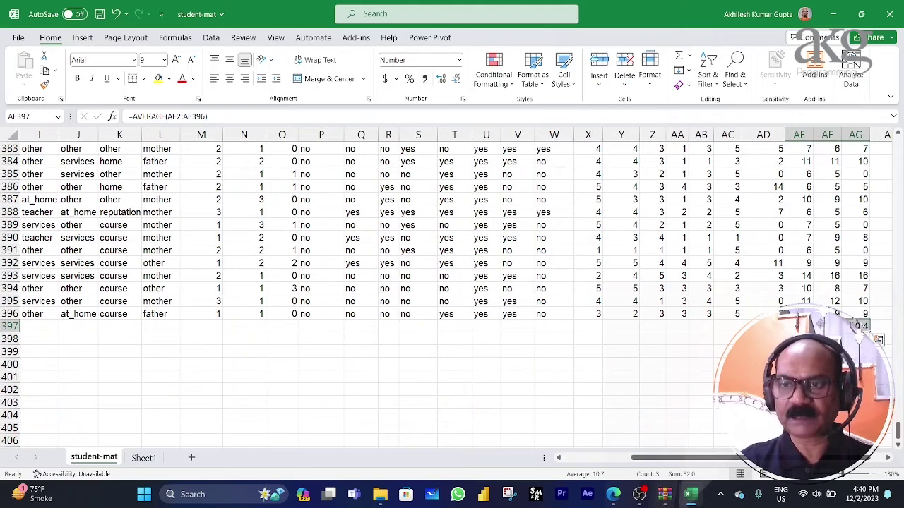
{"action": "left_click", "coordinate": [798, 326]}
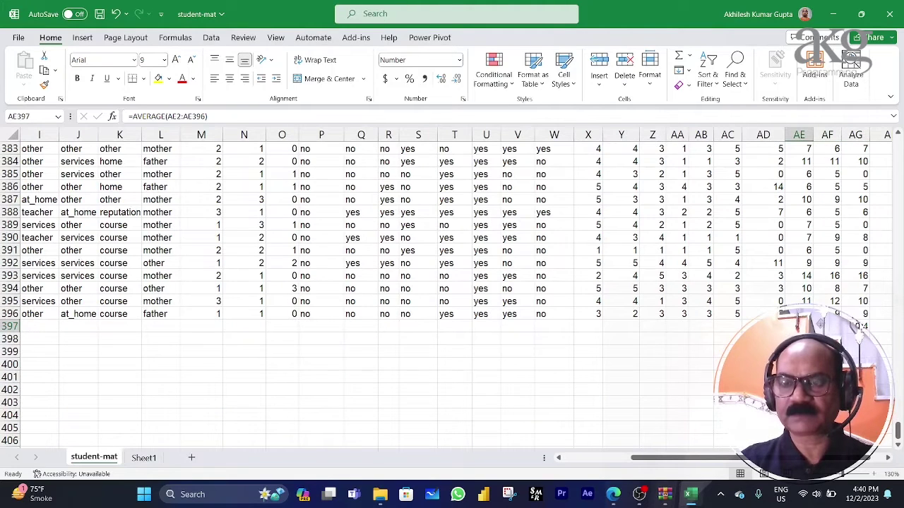
{"action": "left_click", "coordinate": [826, 326]}
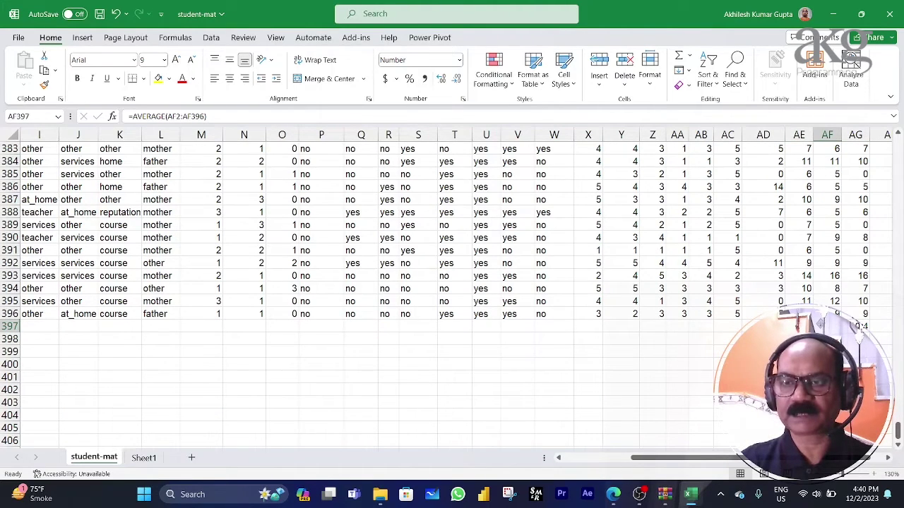
{"action": "left_click", "coordinate": [855, 326]}
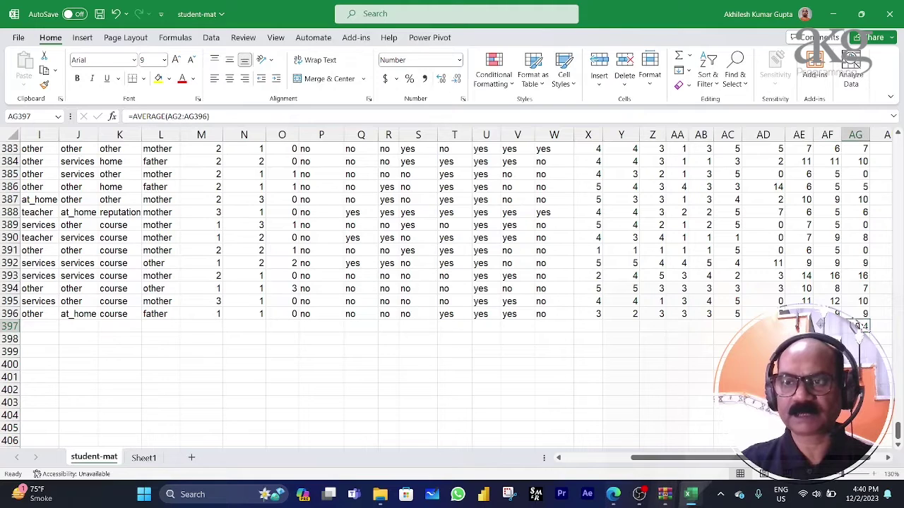
{"action": "left_click", "coordinate": [145, 459]}
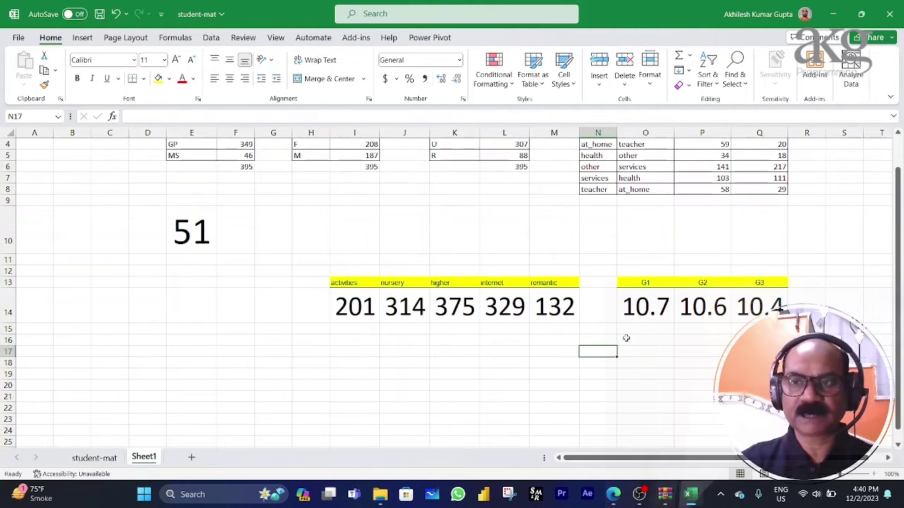
{"action": "left_click", "coordinate": [753, 307]}
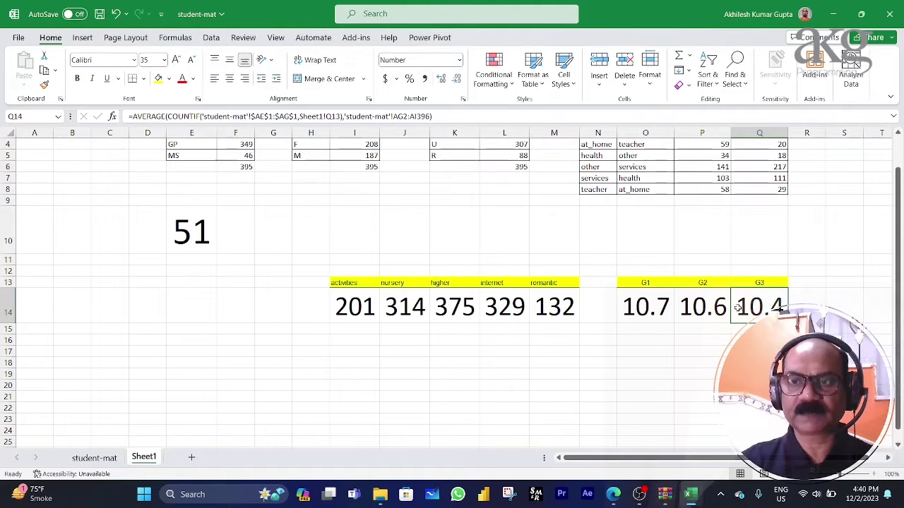
{"action": "left_click", "coordinate": [704, 311]}
{"action": "left_click", "coordinate": [644, 311]}
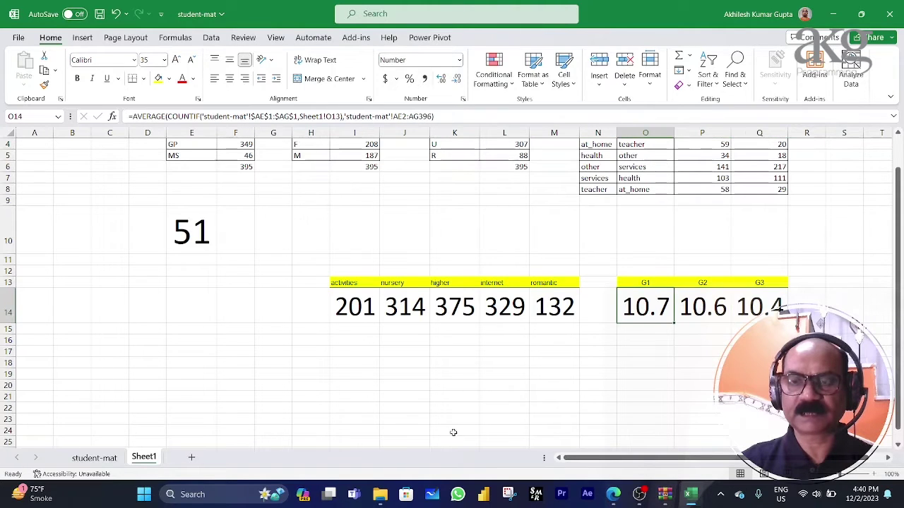
- Recheck the averages in row 397 of student-mat against the G3 result in Q14 of Sheet1
{"action": "left_click", "coordinate": [94, 458]}
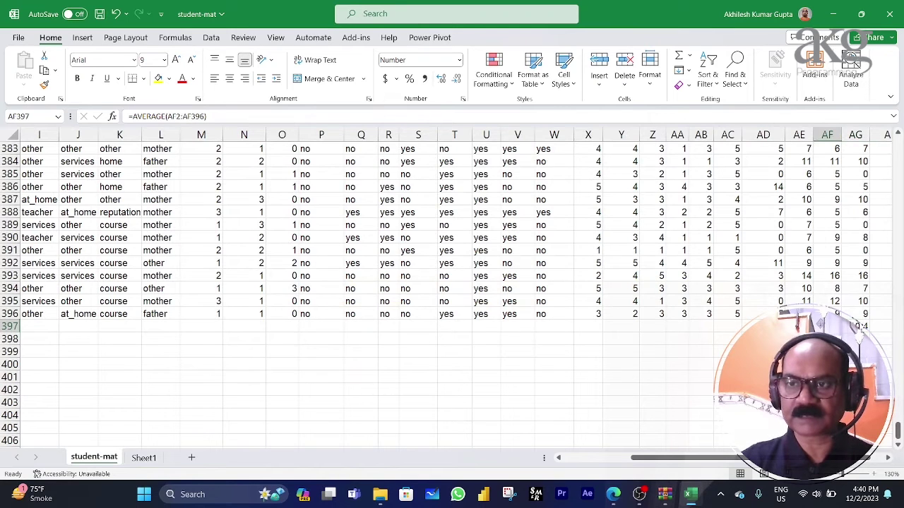
{"action": "left_click", "coordinate": [144, 459]}
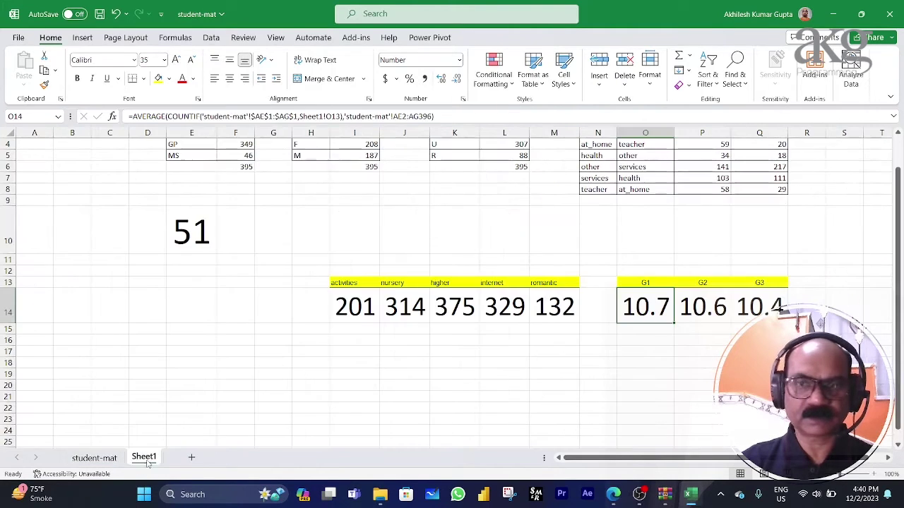
{"action": "left_click", "coordinate": [754, 305]}
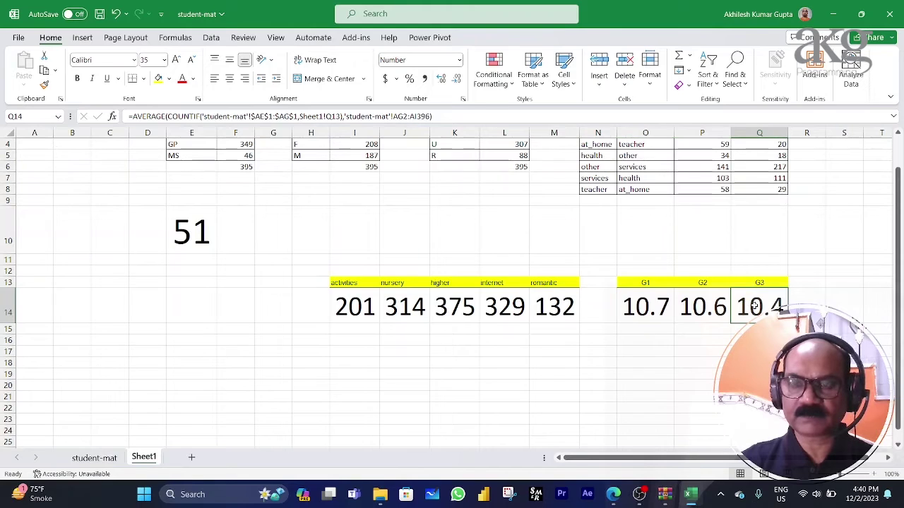
- Show the G2 average in P14 with three decimal places for checking, and return it to one decimal place
{"action": "left_click", "coordinate": [704, 308]}
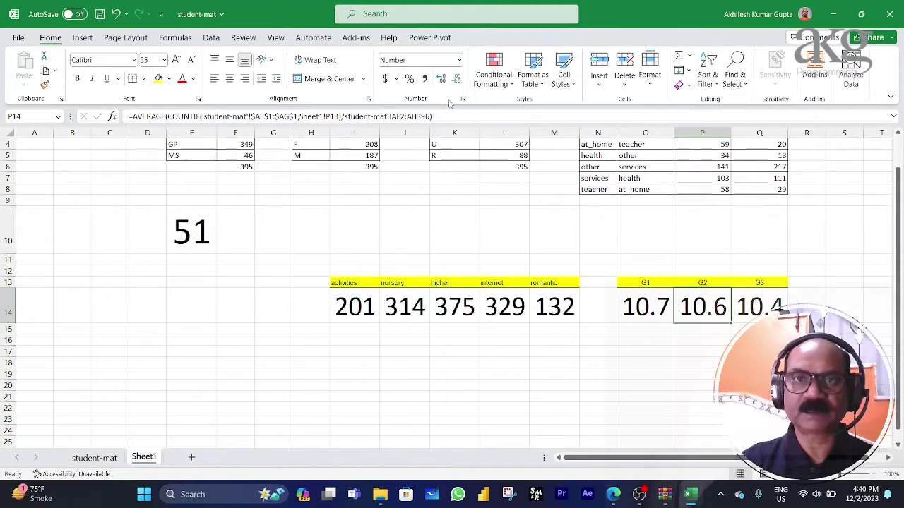
{"action": "left_click", "coordinate": [442, 80]}
{"action": "left_click", "coordinate": [442, 79]}
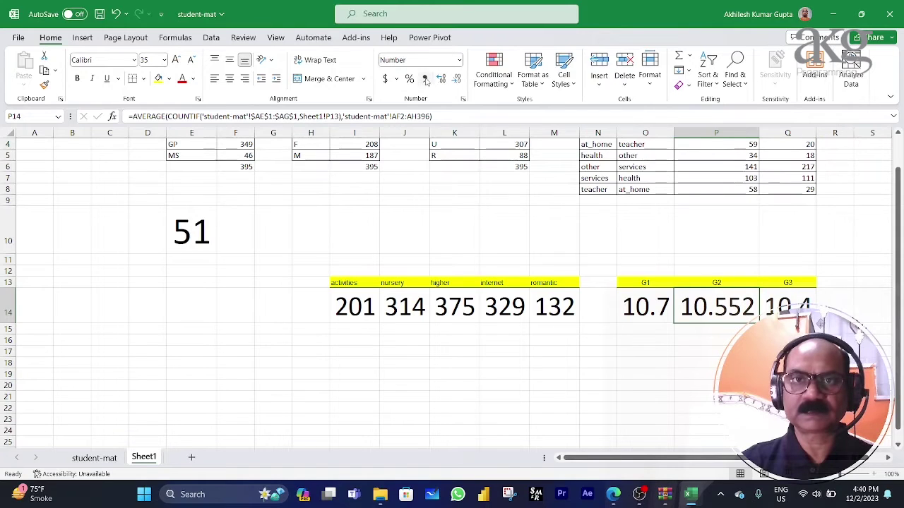
{"action": "left_click", "coordinate": [452, 83]}
{"action": "left_click", "coordinate": [453, 83]}
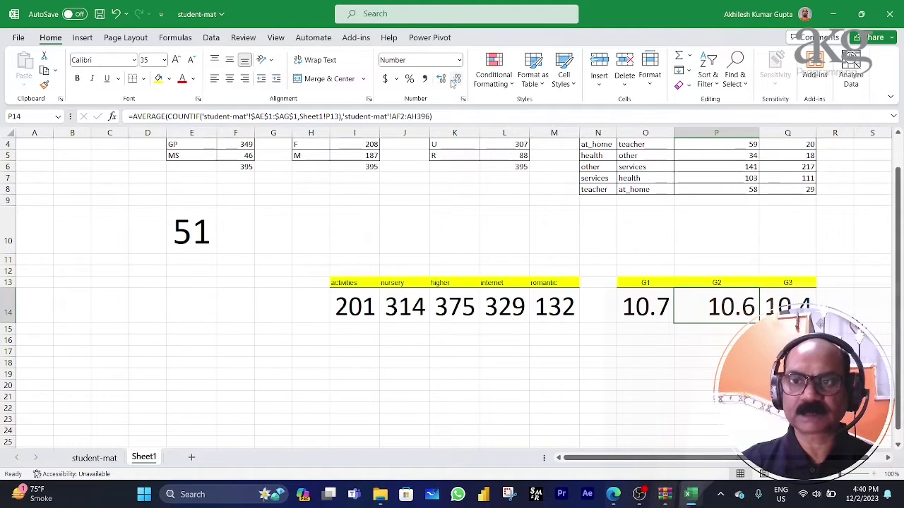
{"action": "left_click", "coordinate": [657, 304]}
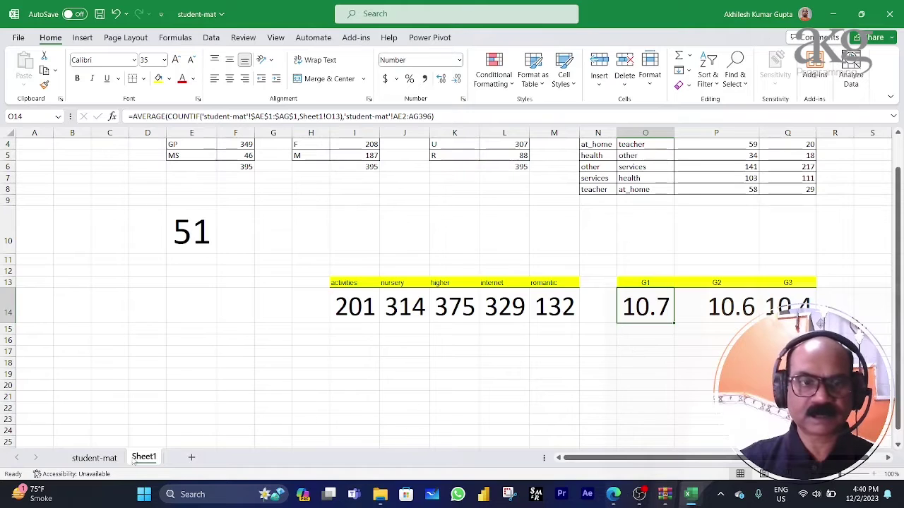
- Start a SUM formula over AE2:AE396 in AE398 of the student-mat sheet
{"action": "left_click", "coordinate": [97, 458]}
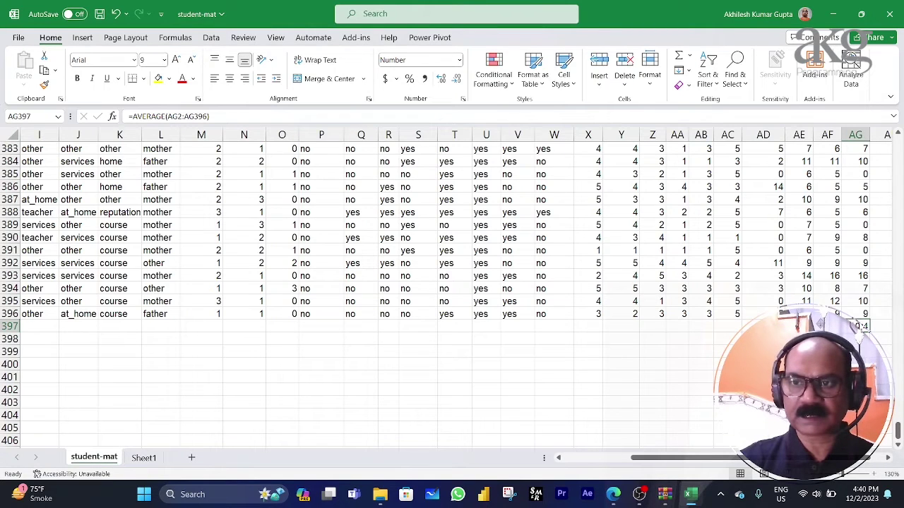
{"action": "left_click", "coordinate": [798, 339]}
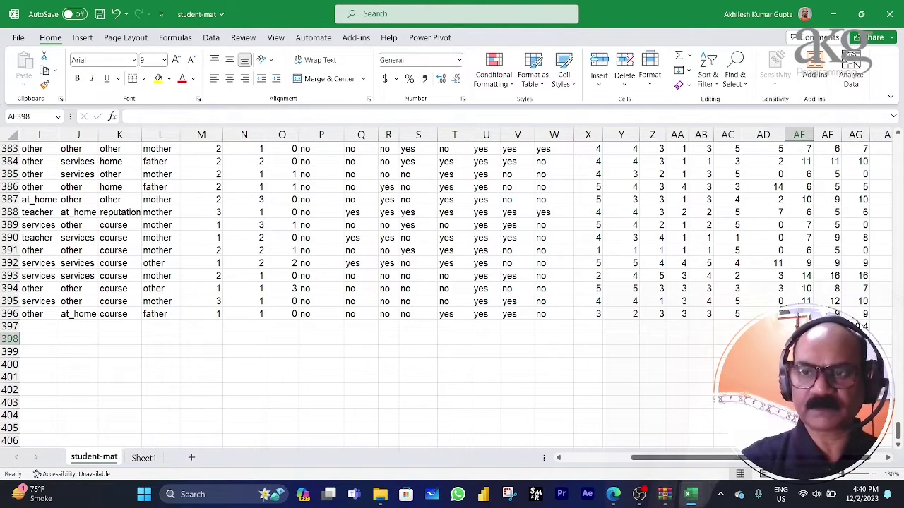
{"action": "type", "text": "=sum"}
{"action": "key", "text": "Tab"}
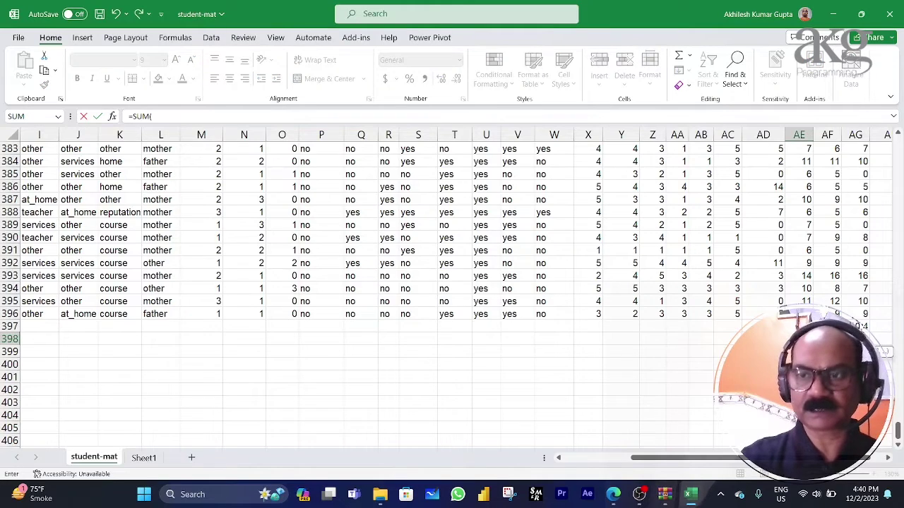
{"action": "key", "text": "Up"}
{"action": "key", "text": "ctrl+shift+Up"}
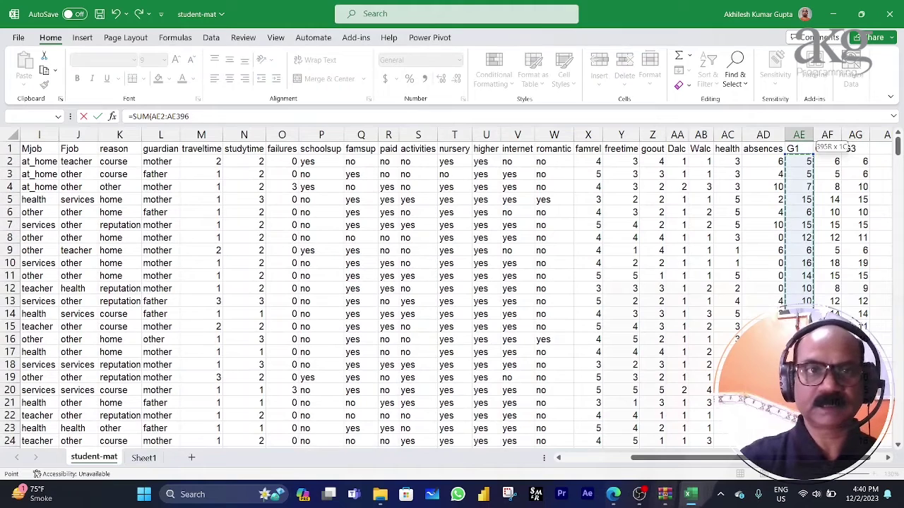
- Complete the AE398 formula as =SUM(AE2:AE396)/COUNT(AE2:AE396)
{"action": "type", "text": ")/count"}
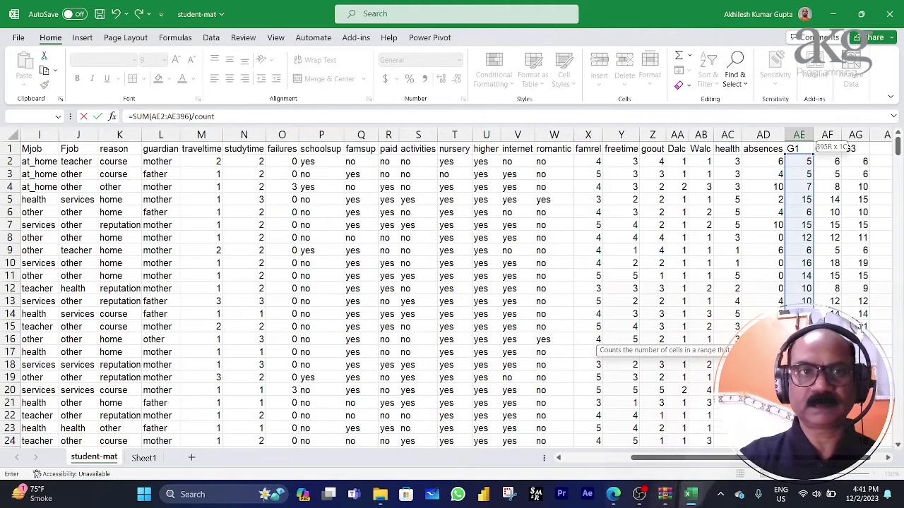
{"action": "key", "text": "Tab"}
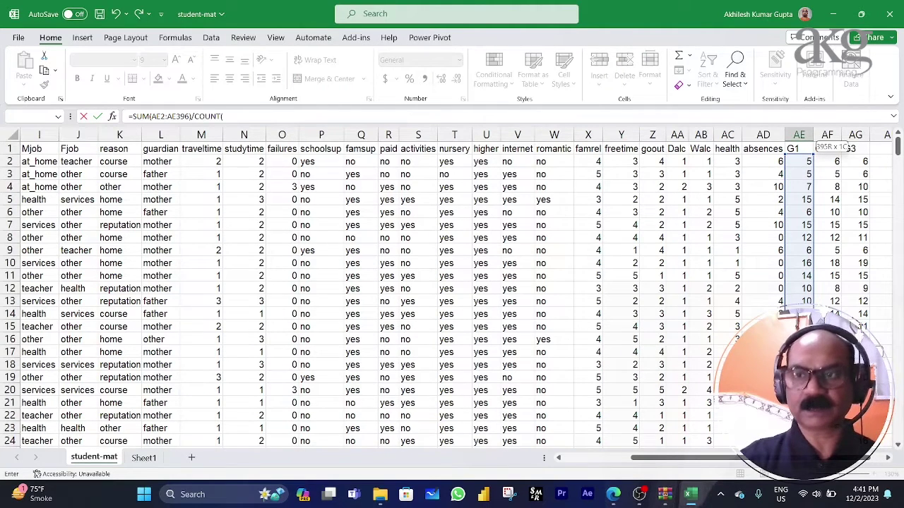
{"action": "key", "text": "Up"}
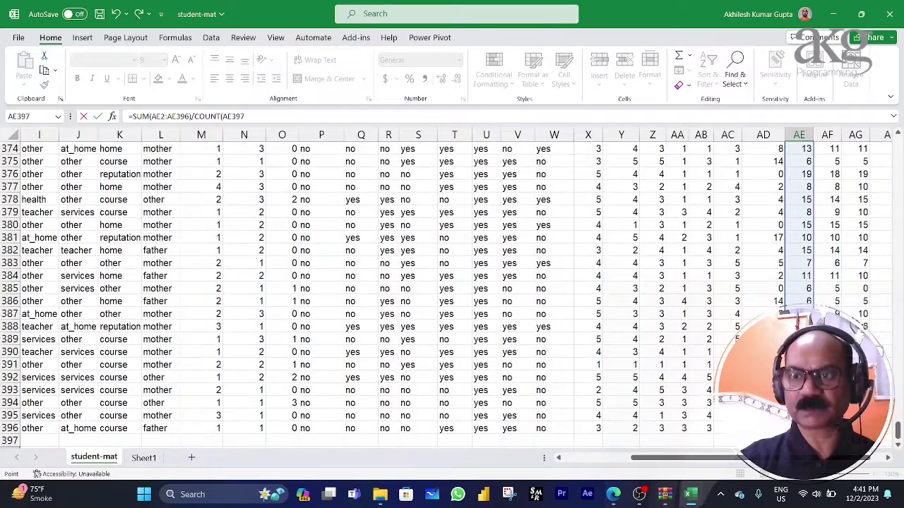
{"action": "key", "text": "Up"}
{"action": "key", "text": "ctrl+Up"}
{"action": "key", "text": "Down"}
{"action": "key", "text": "ctrl+shift+Down"}
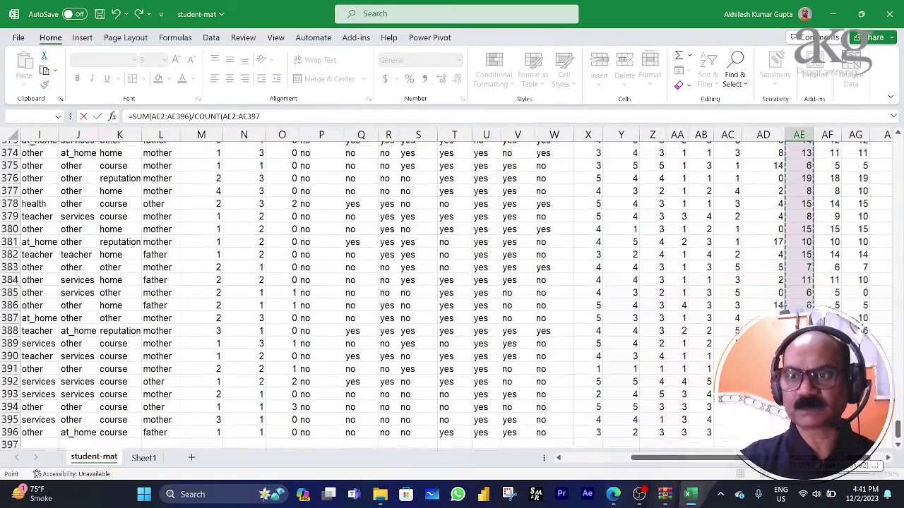
{"action": "key", "text": "shift+Up"}
{"action": "type", "text": ")"}
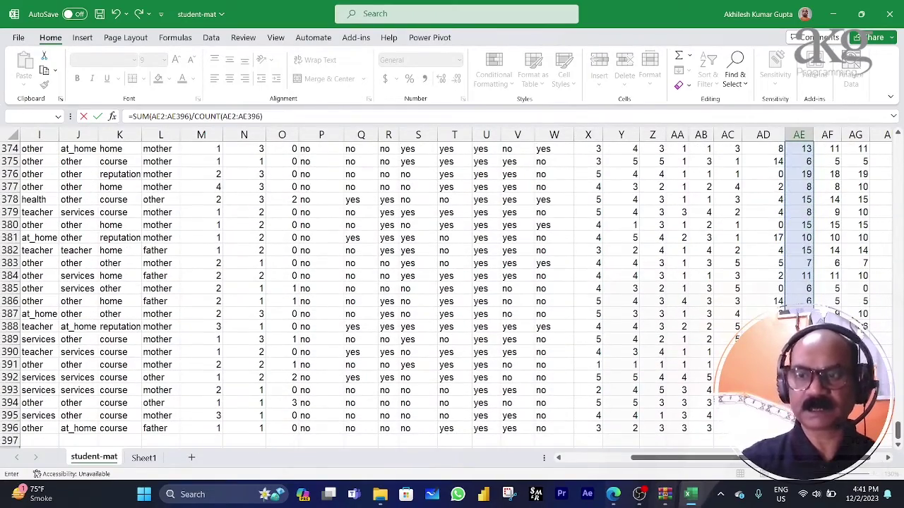
{"action": "key", "text": "Return"}
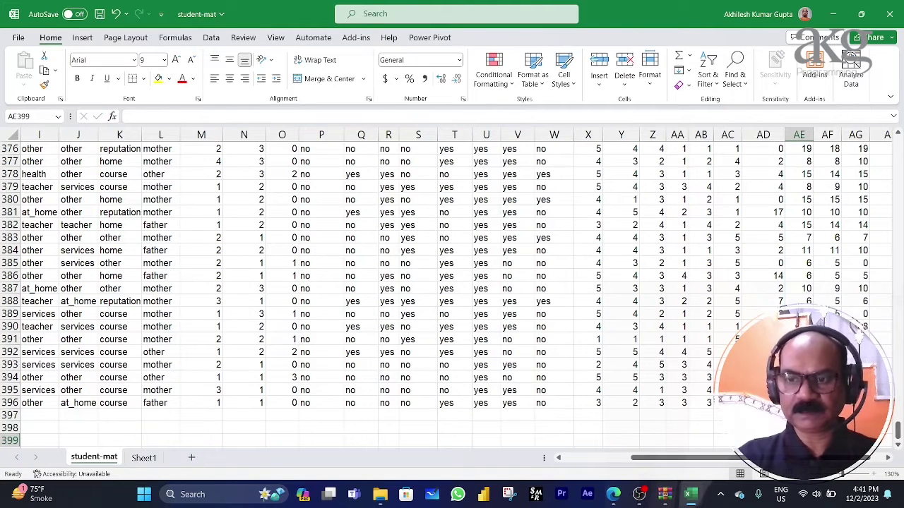
- Copy the AE398 sum-over-count formula across to AF398:AG398
{"action": "key", "text": "Up"}
{"action": "key", "text": "shift+Right"}
{"action": "key", "text": "shift+Right"}
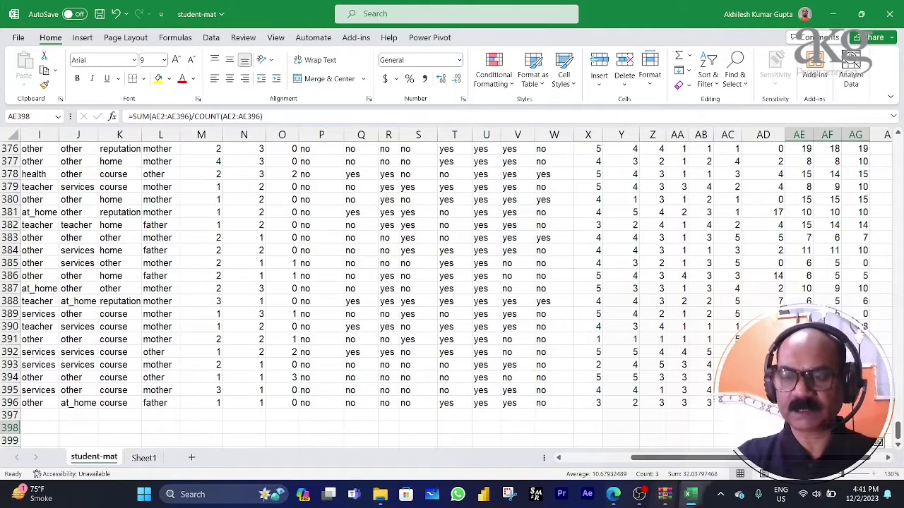
- Make the data range in Sheet1's O14 average formula absolute, as $AE$2:$AG$396
{"action": "key", "text": "ctrl+Page_Down"}
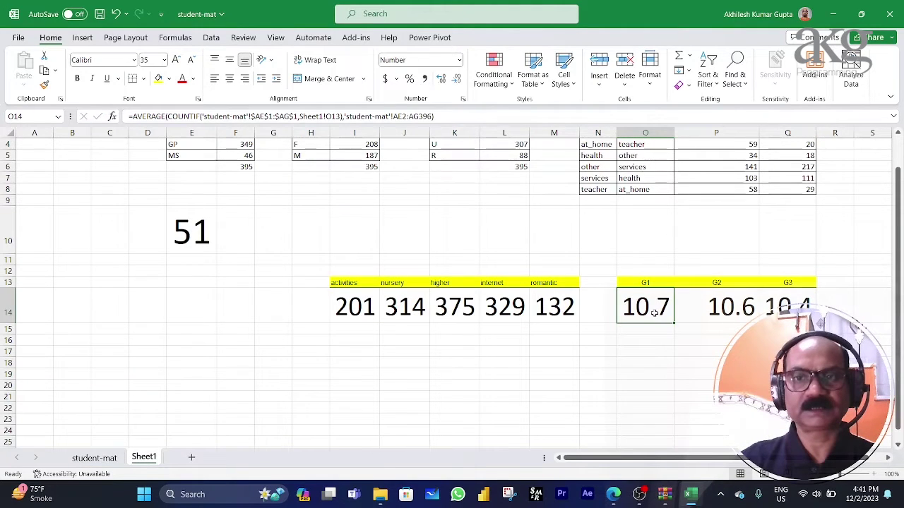
{"action": "left_click", "coordinate": [709, 310]}
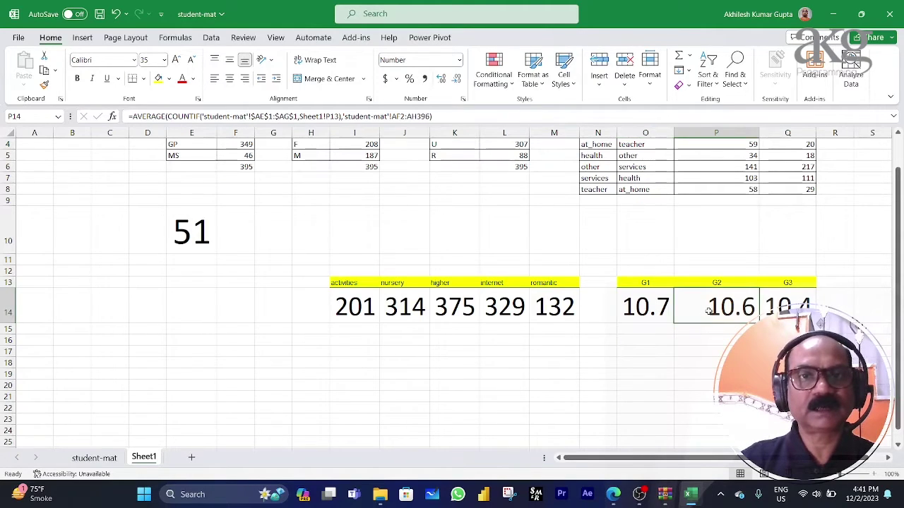
{"action": "left_click", "coordinate": [648, 310]}
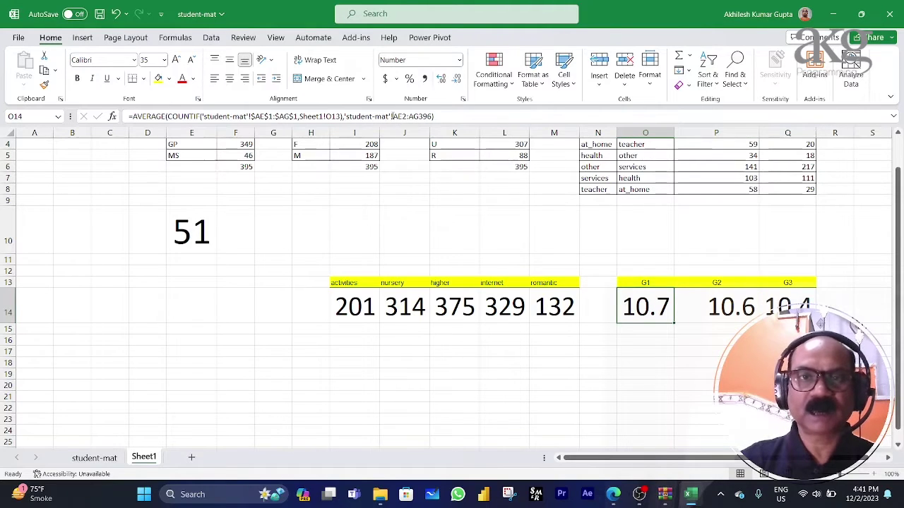
{"action": "left_click_drag", "start_coordinate": [394, 116], "coordinate": [432, 117]}
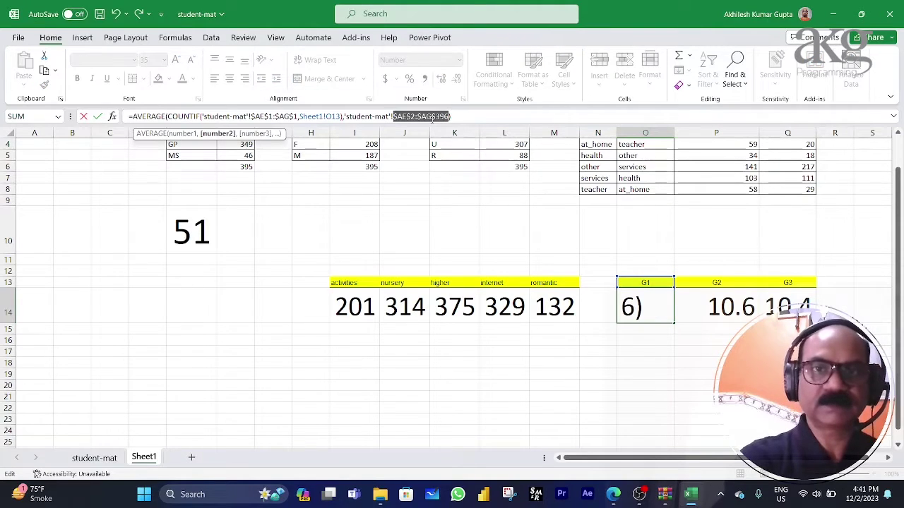
{"action": "key", "text": "Return"}
{"action": "key", "text": "Up"}
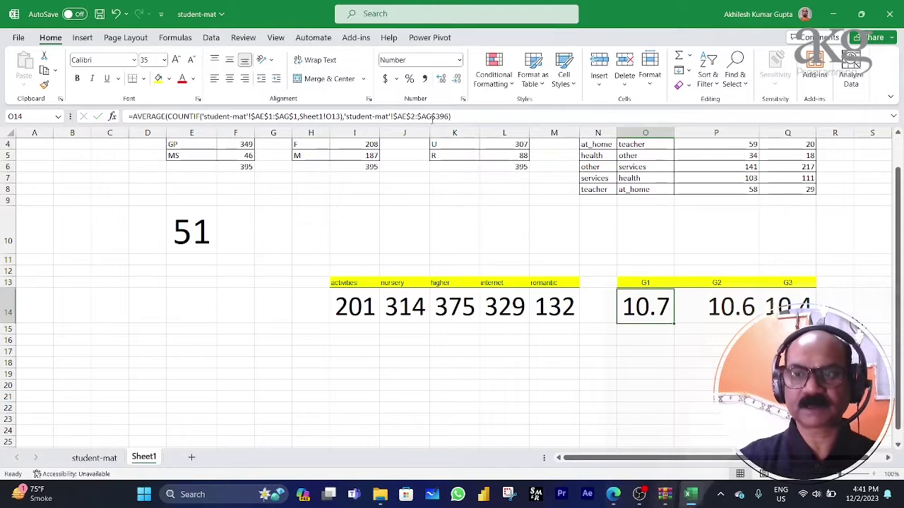
- Copy the O14 formula with the absolute range across to P14:Q14
{"action": "key", "text": "shift+Right"}
{"action": "key", "text": "shift+Right"}
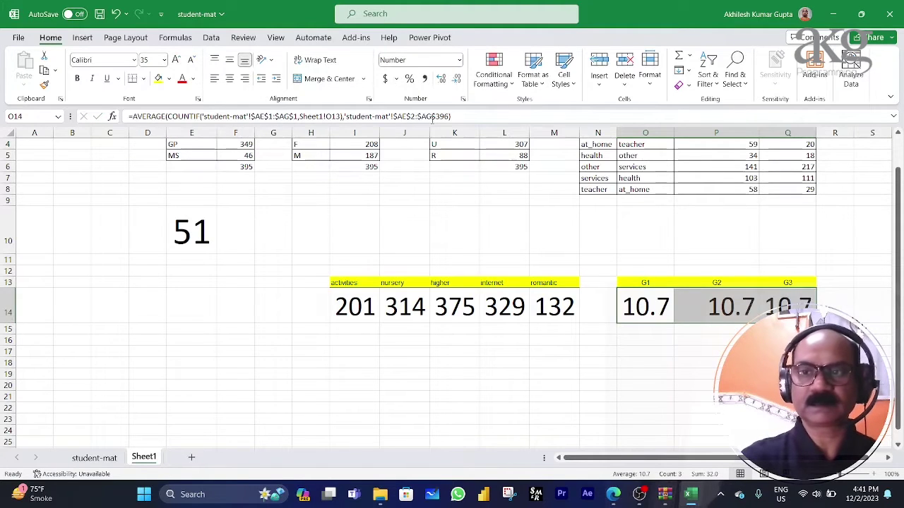
{"action": "left_click", "coordinate": [703, 303]}
{"action": "left_click", "coordinate": [651, 305]}
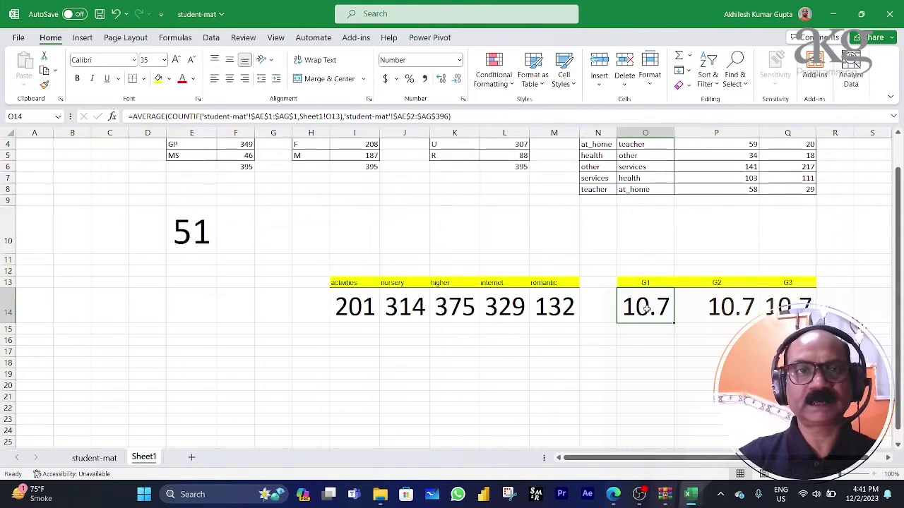
- Examine the range and header references in the O14:Q14 formulas, including the G1 header in O13
{"action": "left_click", "coordinate": [713, 305]}
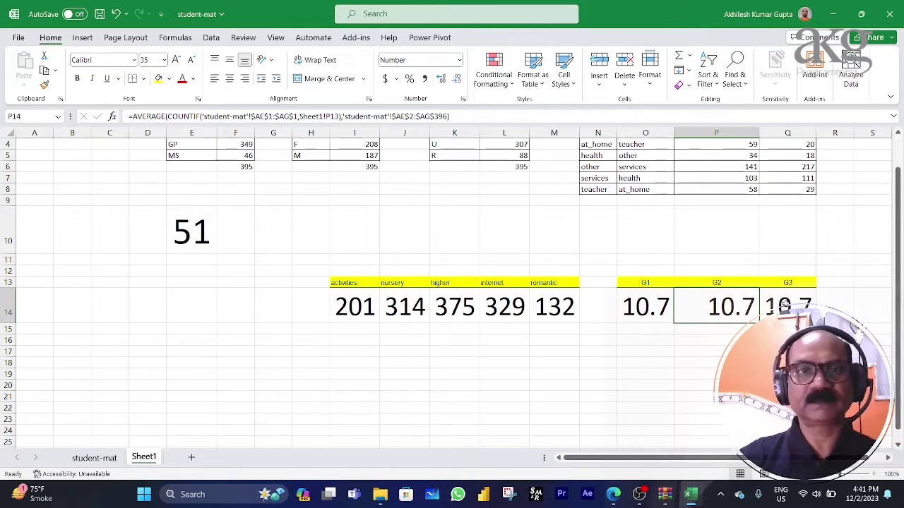
{"action": "left_click", "coordinate": [658, 309]}
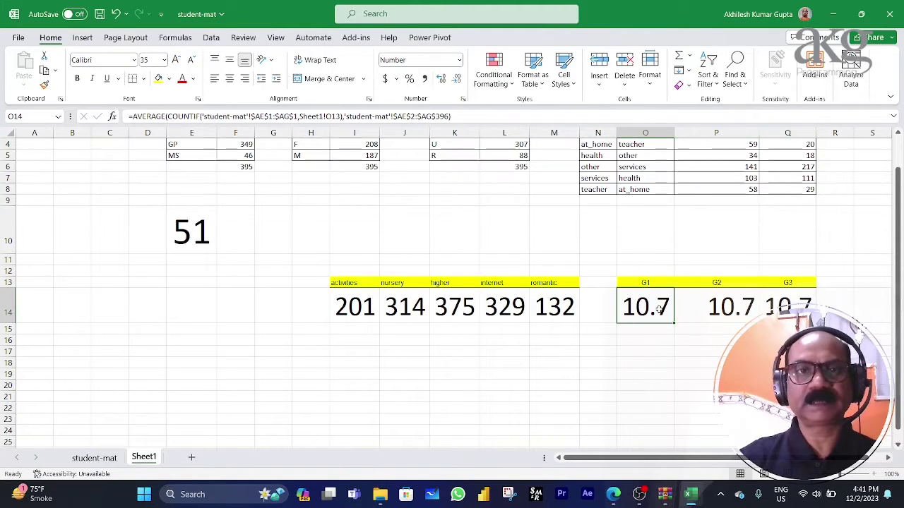
{"action": "left_click", "coordinate": [728, 309]}
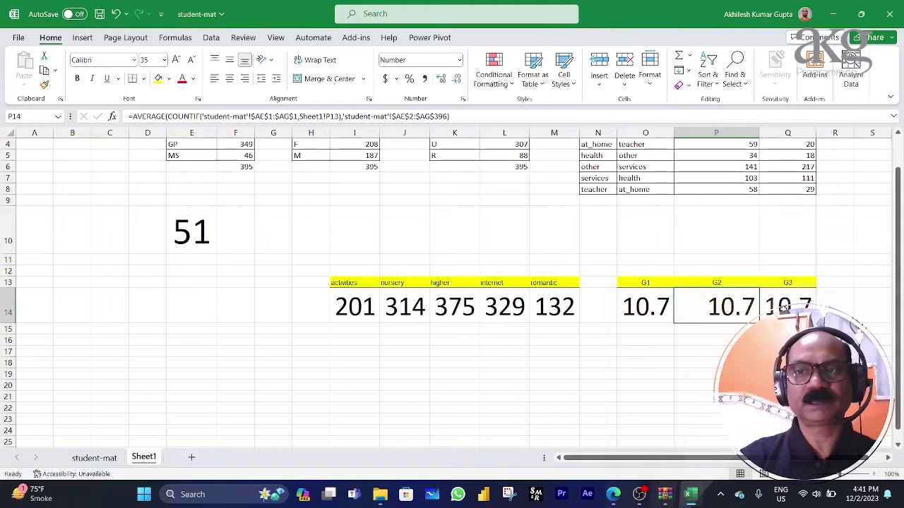
{"action": "left_click", "coordinate": [784, 308]}
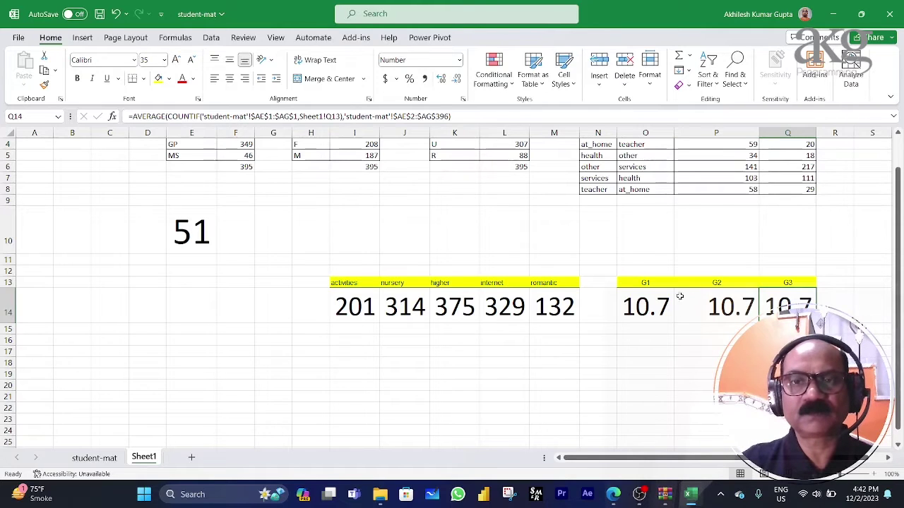
{"action": "left_click", "coordinate": [641, 304]}
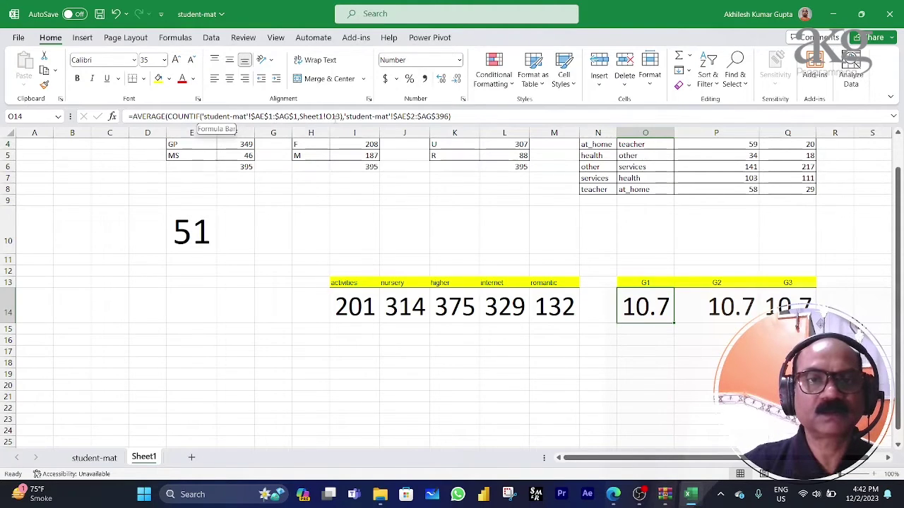
{"action": "left_click", "coordinate": [647, 283]}
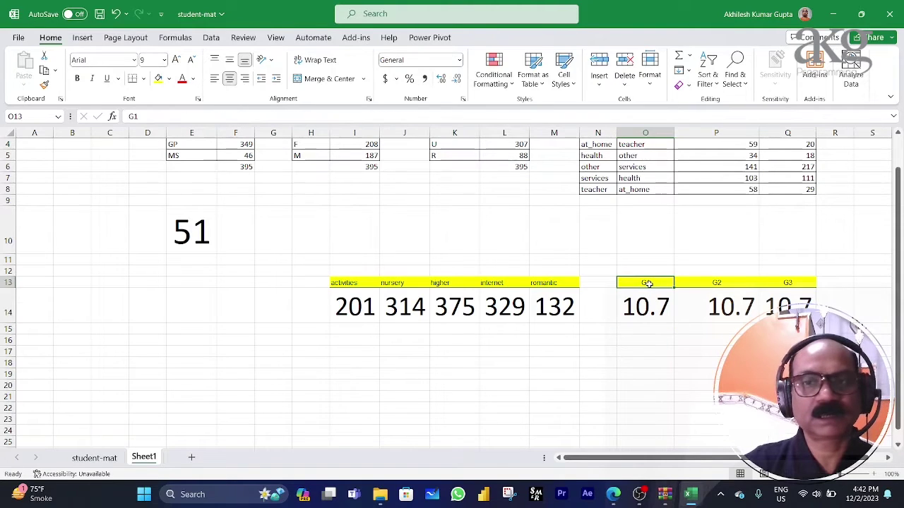
{"action": "left_click", "coordinate": [650, 305]}
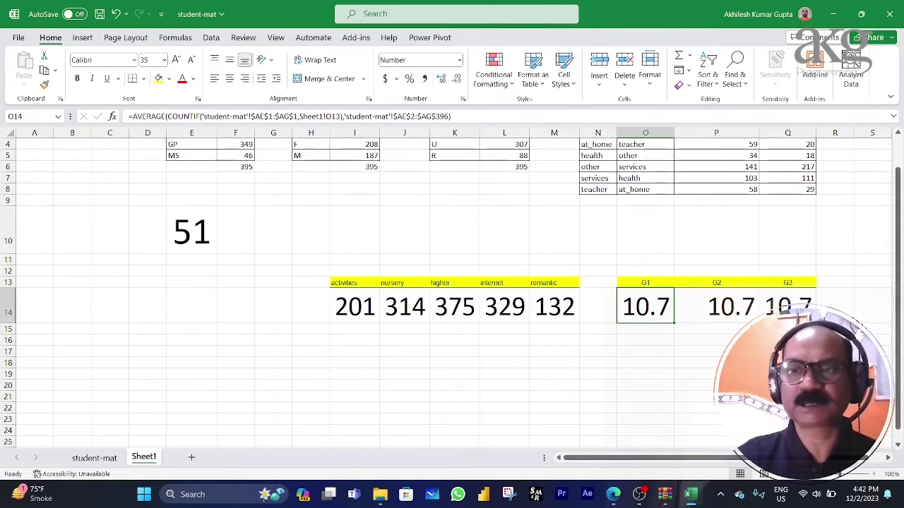
- Check the absolute range in P14's formula and undo the copy of the O14 formula into P14:Q14
{"action": "left_click", "coordinate": [750, 309]}
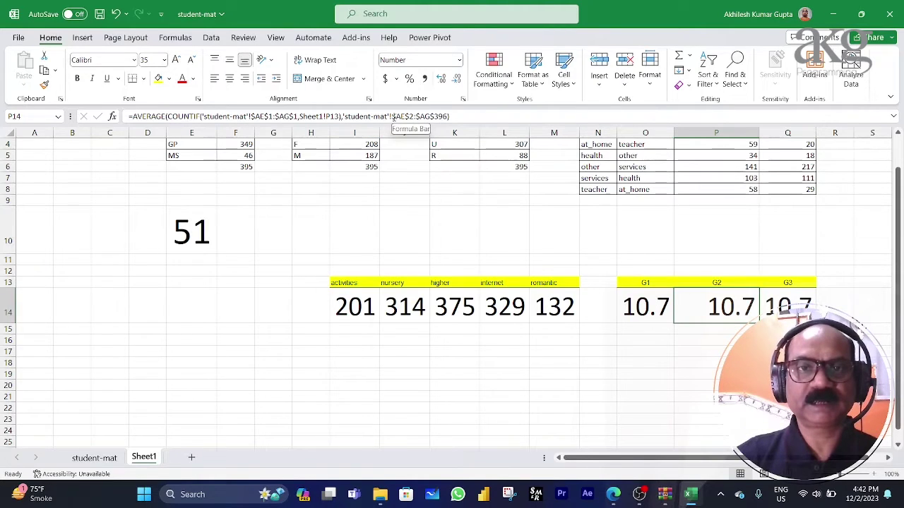
{"action": "left_click_drag", "start_coordinate": [393, 117], "coordinate": [451, 117]}
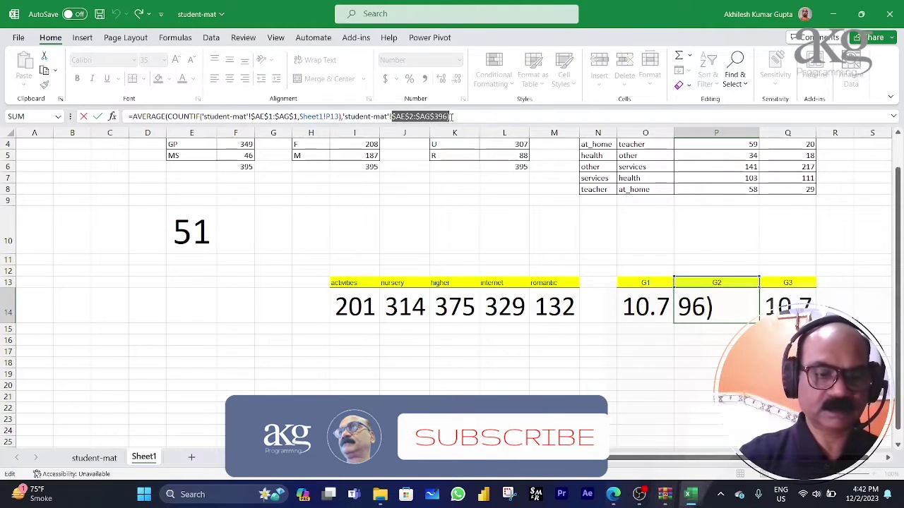
{"action": "key", "text": "Return"}
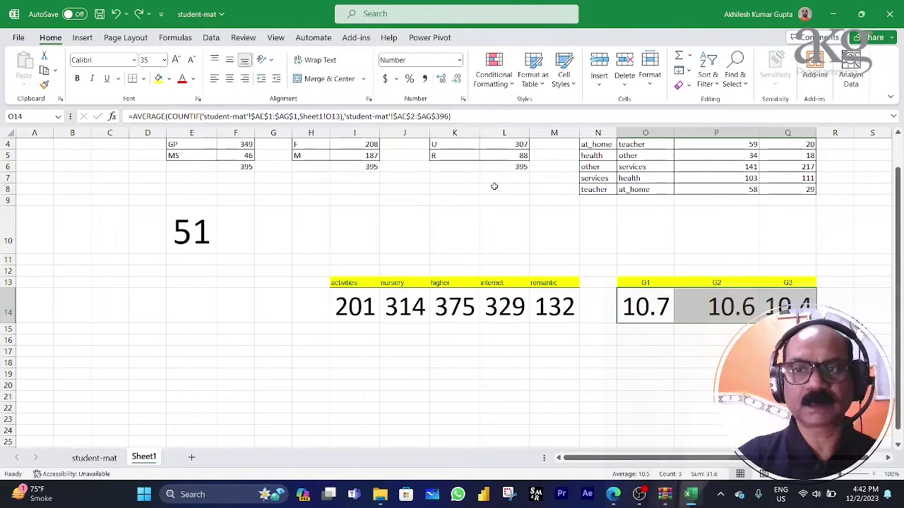
{"action": "left_click", "coordinate": [504, 229]}
{"action": "scroll", "coordinate": [504, 225], "scroll_direction": "up", "scroll_amount": 1}
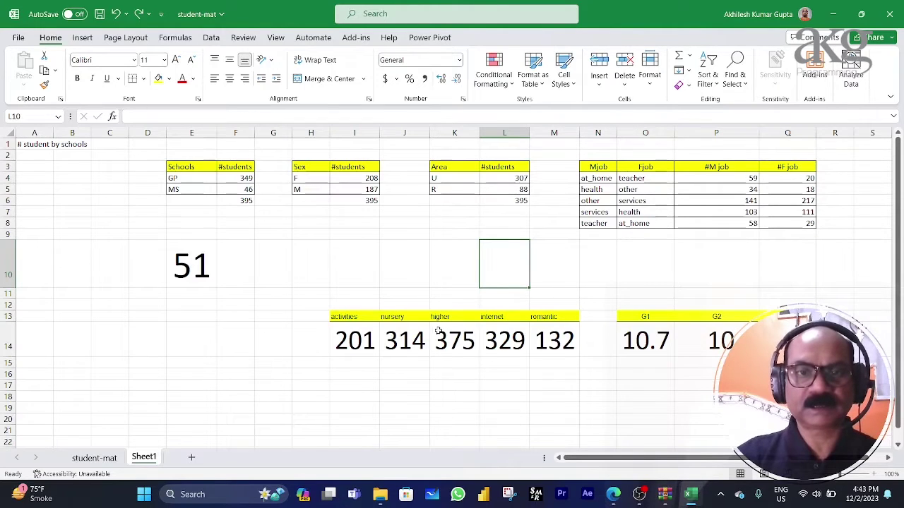
{"action": "left_click", "coordinate": [346, 319]}
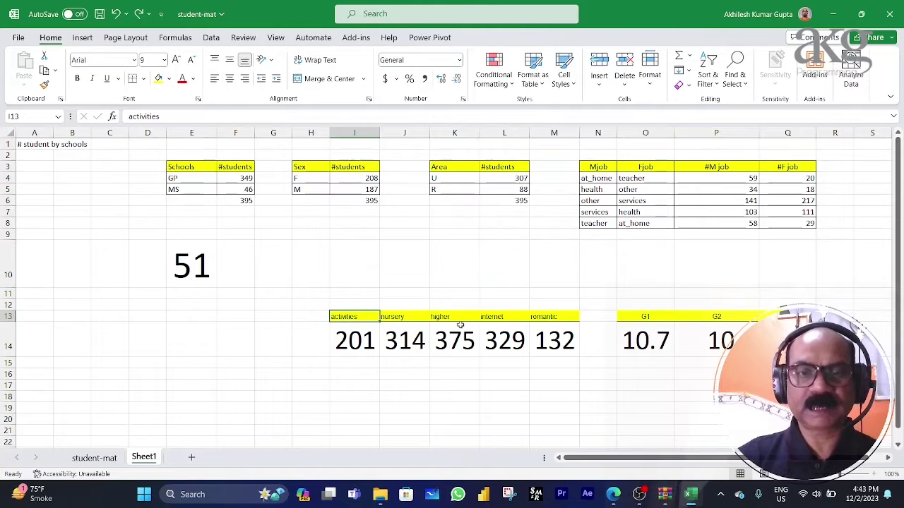
{"action": "left_click", "coordinate": [637, 322]}
{"action": "left_click", "coordinate": [634, 345]}
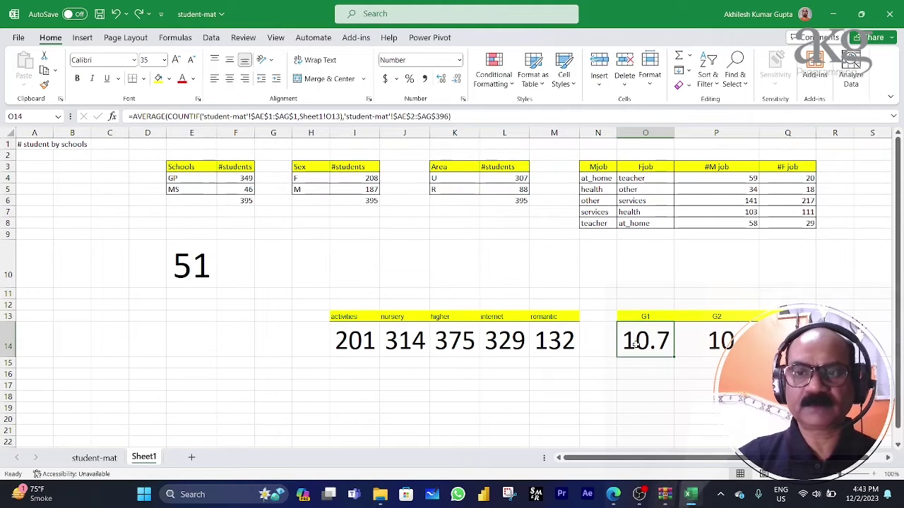
- Narrow columns P and Q on Sheet1 by auto-fitting their widths to the contents
{"action": "left_click_drag", "start_coordinate": [759, 139], "coordinate": [728, 139]}
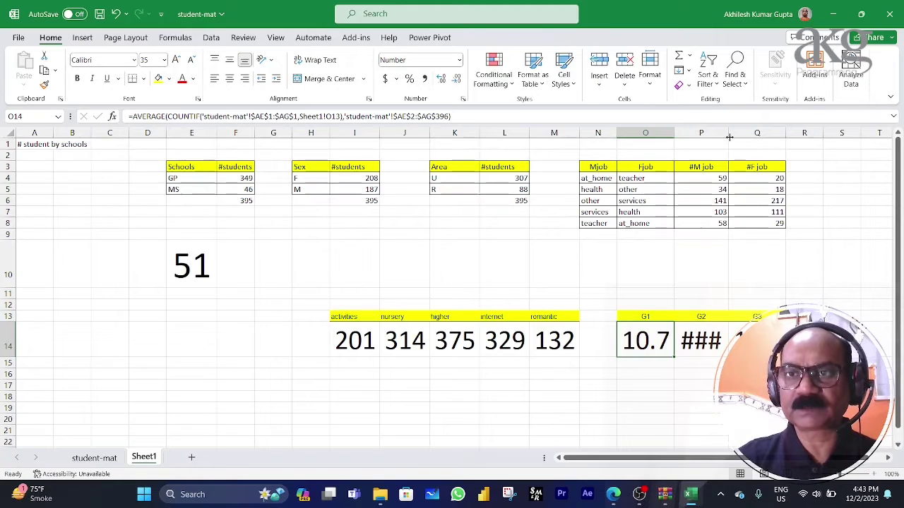
{"action": "double_click", "coordinate": [729, 136]}
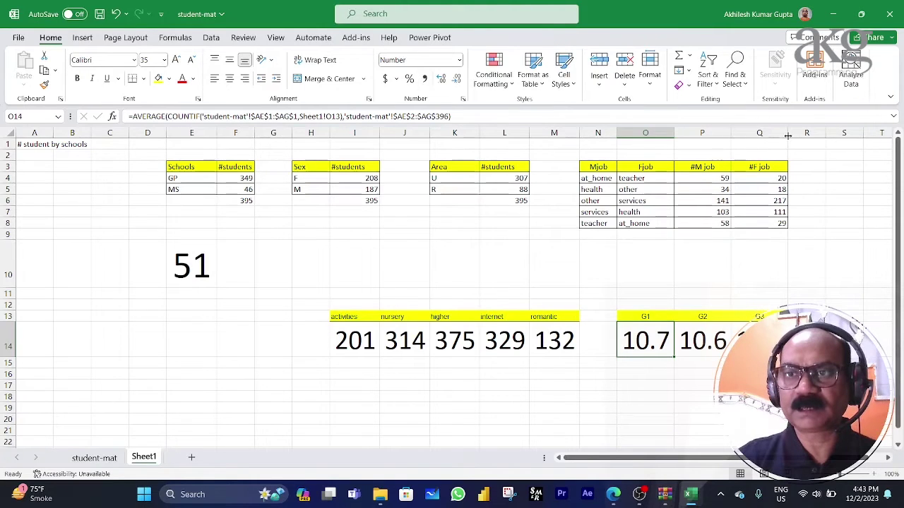
{"action": "left_click_drag", "start_coordinate": [787, 135], "coordinate": [784, 139]}
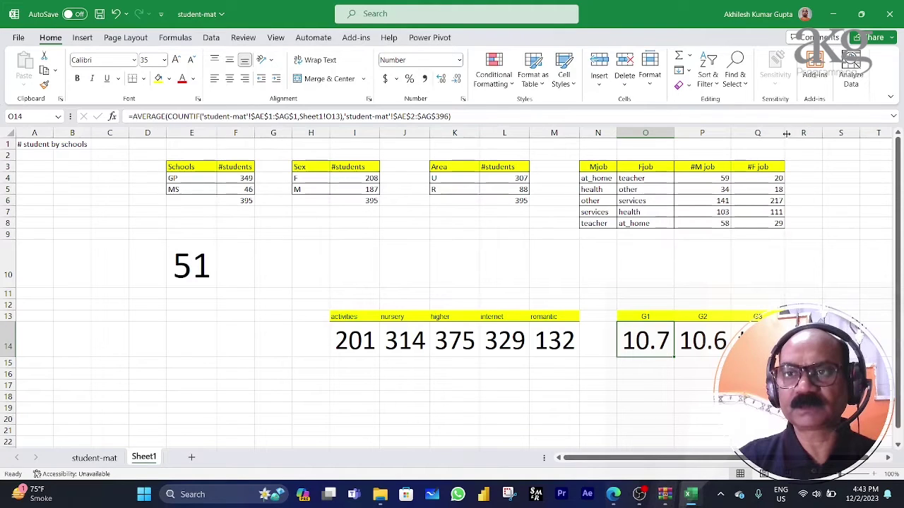
{"action": "double_click", "coordinate": [786, 134]}
- Compare the G1, G2 and G3 average formulas in Sheet1's O14:Q14, checking their ranges against the student-mat sheet
{"action": "left_click", "coordinate": [644, 307]}
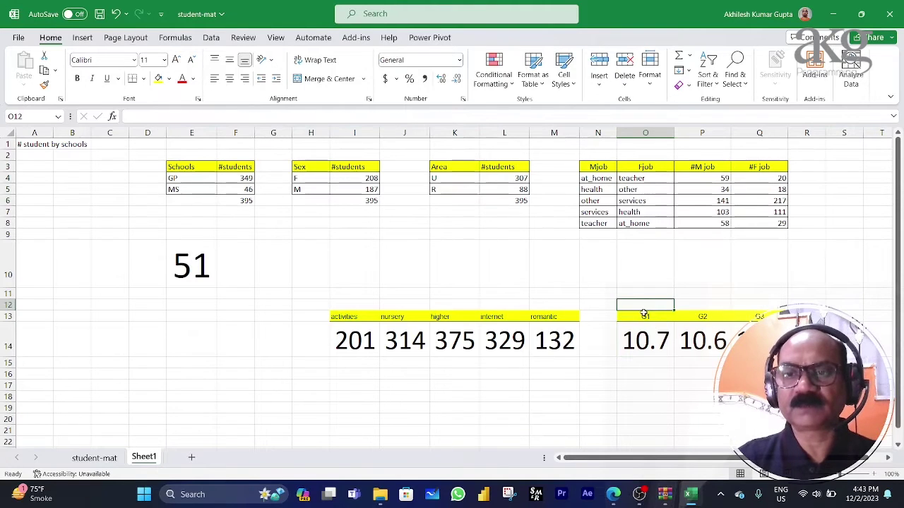
{"action": "left_click", "coordinate": [643, 317]}
{"action": "left_click", "coordinate": [642, 344]}
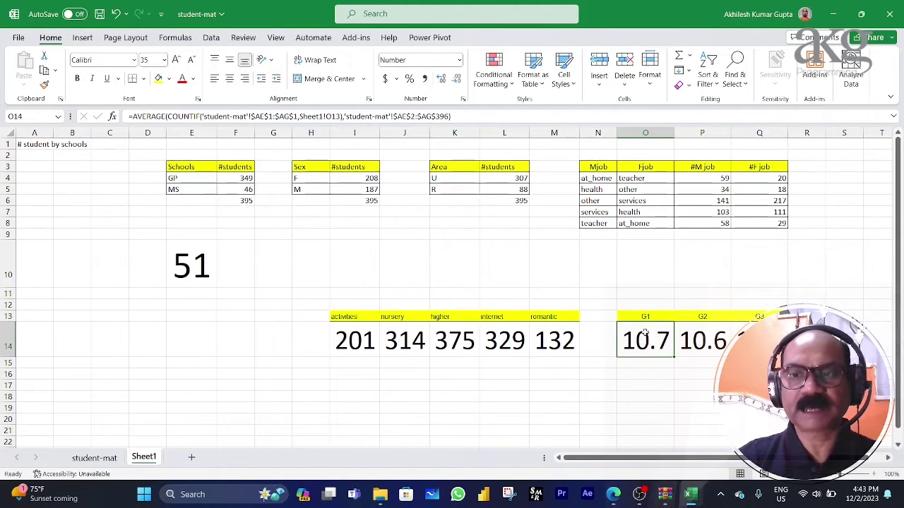
{"action": "left_click", "coordinate": [705, 343]}
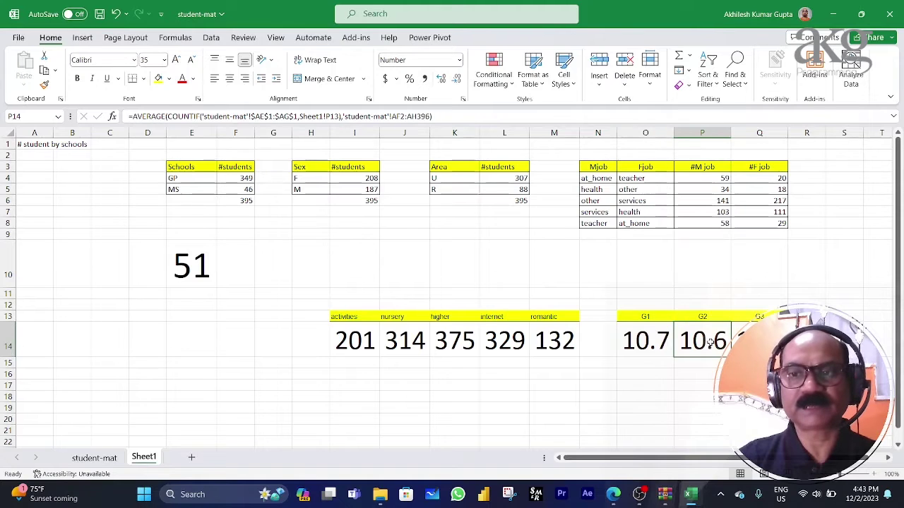
{"action": "left_click", "coordinate": [752, 344]}
{"action": "left_click", "coordinate": [699, 343]}
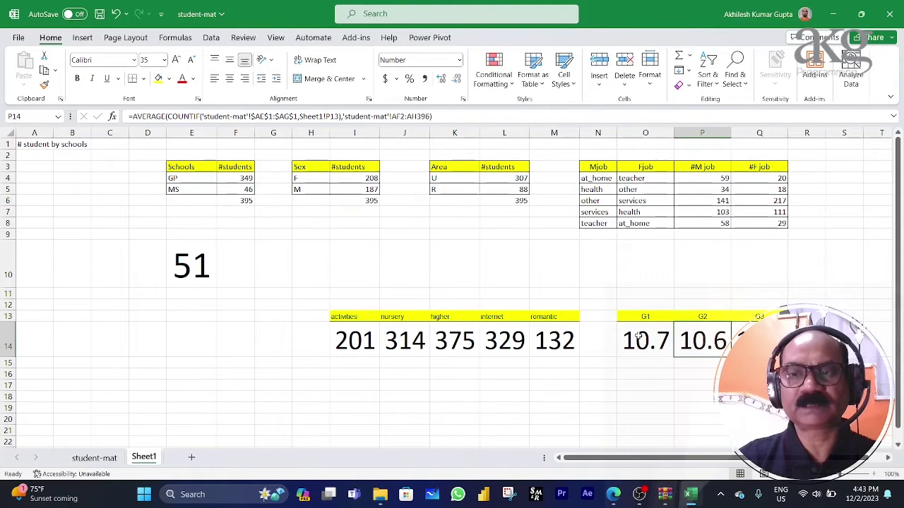
{"action": "left_click", "coordinate": [94, 458]}
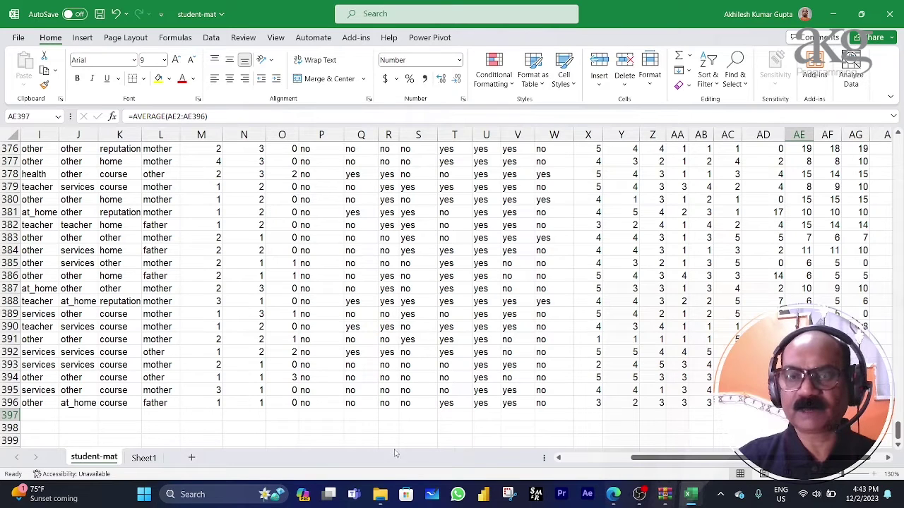
{"action": "left_click", "coordinate": [145, 458]}
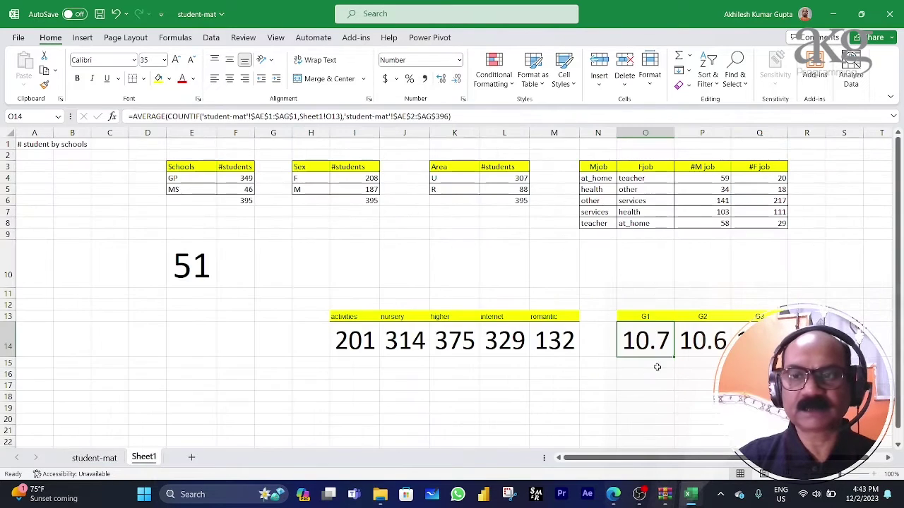
{"action": "left_click", "coordinate": [704, 341]}
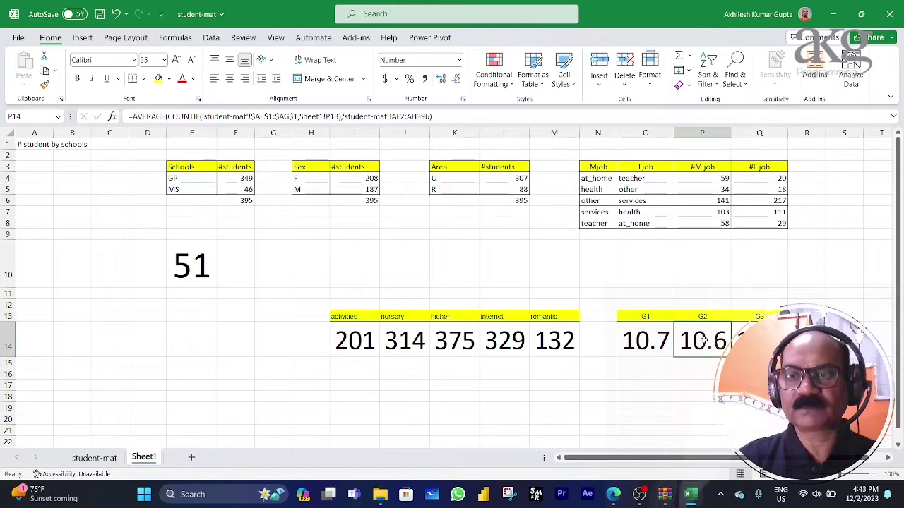
{"action": "left_click", "coordinate": [759, 341]}
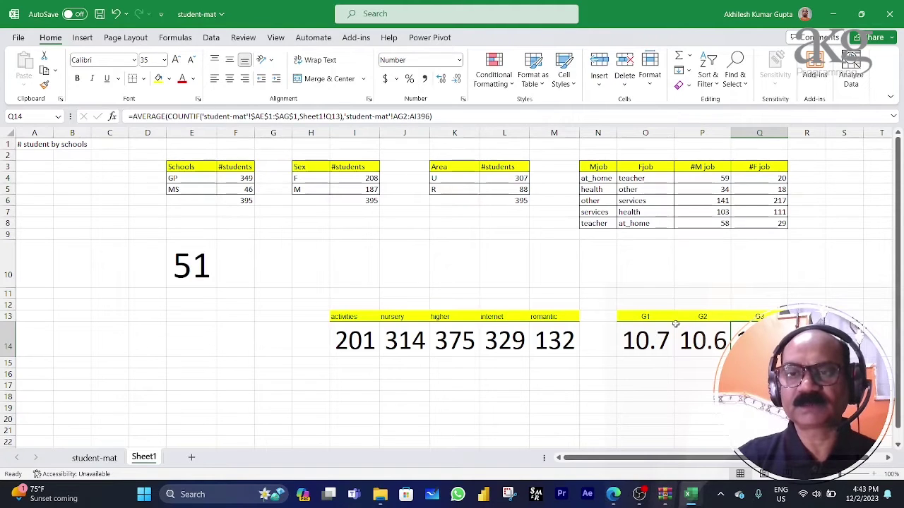
{"action": "left_click", "coordinate": [630, 316]}
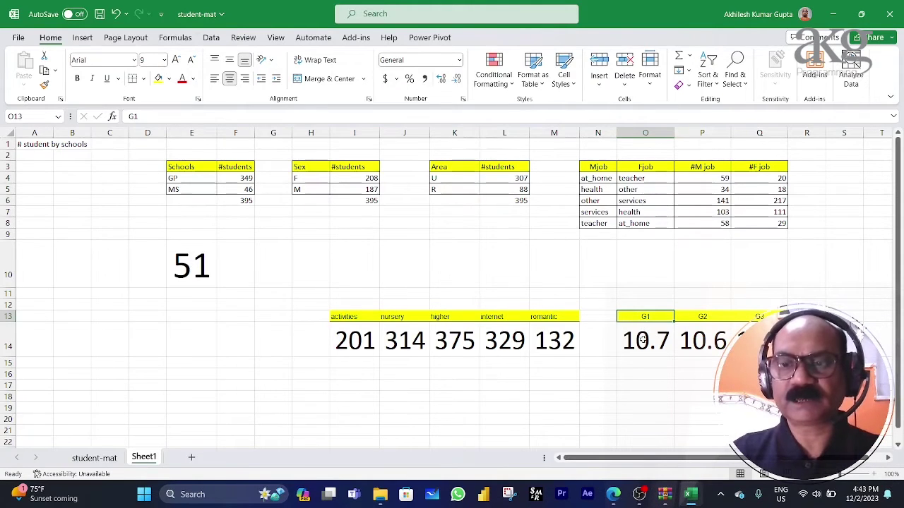
- Format the G1, G2 and G3 averages in Sheet1's O14:Q14 as whole numbers with no decimal places
{"action": "left_click_drag", "start_coordinate": [642, 340], "coordinate": [759, 340]}
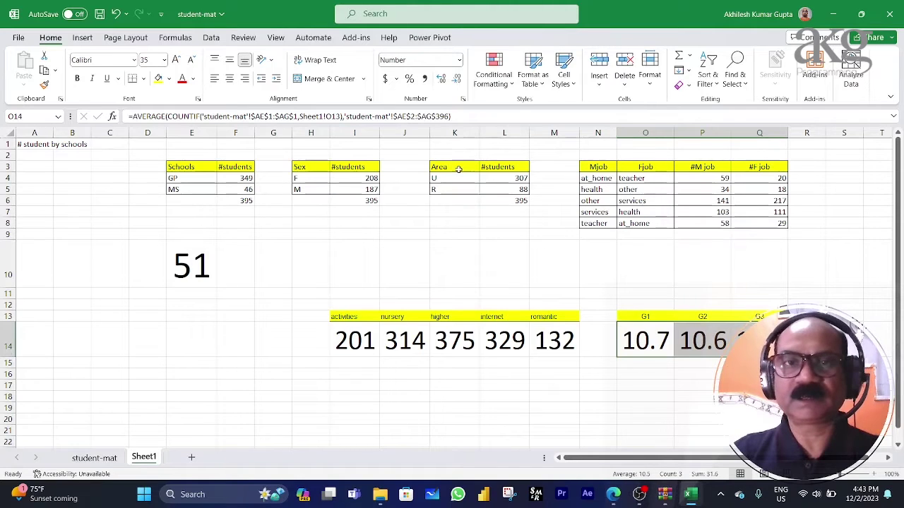
{"action": "left_click", "coordinate": [440, 79]}
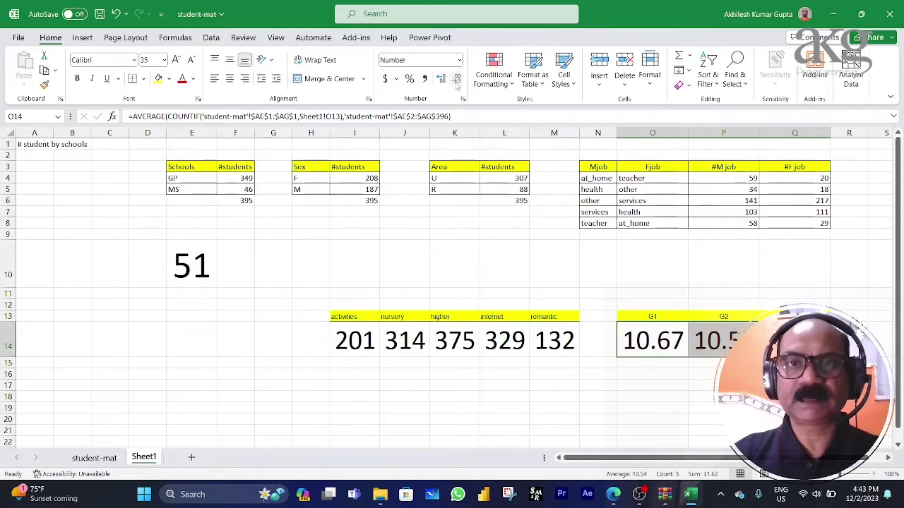
{"action": "left_click", "coordinate": [457, 79]}
{"action": "left_click", "coordinate": [457, 79]}
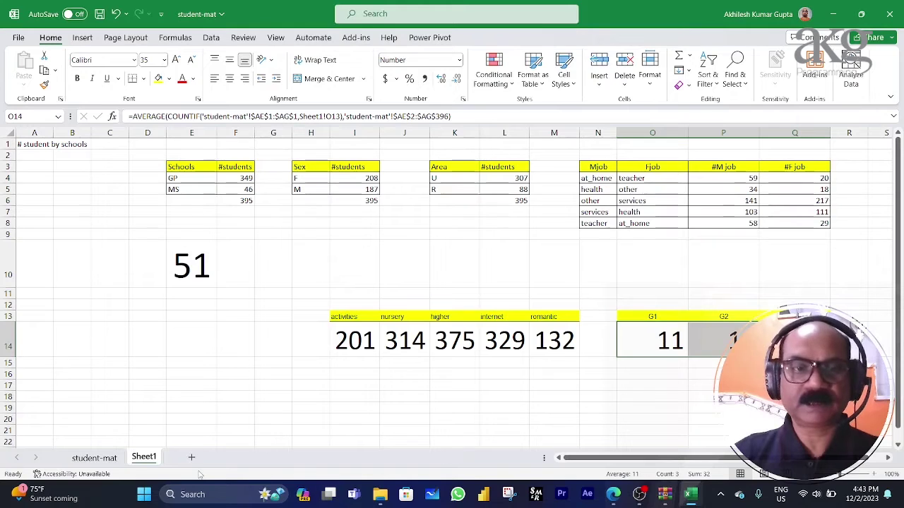
- Format the SUM/COUNT averages in student-mat's AE398:AG398 as whole numbers with no decimal places
{"action": "left_click", "coordinate": [94, 458]}
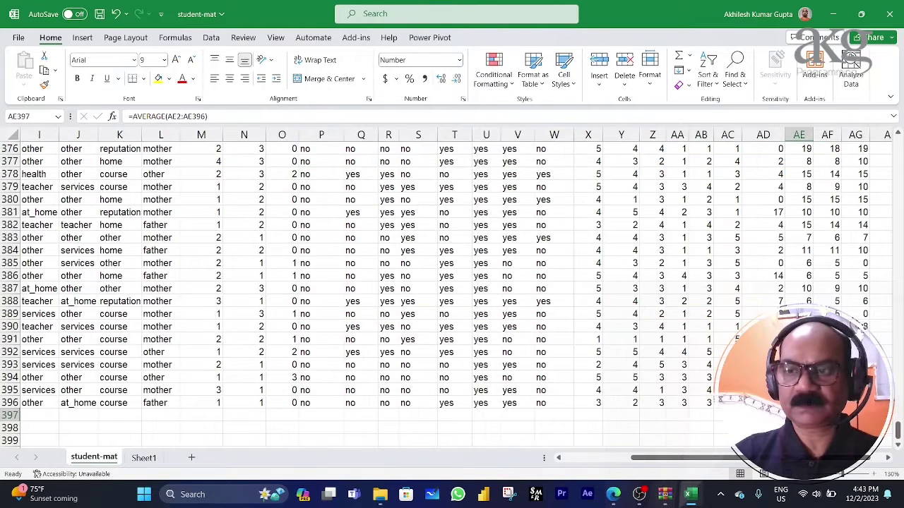
{"action": "key", "text": "Down"}
{"action": "key", "text": "shift+Right"}
{"action": "key", "text": "shift+Right"}
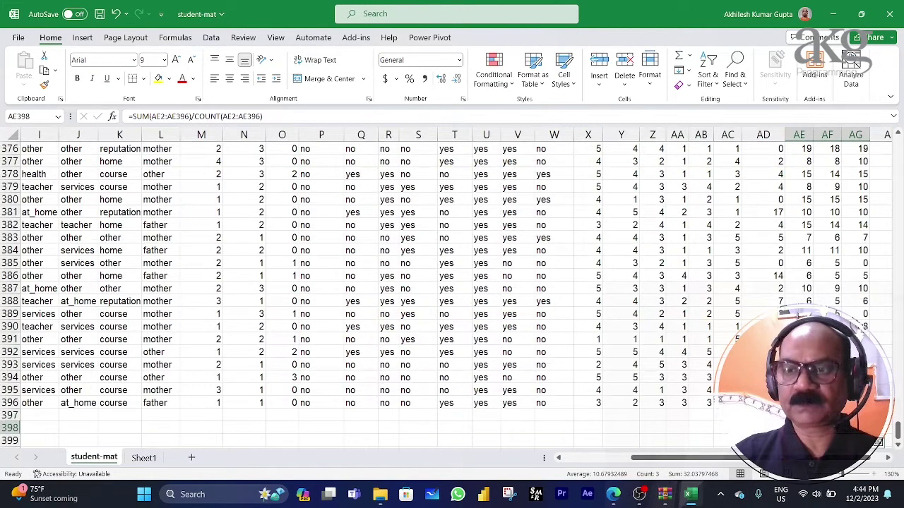
{"action": "left_click", "coordinate": [457, 79]}
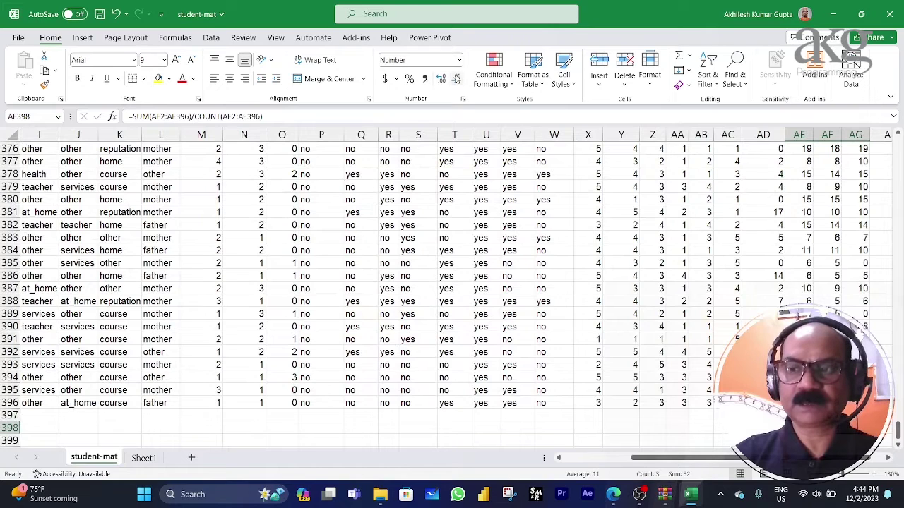
{"action": "left_click", "coordinate": [827, 403]}
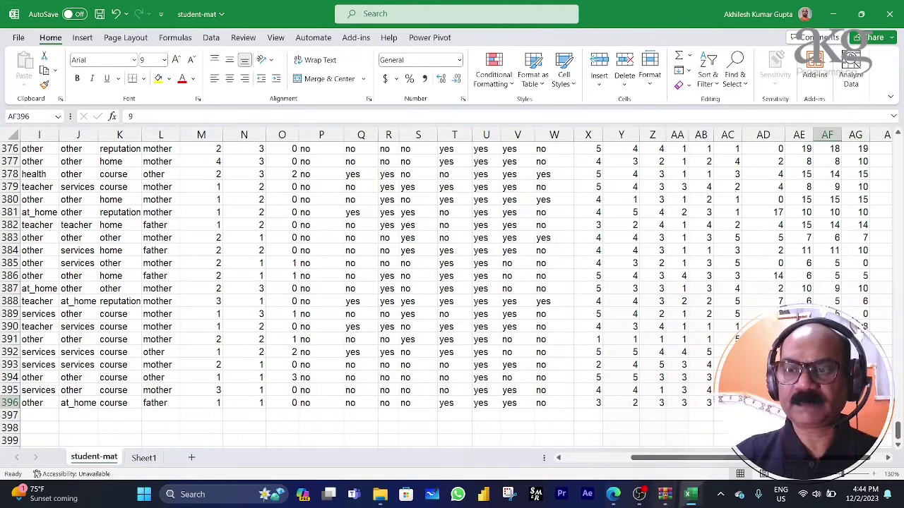
- Centre the G1, G2 and G3 averages horizontally in Sheet1's O14:Q14
{"action": "left_click", "coordinate": [143, 458]}
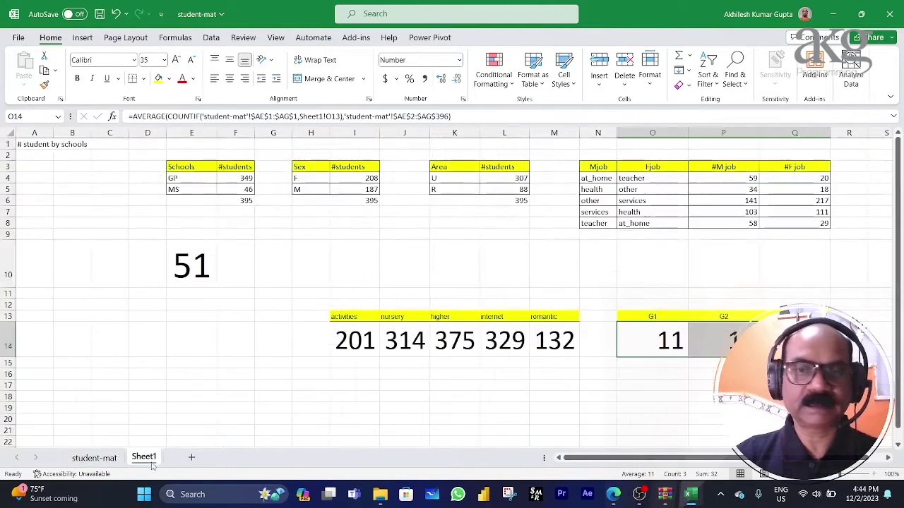
{"action": "left_click", "coordinate": [703, 386]}
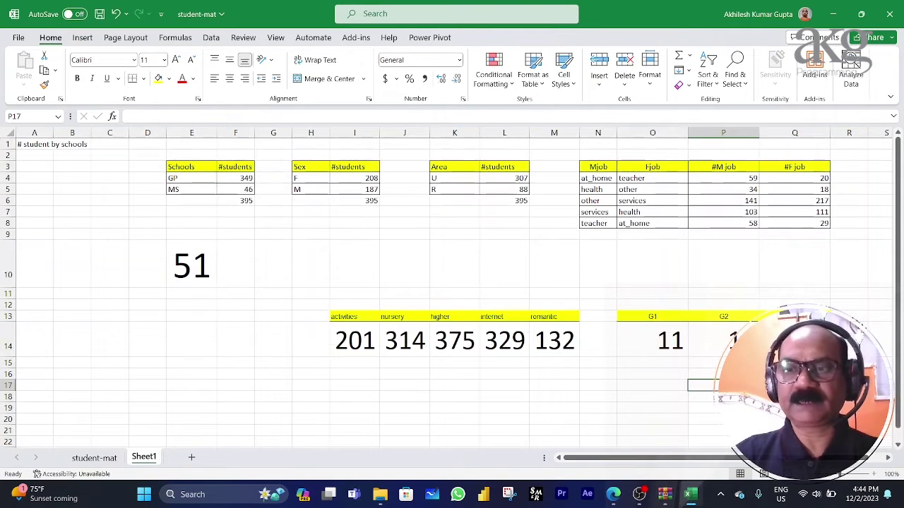
{"action": "left_click", "coordinate": [793, 342]}
{"action": "left_click_drag", "start_coordinate": [664, 341], "coordinate": [790, 342]}
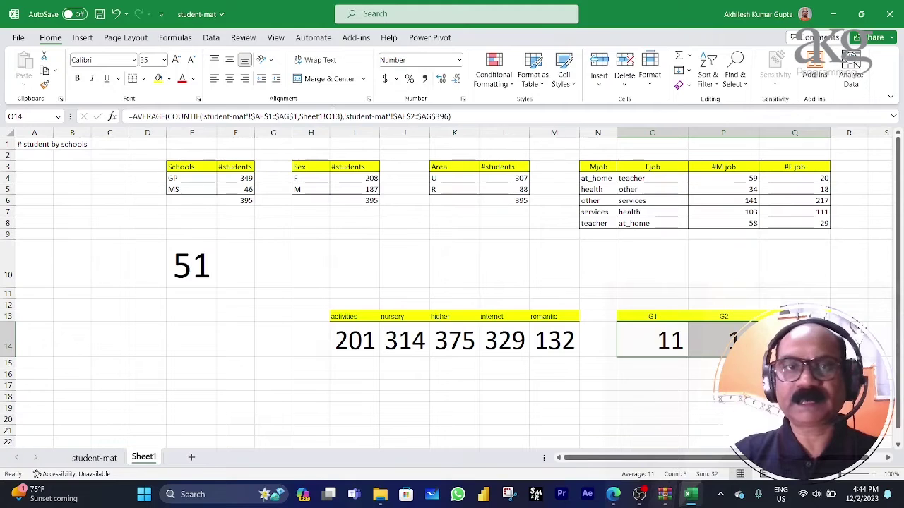
{"action": "left_click", "coordinate": [228, 79]}
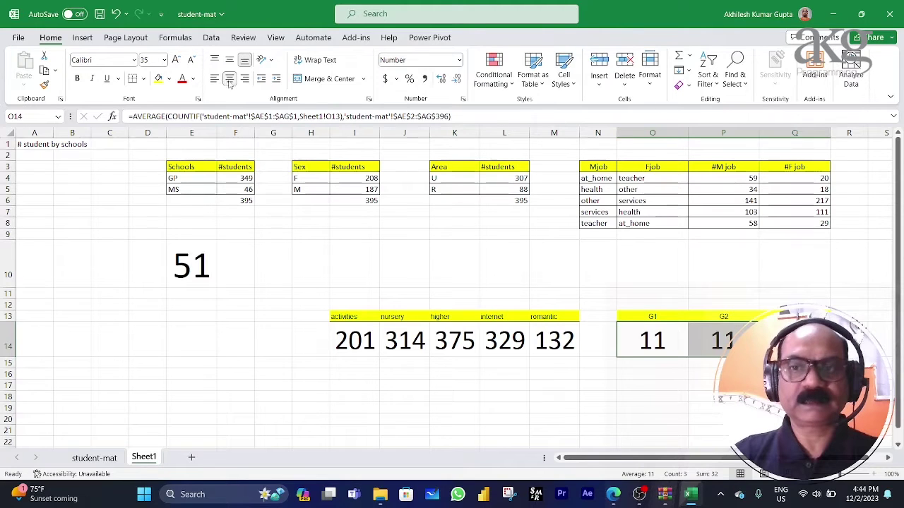
{"action": "left_click", "coordinate": [656, 317]}
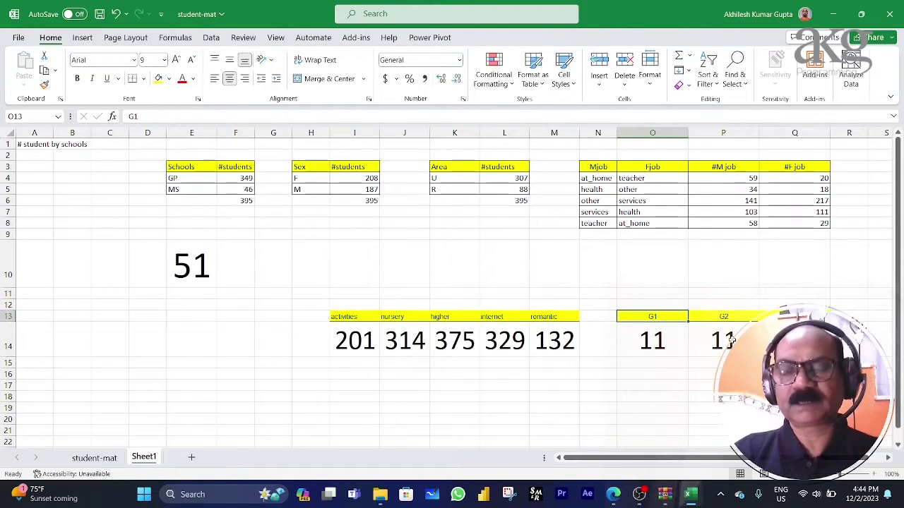
{"action": "left_click", "coordinate": [664, 342]}
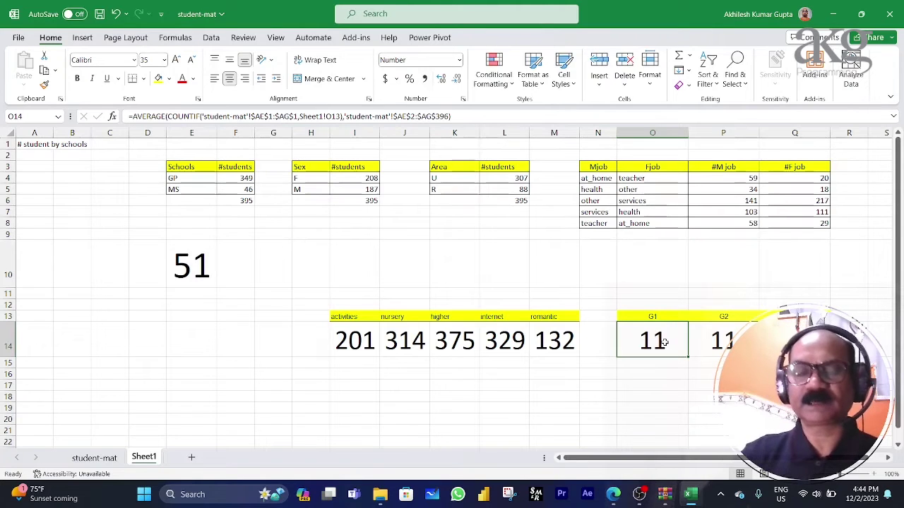
{"action": "left_click", "coordinate": [233, 315]}
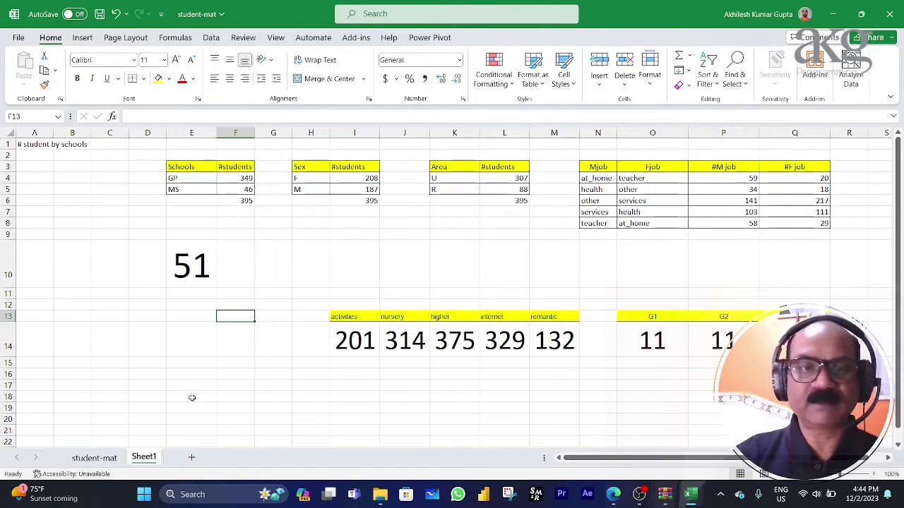
- Examine the column headers across row 1 of student-mat and review the summary tables on Sheet1
{"action": "left_click", "coordinate": [108, 462]}
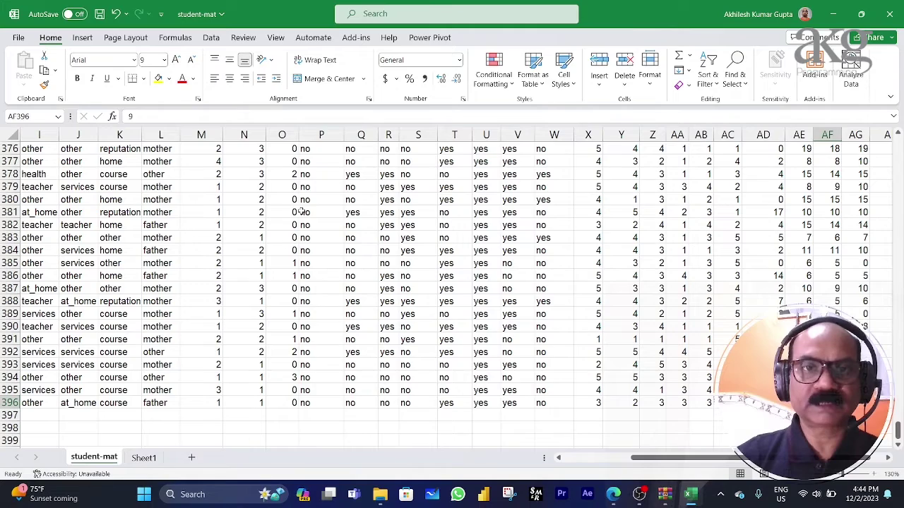
{"action": "left_click", "coordinate": [300, 212]}
{"action": "key", "text": "ctrl+Up"}
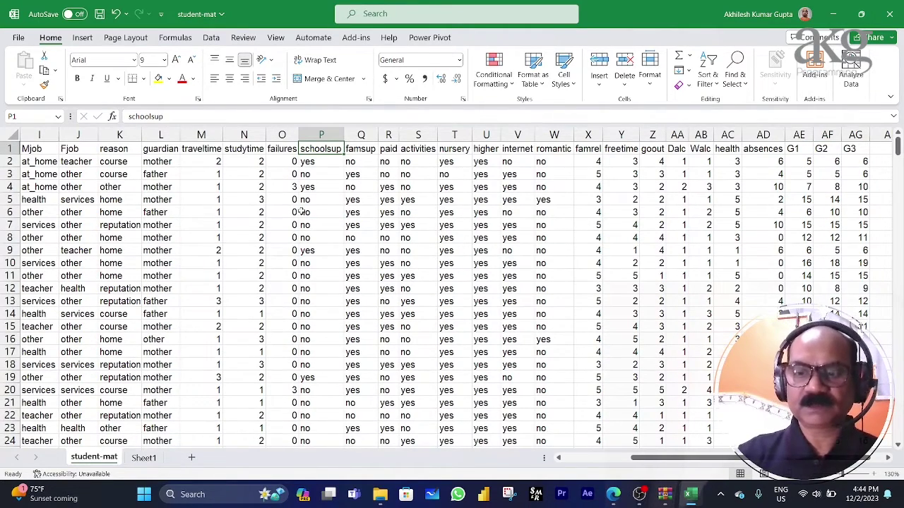
{"action": "key", "text": "ctrl+Left"}
{"action": "key", "text": "ctrl+Right"}
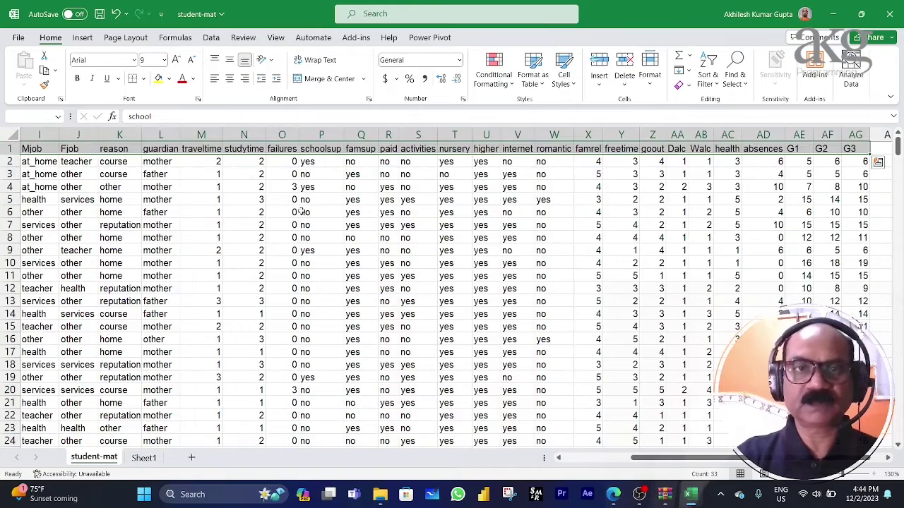
{"action": "key", "text": "ctrl+Left"}
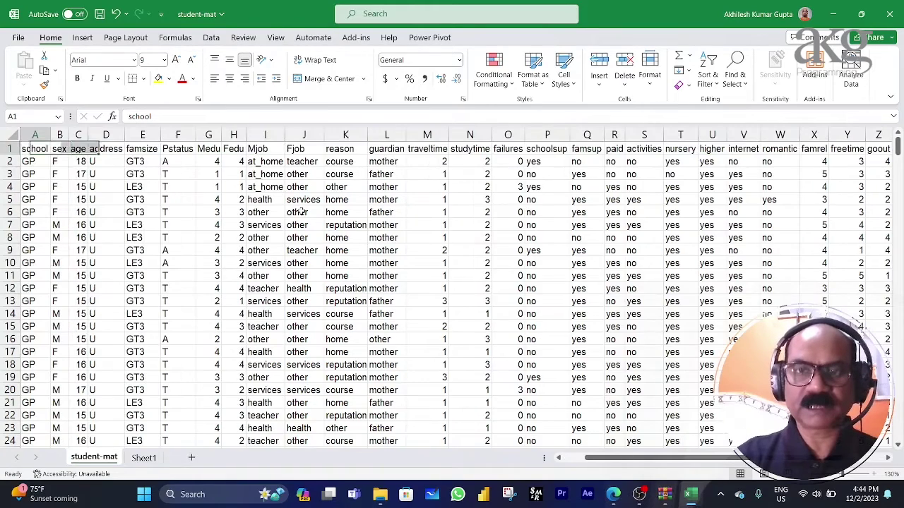
{"action": "left_click", "coordinate": [144, 458]}
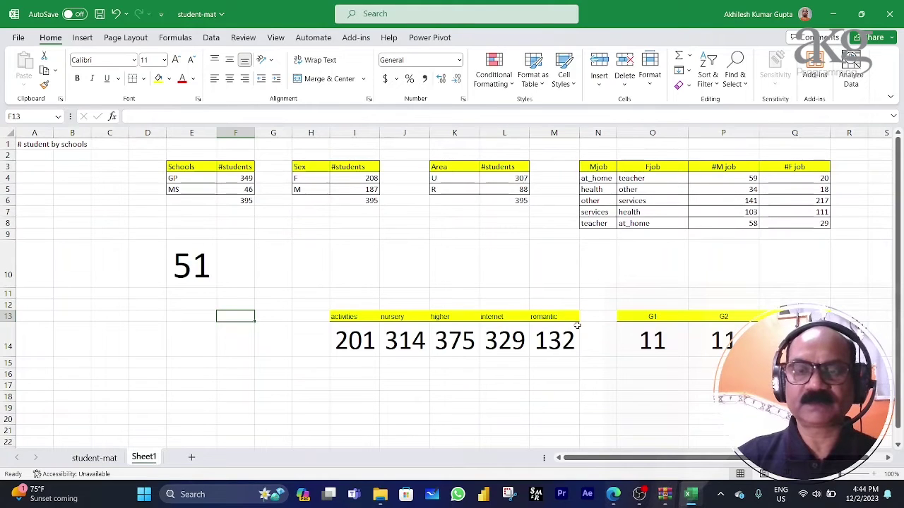
{"action": "scroll", "coordinate": [565, 325], "scroll_direction": "down", "scroll_amount": 1}
{"action": "scroll", "coordinate": [522, 314], "scroll_direction": "up", "scroll_amount": 1}
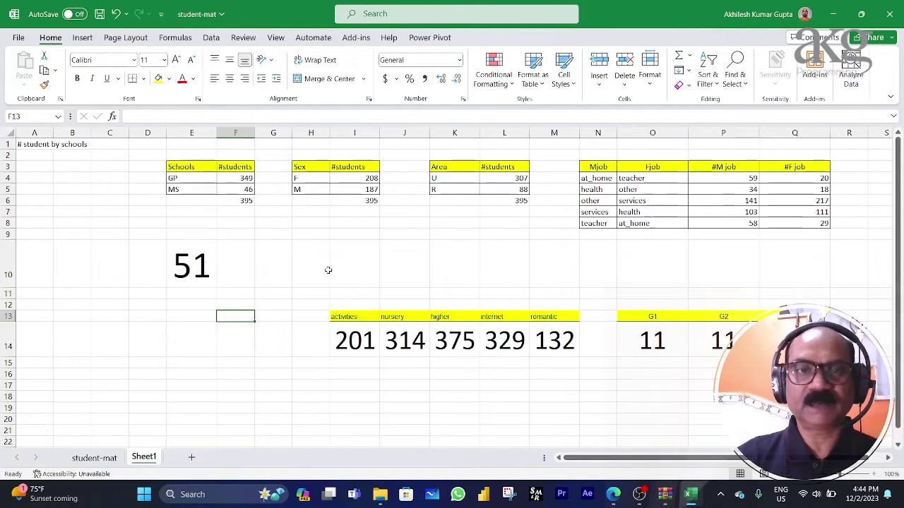
- Review the UNIQUE and COUNTIF formulas behind Sheet1's Schools, Area, Mjob and Fjob student-count tables
{"action": "left_click", "coordinate": [198, 179]}
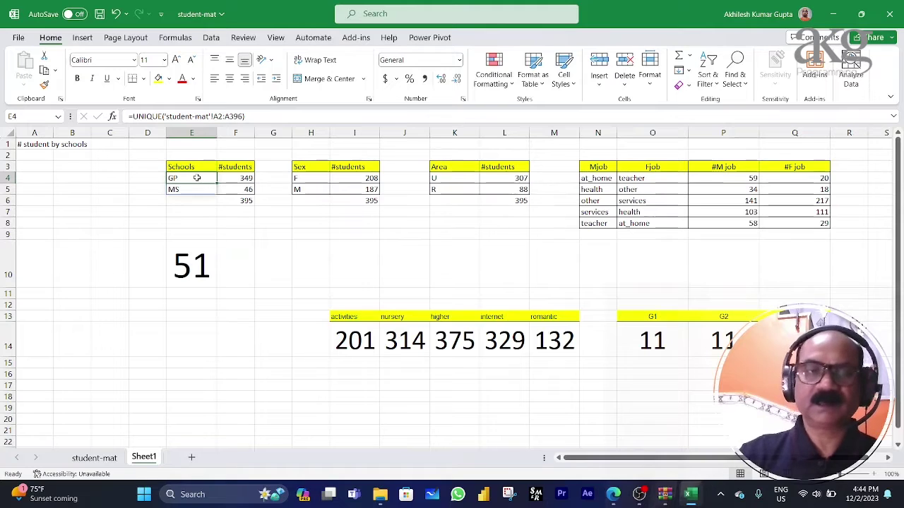
{"action": "left_click", "coordinate": [242, 180]}
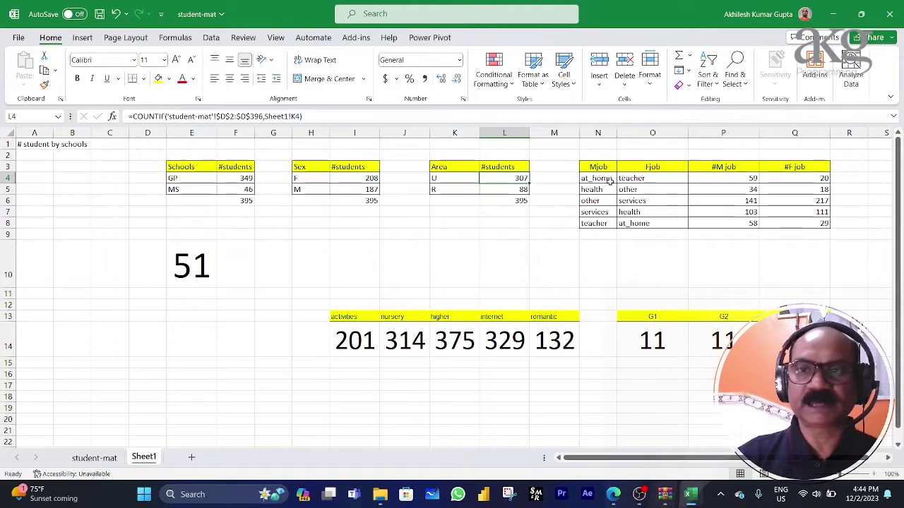
{"action": "left_click", "coordinate": [597, 178]}
{"action": "left_click", "coordinate": [752, 181]}
{"action": "left_click", "coordinate": [798, 179]}
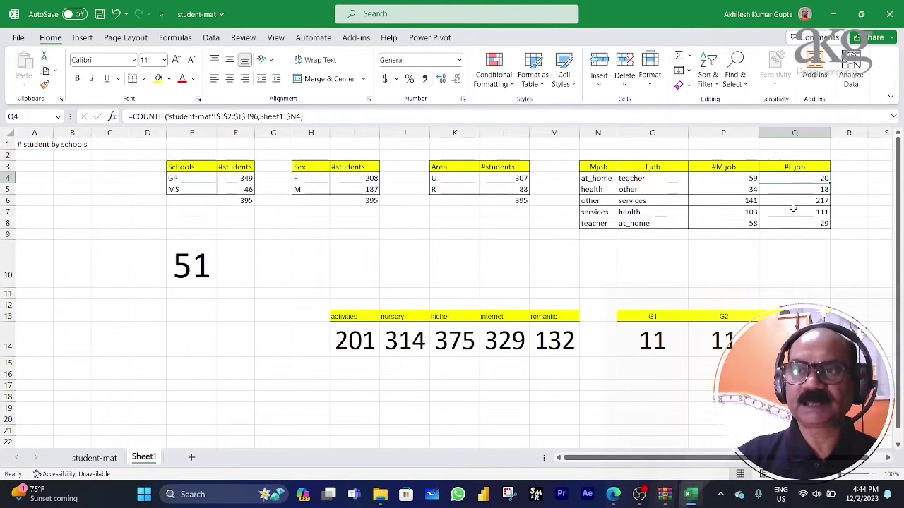
{"action": "left_click", "coordinate": [794, 201]}
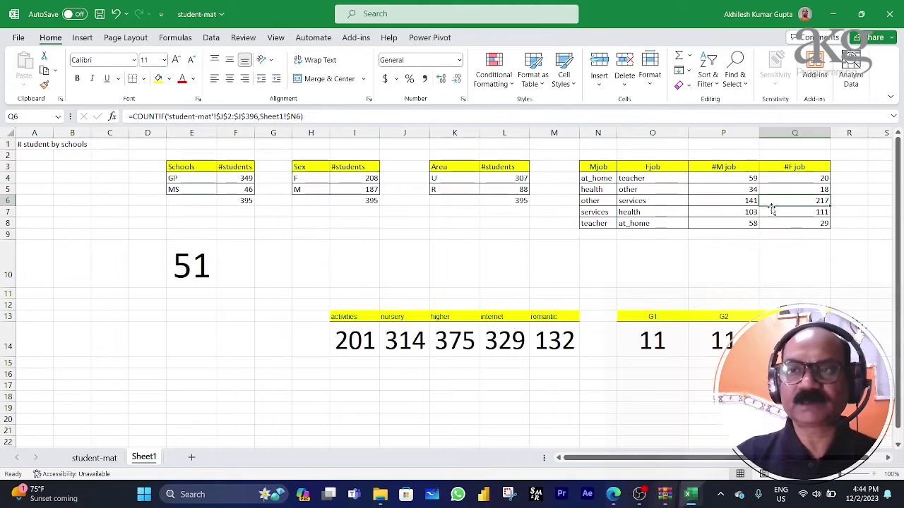
{"action": "left_click", "coordinate": [748, 201]}
{"action": "left_click", "coordinate": [597, 188]}
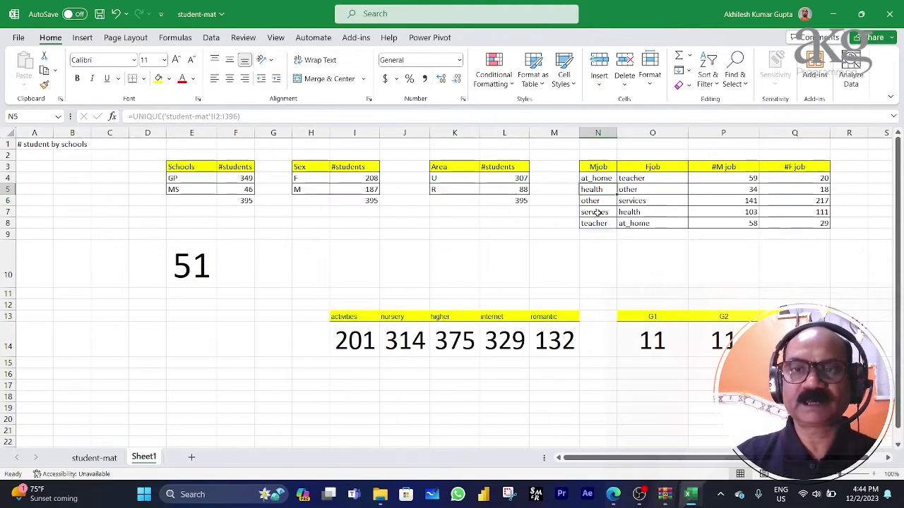
{"action": "left_click", "coordinate": [627, 177]}
{"action": "left_click", "coordinate": [644, 212]}
{"action": "left_click", "coordinate": [636, 223]}
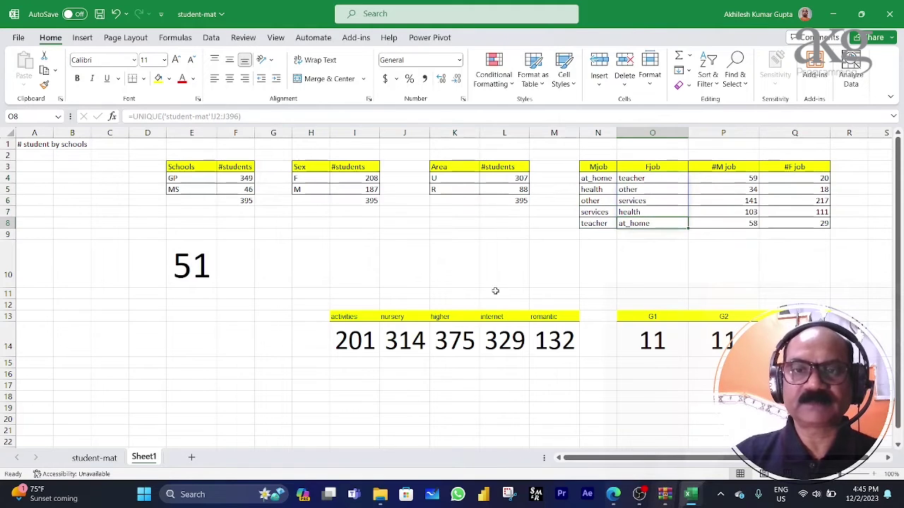
- Review the SUMPRODUCT yes counts for activities to romantic and the G1 to G3 average formulas in Sheet1's rows 13 and 14
{"action": "left_click", "coordinate": [448, 340]}
{"action": "left_click", "coordinate": [415, 336]}
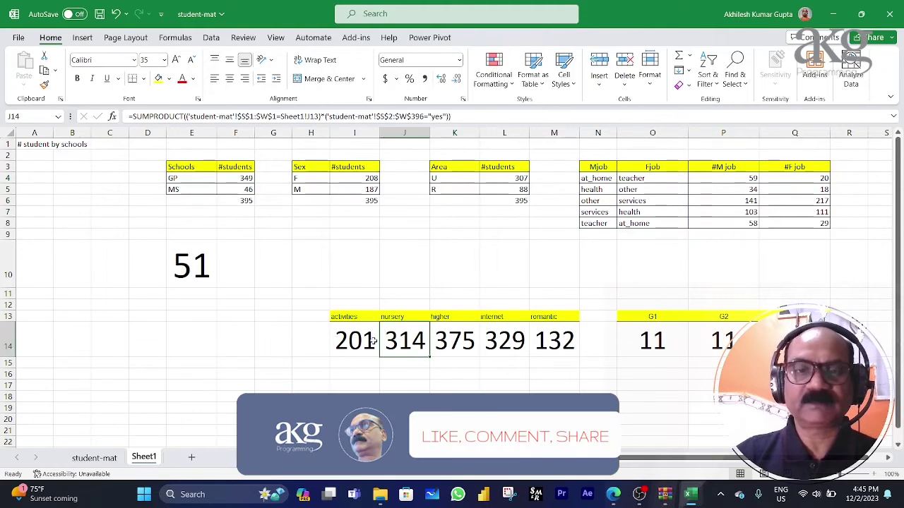
{"action": "left_click", "coordinate": [350, 341]}
{"action": "left_click", "coordinate": [784, 340]}
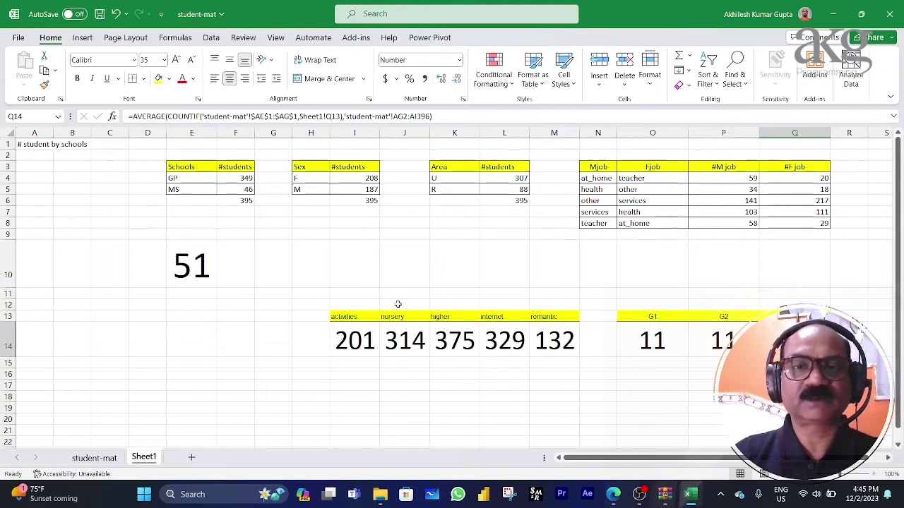
{"action": "left_click", "coordinate": [335, 317]}
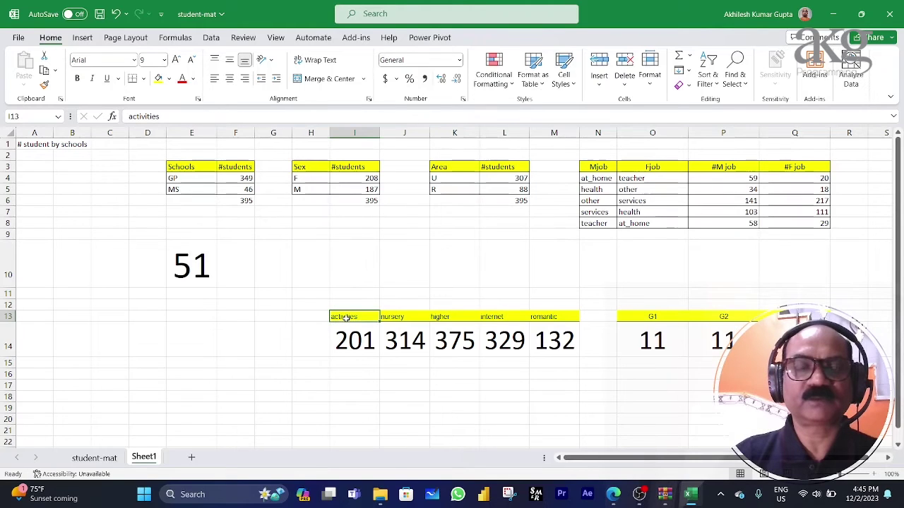
{"action": "left_click", "coordinate": [493, 318]}
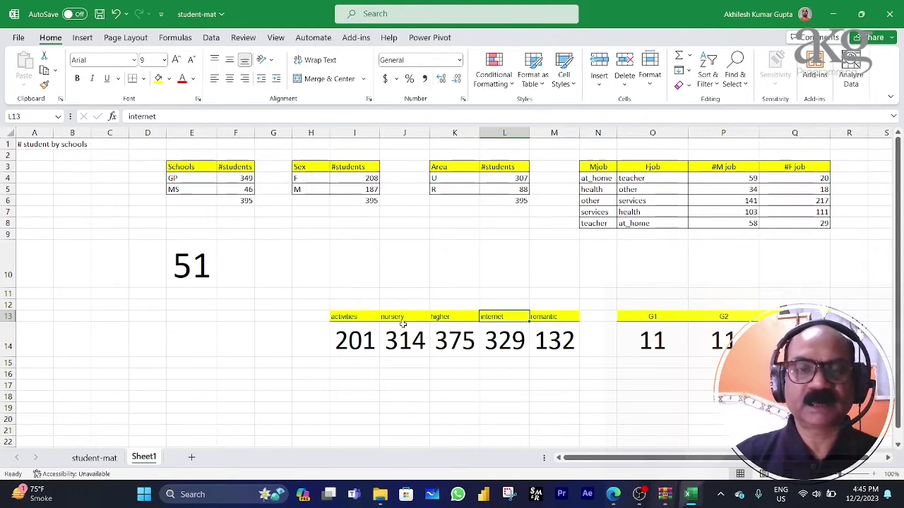
{"action": "left_click_drag", "start_coordinate": [345, 318], "coordinate": [533, 321]}
{"action": "left_click_drag", "start_coordinate": [649, 319], "coordinate": [718, 321]}
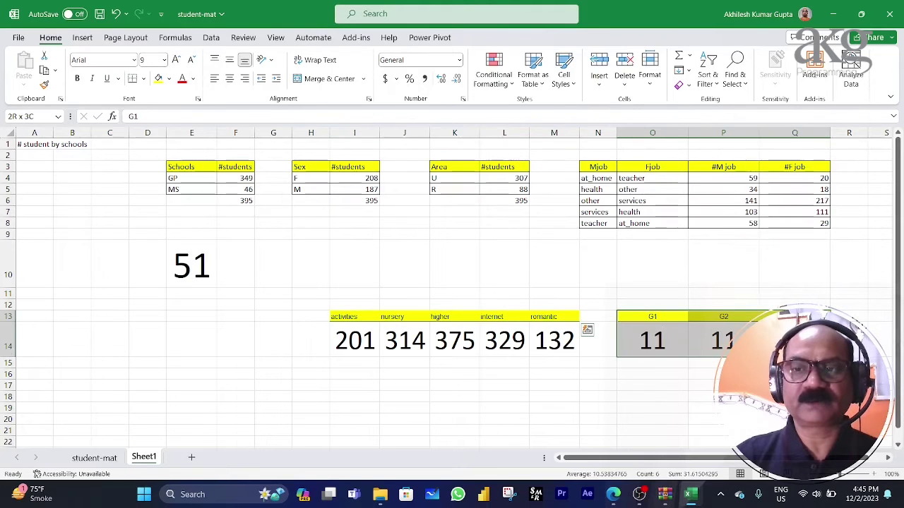
{"action": "left_click_drag", "start_coordinate": [345, 318], "coordinate": [542, 328]}
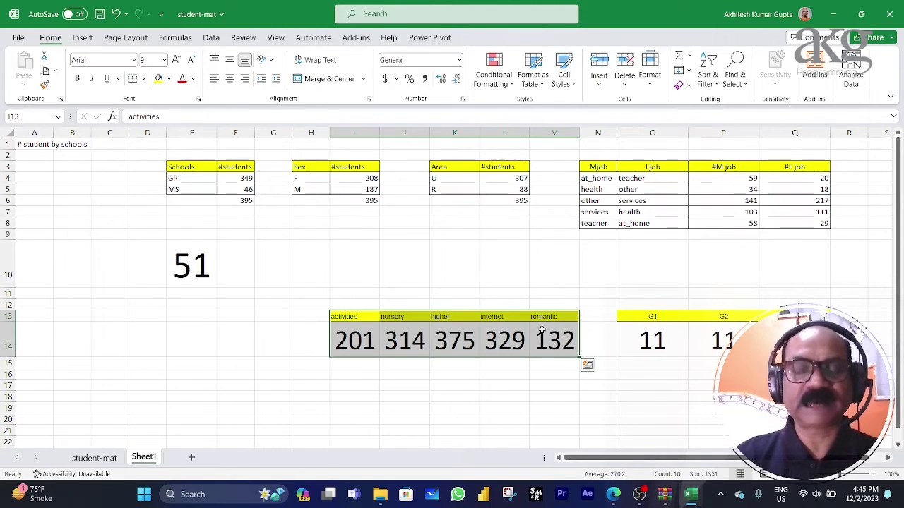